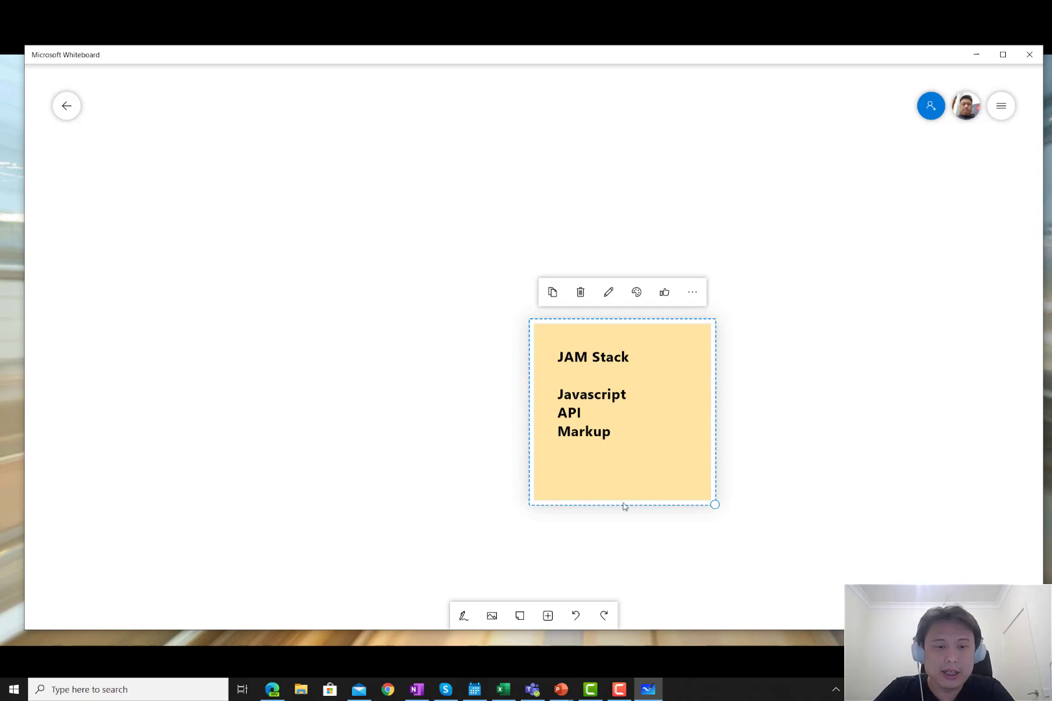
- Switch to Microsoft Edge, search for "jamstack" in a new tab and open the jamstack.org site
{"action": "left_click", "coordinate": [262, 692]}
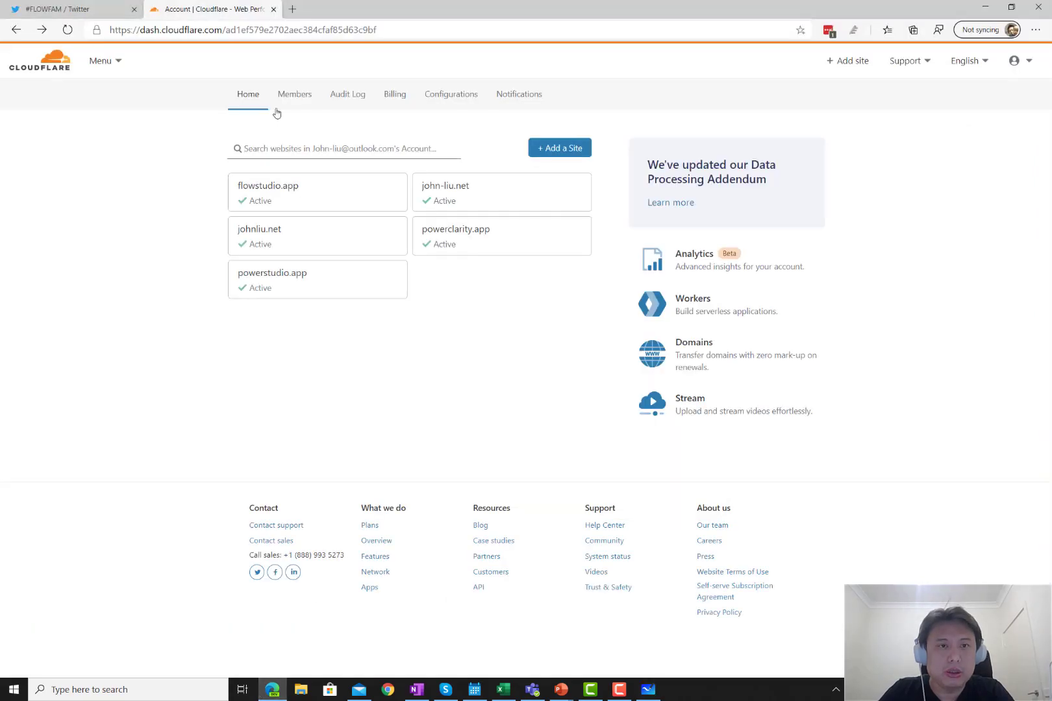
{"action": "left_click", "coordinate": [292, 9]}
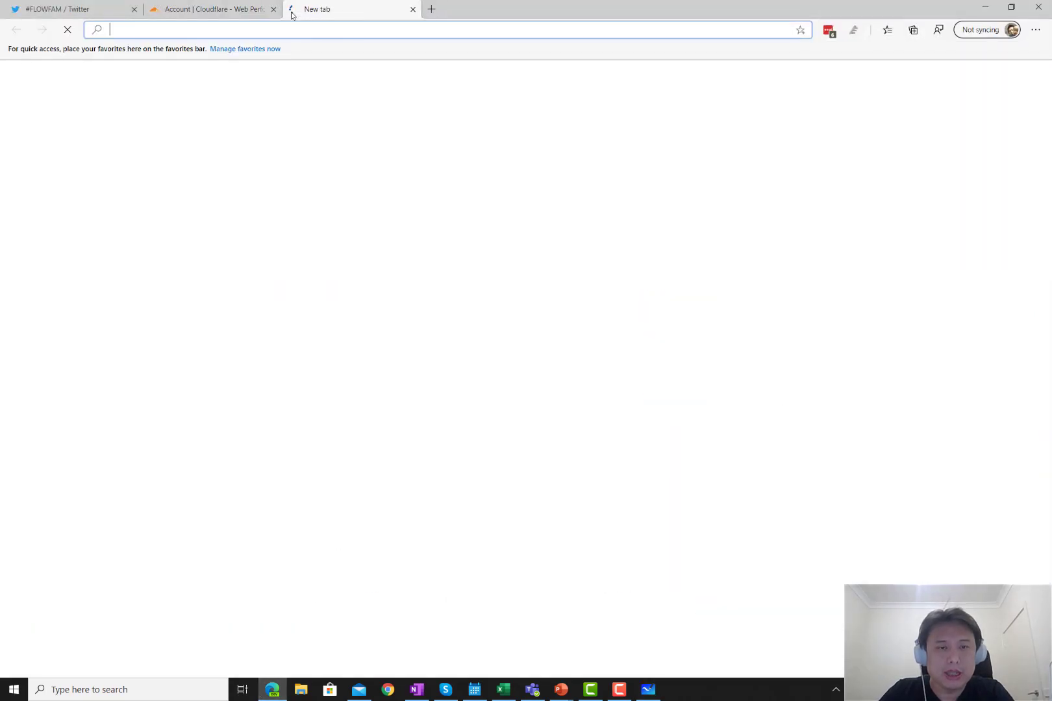
{"action": "type", "text": "jam"}
{"action": "key", "text": "Return"}
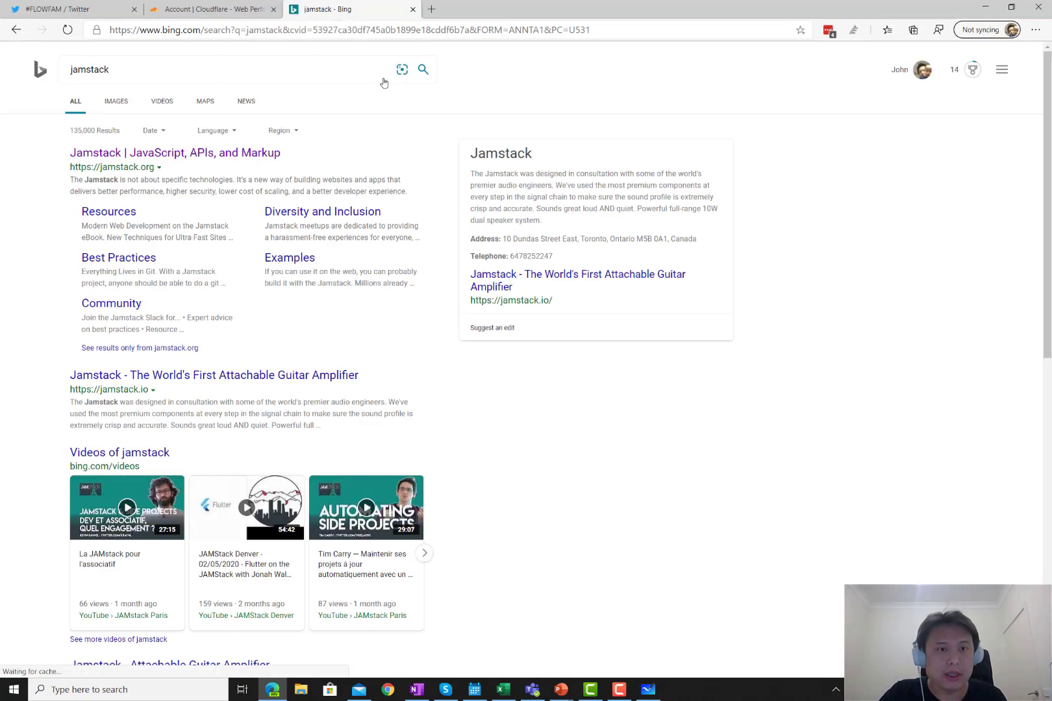
{"action": "left_click", "coordinate": [182, 155]}
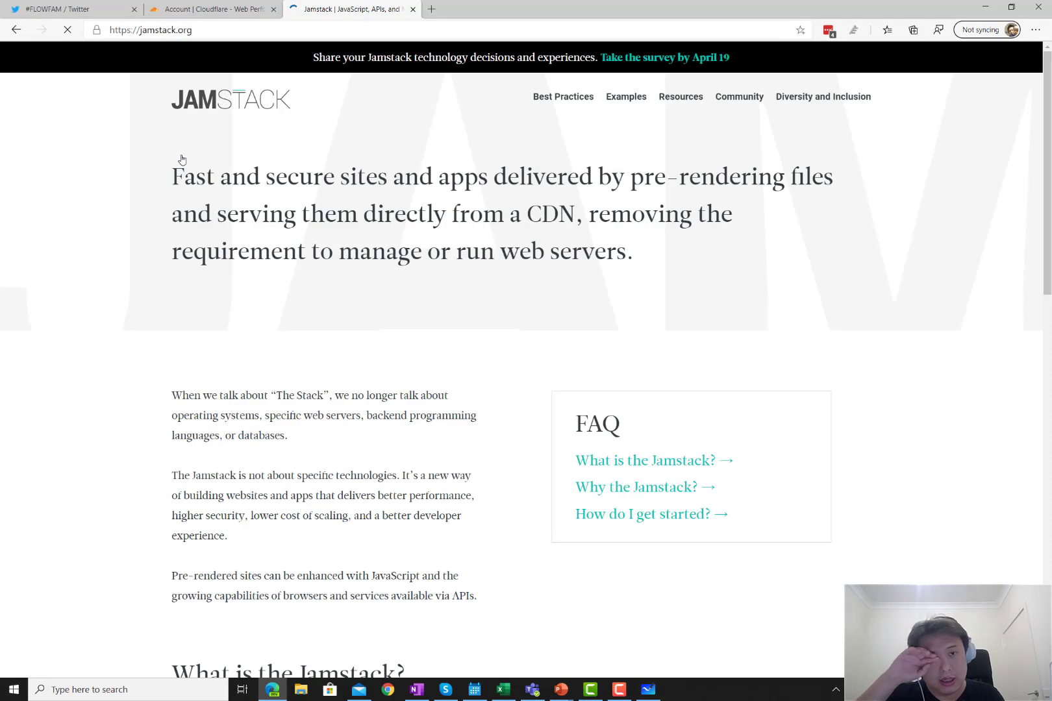
- Read the jamstack.org headline, highlighting the phrases on pre-rendering files, serving from a CDN and not managing web servers
{"action": "scroll", "coordinate": [111, 295], "scroll_direction": "down", "scroll_amount": 2}
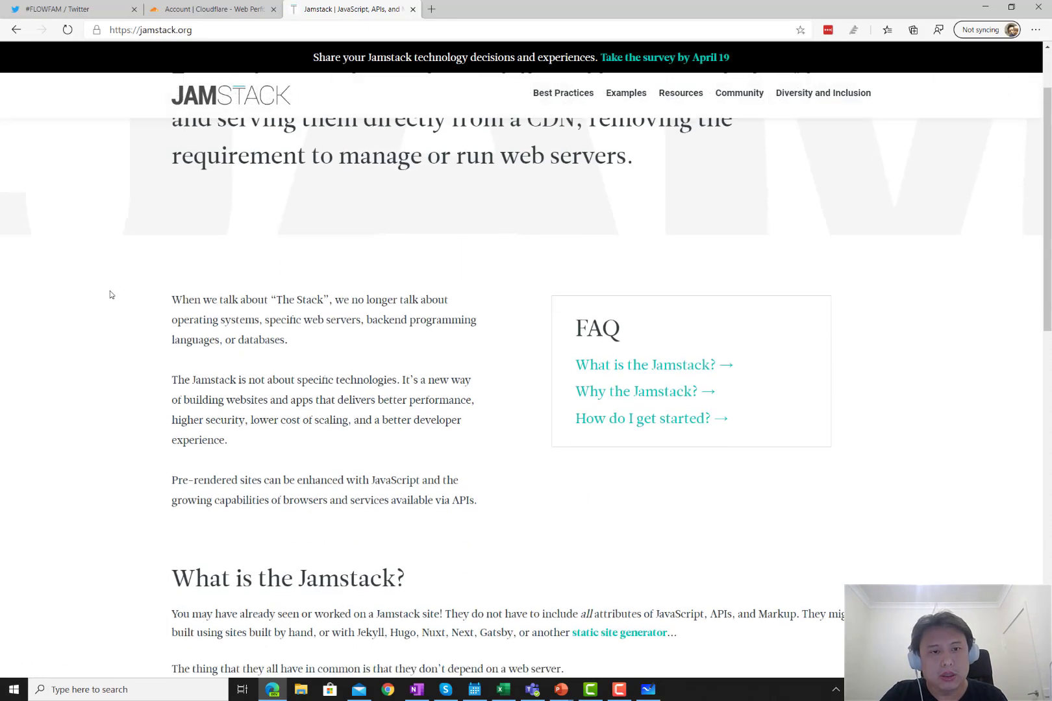
{"action": "scroll", "coordinate": [110, 294], "scroll_direction": "down", "scroll_amount": 4}
{"action": "scroll", "coordinate": [108, 293], "scroll_direction": "up", "scroll_amount": 5}
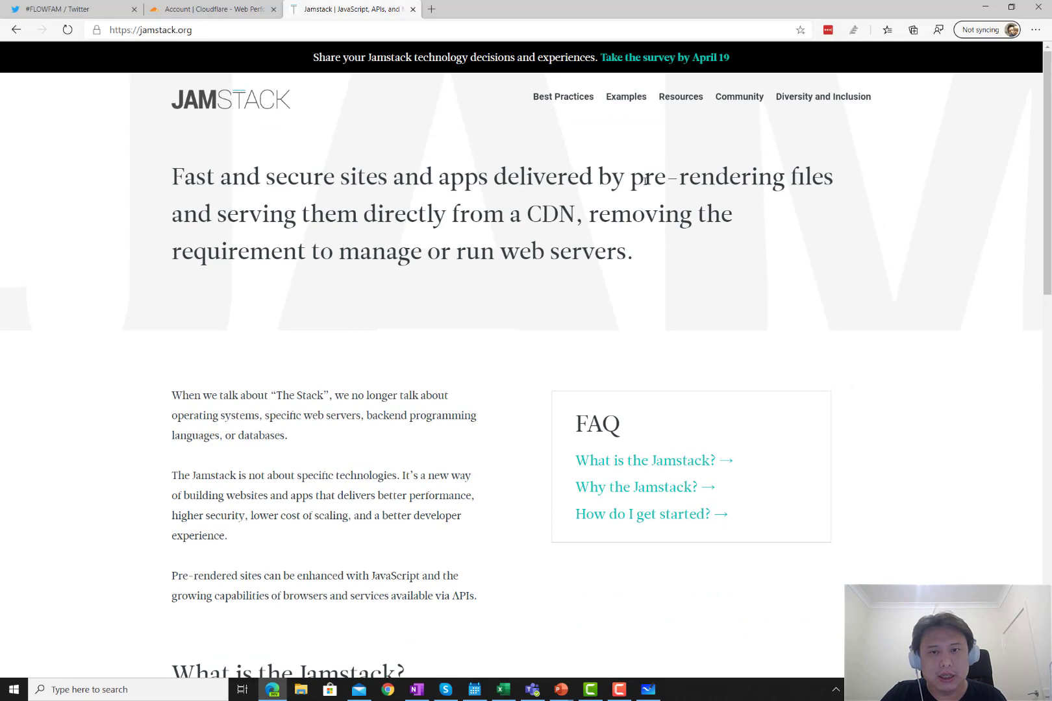
{"action": "left_click_drag", "start_coordinate": [621, 177], "coordinate": [874, 183]}
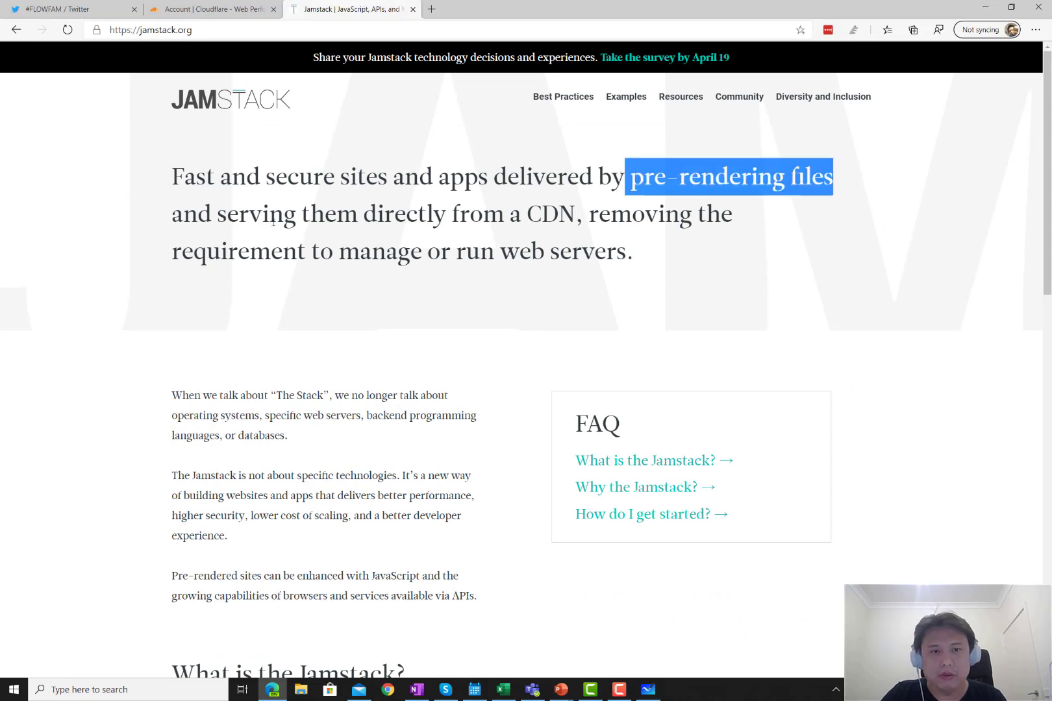
{"action": "left_click_drag", "start_coordinate": [239, 211], "coordinate": [611, 214]}
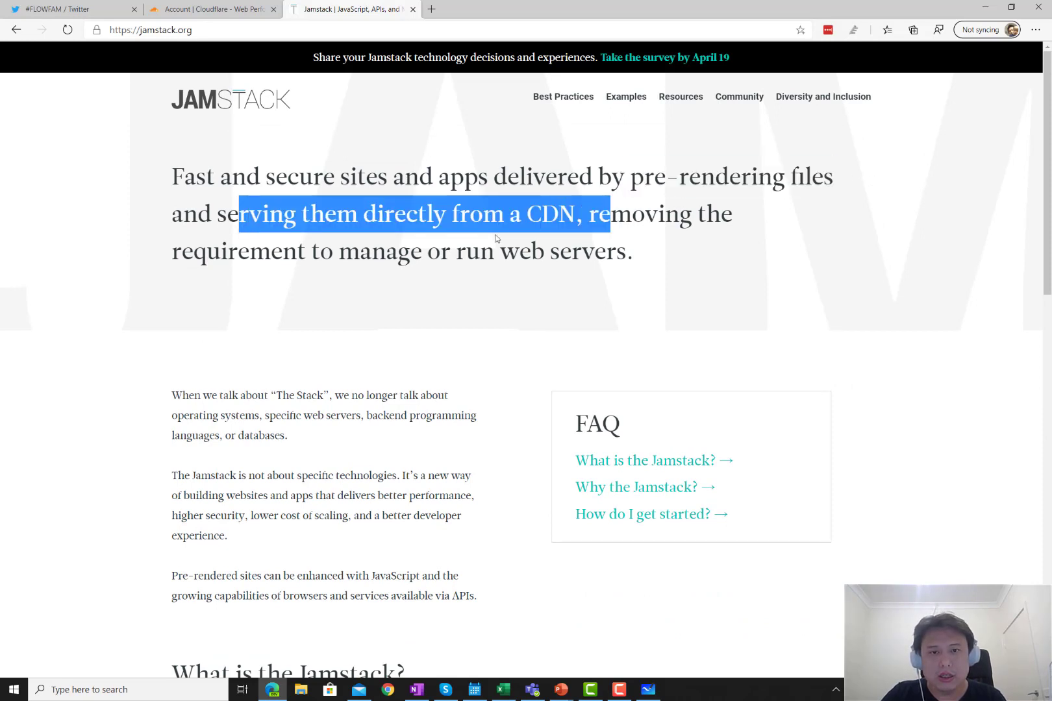
{"action": "left_click_drag", "start_coordinate": [396, 254], "coordinate": [740, 273]}
- Review the section on when a site is not built with the Jamstack, highlighting its example cases
{"action": "scroll", "coordinate": [381, 378], "scroll_direction": "down", "scroll_amount": 15}
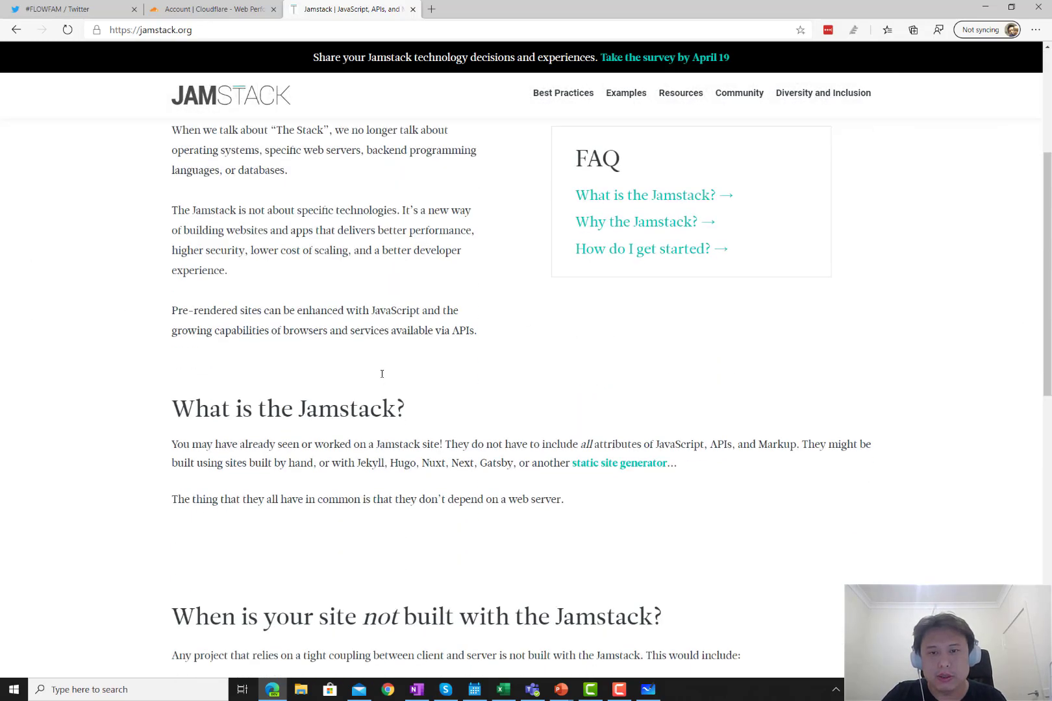
{"action": "scroll", "coordinate": [216, 347], "scroll_direction": "up", "scroll_amount": 4}
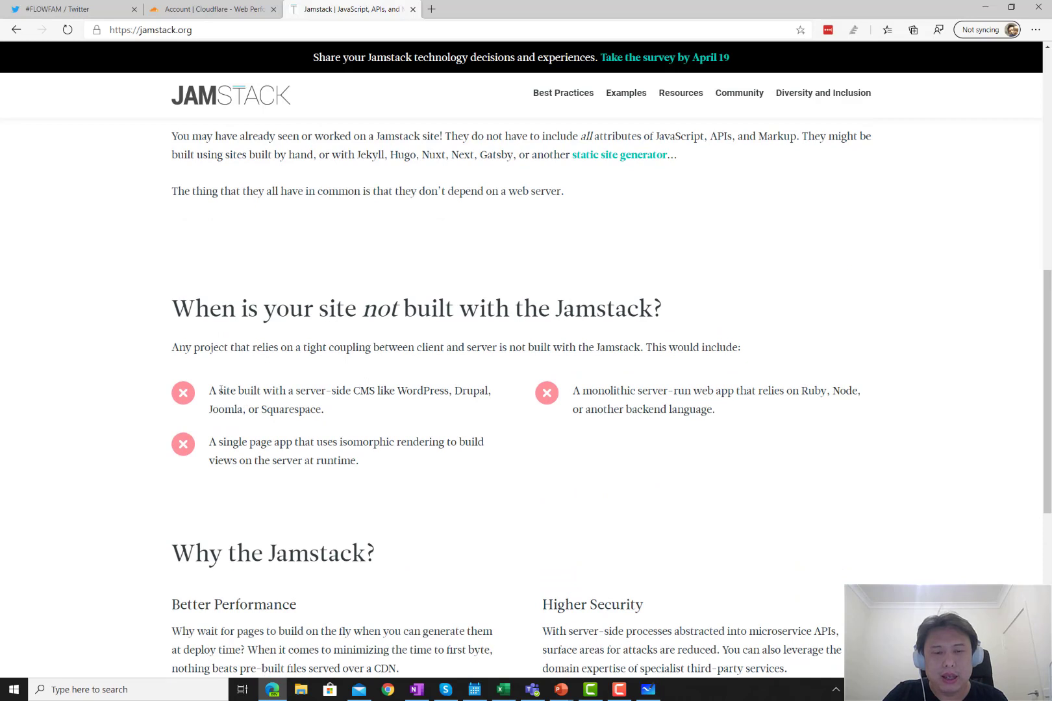
{"action": "left_click_drag", "start_coordinate": [220, 391], "coordinate": [363, 413]}
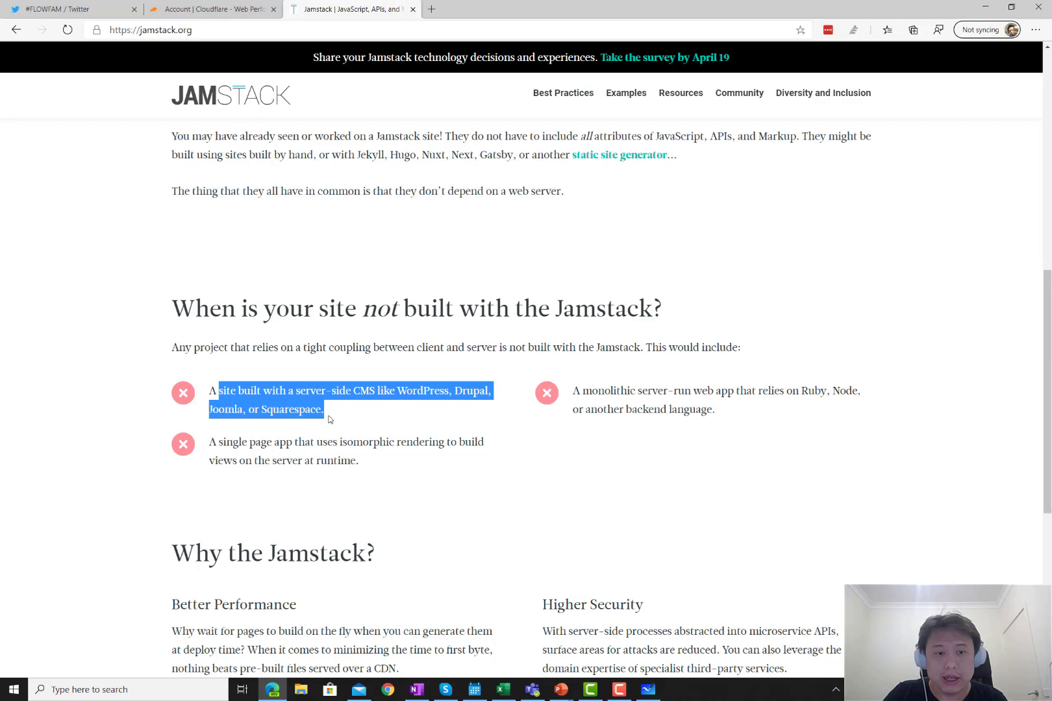
{"action": "left_click_drag", "start_coordinate": [239, 443], "coordinate": [380, 467]}
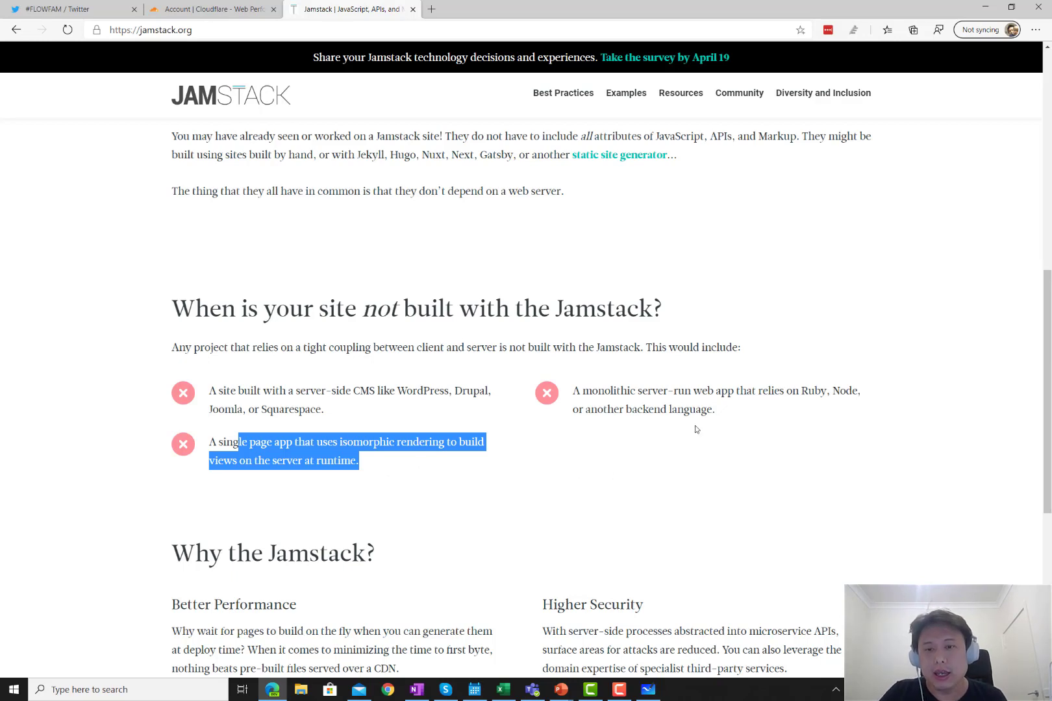
{"action": "left_click_drag", "start_coordinate": [746, 406], "coordinate": [675, 389]}
{"action": "left_click", "coordinate": [745, 422]}
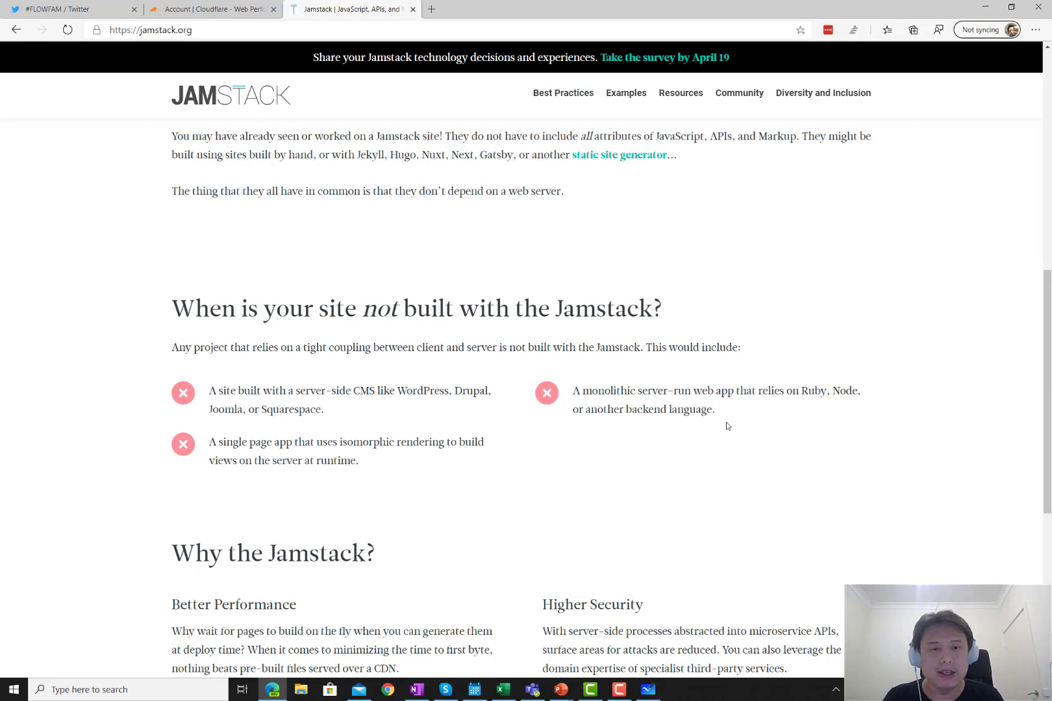
- Examine the benefits under "Why the Jamstack?", highlighting the performance, security and scaling passages
{"action": "scroll", "coordinate": [727, 426], "scroll_direction": "down", "scroll_amount": 5}
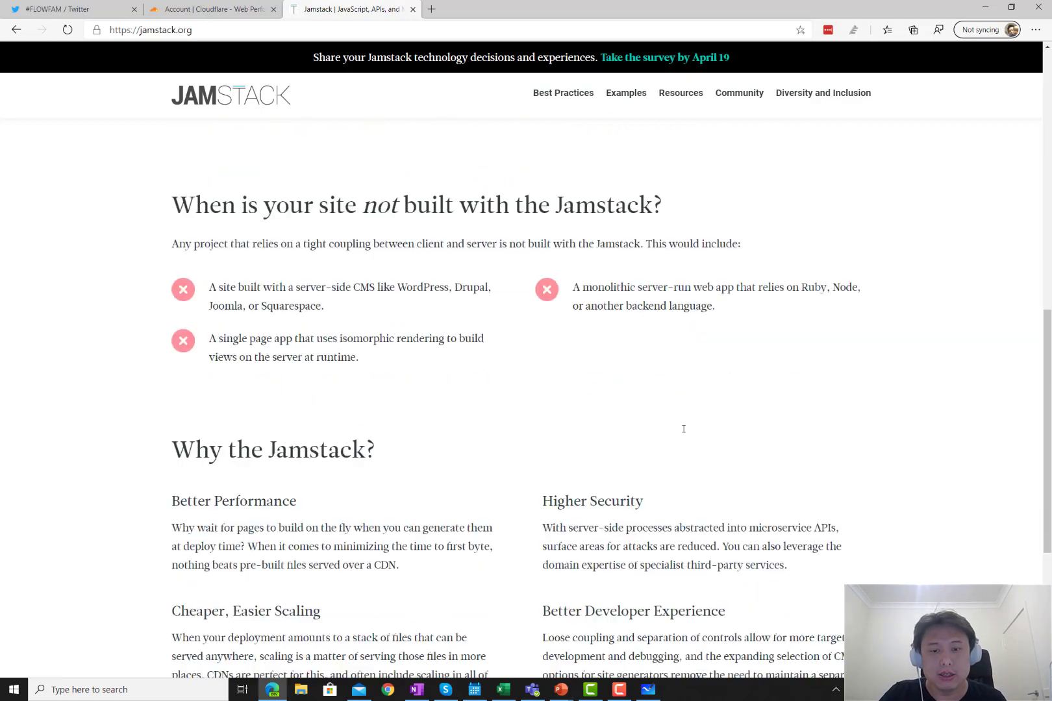
{"action": "left_click_drag", "start_coordinate": [421, 291], "coordinate": [167, 241]}
{"action": "left_click_drag", "start_coordinate": [809, 280], "coordinate": [544, 245]}
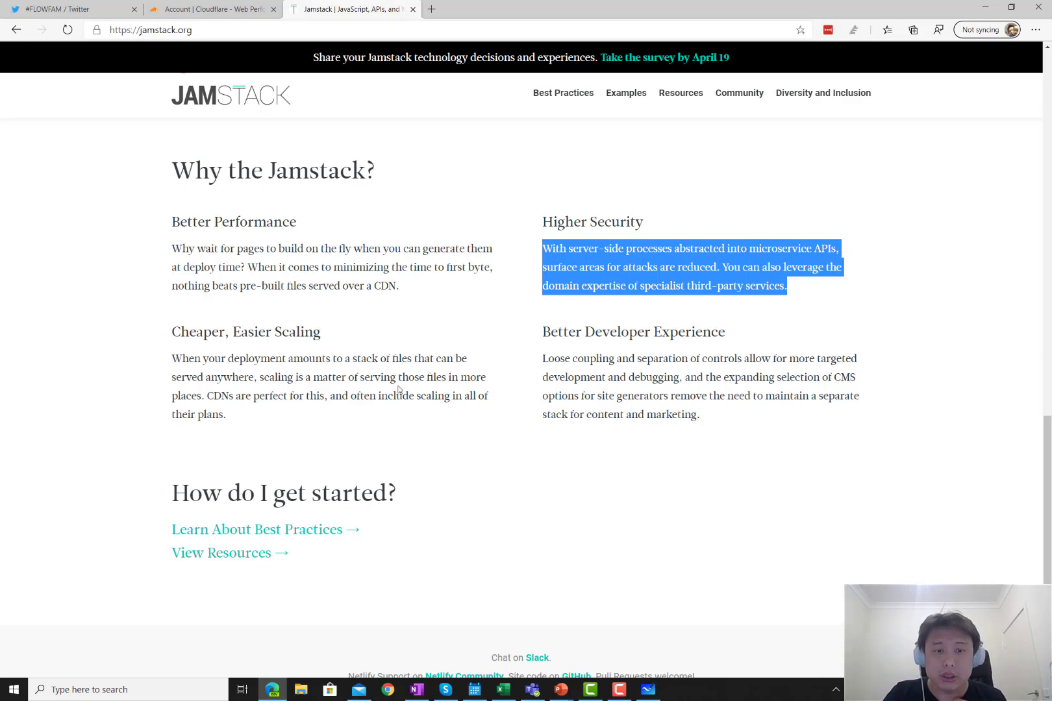
{"action": "left_click_drag", "start_coordinate": [354, 413], "coordinate": [174, 336]}
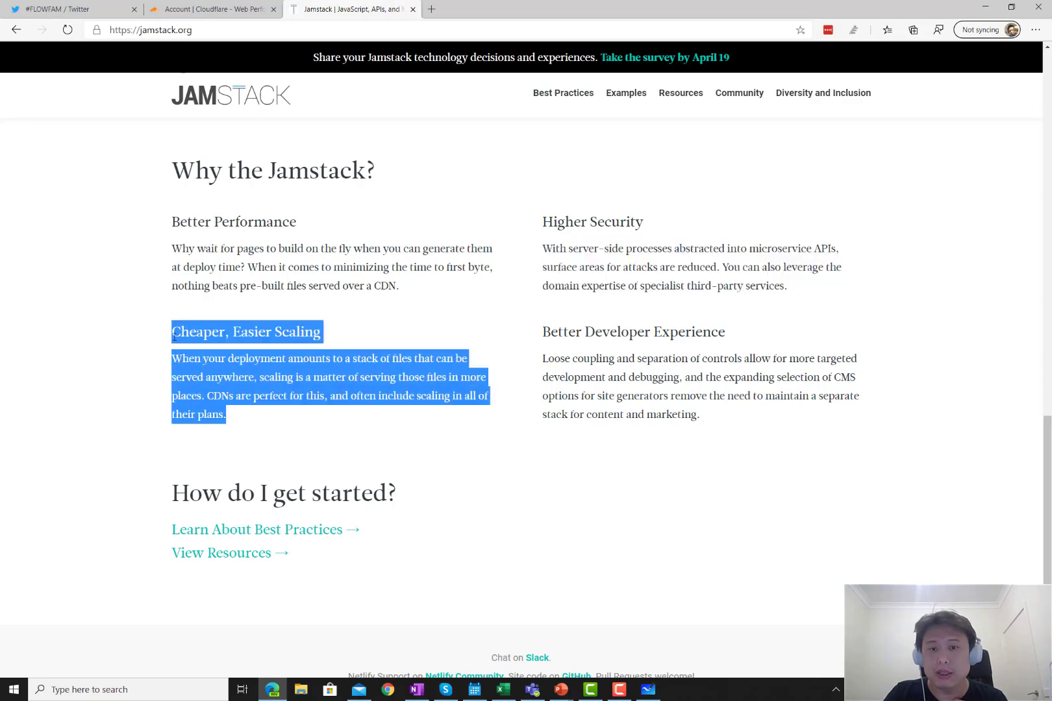
{"action": "left_click", "coordinate": [763, 424]}
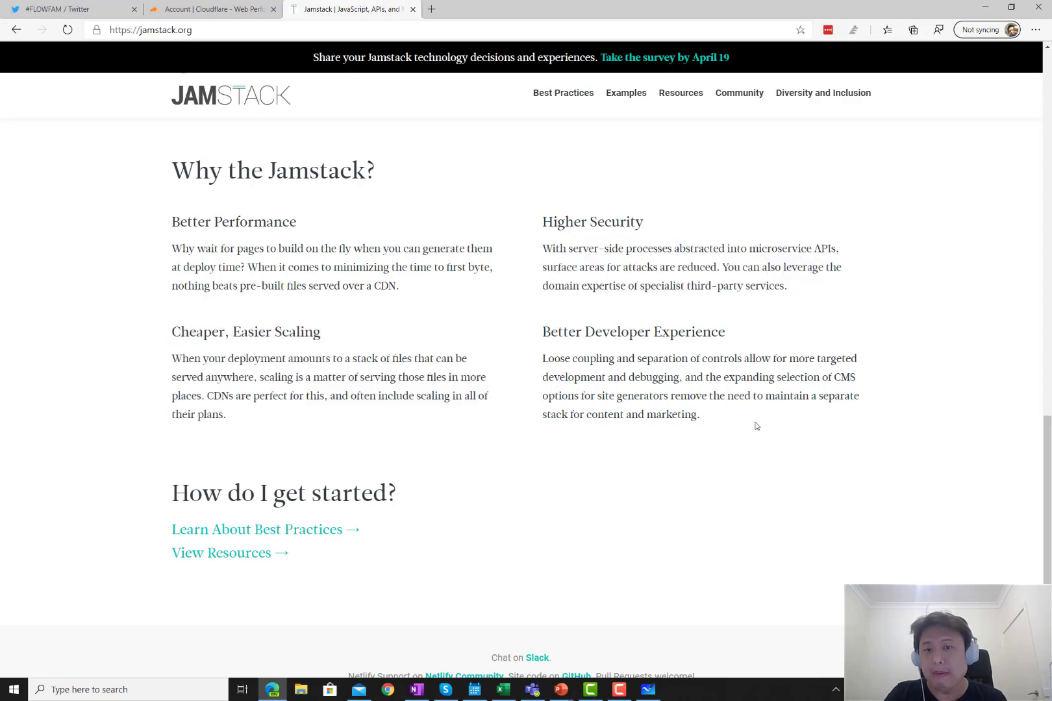
{"action": "left_click_drag", "start_coordinate": [329, 398], "coordinate": [177, 333]}
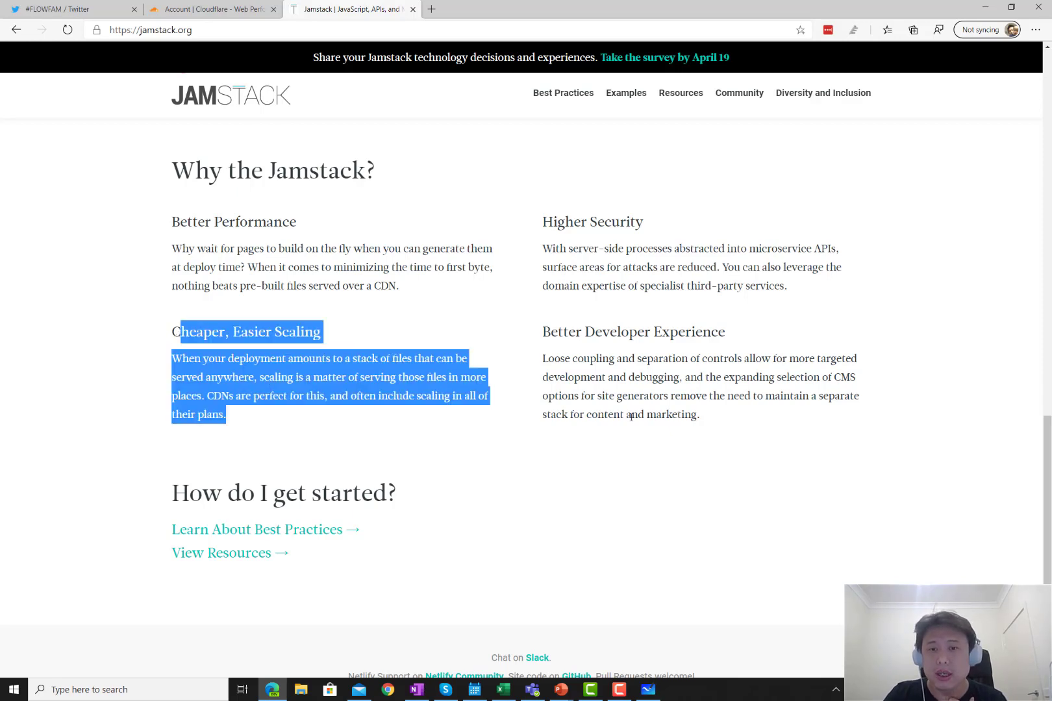
{"action": "left_click", "coordinate": [734, 423]}
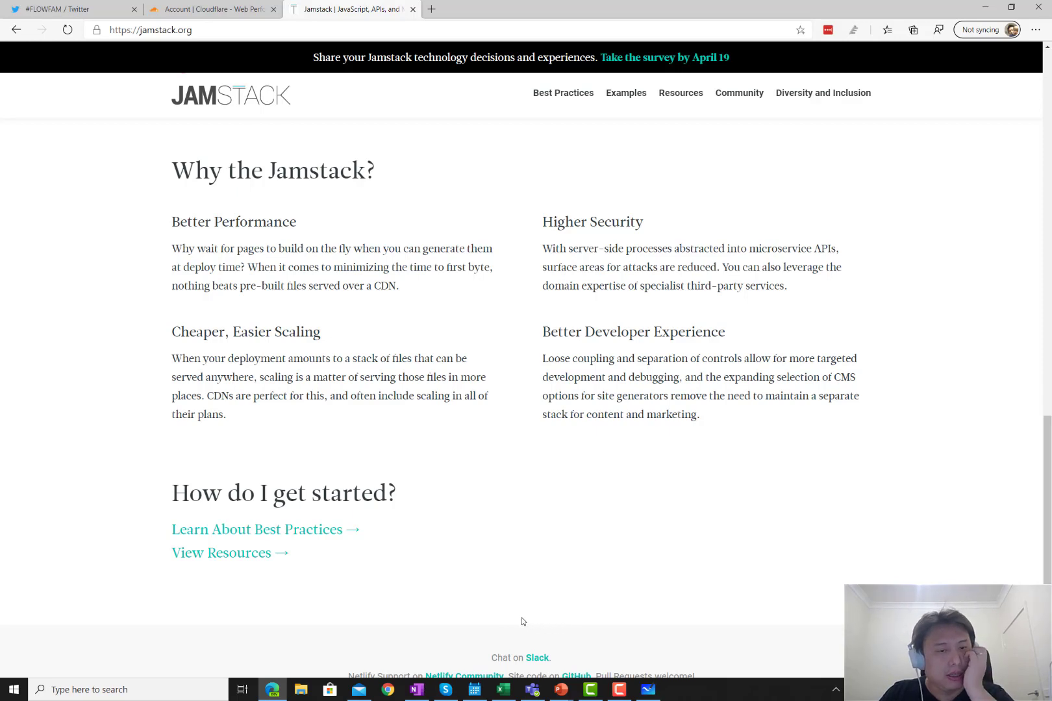
- Switch to Google Chrome, load the SharePoint team site's home page and open an additional blank tab
{"action": "right_click", "coordinate": [388, 691]}
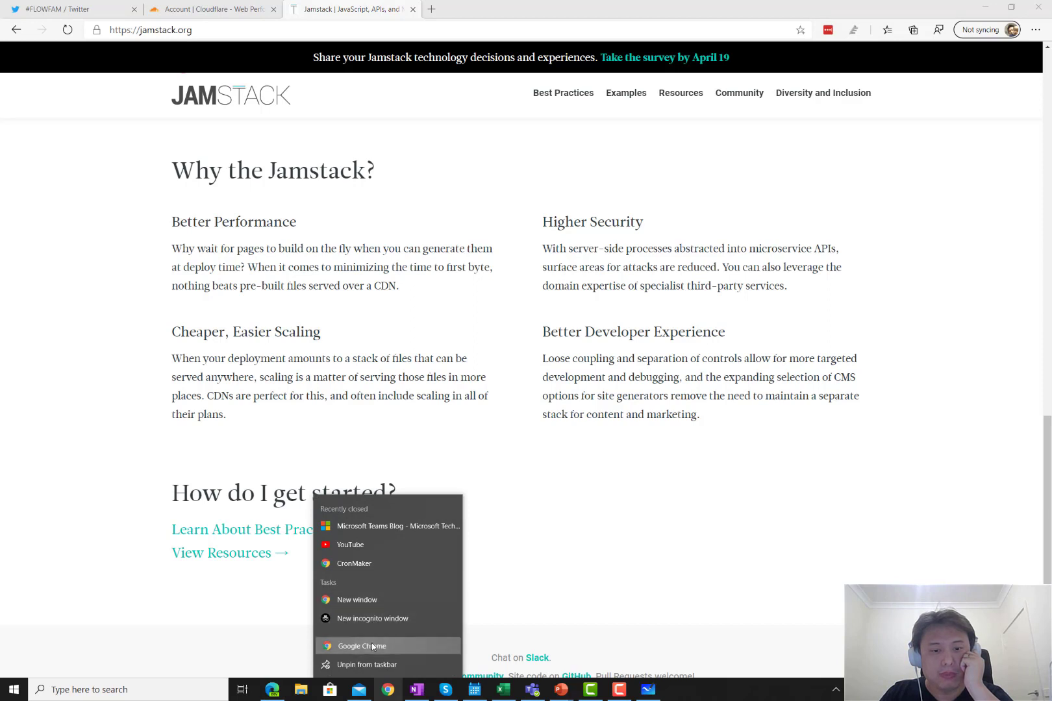
{"action": "left_click", "coordinate": [479, 559]}
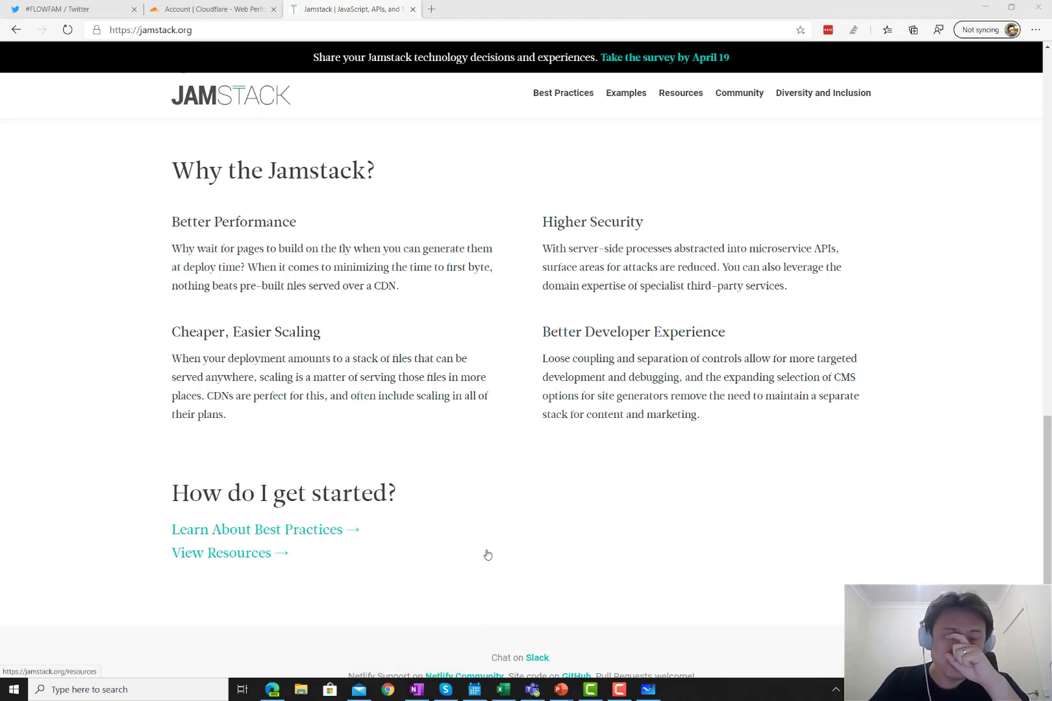
{"action": "left_click", "coordinate": [520, 292]}
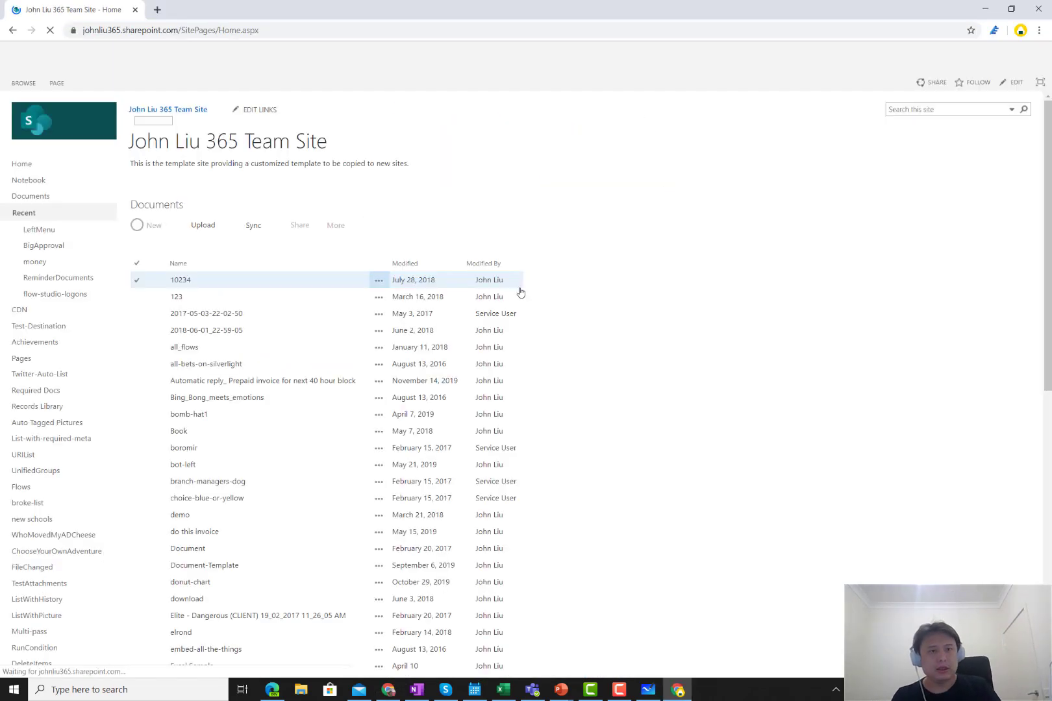
{"action": "left_click", "coordinate": [157, 11]}
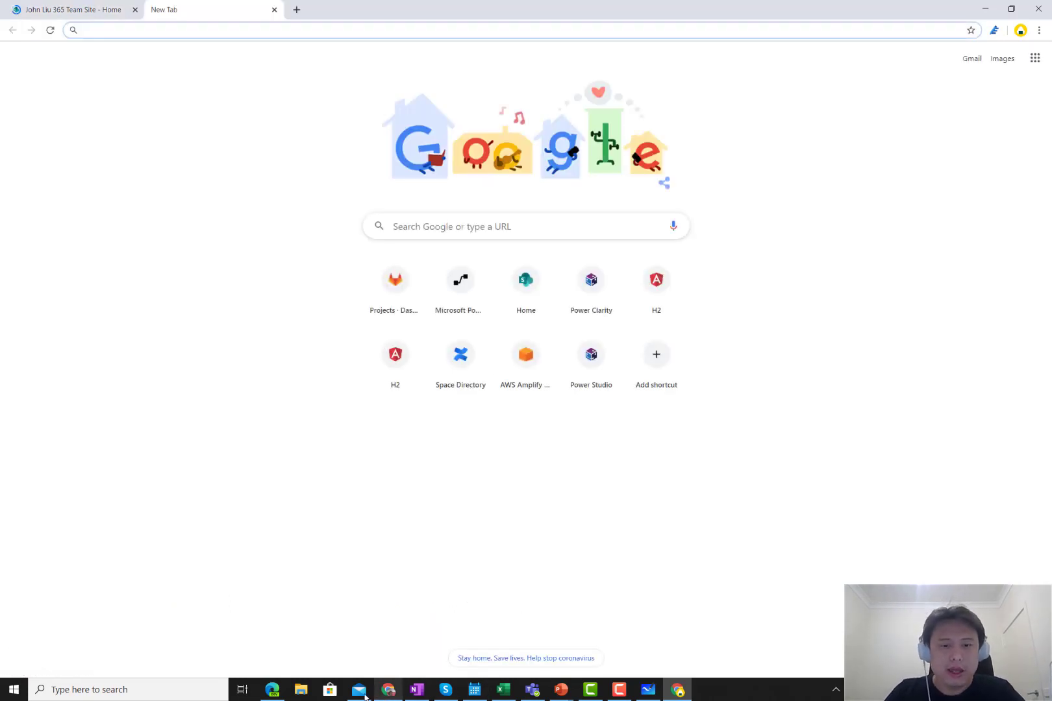
- Switch to Microsoft Whiteboard and place a new blank sticky note to the lower right of the JAM Stack note
{"action": "left_click", "coordinate": [648, 689]}
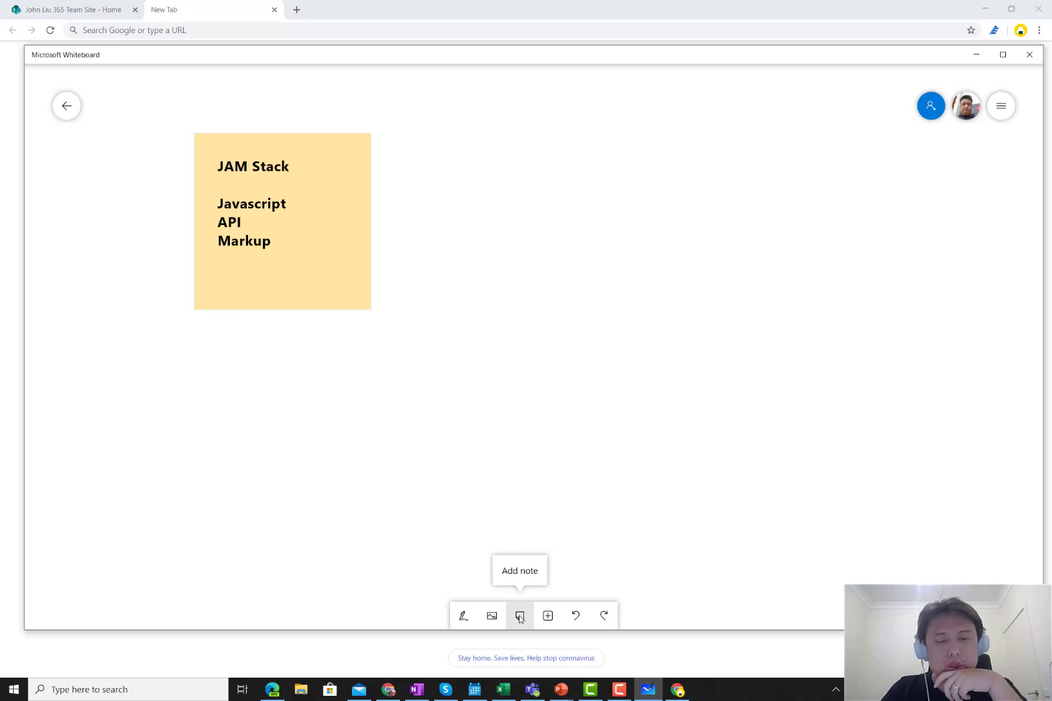
{"action": "left_click", "coordinate": [519, 616]}
{"action": "left_click_drag", "start_coordinate": [778, 290], "coordinate": [749, 316]}
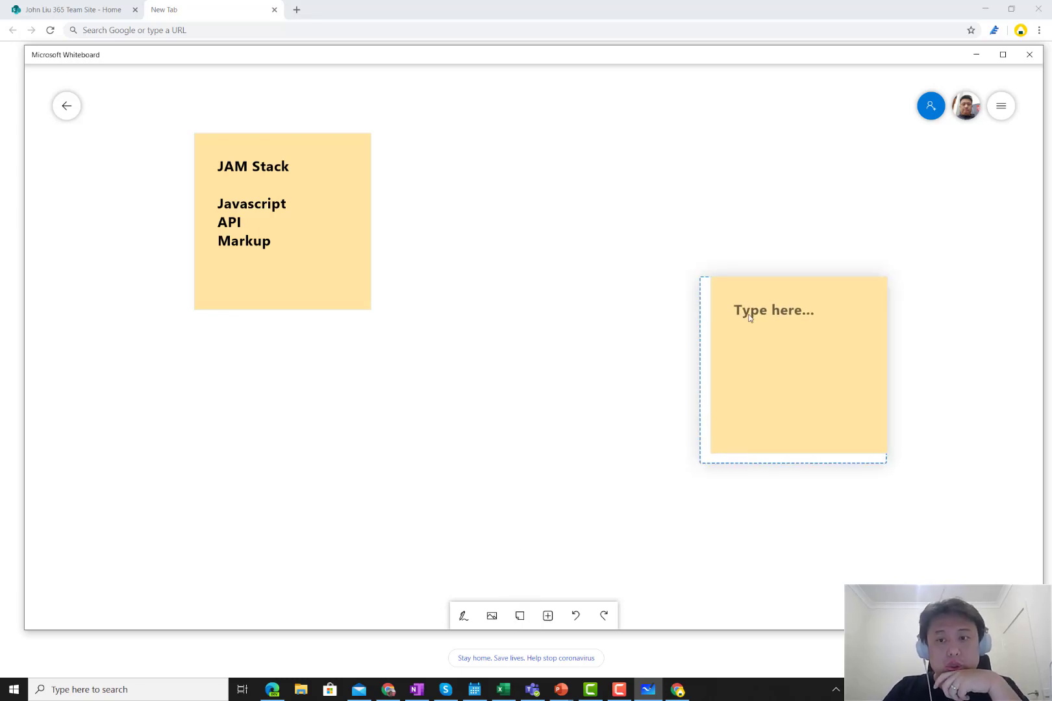
{"action": "left_click", "coordinate": [750, 277]}
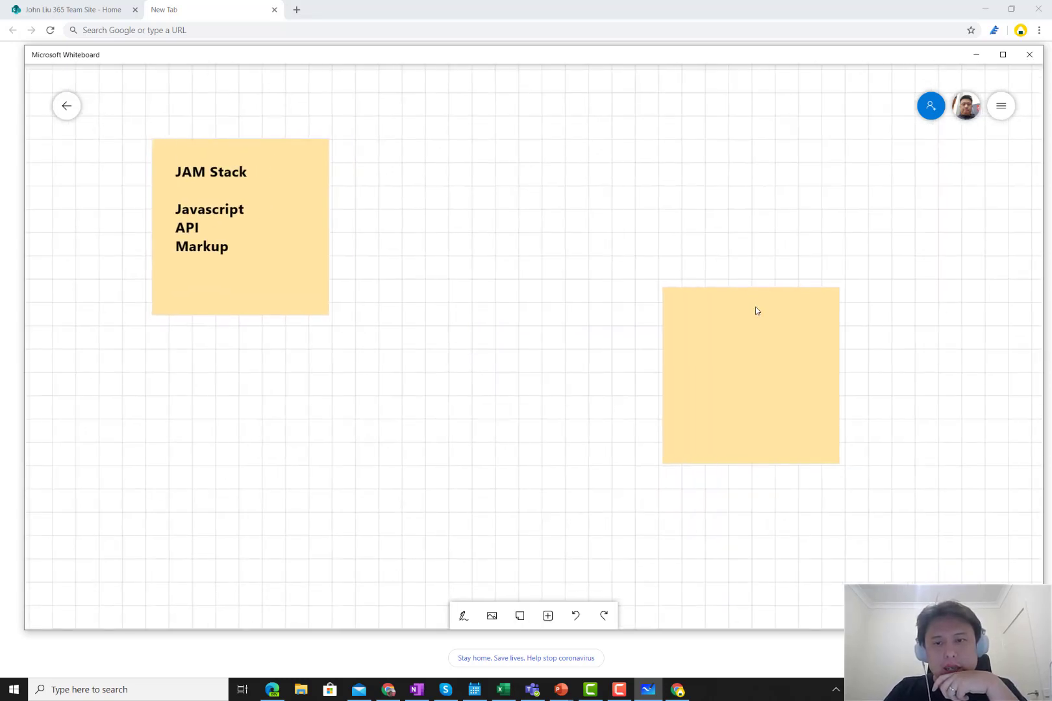
{"action": "left_click", "coordinate": [736, 318]}
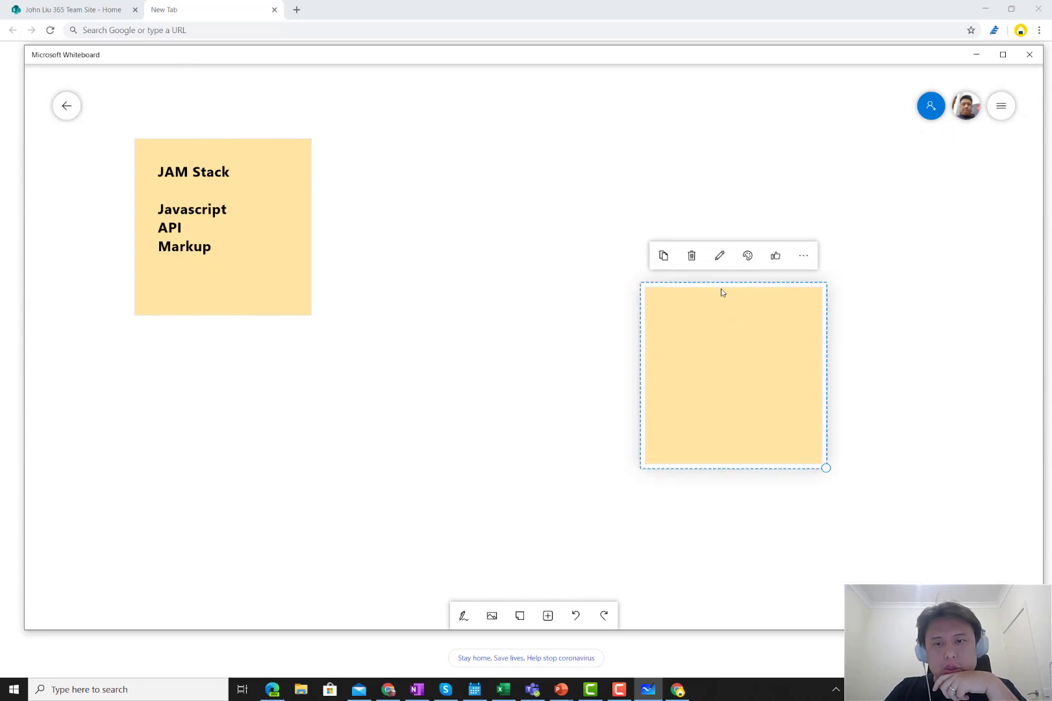
{"action": "left_click_drag", "start_coordinate": [722, 290], "coordinate": [769, 345]}
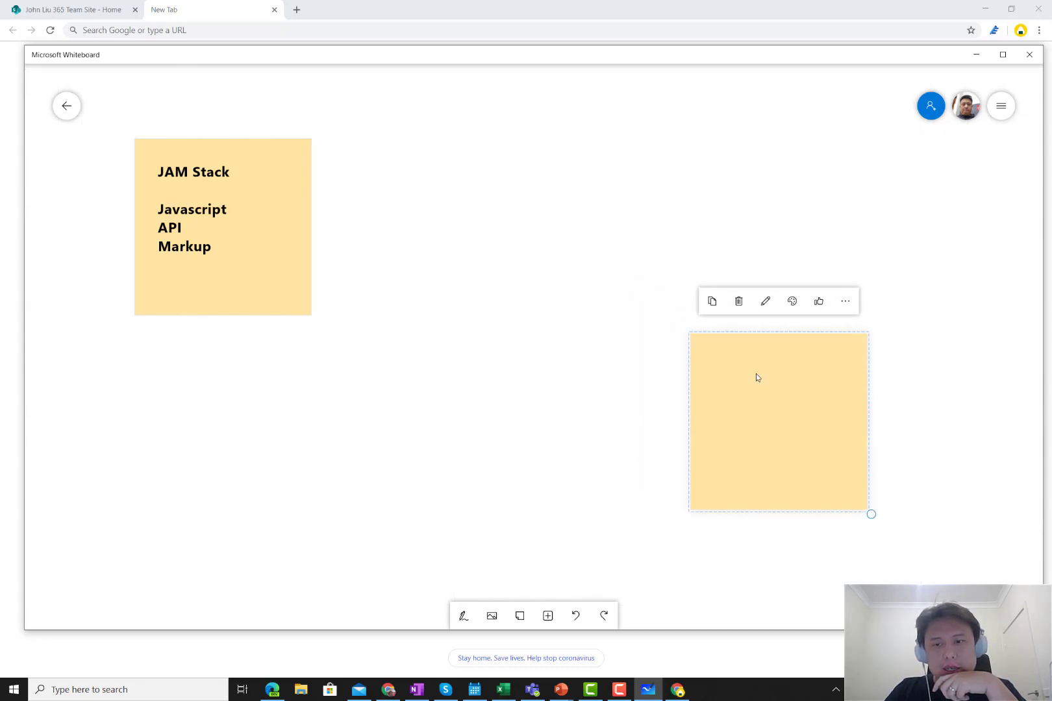
- Write "Database" on the blank note, followed by an empty line and "SharePoint List"
{"action": "left_click", "coordinate": [756, 378]}
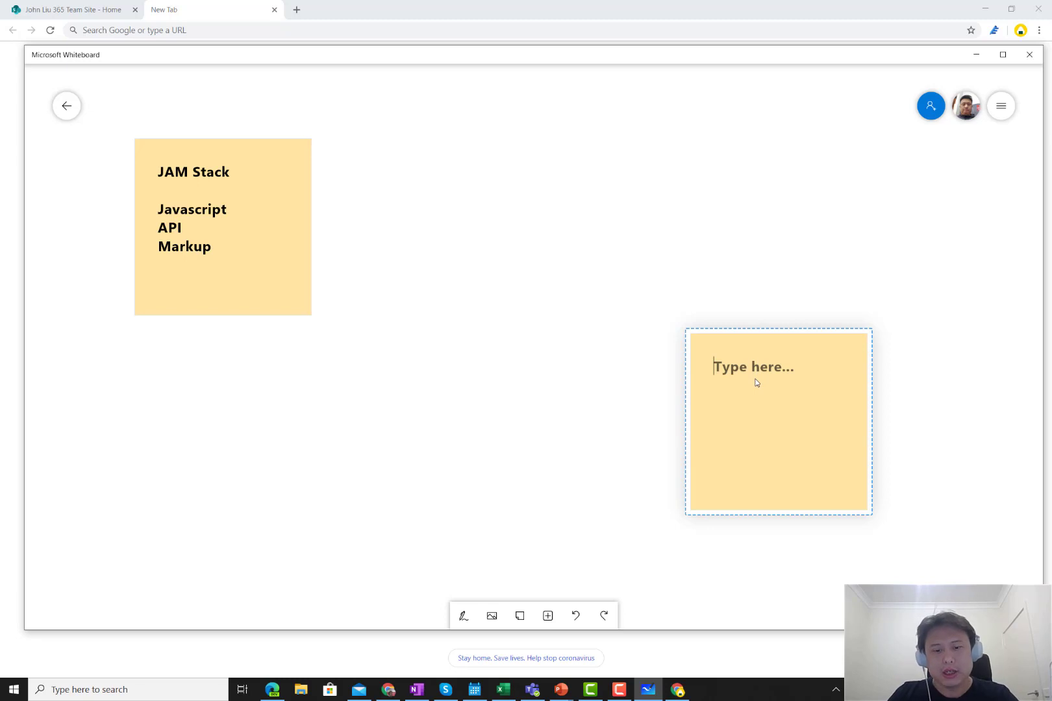
{"action": "type", "text": "Database"}
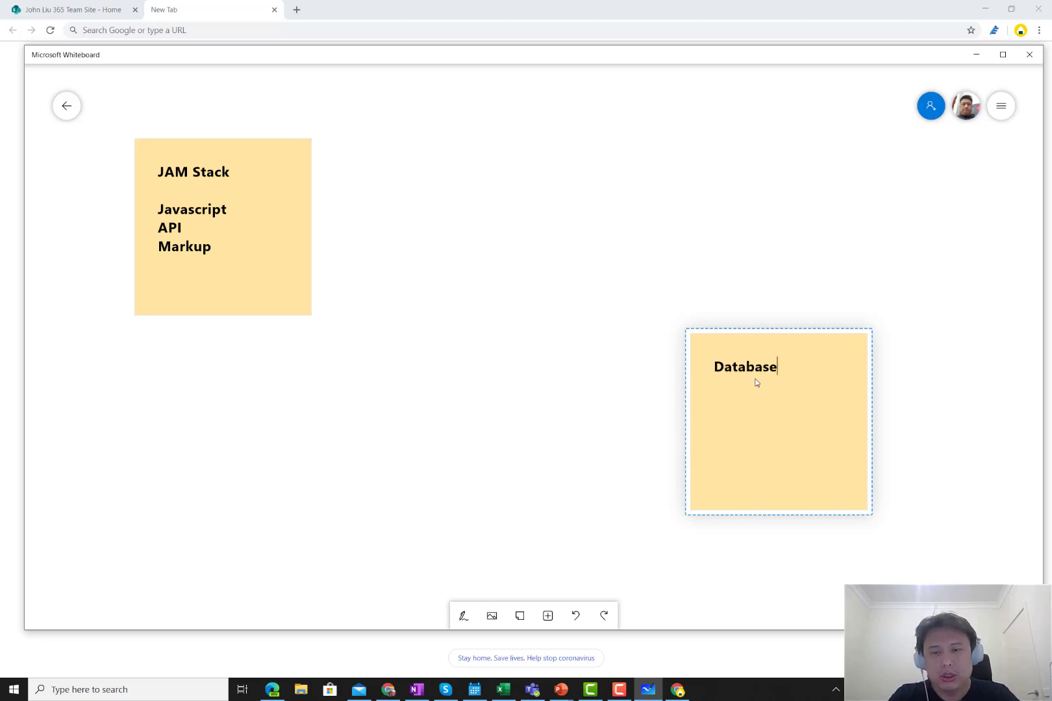
{"action": "key", "text": "Return"}
{"action": "key", "text": "Return"}
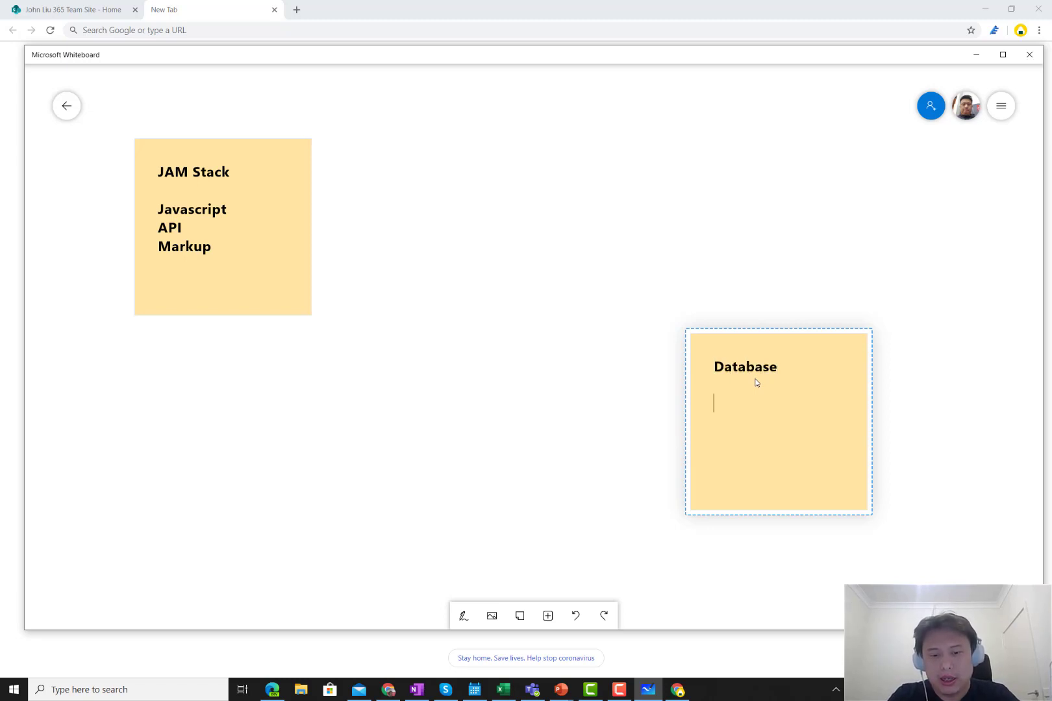
{"action": "type", "text": "SharePoin"}
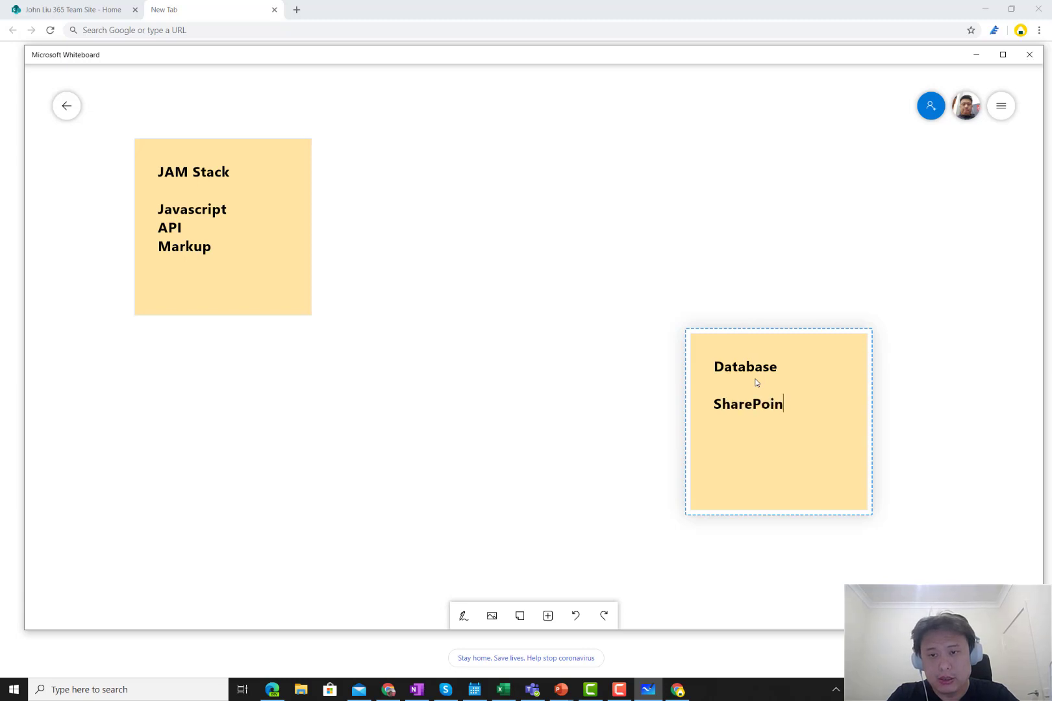
{"action": "type", "text": "t List"}
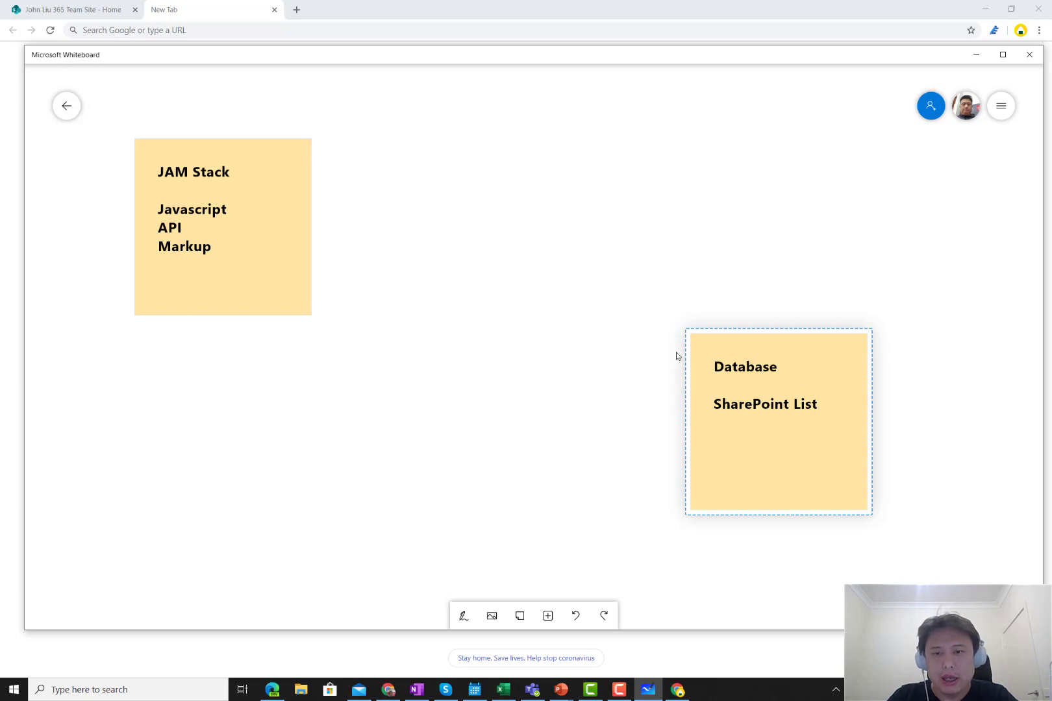
- Place a blank sticky note immediately to the left of the Database note, level with it
{"action": "left_click_drag", "start_coordinate": [688, 337], "coordinate": [691, 336]}
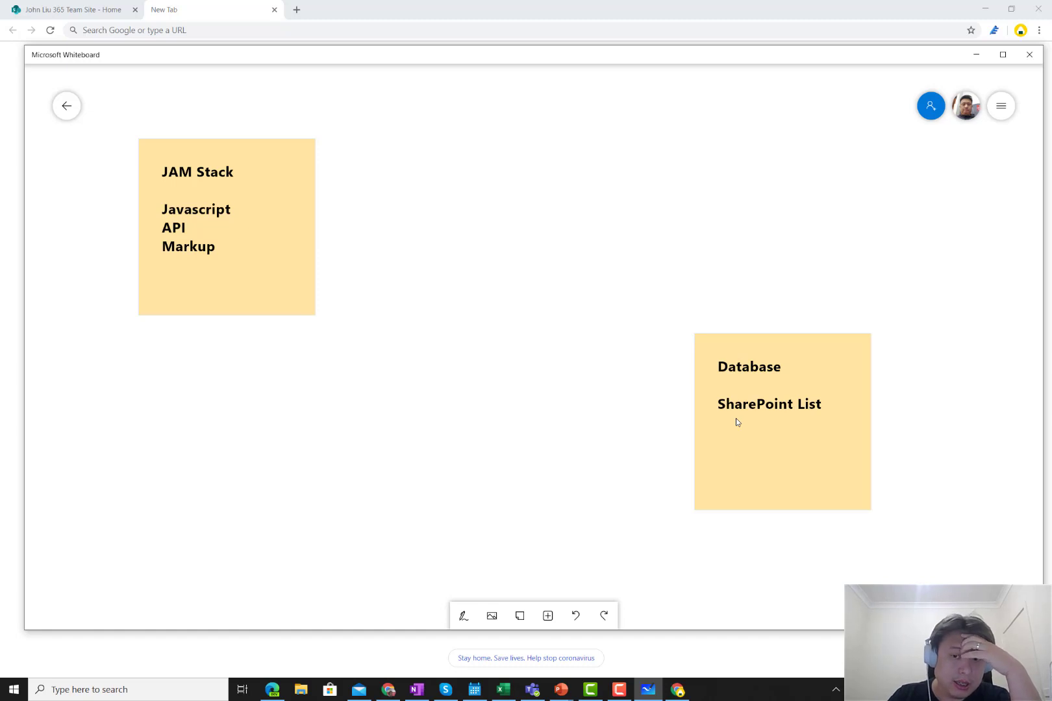
{"action": "double_click", "coordinate": [468, 313]}
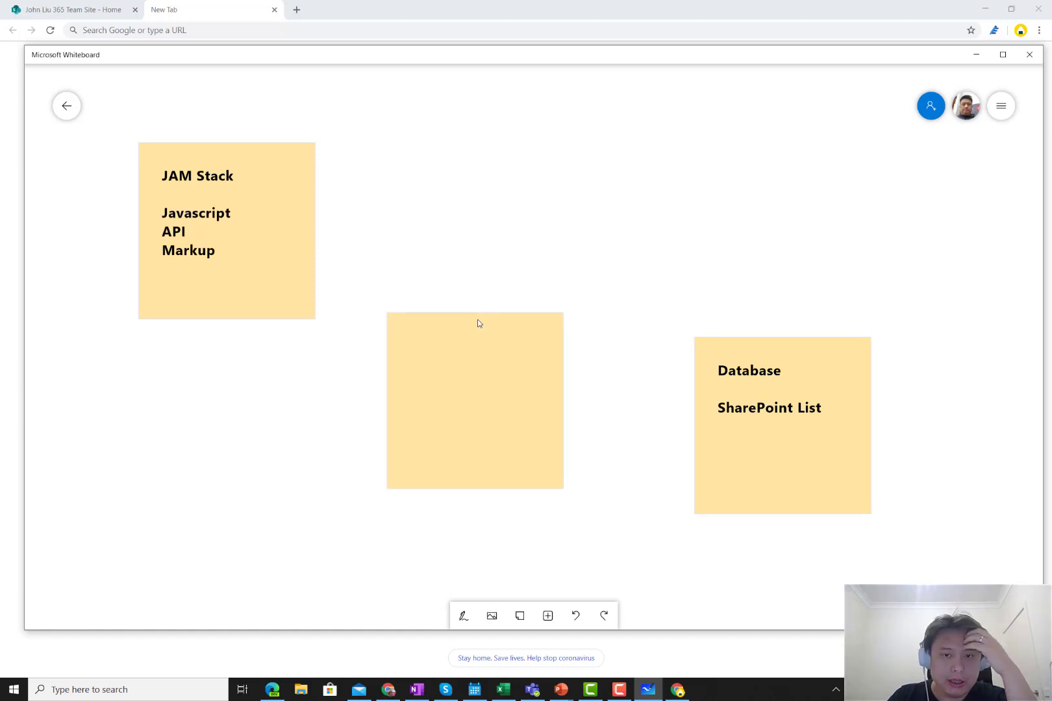
{"action": "left_click", "coordinate": [473, 333]}
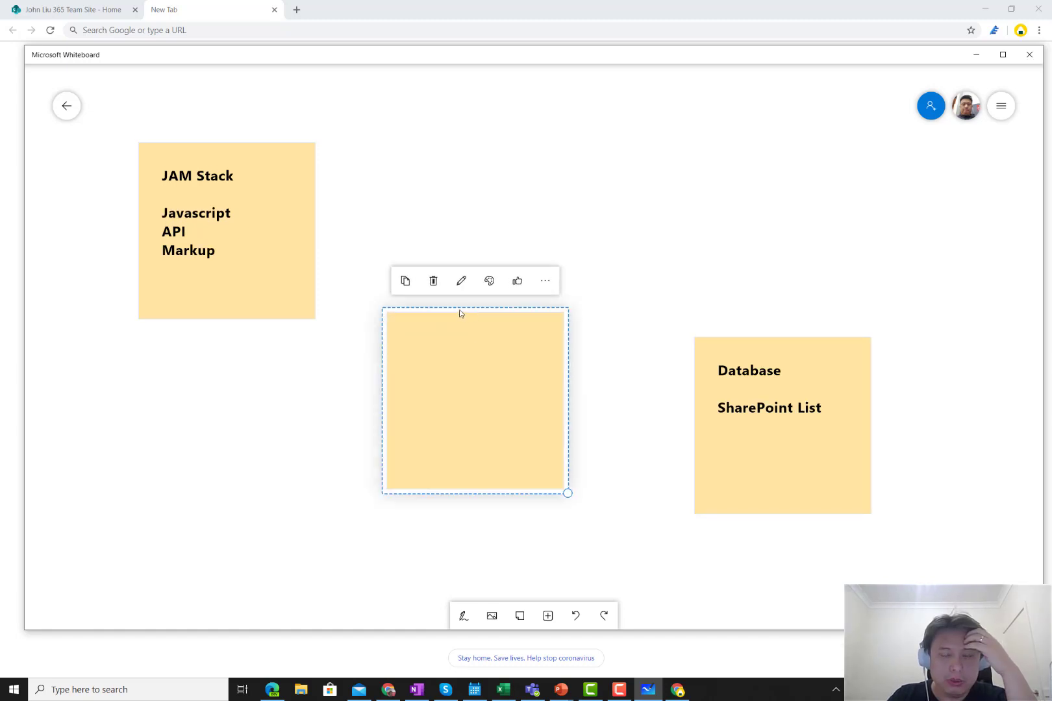
{"action": "left_click_drag", "start_coordinate": [460, 312], "coordinate": [568, 339]}
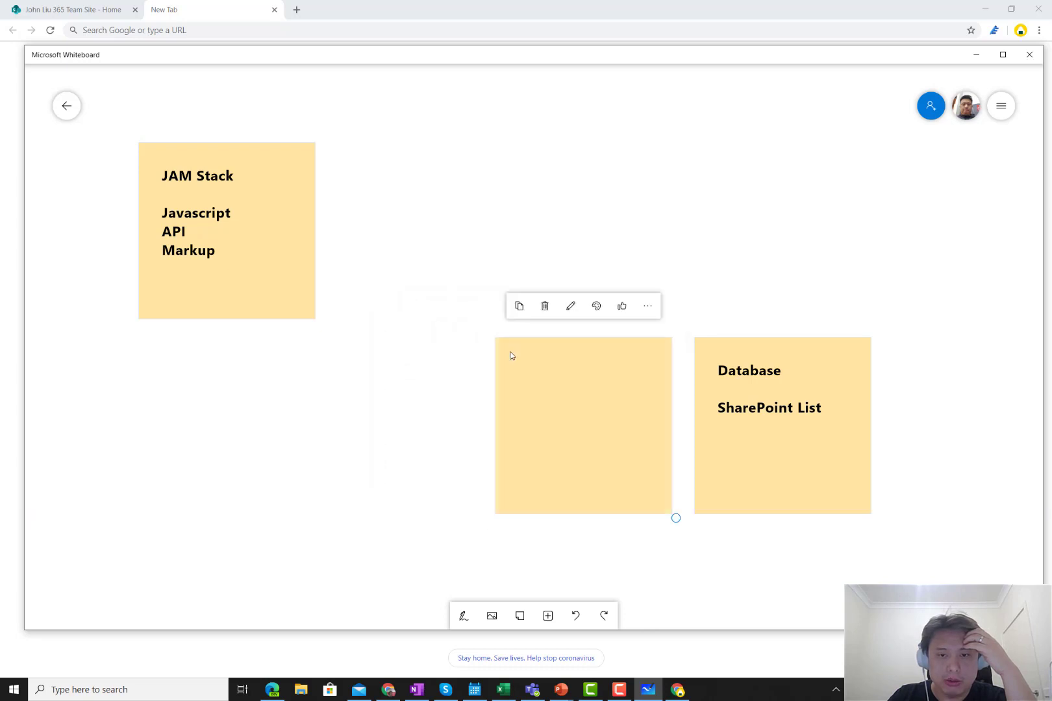
- Write "API" on the blank note, followed by an empty line and the lines "Microsoft Flow" and "Power Automate"
{"action": "left_click", "coordinate": [519, 375]}
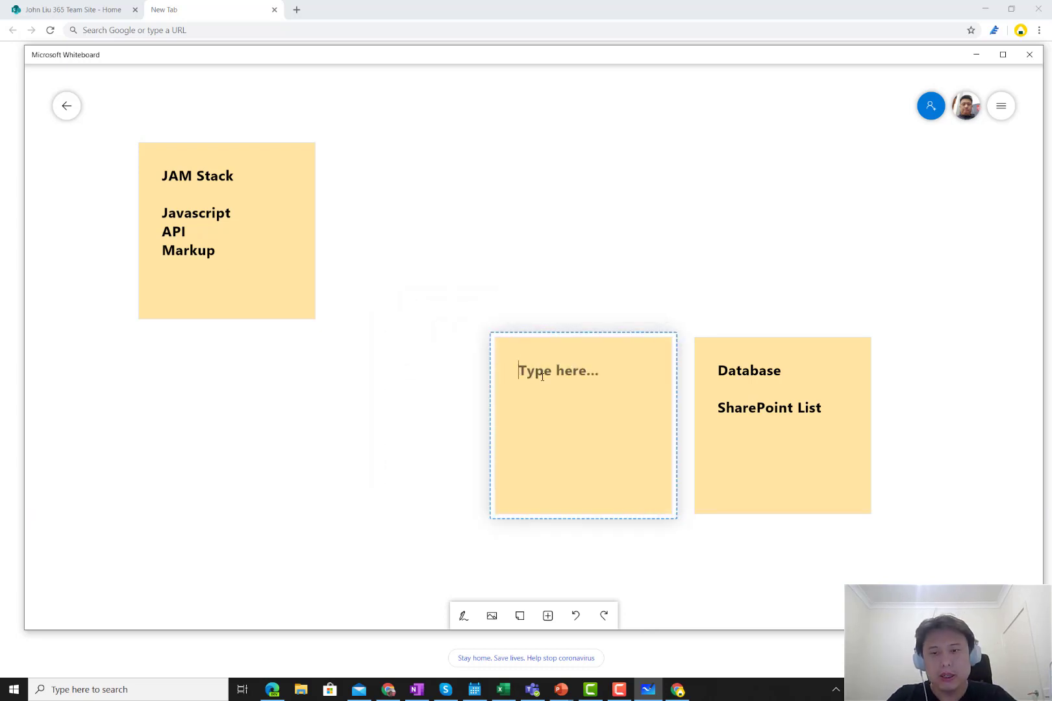
{"action": "type", "text": "API  "}
{"action": "type", "text": "Microsoft Flow"}
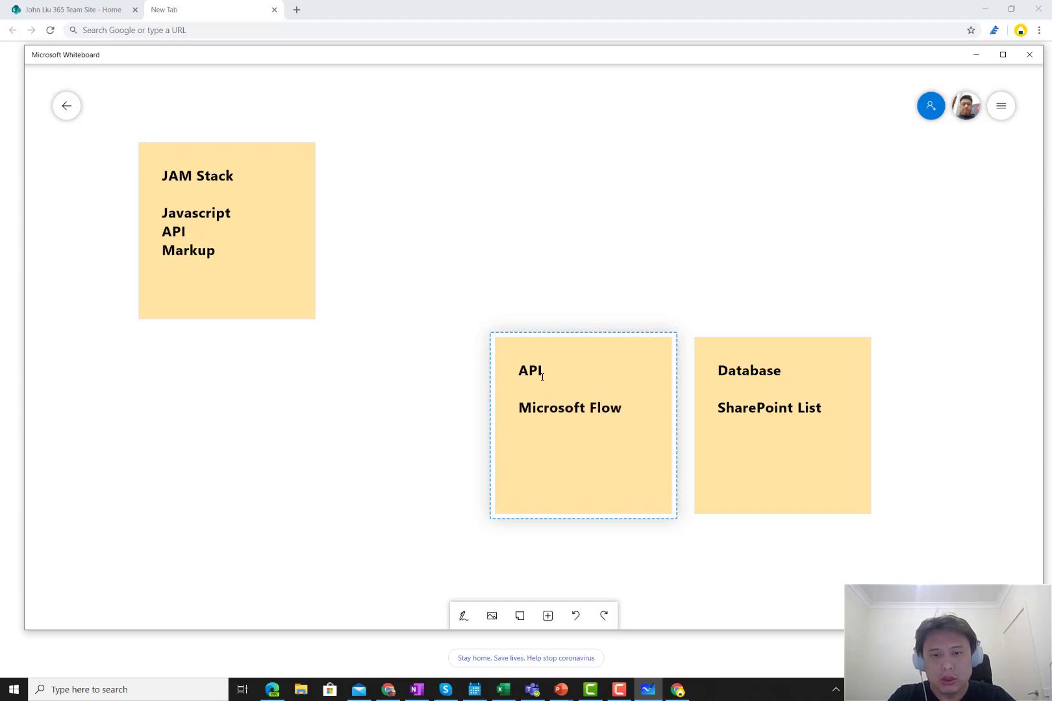
{"action": "key", "text": "Return"}
{"action": "type", "text": "Power Automate"}
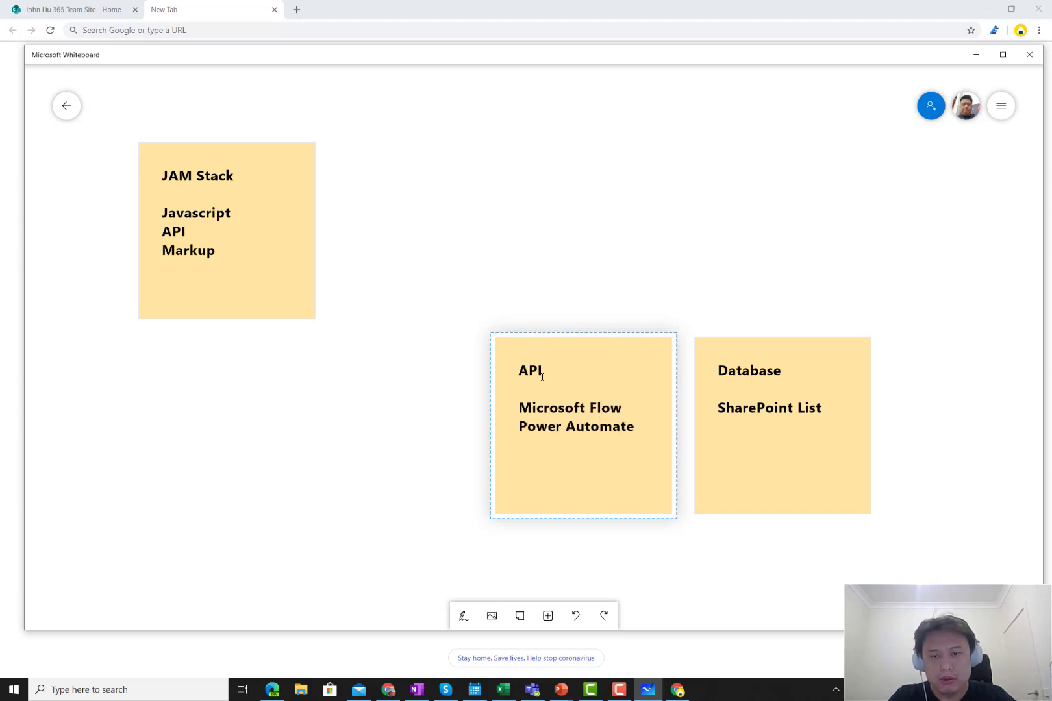
- Enclose "Microsoft Flow" in parentheses on the API note
{"action": "key", "text": "Up"}
{"action": "type", "text": ")"}
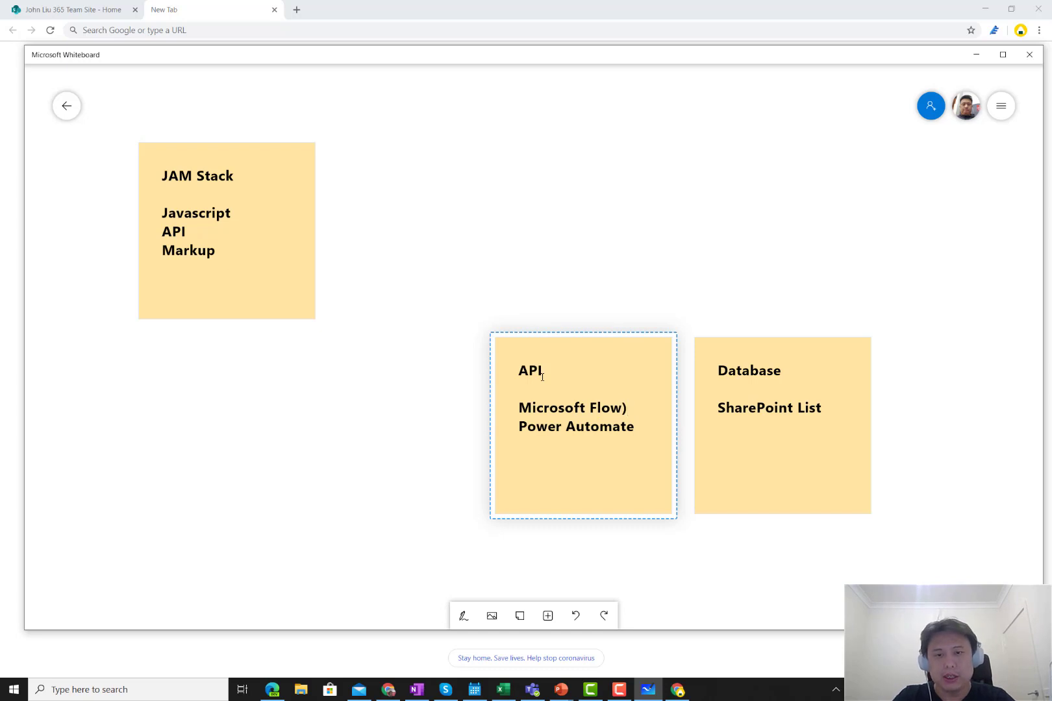
{"action": "key", "text": "Home"}
{"action": "type", "text": "("}
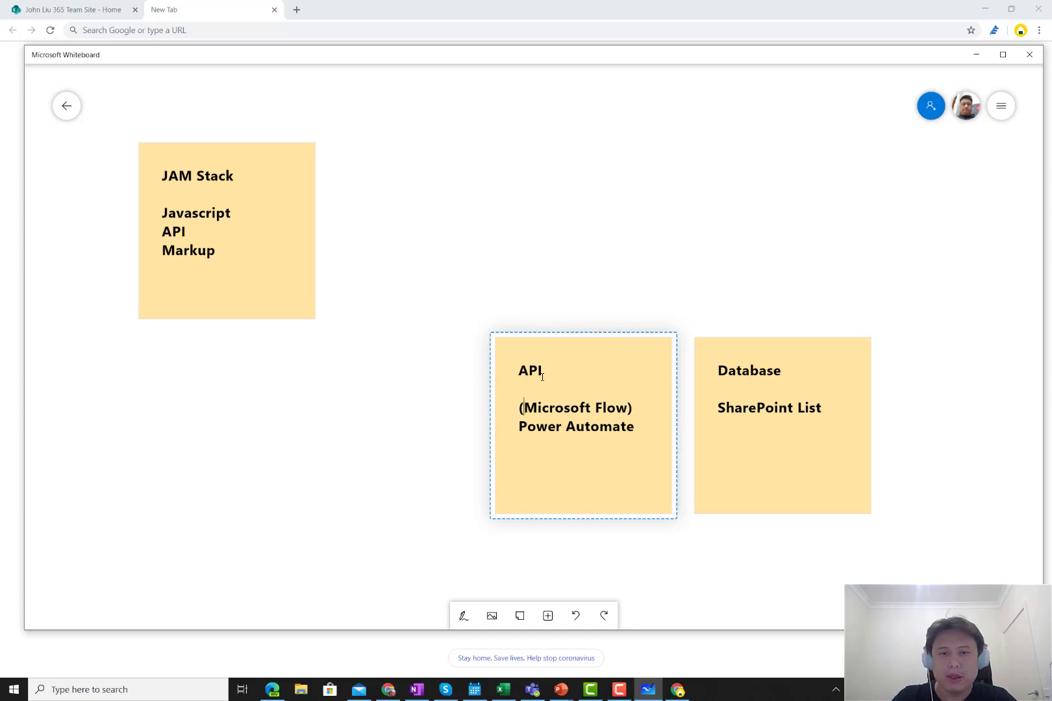
{"action": "left_click", "coordinate": [465, 400]}
- Place another blank sticky note to the left of the API note, level with it, and open it for text entry
{"action": "left_click", "coordinate": [519, 615]}
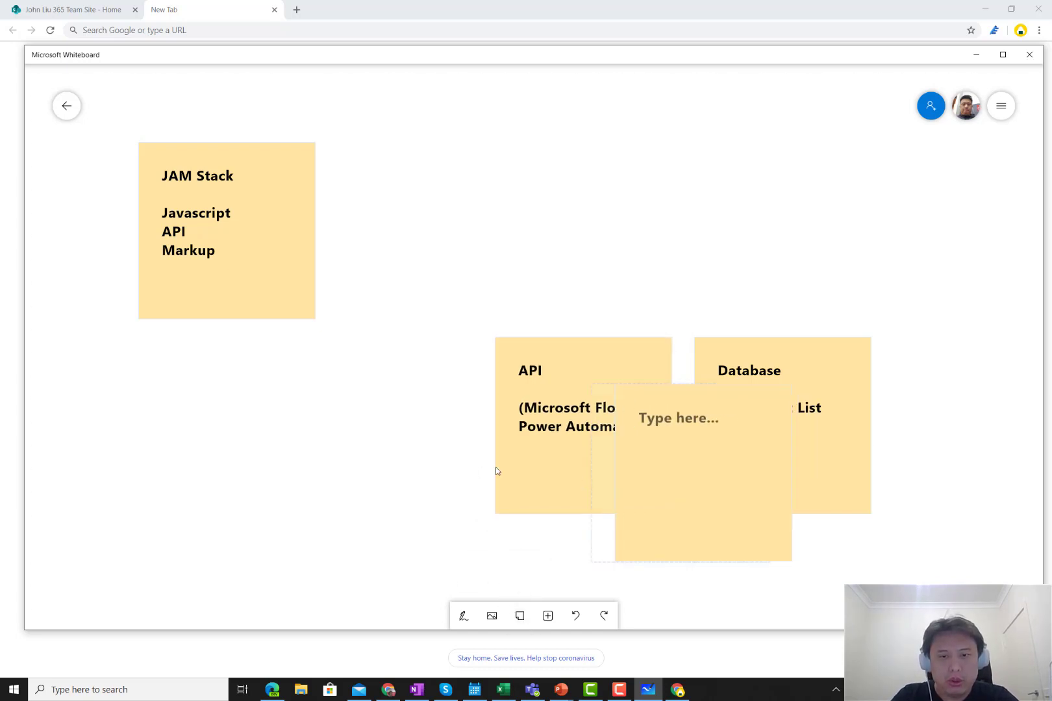
{"action": "left_click", "coordinate": [459, 378]}
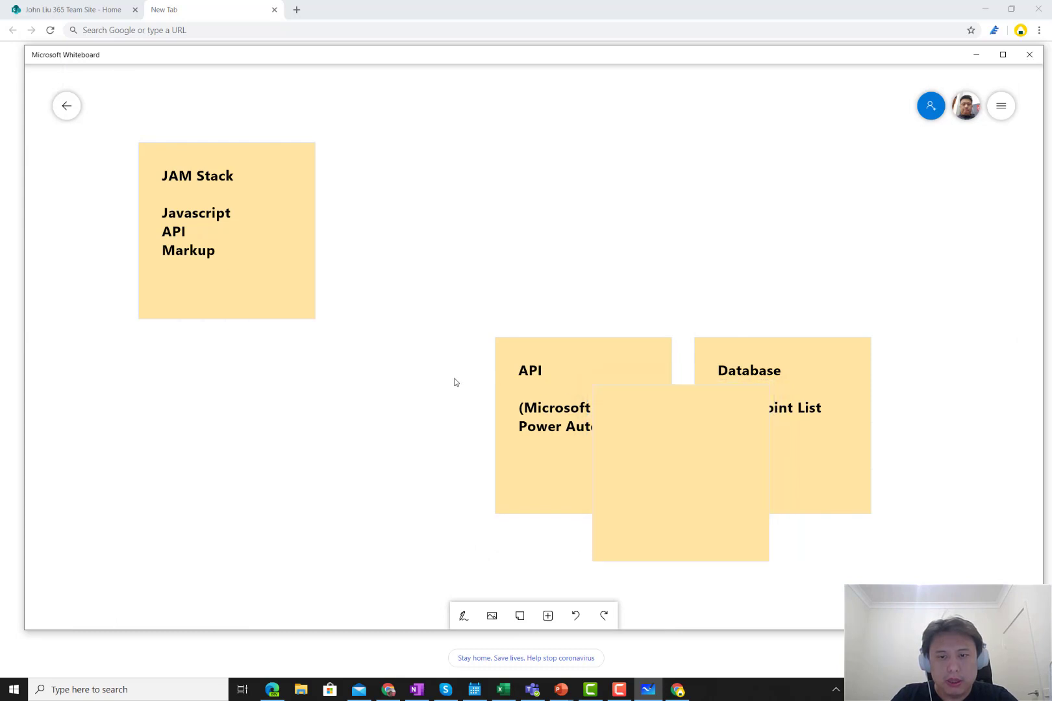
{"action": "left_click_drag", "start_coordinate": [591, 514], "coordinate": [290, 467]}
{"action": "left_click", "coordinate": [338, 388]}
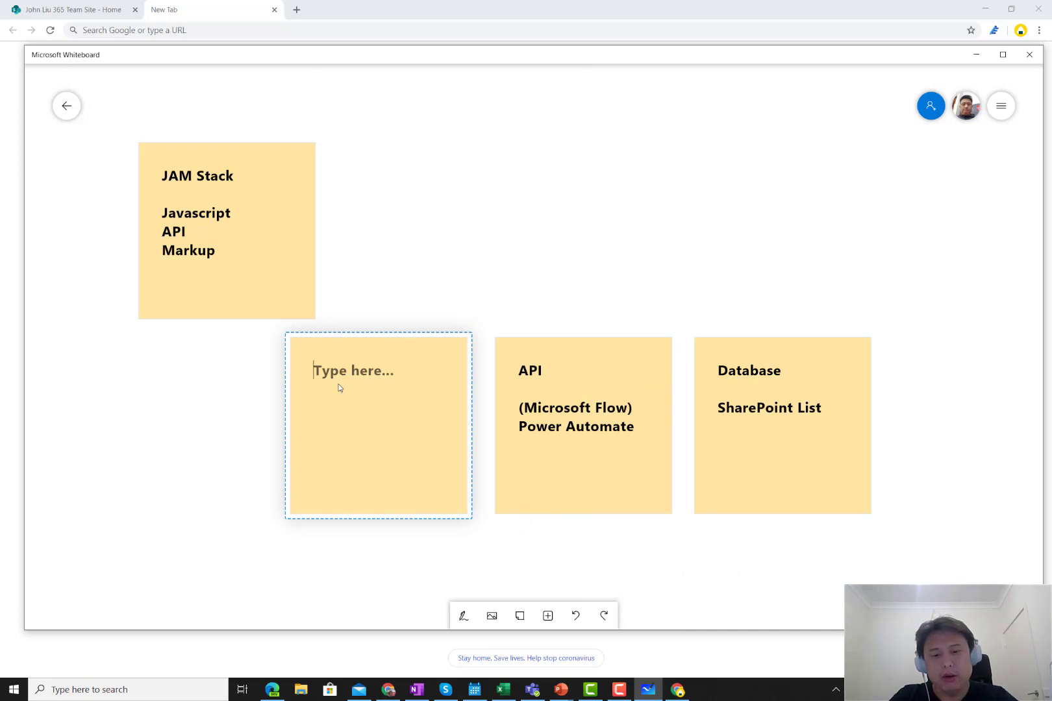
{"action": "type", "text": "Stati"}
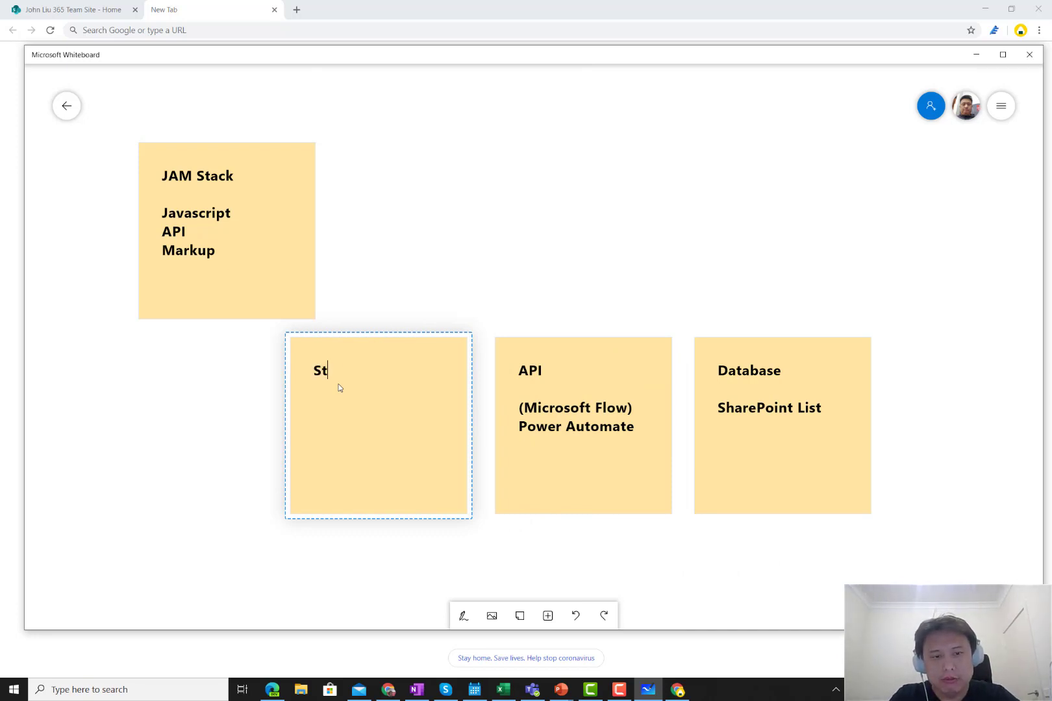
{"action": "key", "text": "BackSpace"}
{"action": "key", "text": "BackSpace"}
{"action": "key", "text": "BackSpace"}
{"action": "key", "text": "BackSpace"}
{"action": "key", "text": "BackSpace"}
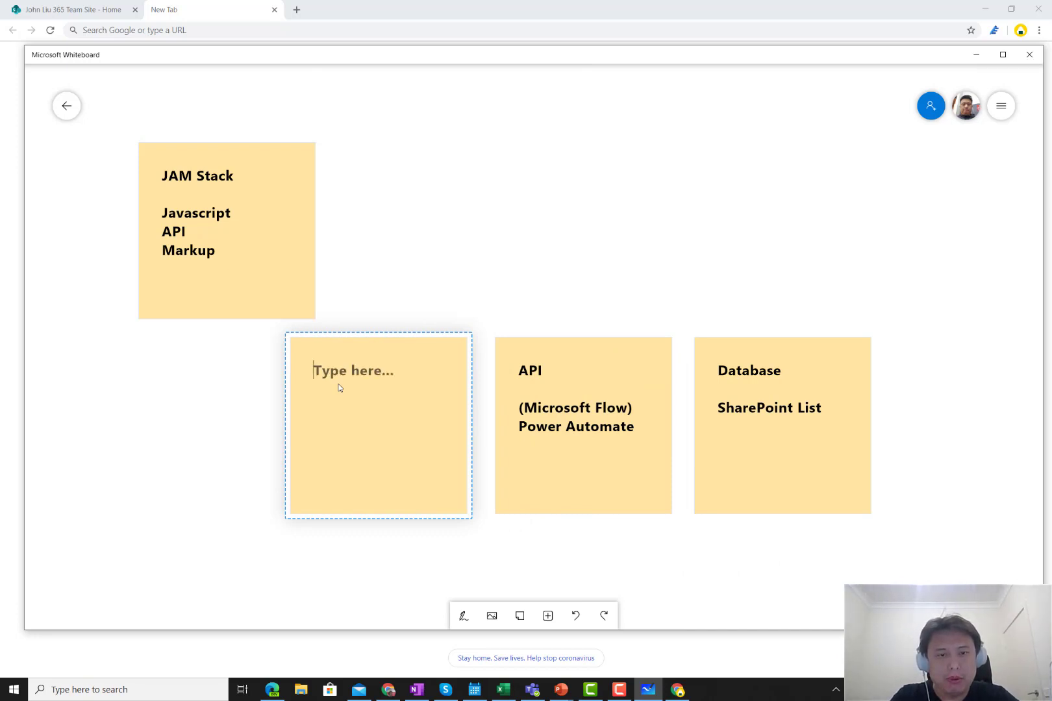
- Write "Markup" on the blank note, followed by an empty line and "HTML"
{"action": "type", "text": "Markup"}
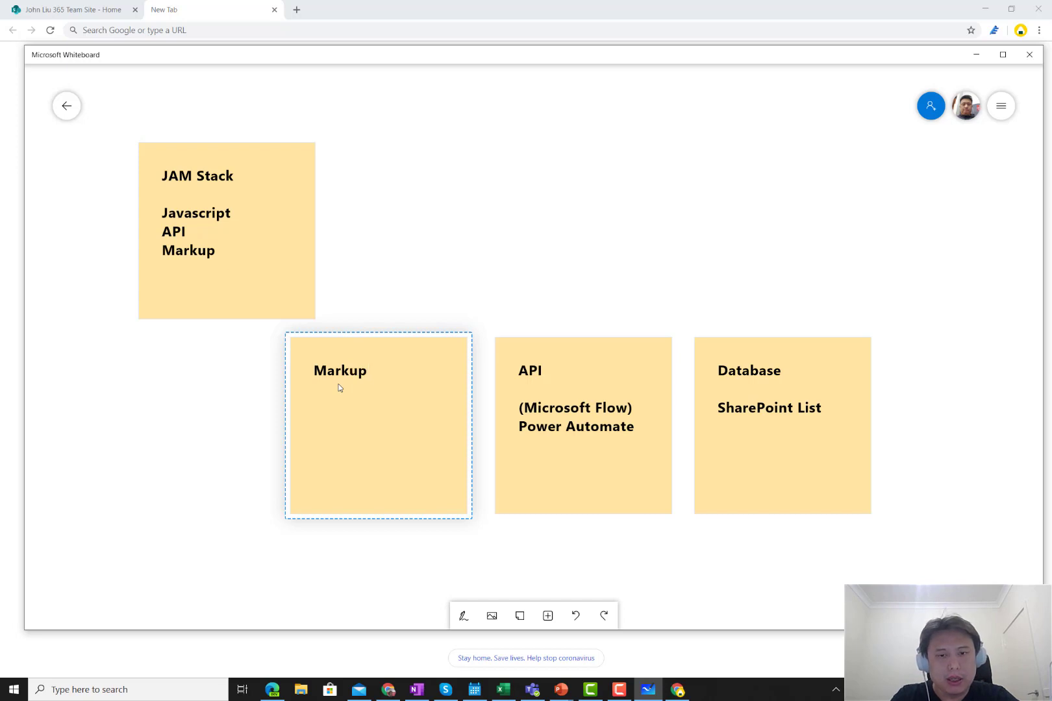
{"action": "key", "text": "Return"}
{"action": "key", "text": "Return"}
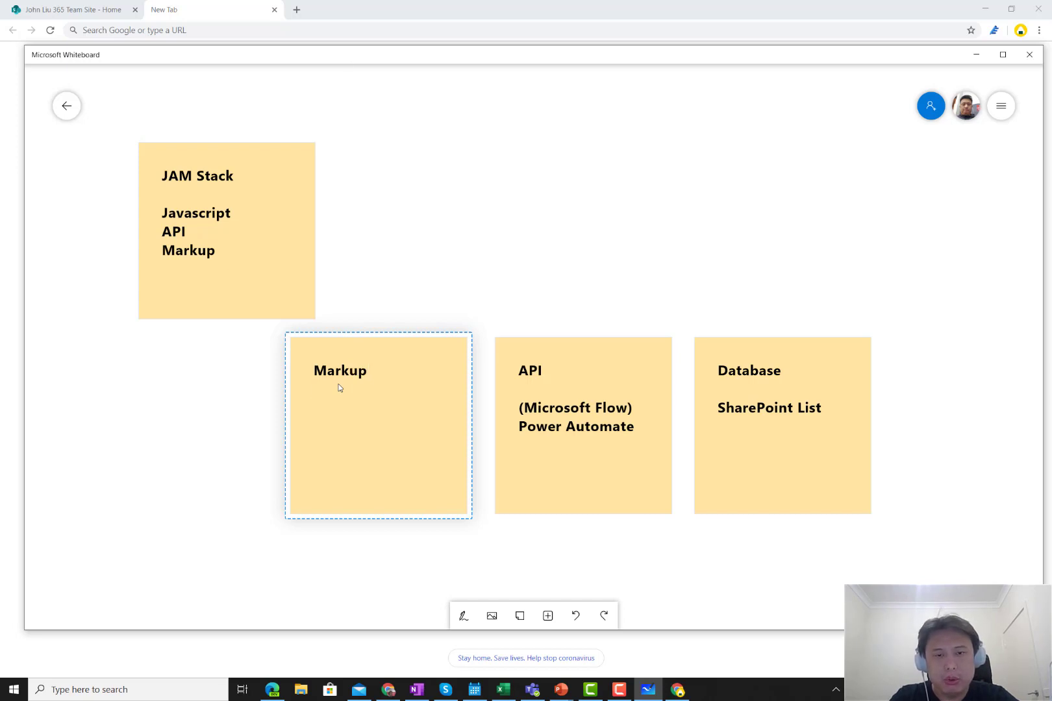
{"action": "type", "text": "HTML"}
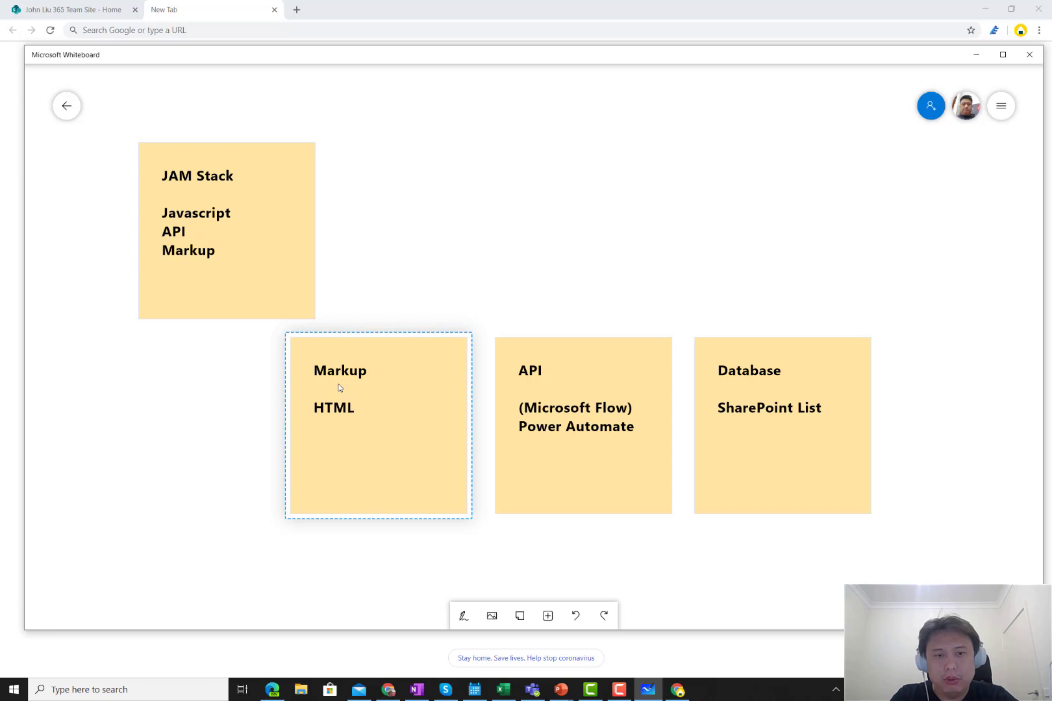
- Add "Azure Storage (Blob Storage)" on a new line below "HTML" on the Markup note
{"action": "key", "text": "Return"}
{"action": "type", "text": "St"}
{"action": "key", "text": "BackSpace"}
{"action": "key", "text": "BackSpace"}
{"action": "type", "text": "Azure "}
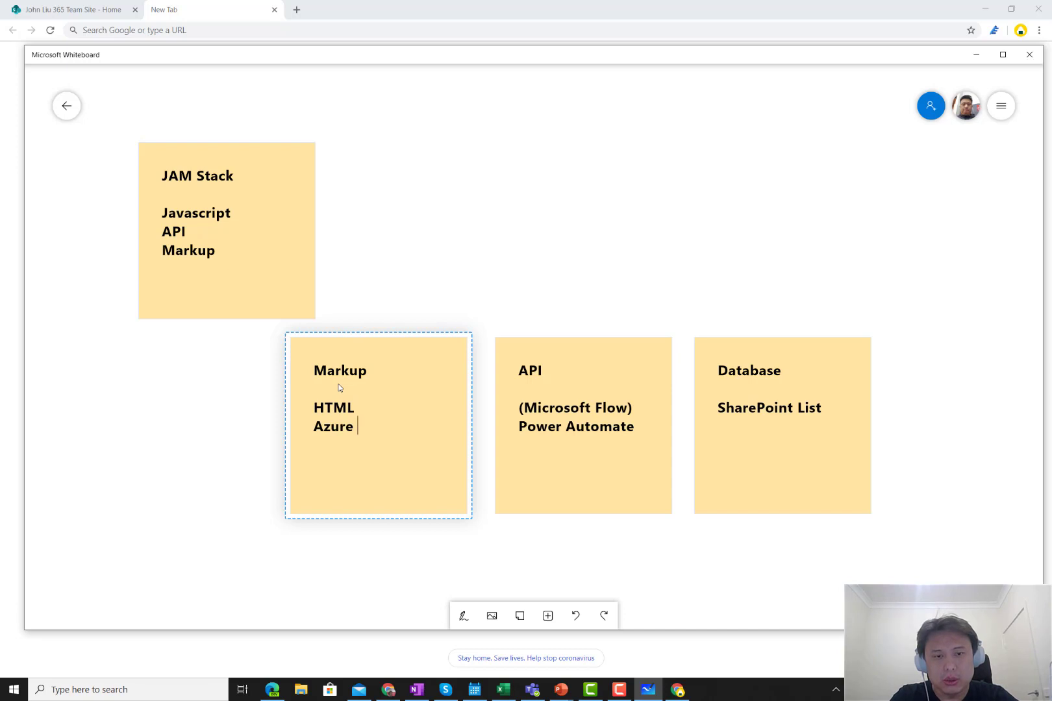
{"action": "type", "text": "Blo"}
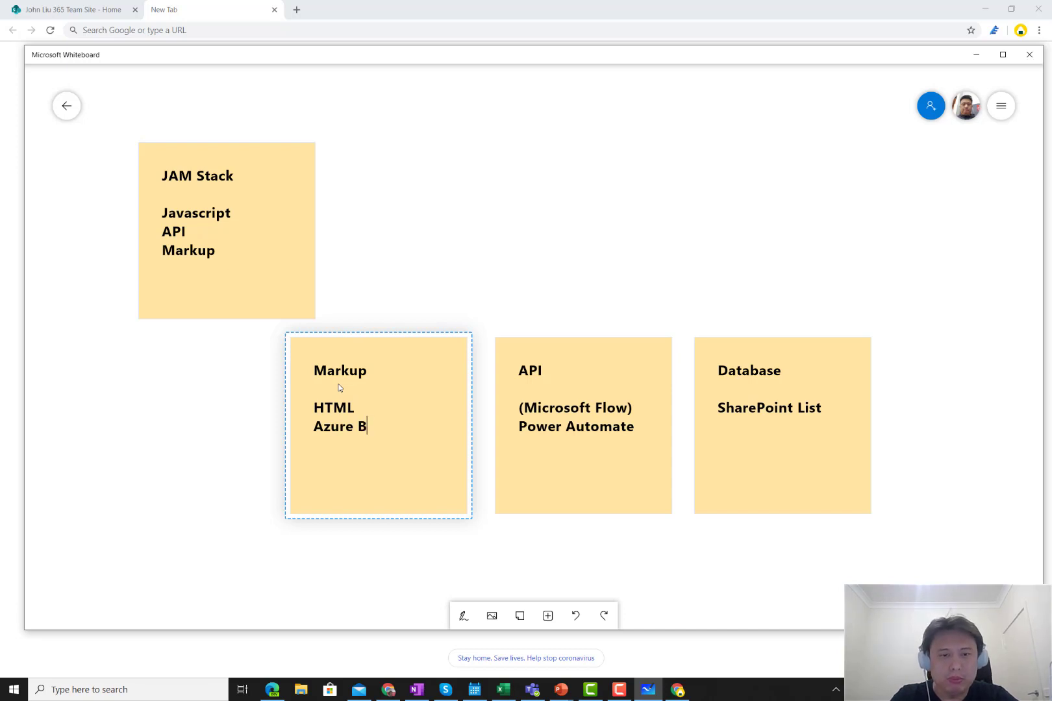
{"action": "key", "text": "BackSpace"}
{"action": "key", "text": "BackSpace"}
{"action": "key", "text": "BackSpace"}
{"action": "type", "text": "Stora"}
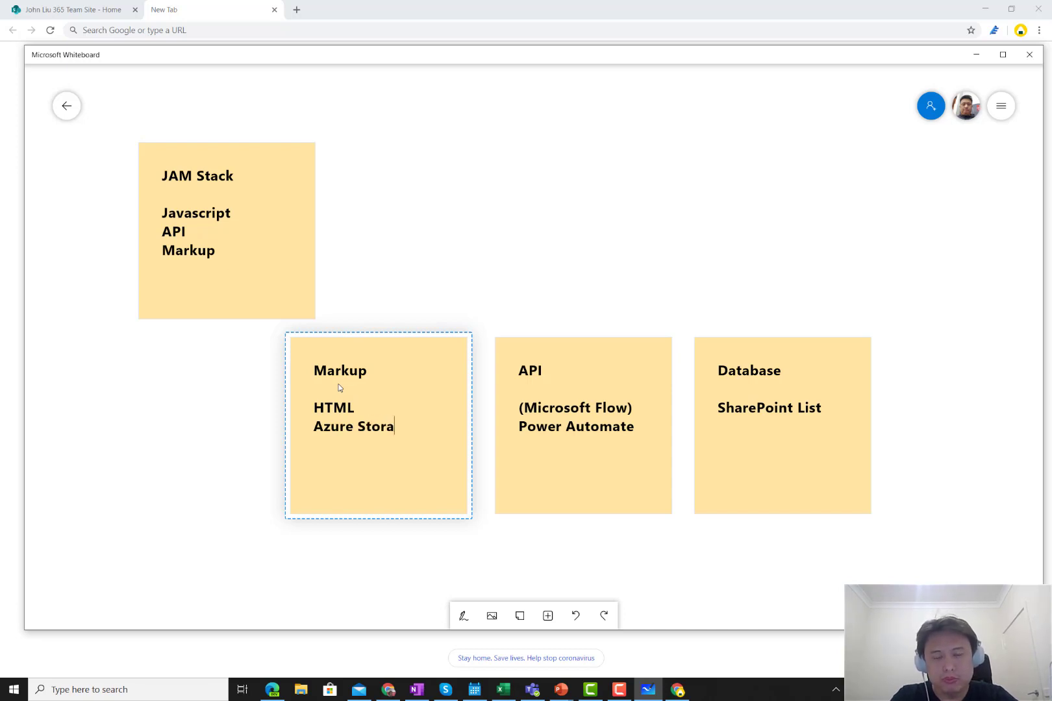
{"action": "type", "text": "ge B"}
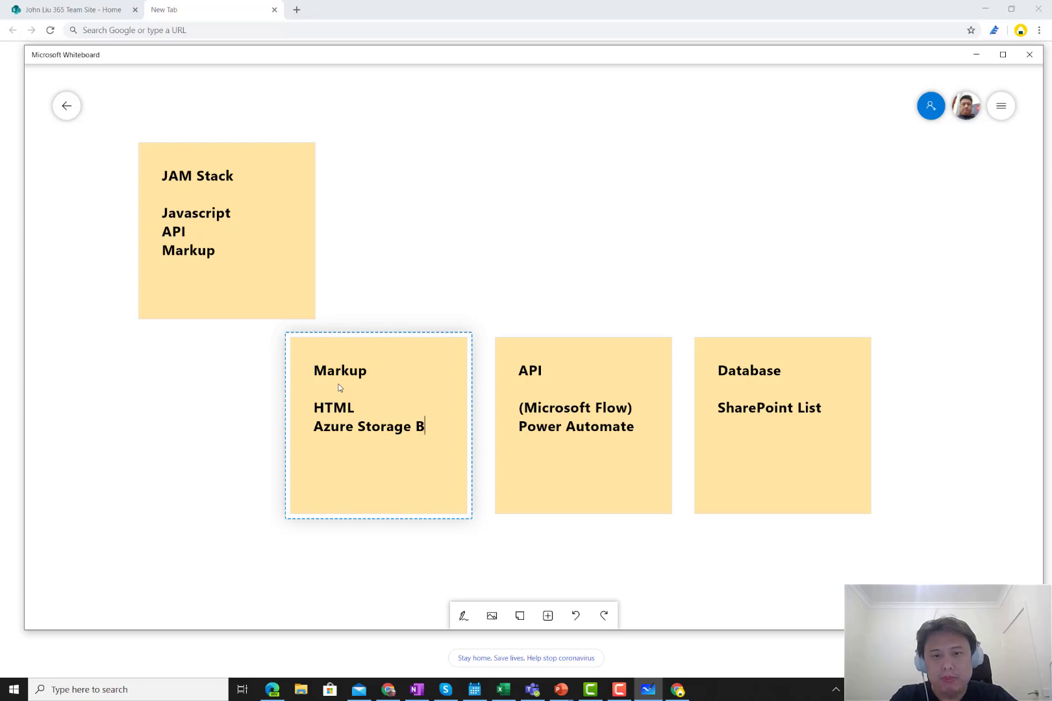
{"action": "type", "text": "lob Storage)"}
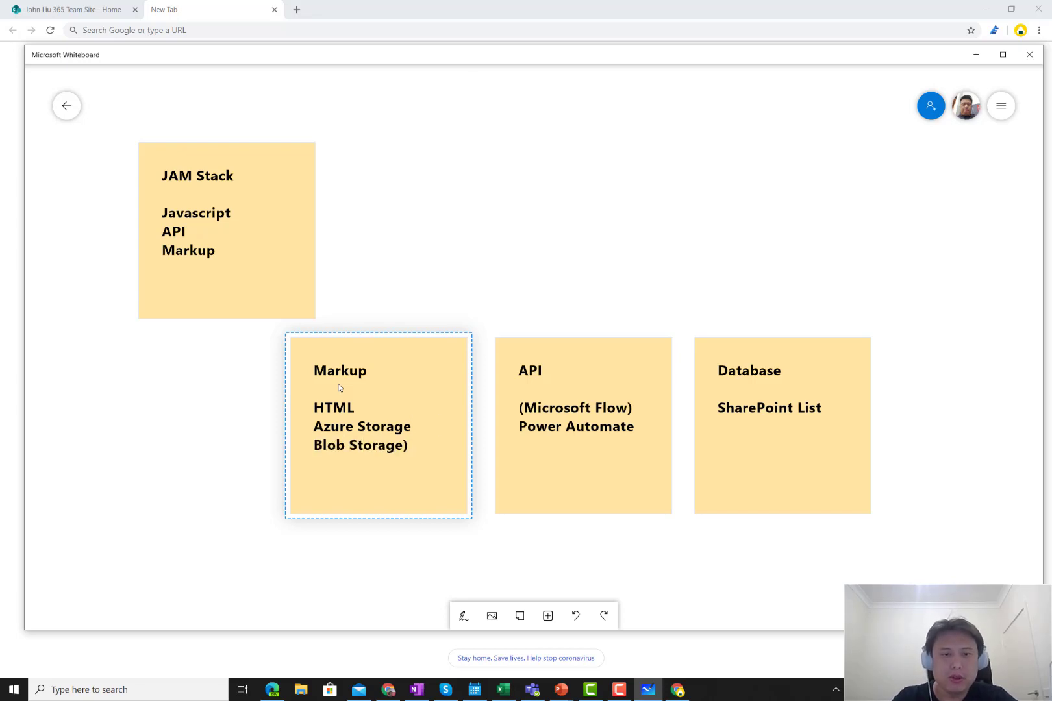
{"action": "key", "text": "ctrl+Left"}
{"action": "key", "text": "ctrl+Left"}
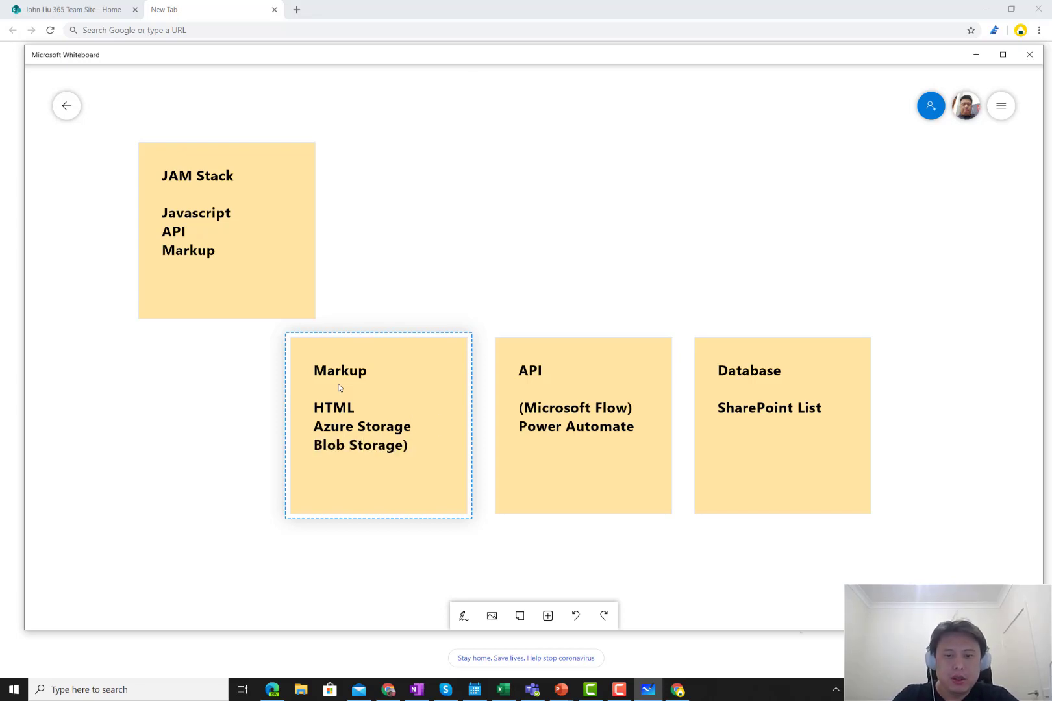
{"action": "type", "text": "("}
{"action": "left_click", "coordinate": [189, 369]}
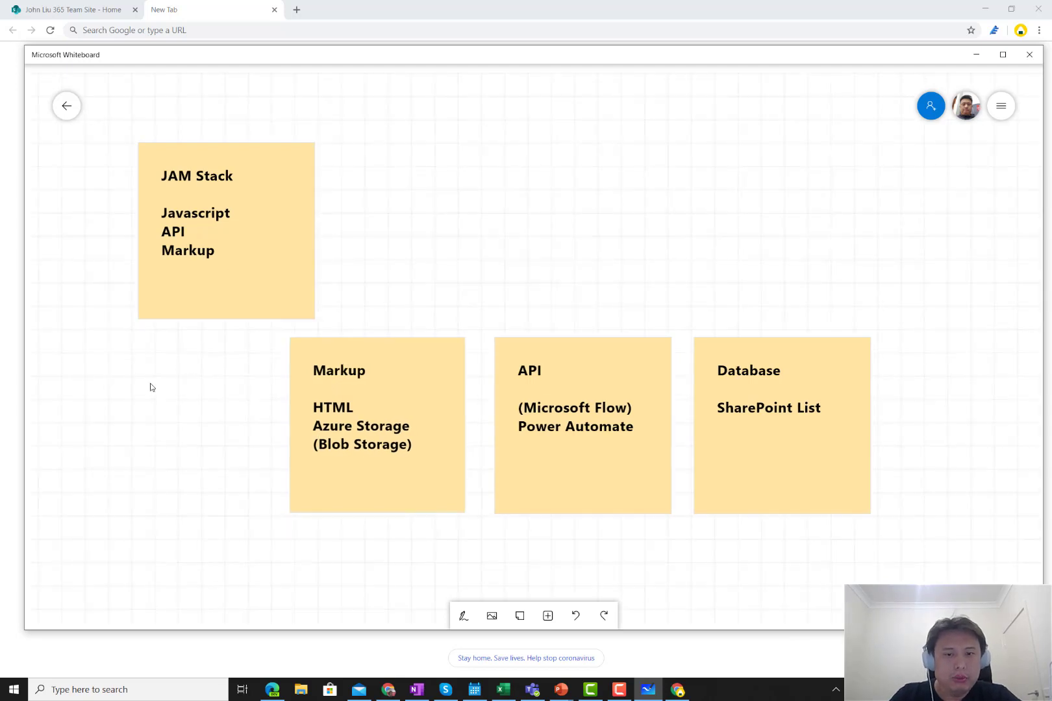
- Place a new blank sticky note to the left of the Markup note, below the JAM Stack note
{"action": "left_click", "coordinate": [520, 615]}
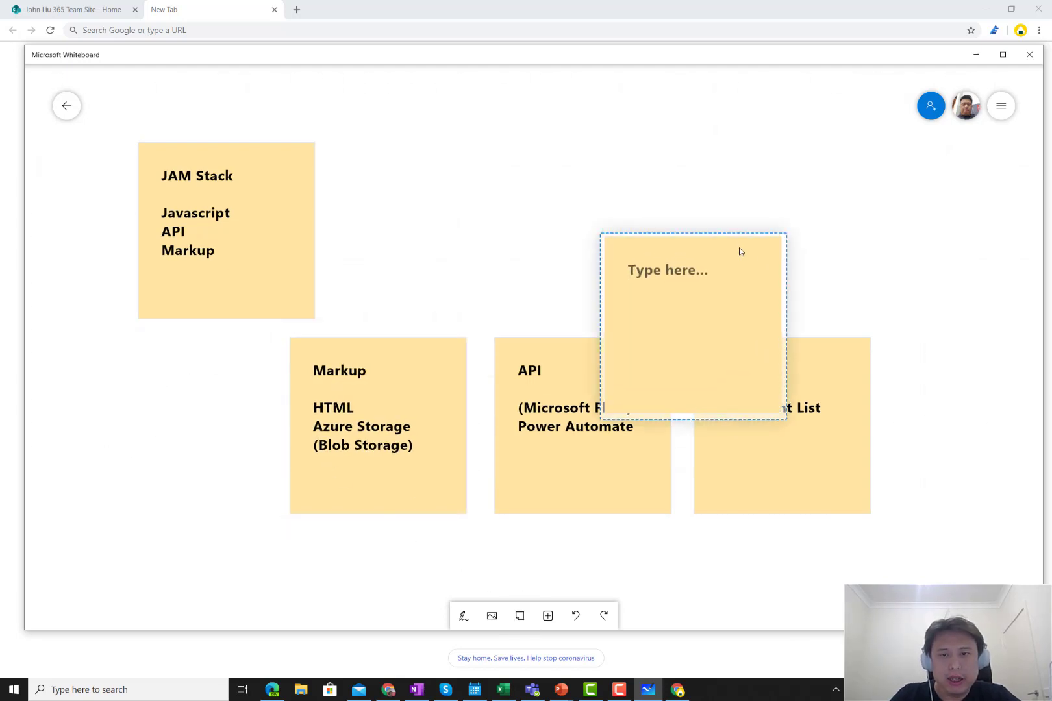
{"action": "left_click", "coordinate": [664, 234]}
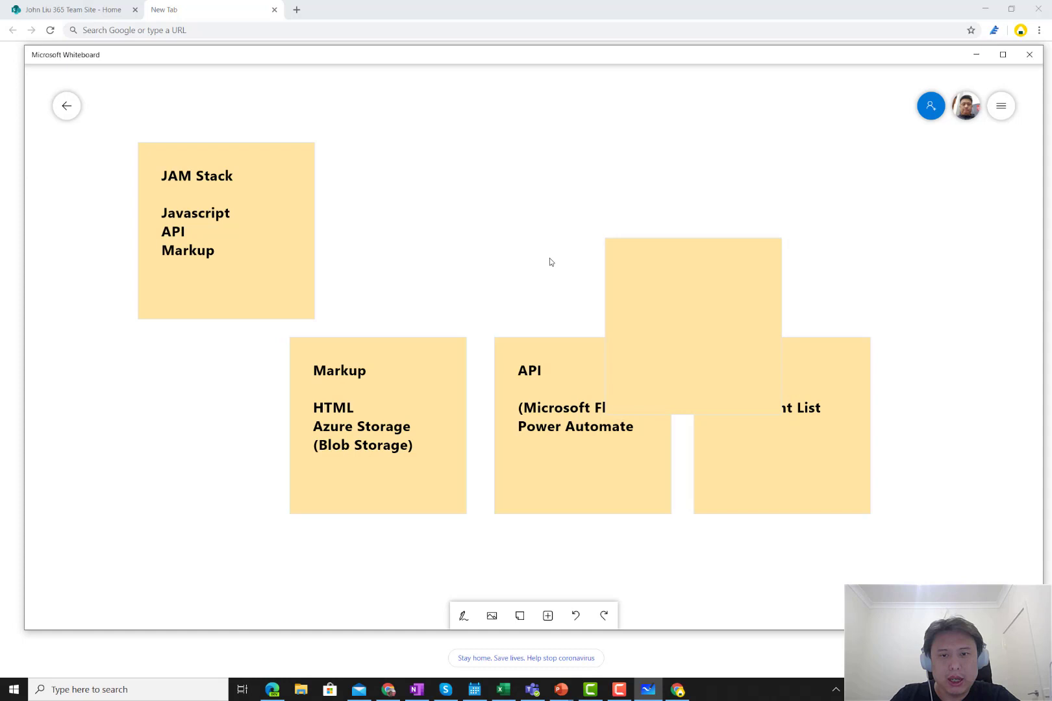
{"action": "left_click", "coordinate": [692, 245]}
{"action": "left_click_drag", "start_coordinate": [691, 243], "coordinate": [183, 351]}
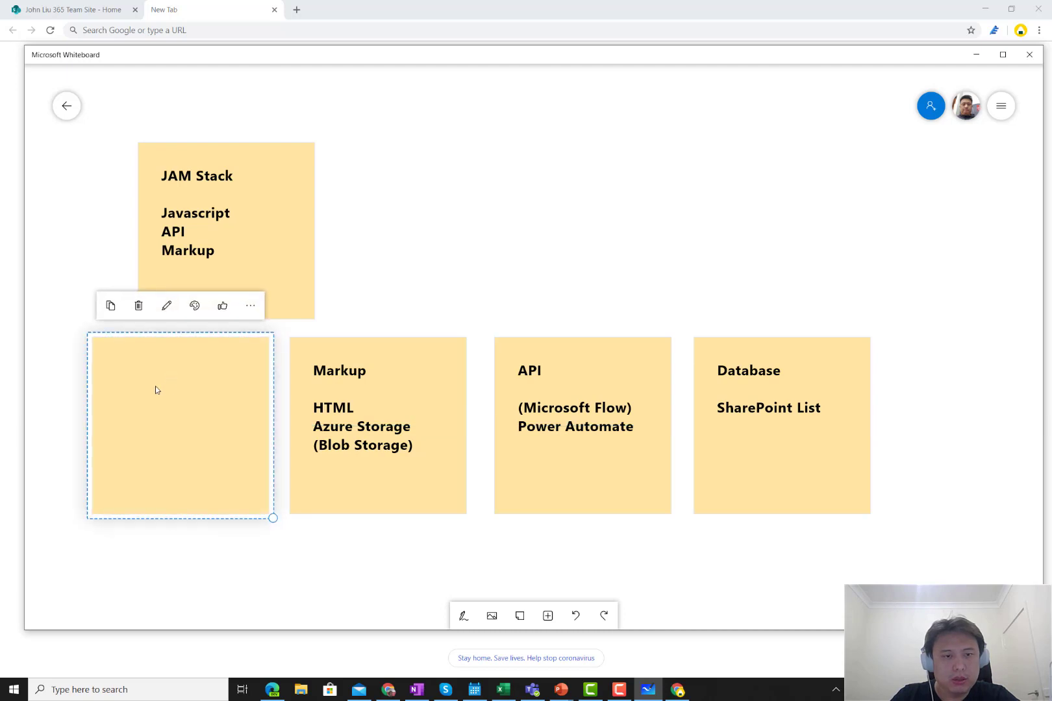
- Write "CDN" on the blank note, followed by an empty line and "Cloudflare"
{"action": "left_click", "coordinate": [156, 390]}
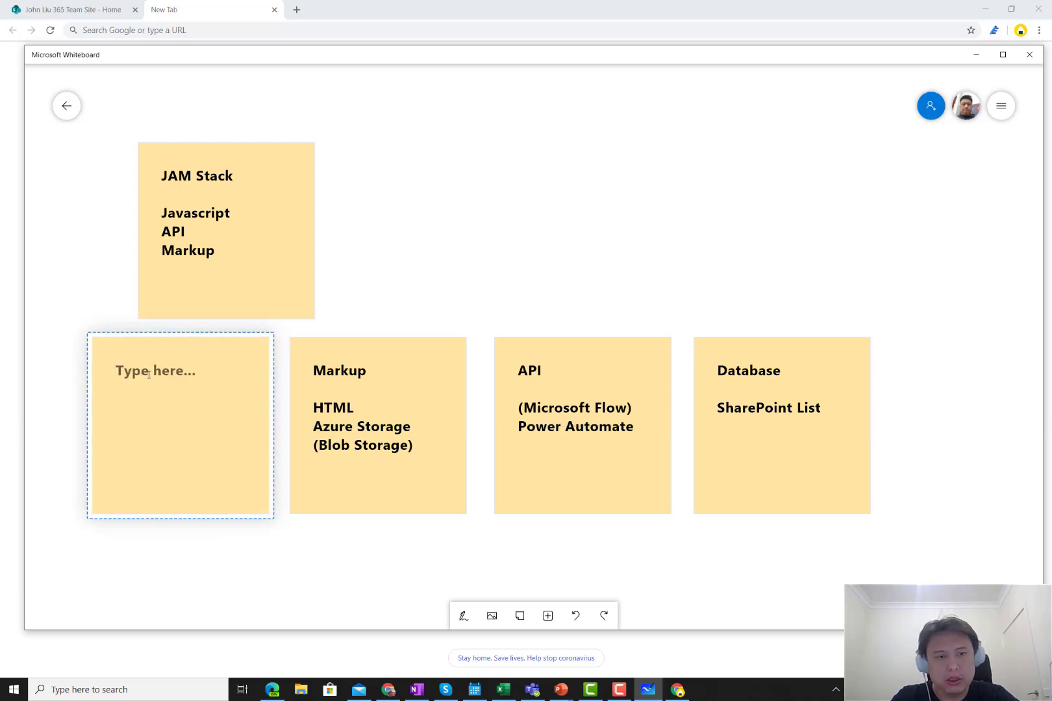
{"action": "type", "text": "CDN  "}
{"action": "type", "text": "Cloudflare"}
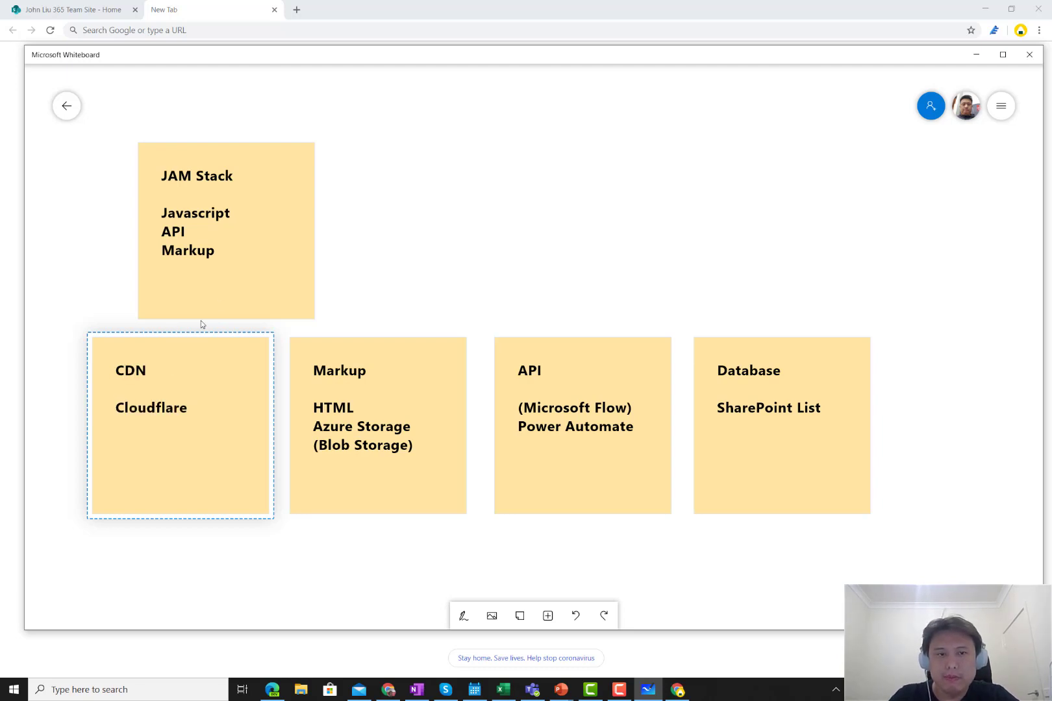
{"action": "left_click", "coordinate": [232, 279]}
{"action": "left_click", "coordinate": [441, 280]}
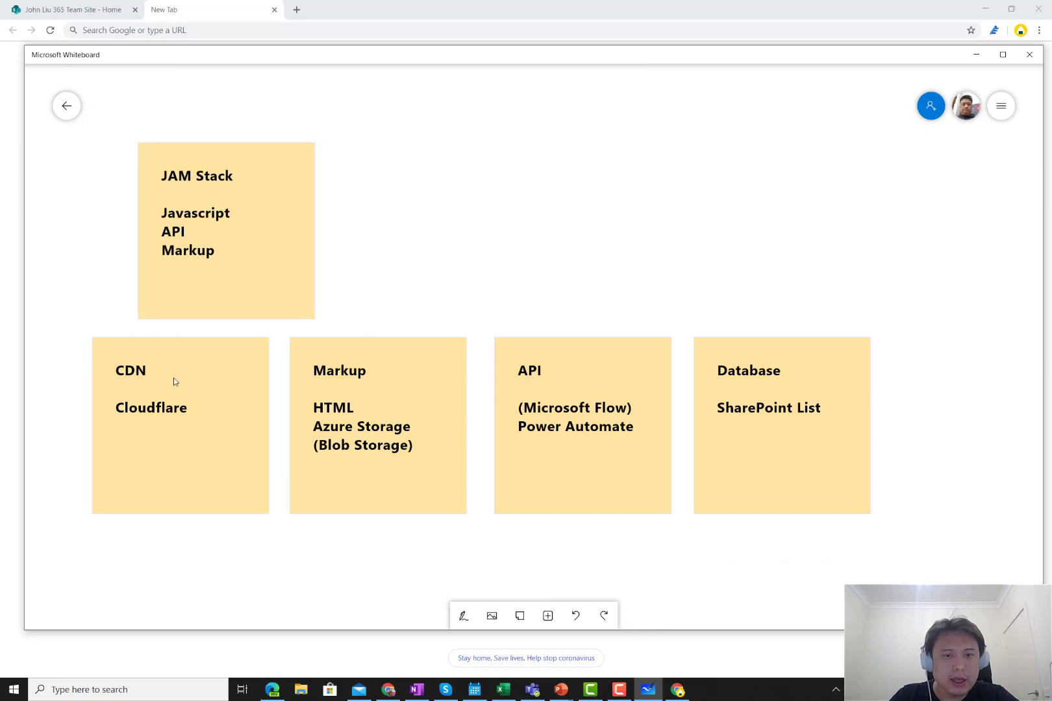
{"action": "left_click", "coordinate": [174, 377]}
{"action": "left_click", "coordinate": [396, 382]}
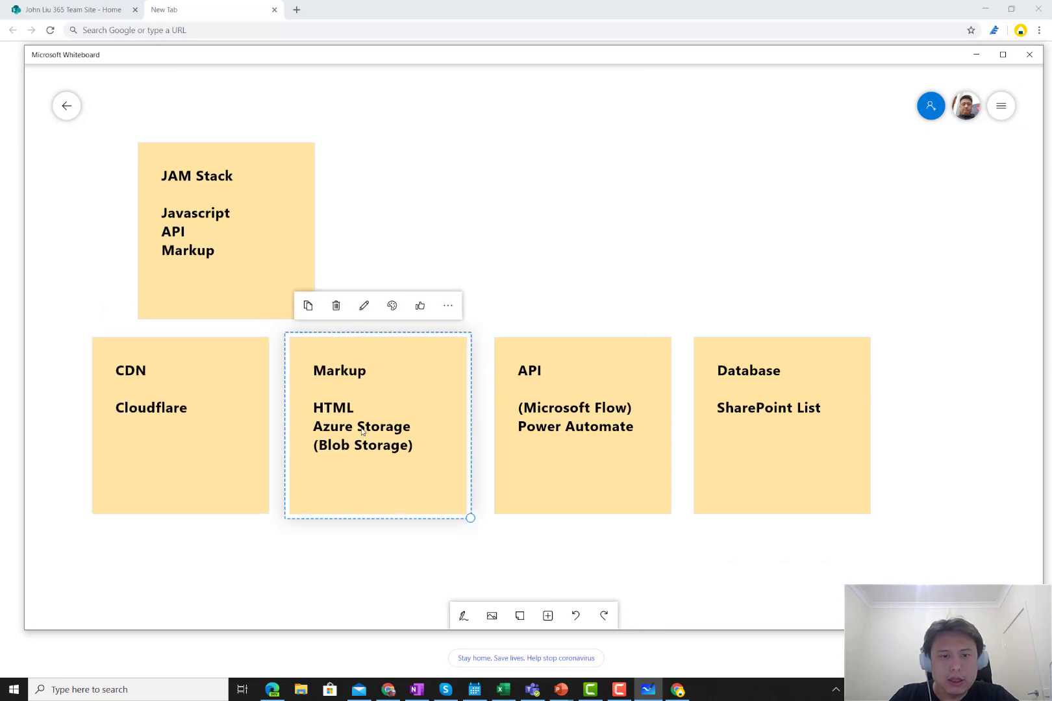
{"action": "left_click", "coordinate": [64, 535]}
{"action": "left_click_drag", "start_coordinate": [800, 346], "coordinate": [116, 504]}
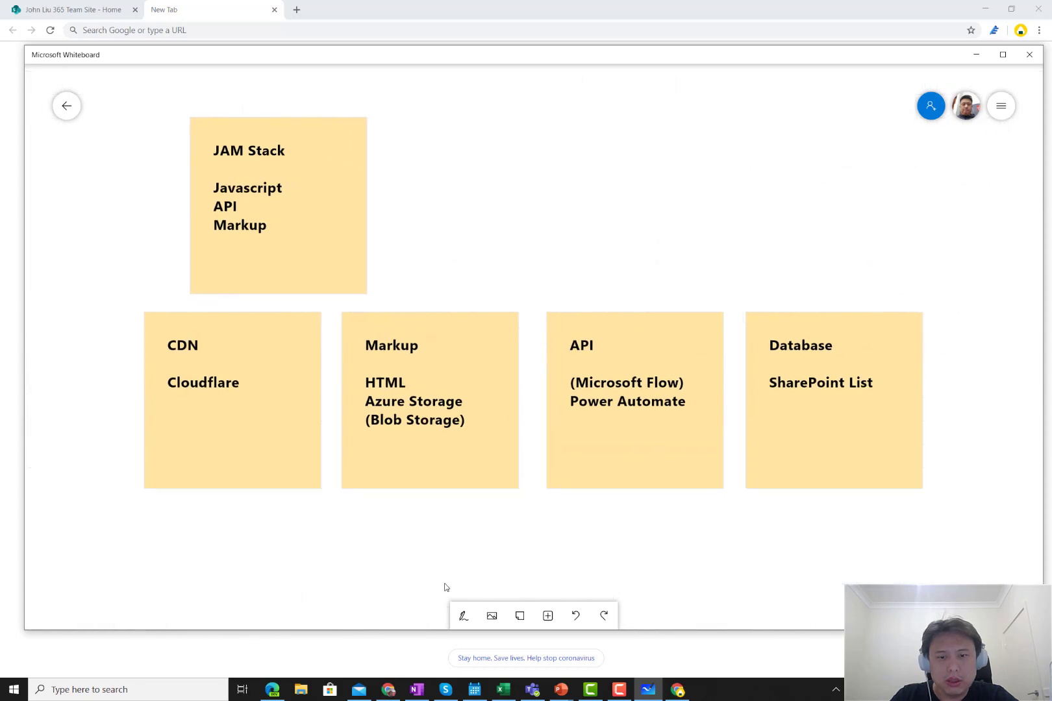
{"action": "left_click", "coordinate": [291, 468]}
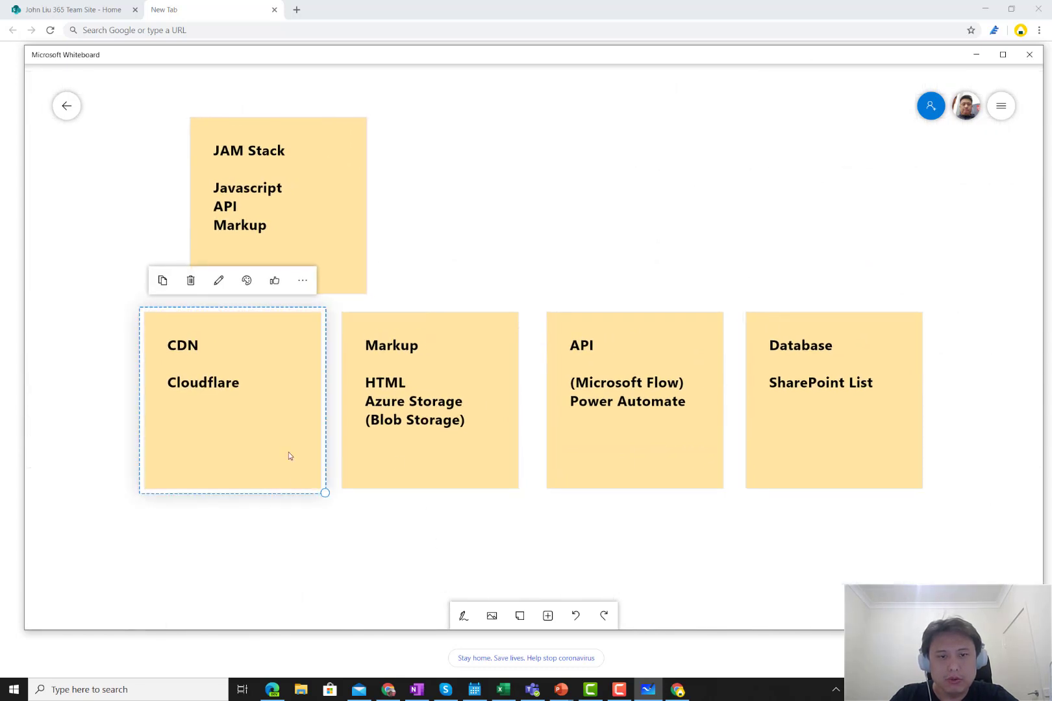
- Move the JAM Stack note directly above the CDN note so that their left edges line up
{"action": "left_click", "coordinate": [324, 223]}
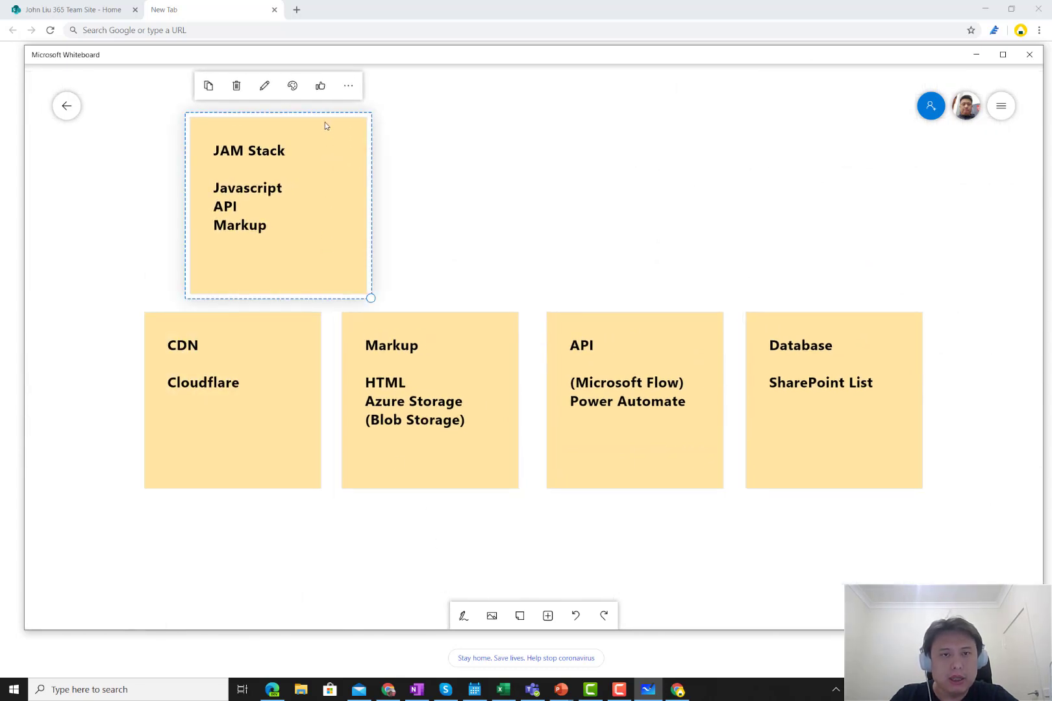
{"action": "left_click_drag", "start_coordinate": [326, 121], "coordinate": [282, 116]}
{"action": "left_click", "coordinate": [424, 146]}
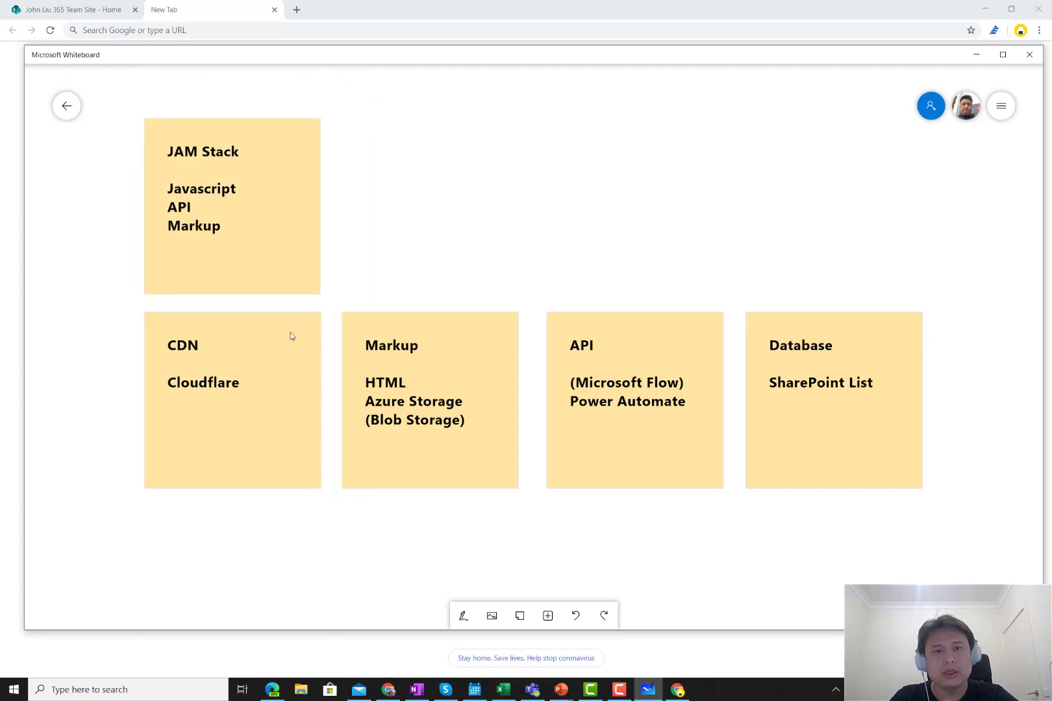
- Add "Azure Functions lite Proxy" below "Power Automate" on the API note, separated by an empty line
{"action": "left_click", "coordinate": [608, 413]}
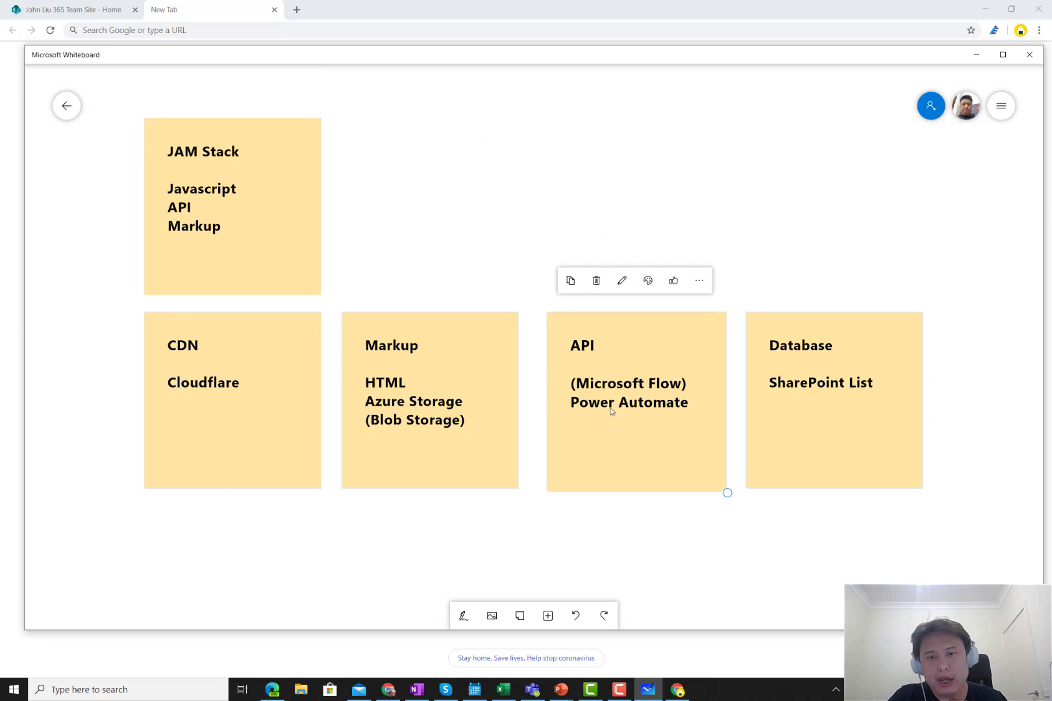
{"action": "left_click", "coordinate": [675, 406]}
{"action": "key", "text": "Return"}
{"action": "key", "text": "Return"}
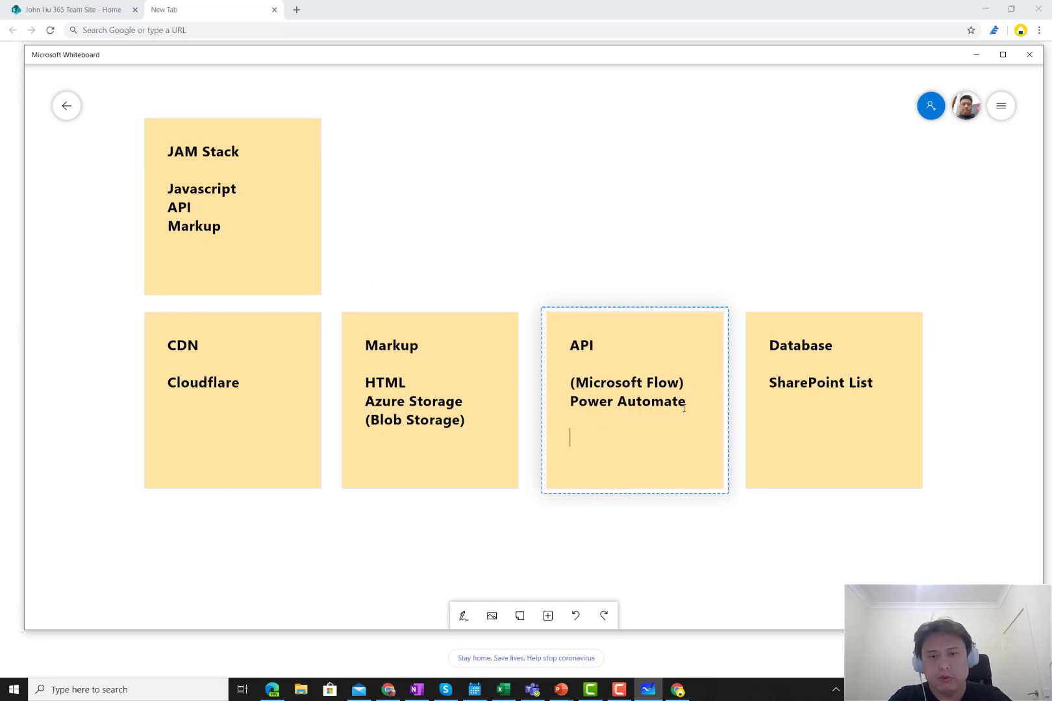
{"action": "type", "text": "Azure Functions"}
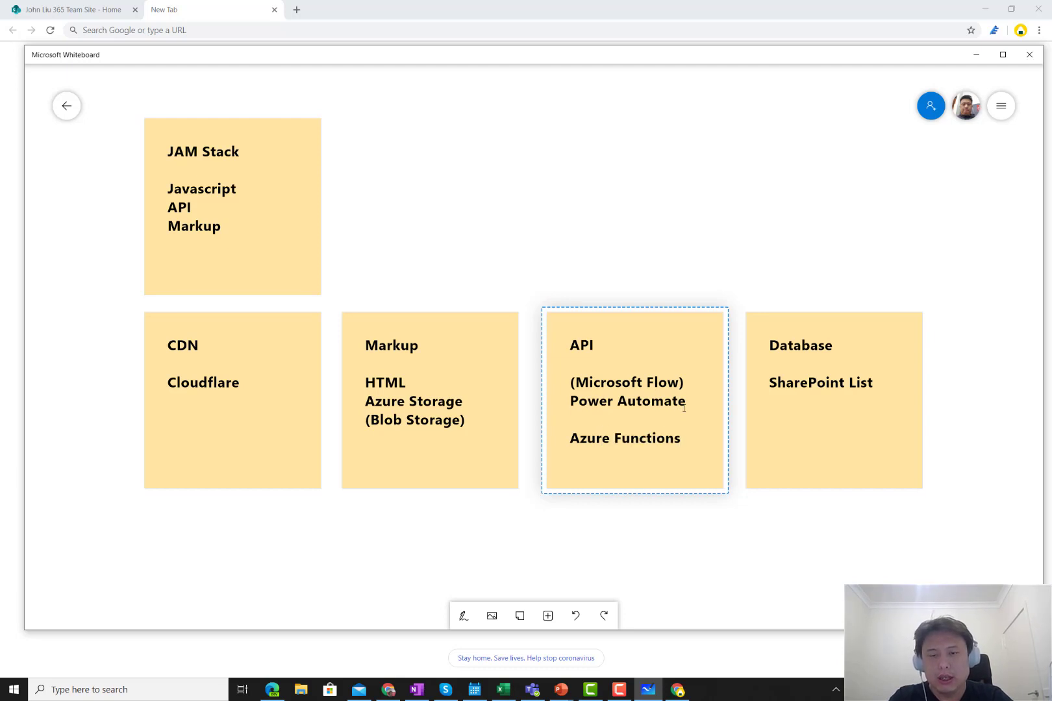
{"action": "key", "text": "Return"}
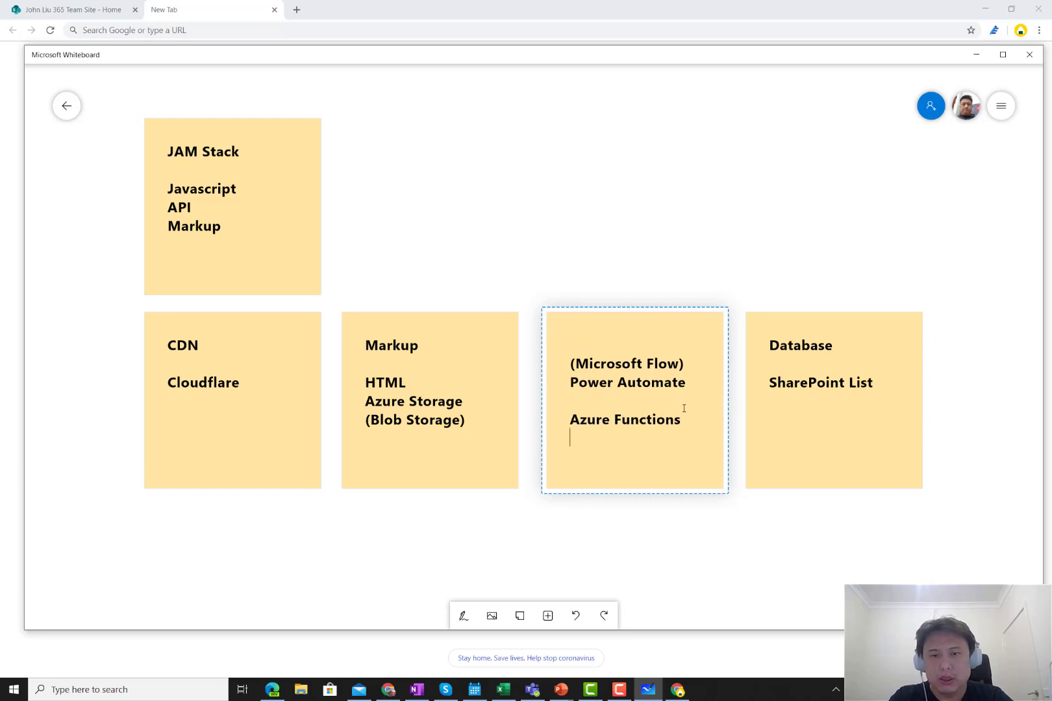
{"action": "type", "text": "lite"}
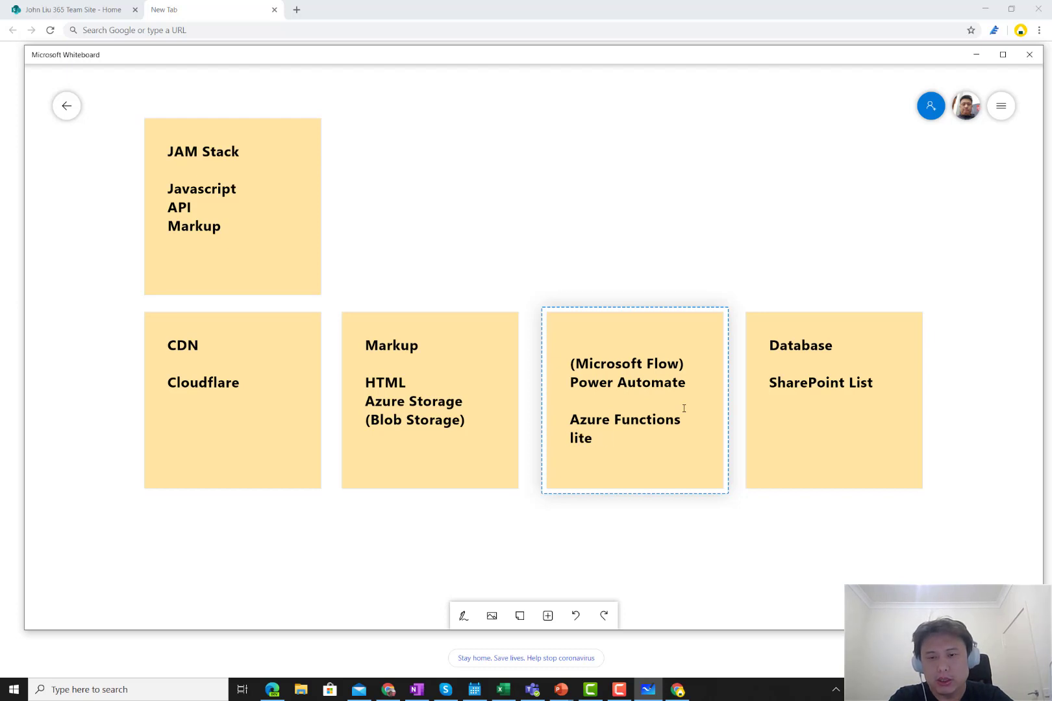
{"action": "type", "text": " Proxy"}
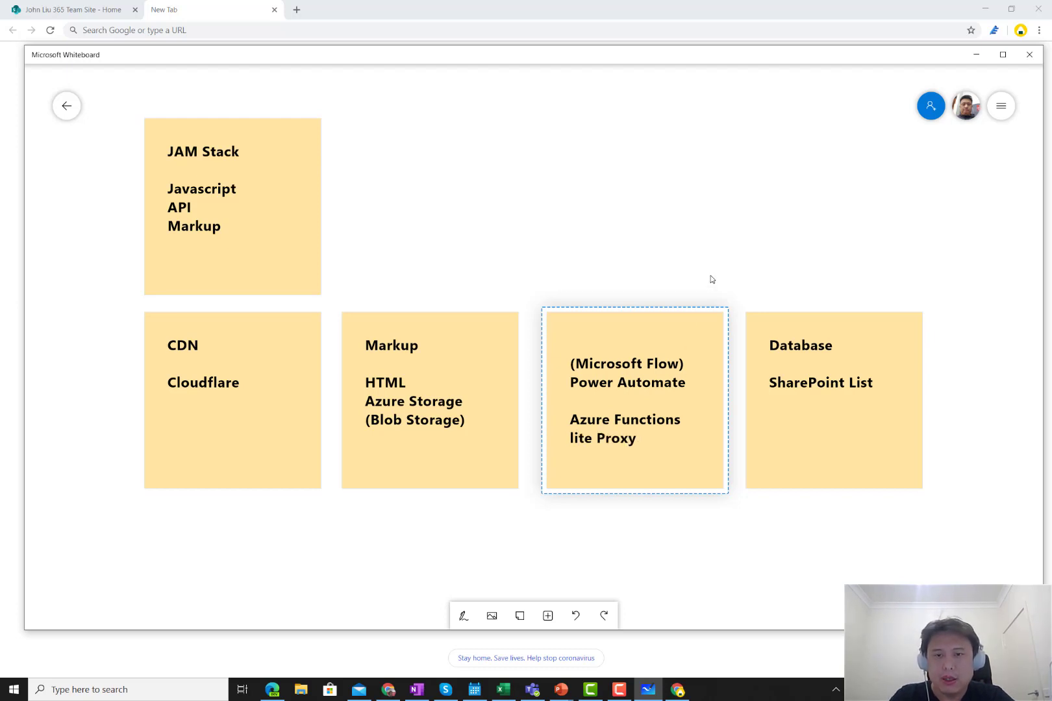
- Remove the empty line between "Power Automate" and "Azure Functions" on the API note
{"action": "left_click", "coordinate": [605, 401]}
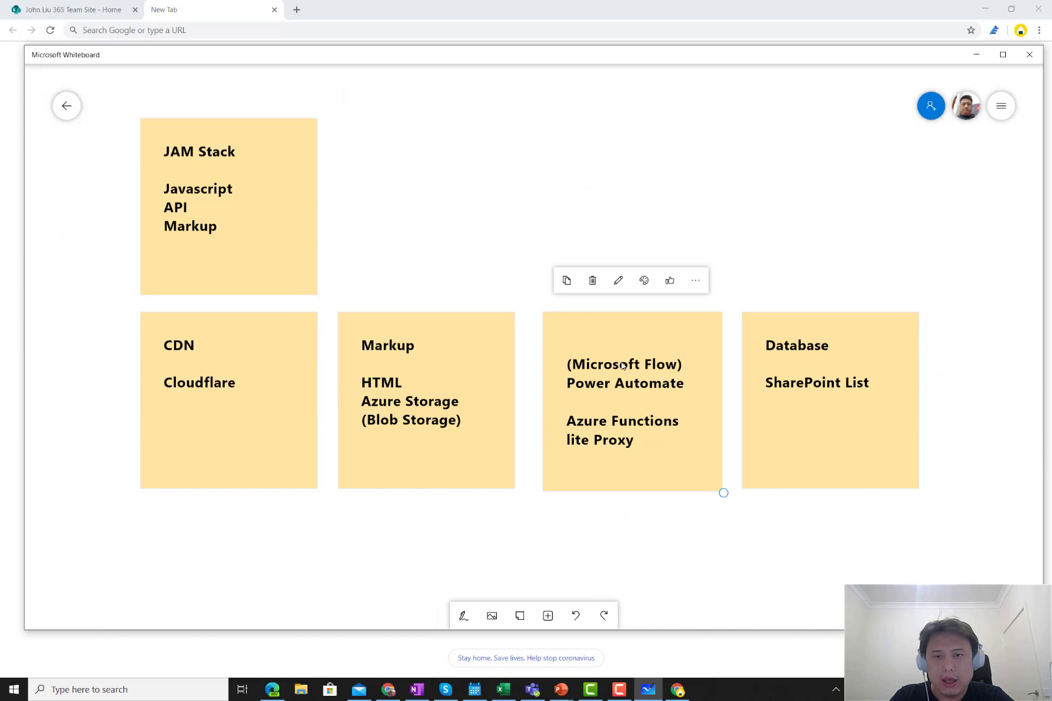
{"action": "left_click", "coordinate": [605, 401]}
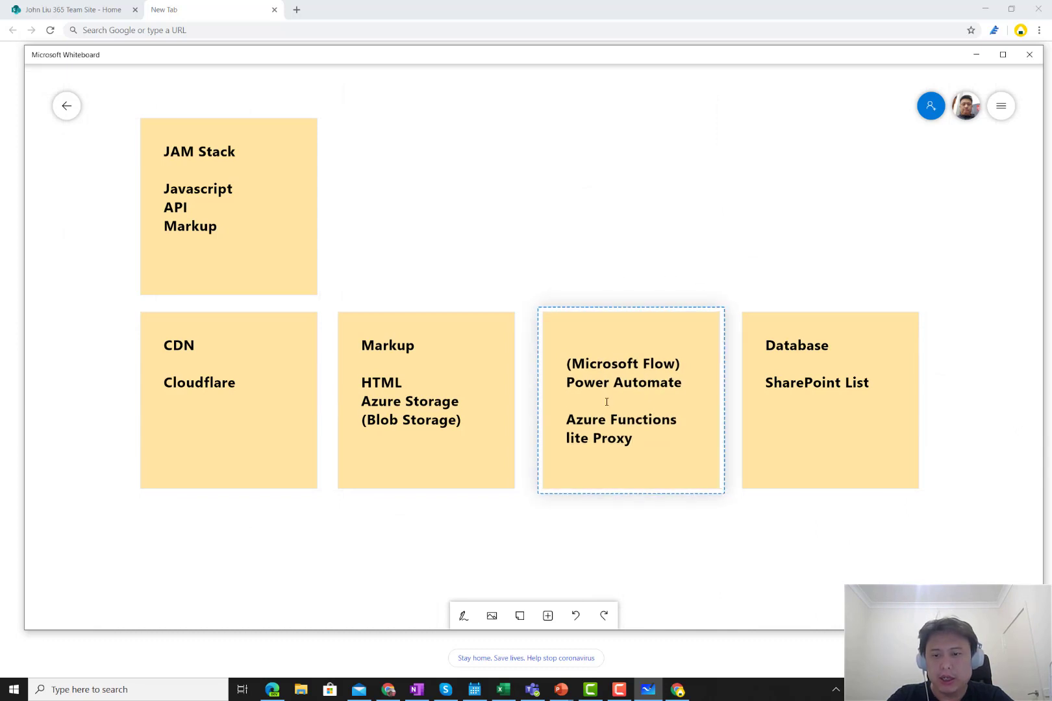
{"action": "key", "text": "BackSpace"}
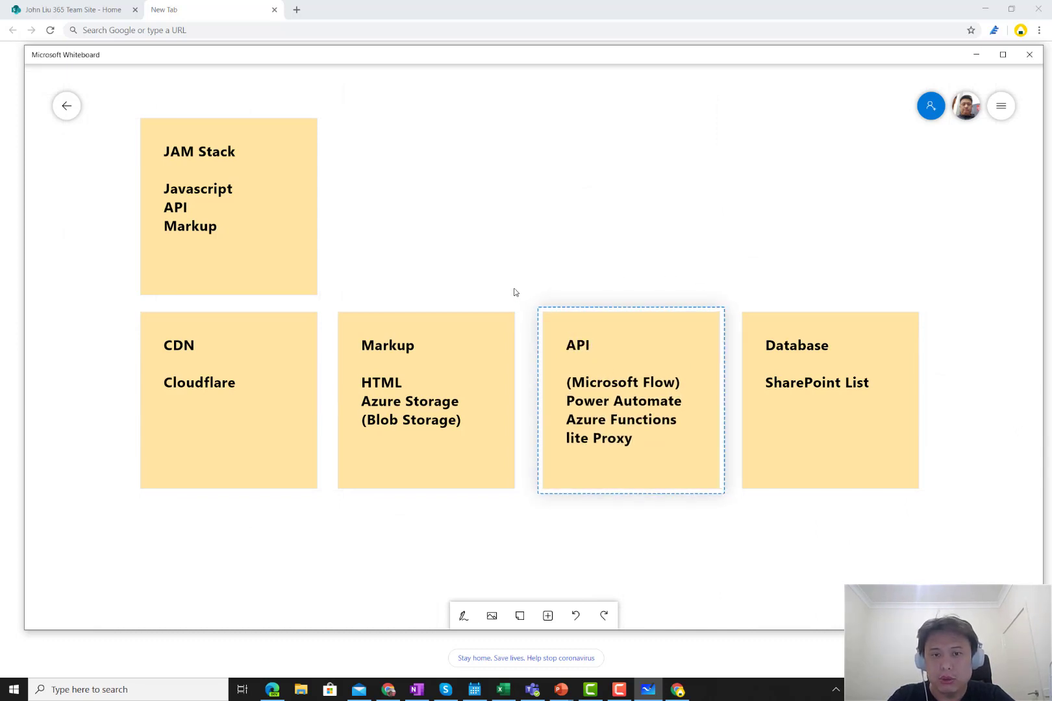
{"action": "left_click", "coordinate": [512, 292]}
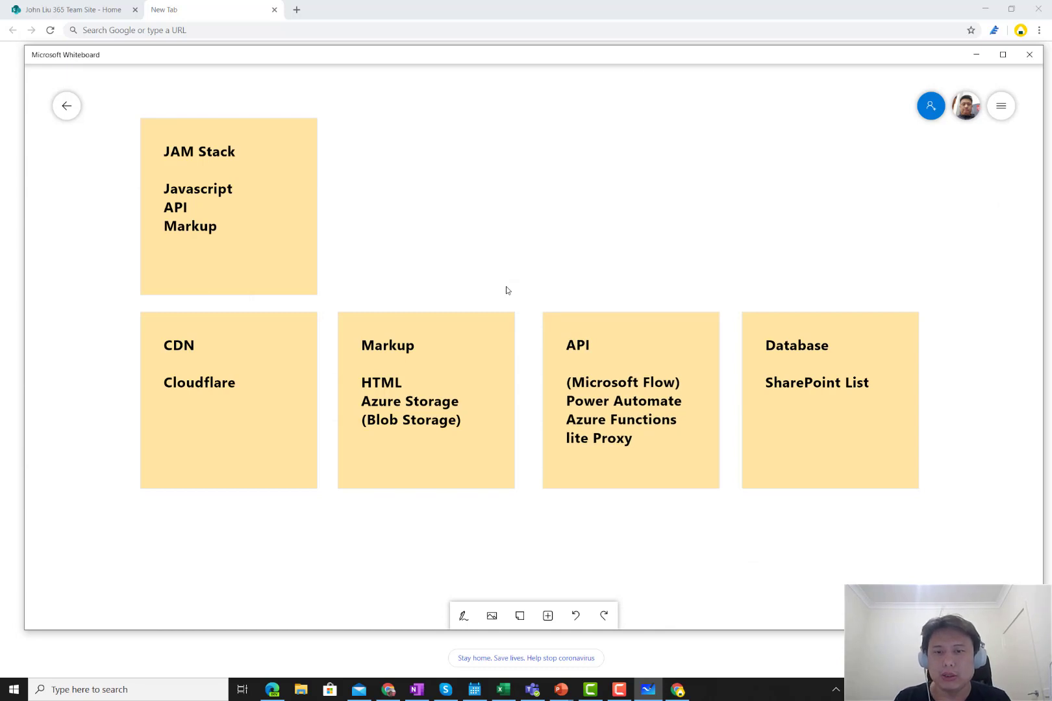
- Put an empty line back after "Power Automate" on the API note and finish editing it
{"action": "left_click", "coordinate": [650, 416]}
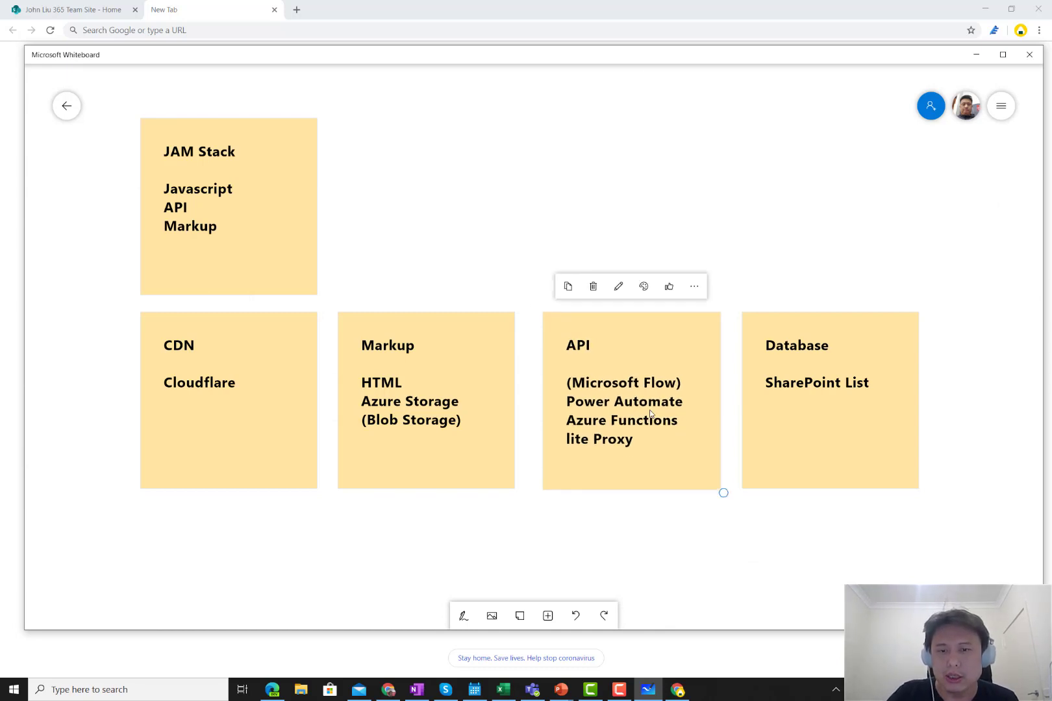
{"action": "left_click", "coordinate": [650, 414]}
{"action": "left_click", "coordinate": [707, 402]}
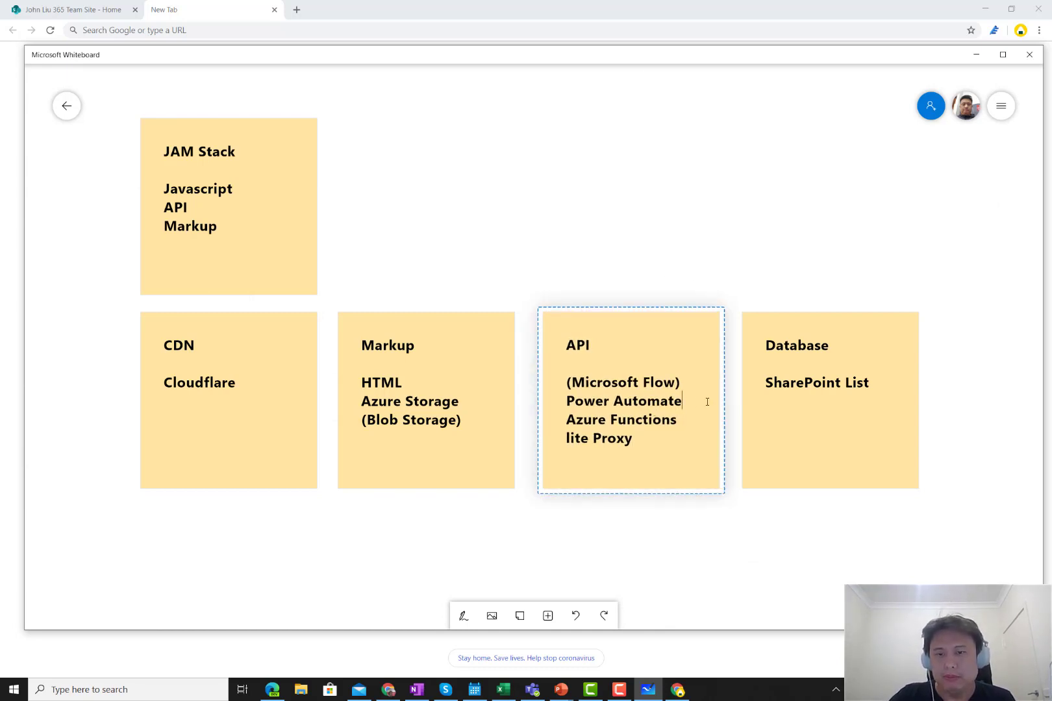
{"action": "key", "text": "Return"}
{"action": "left_click", "coordinate": [839, 566]}
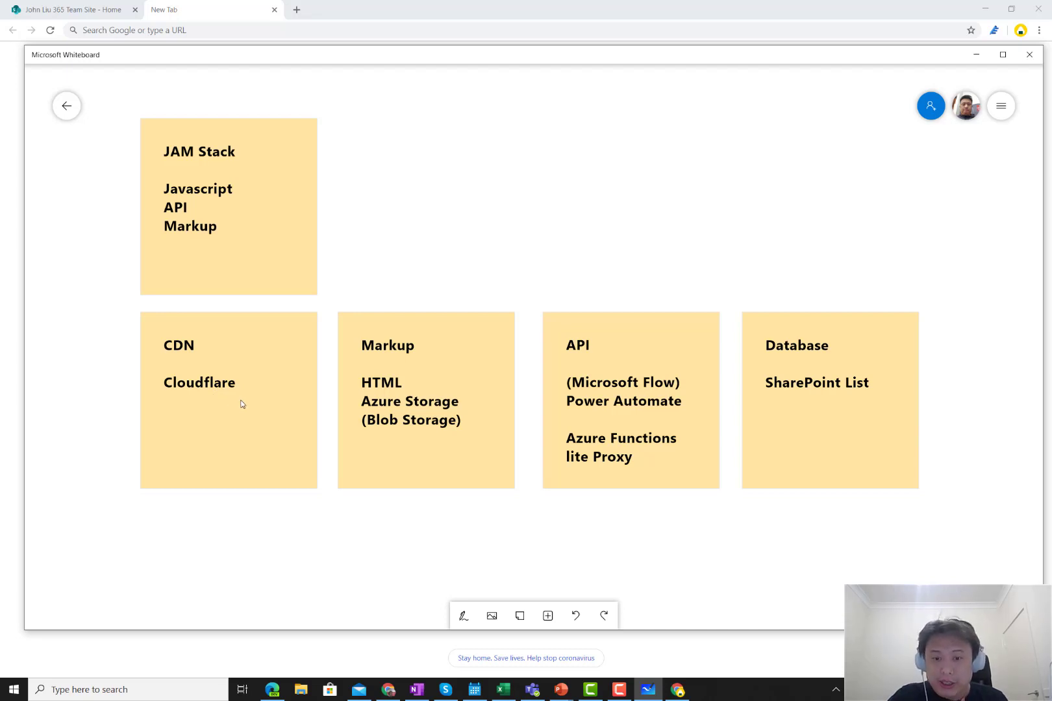
- Switch to the SharePoint team site in Chrome and open its Site Contents page
{"action": "left_click", "coordinate": [677, 689]}
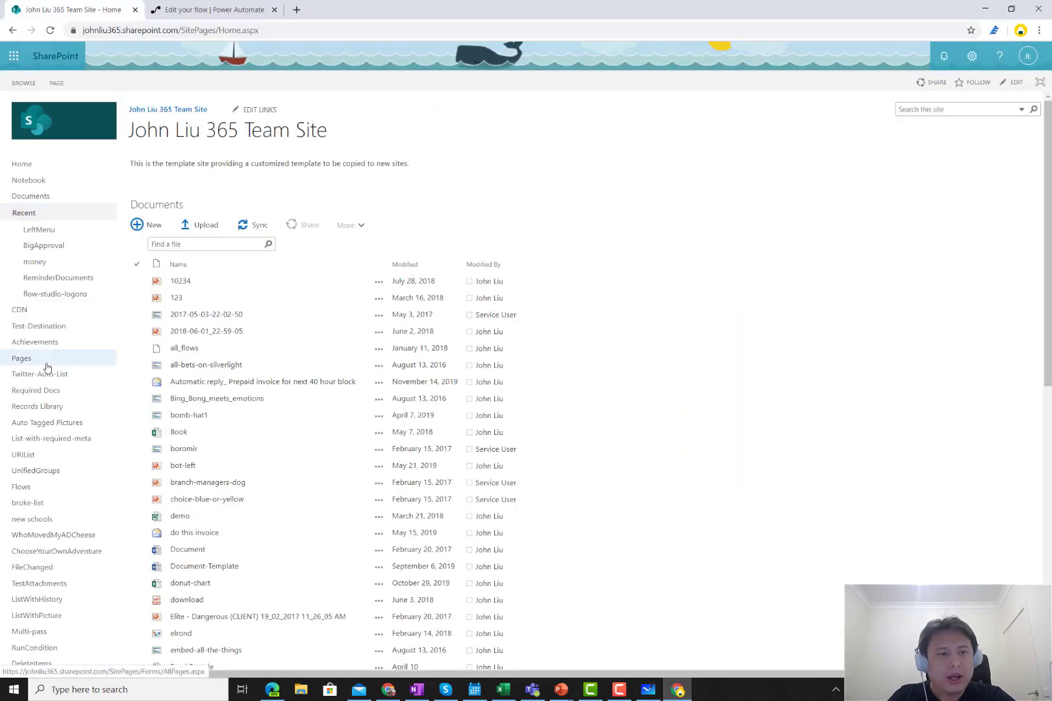
{"action": "scroll", "coordinate": [49, 361], "scroll_direction": "down", "scroll_amount": 2}
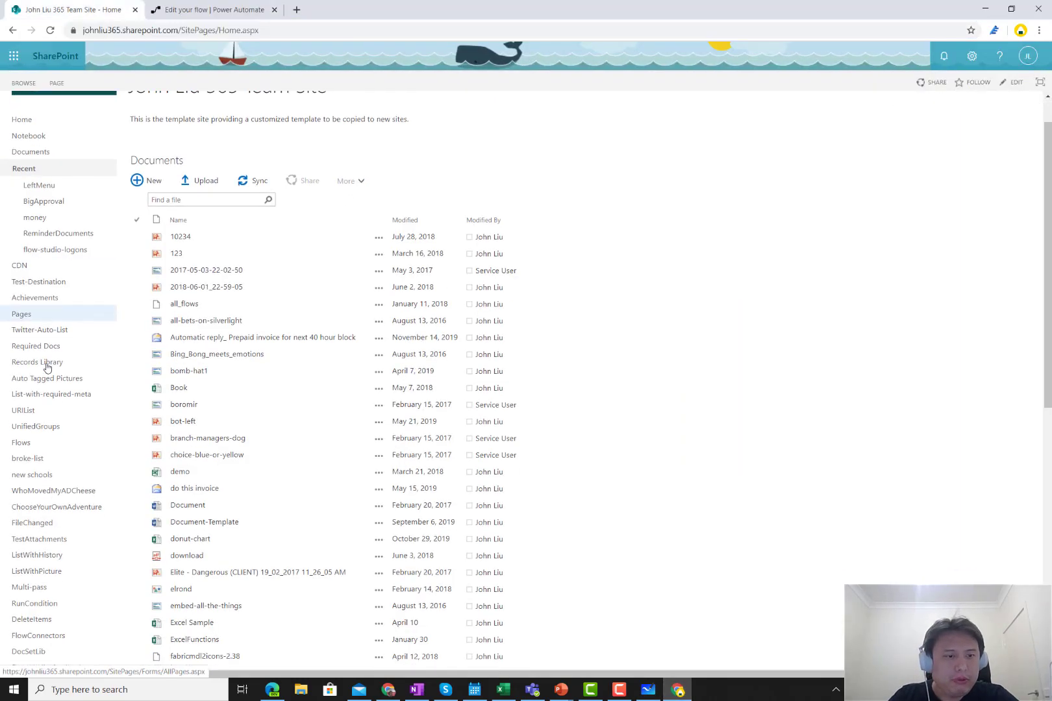
{"action": "scroll", "coordinate": [71, 426], "scroll_direction": "down", "scroll_amount": 7}
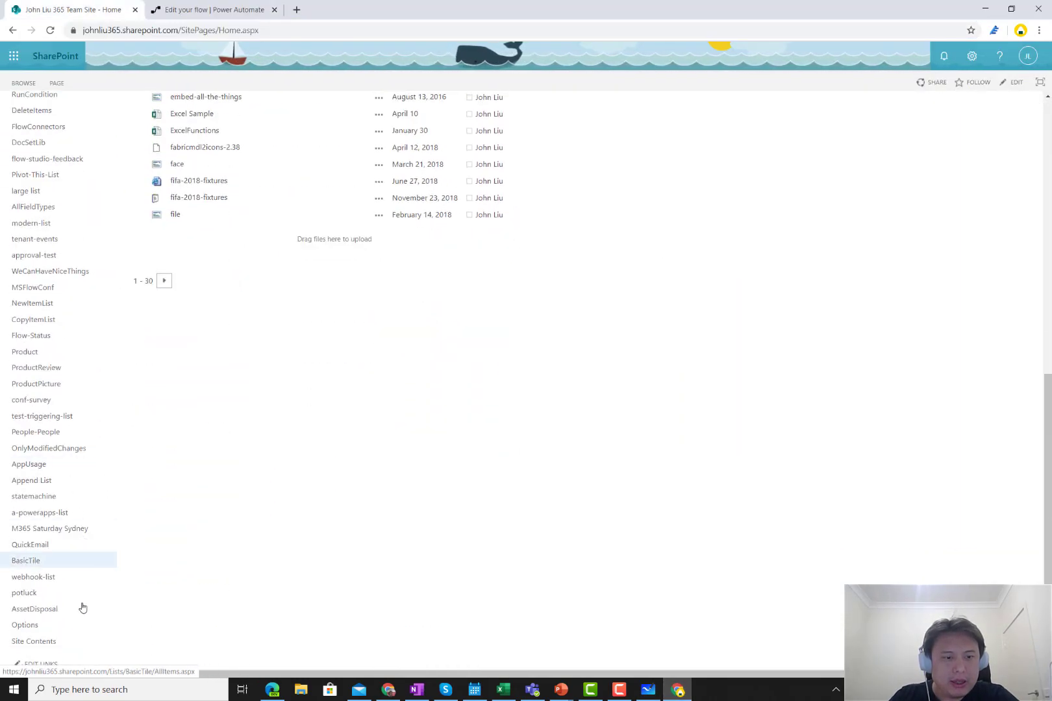
{"action": "left_click", "coordinate": [57, 641]}
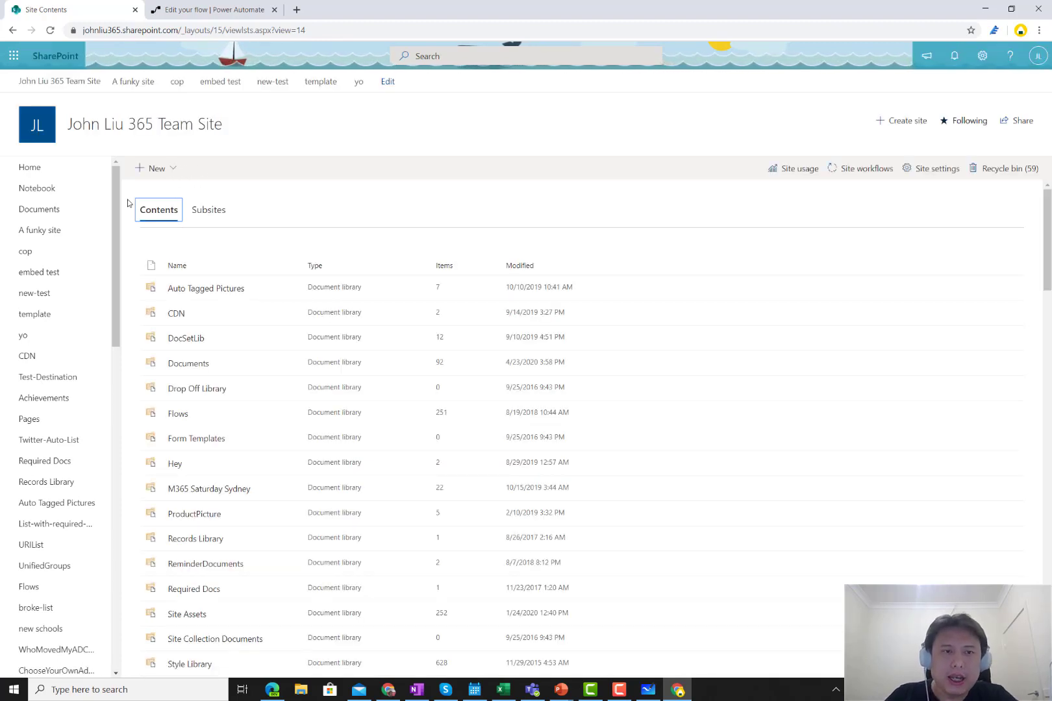
- Create a new SharePoint list named "Guestbook" on the team site
{"action": "left_click", "coordinate": [160, 170]}
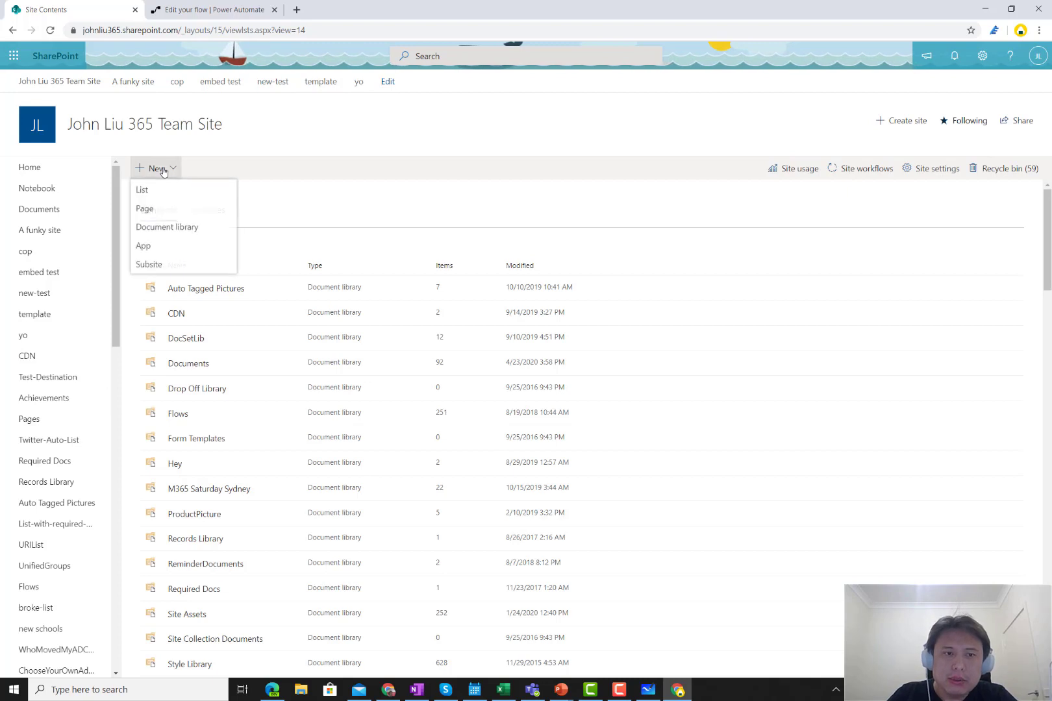
{"action": "left_click", "coordinate": [187, 191]}
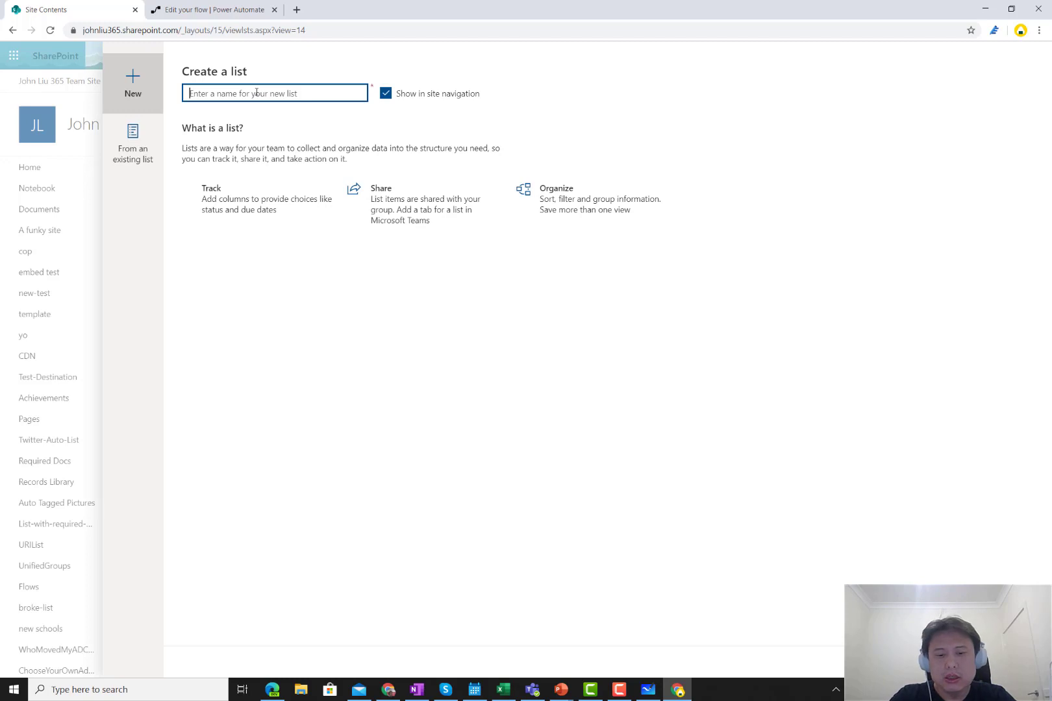
{"action": "type", "text": "Guestbook"}
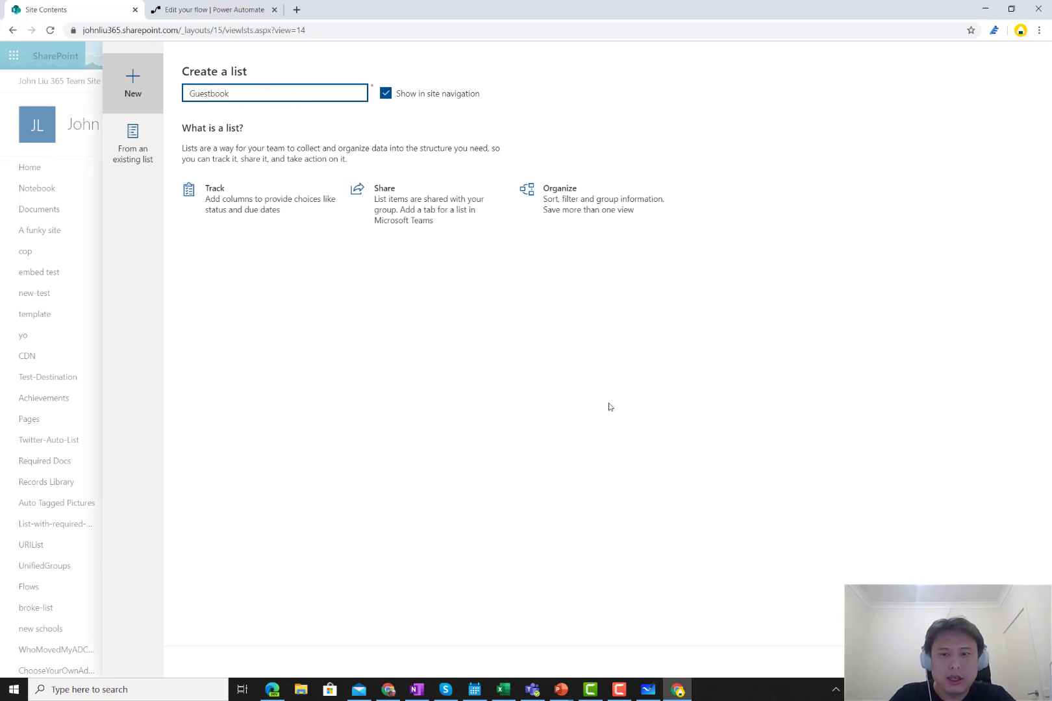
{"action": "key", "text": "Return"}
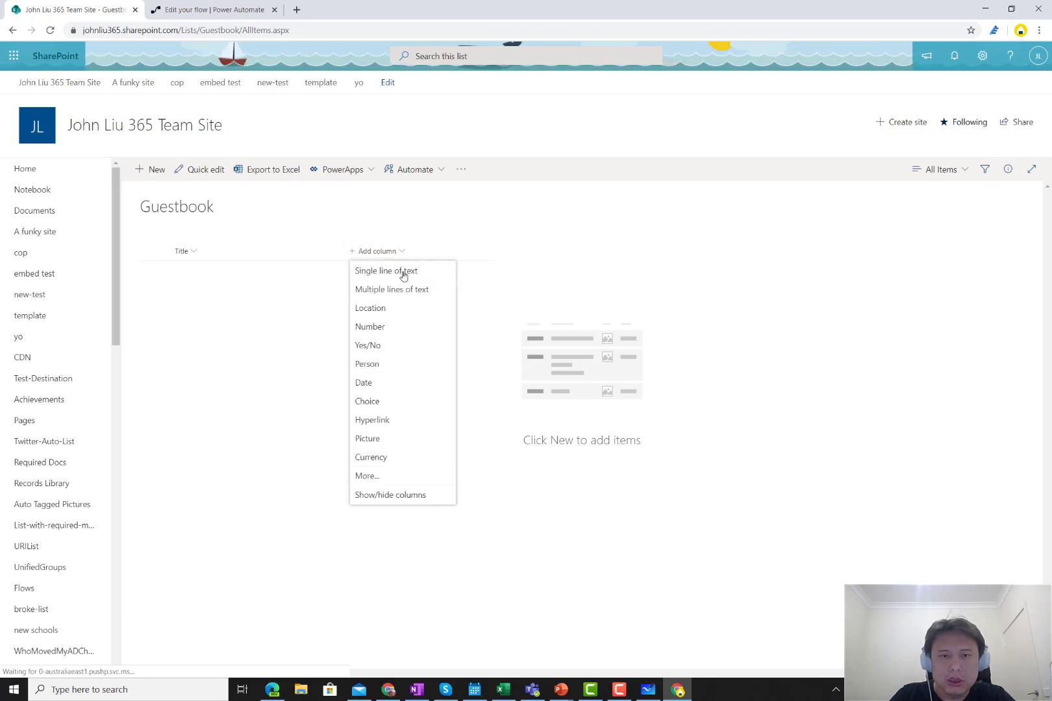
- Add a multiple lines of text column named "Message" to the Guestbook list
{"action": "left_click", "coordinate": [397, 290]}
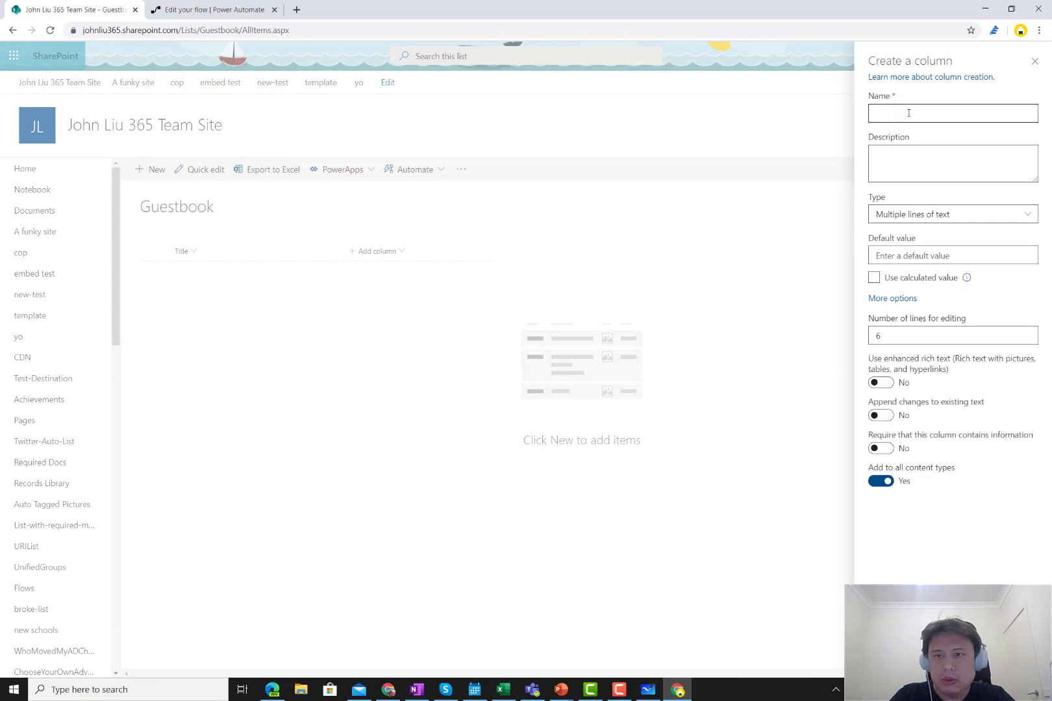
{"action": "left_click", "coordinate": [909, 113]}
{"action": "type", "text": "Mes"}
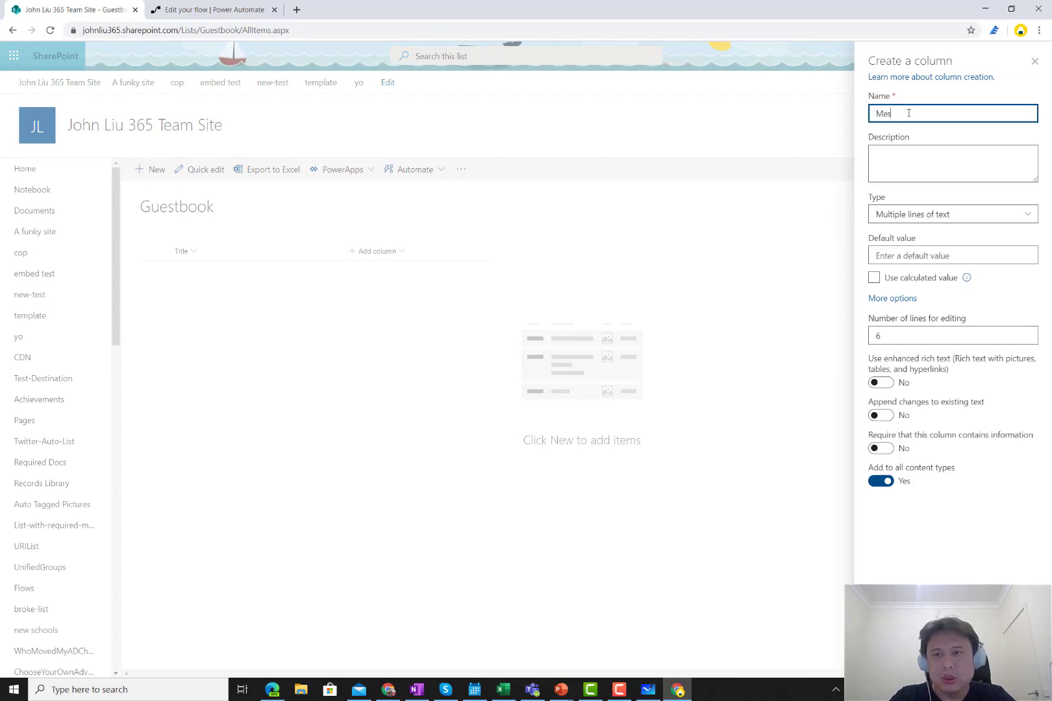
{"action": "type", "text": "sage"}
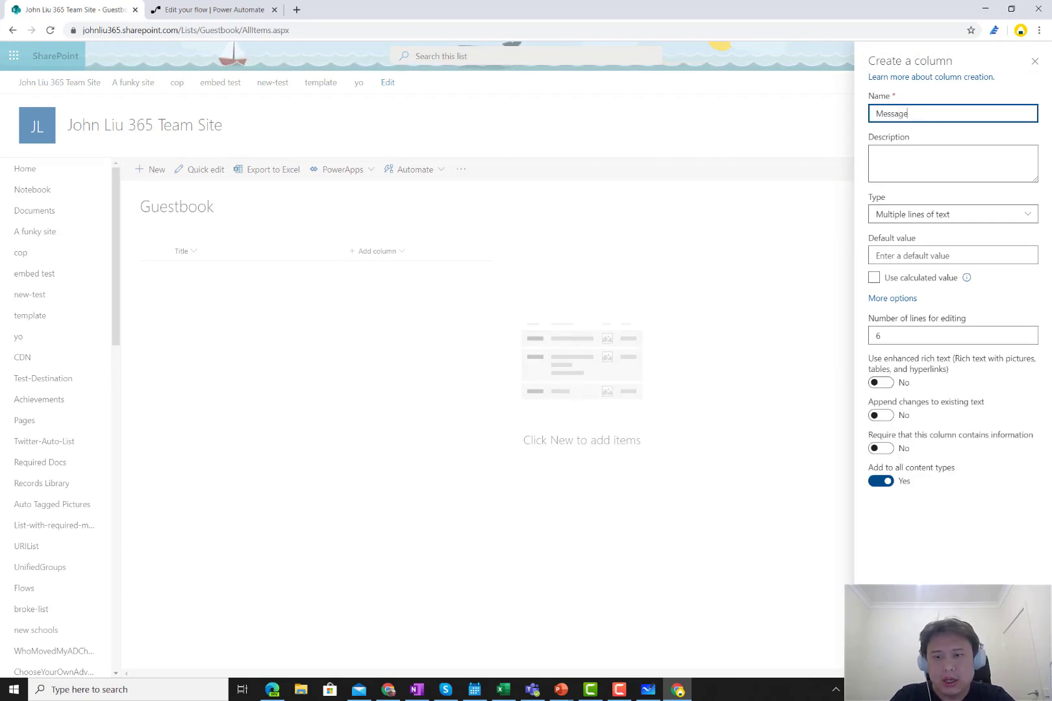
{"action": "left_click", "coordinate": [884, 657]}
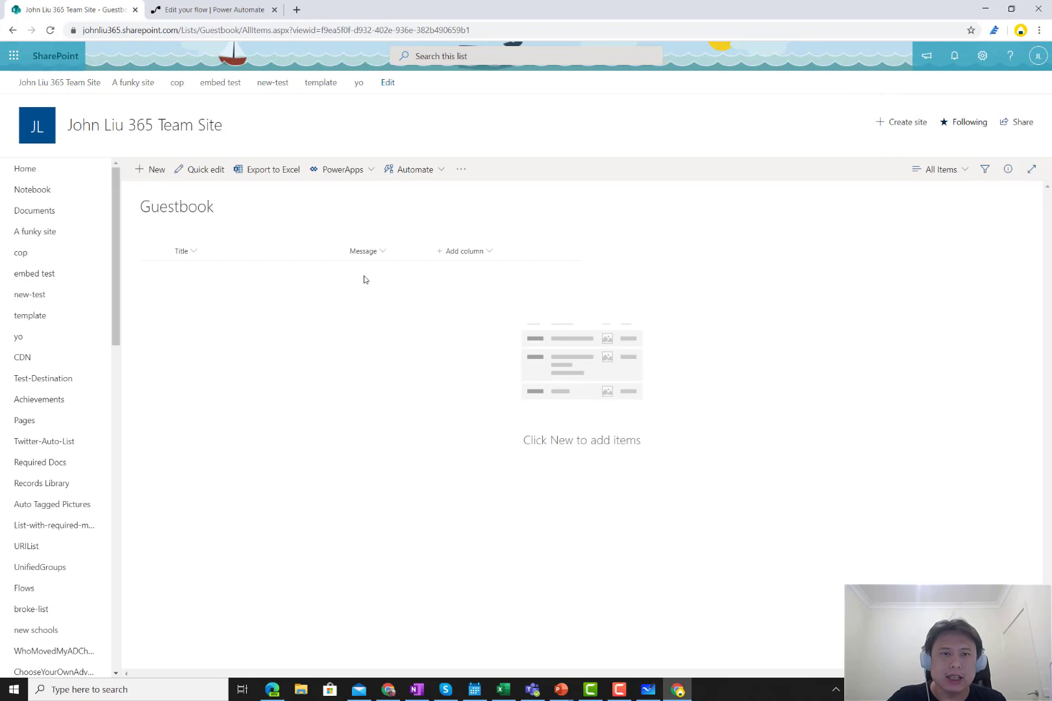
- In quick edit, add a first Guestbook item with the author's full name as Title and "Hello World" as Message
{"action": "left_click", "coordinate": [189, 170]}
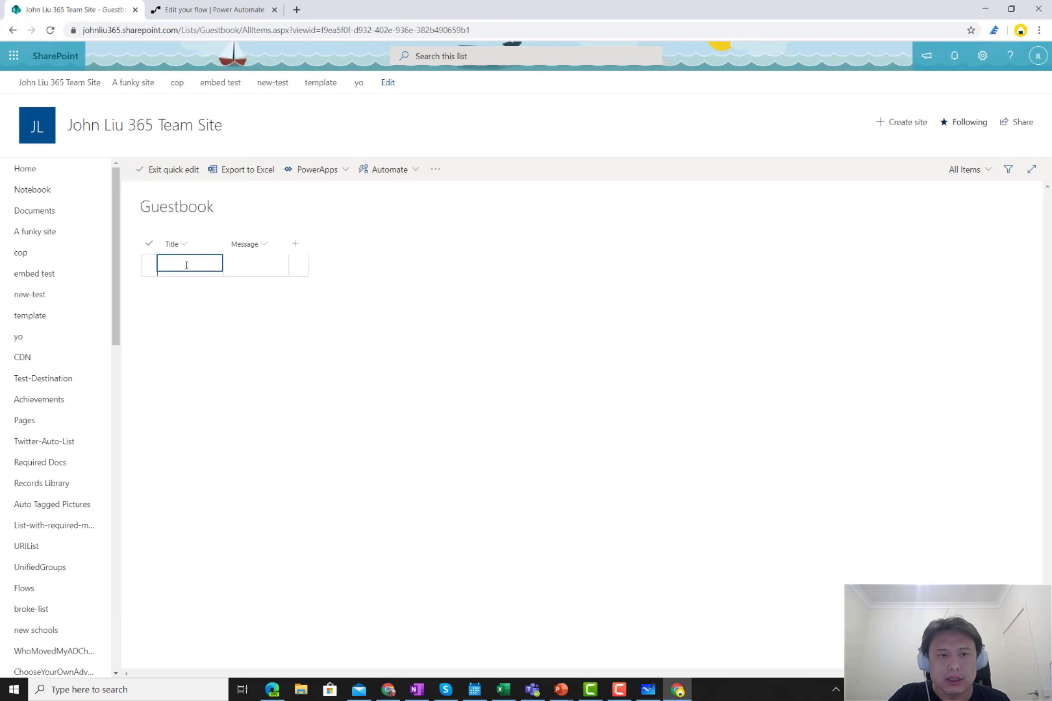
{"action": "left_click", "coordinate": [186, 265]}
{"action": "type", "text": "John Liu"}
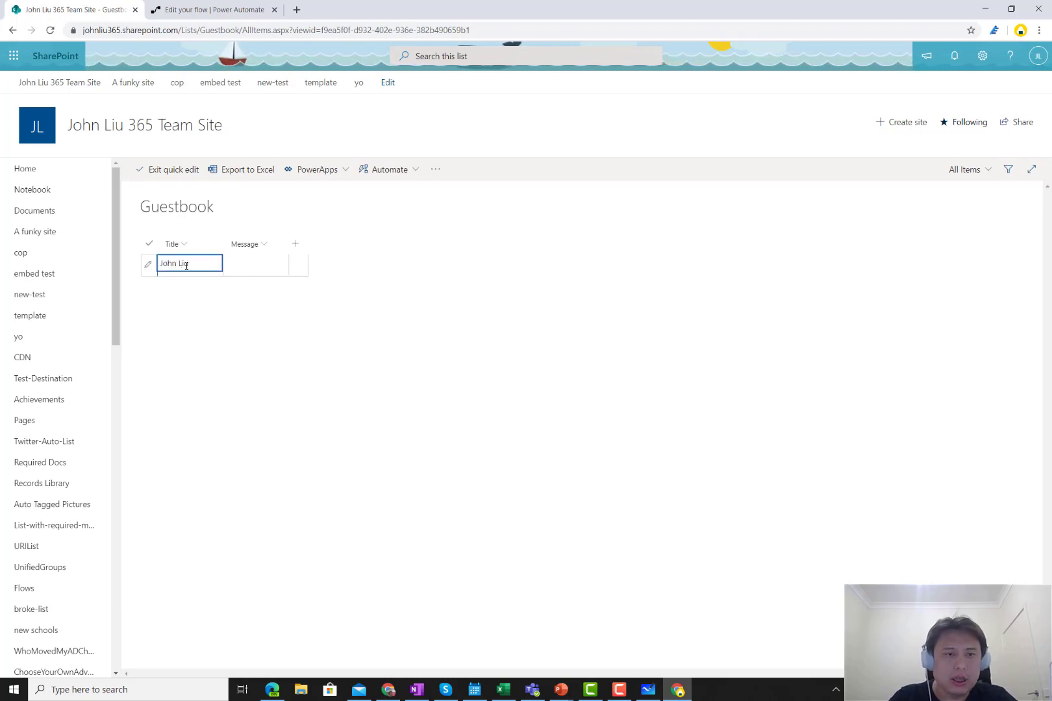
{"action": "left_click", "coordinate": [258, 266]}
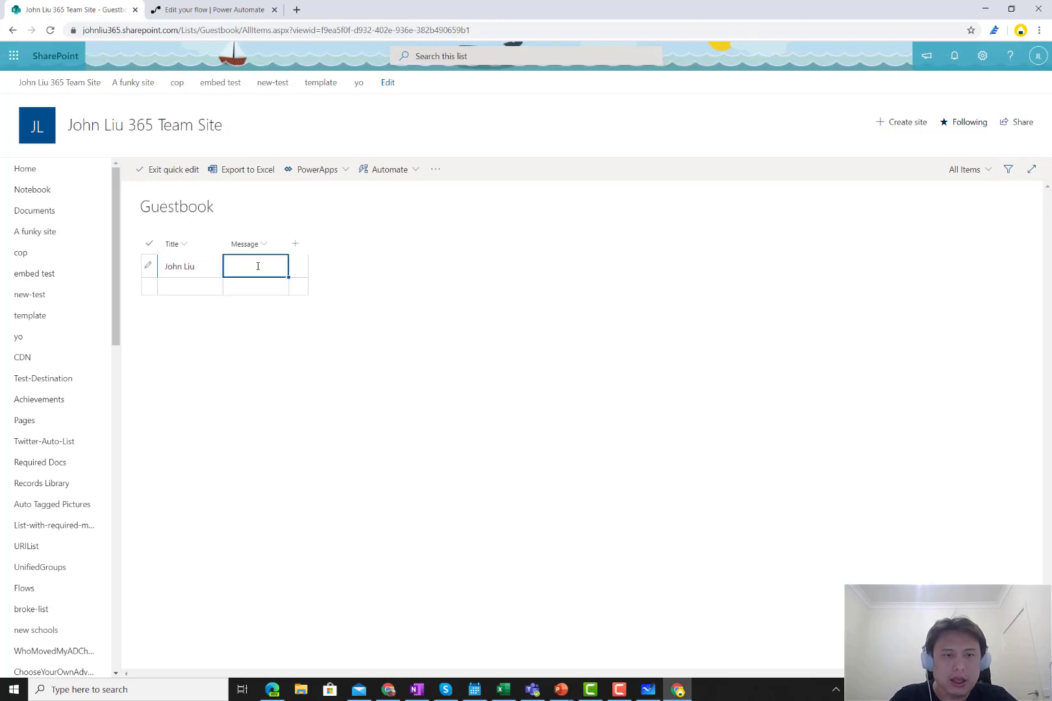
{"action": "type", "text": "Hello World"}
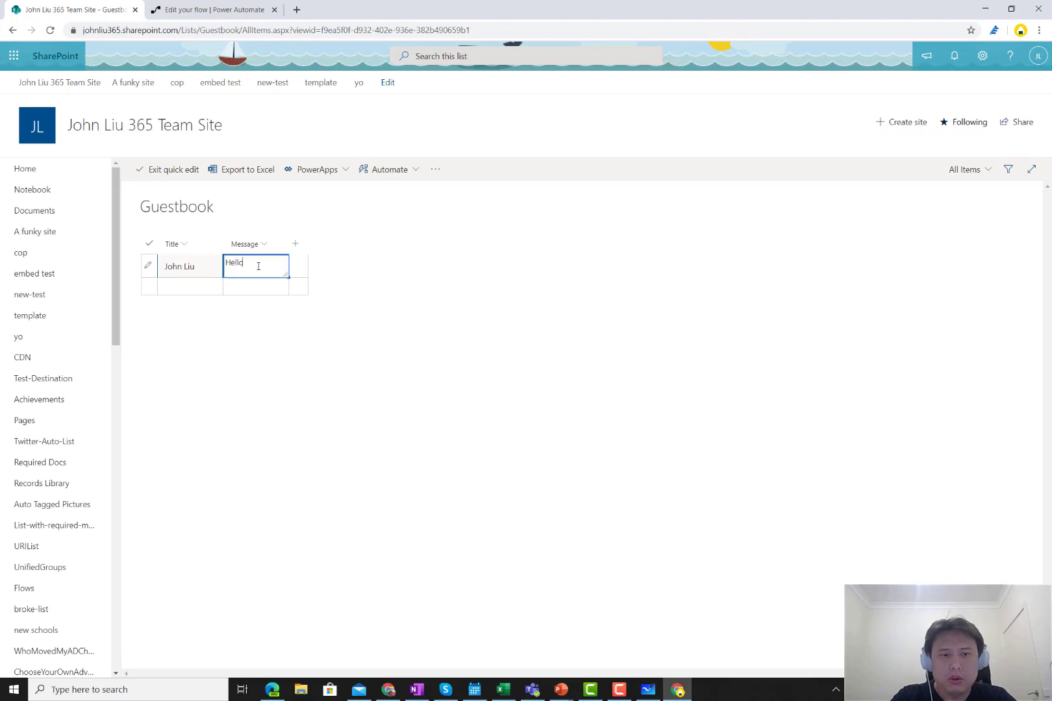
- Add a second Guestbook item with the author's full name as Title and the Message "I hope you would enjoy this series"
{"action": "left_click", "coordinate": [196, 285]}
{"action": "type", "text": "John Liu"}
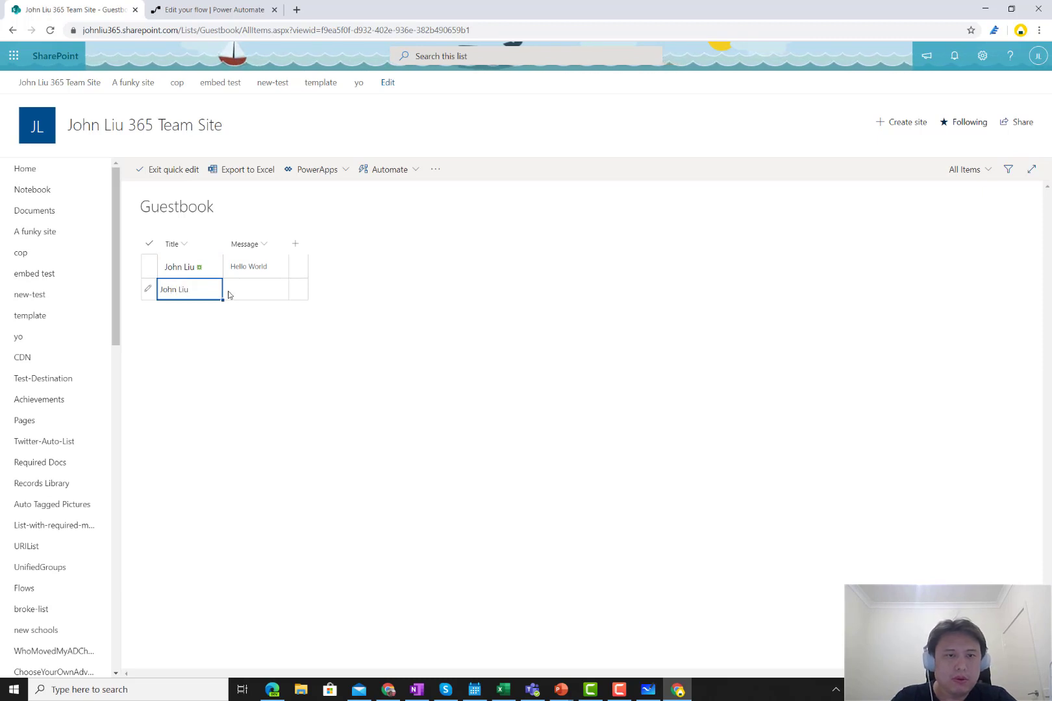
{"action": "left_click", "coordinate": [246, 288]}
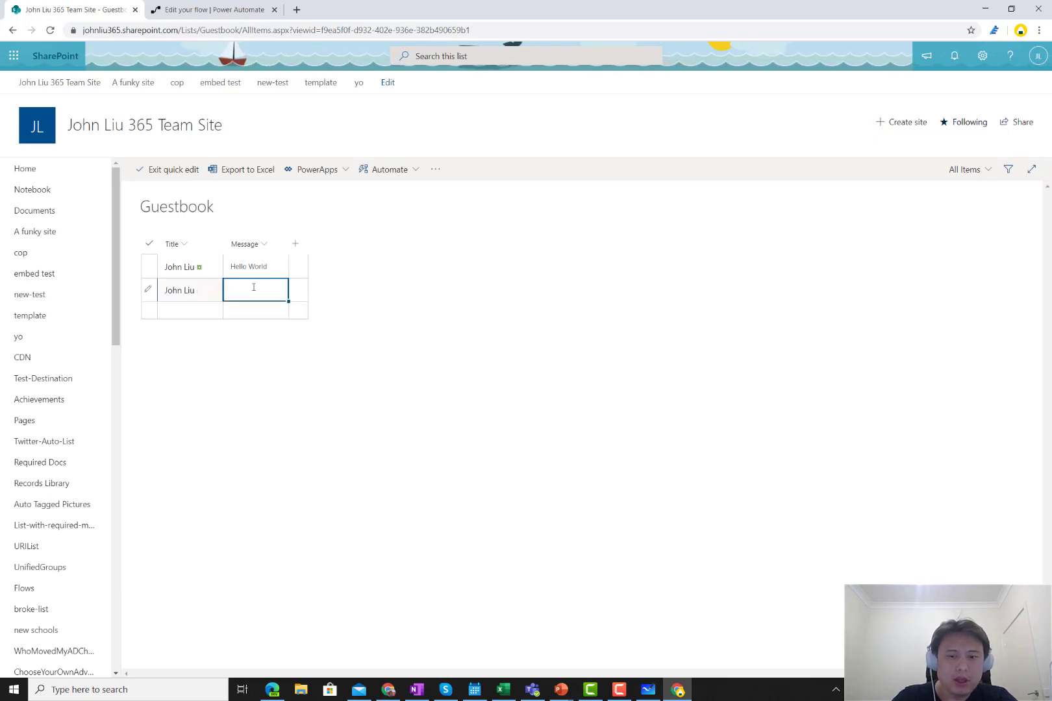
{"action": "type", "text": "I hope you"}
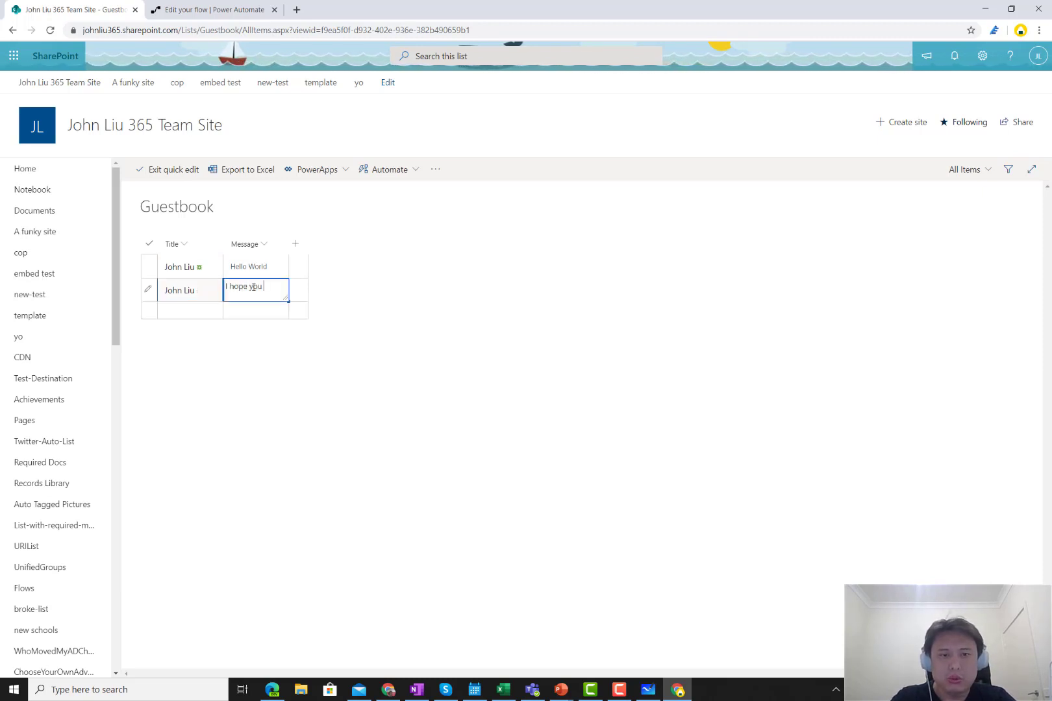
{"action": "type", "text": " would enjoy this series"}
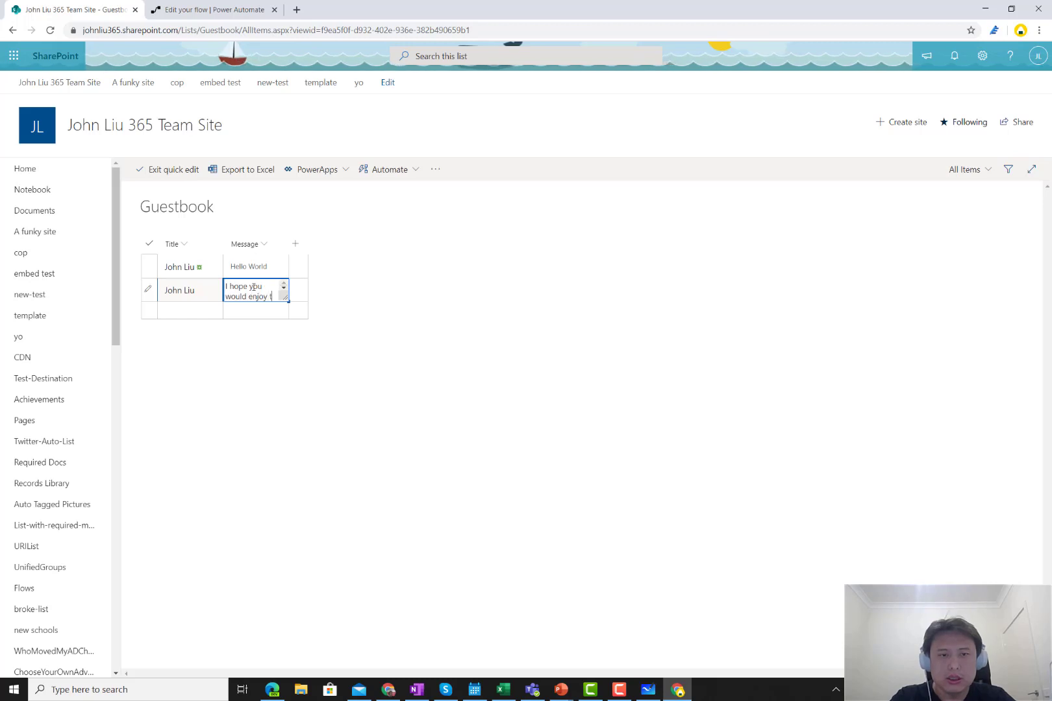
- Add a third Guestbook item with the author's full name as Title and the Message "Remember to like and subscribe to my YouTube Channel"
{"action": "left_click", "coordinate": [184, 315]}
{"action": "type", "text": "John Liu"}
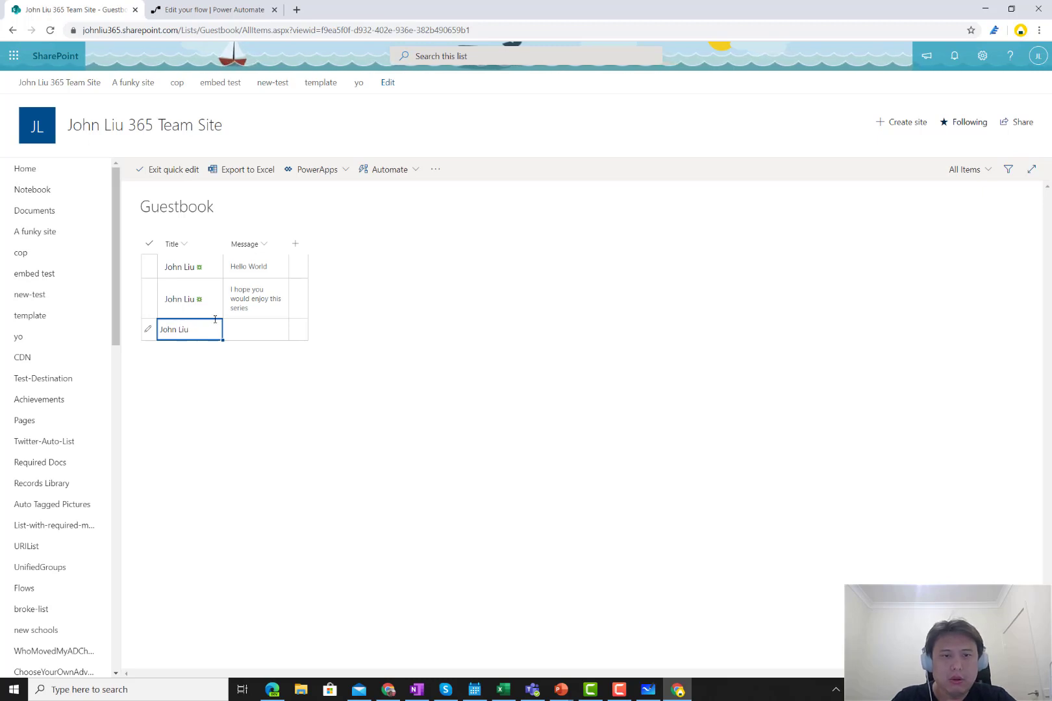
{"action": "left_click", "coordinate": [242, 333]}
{"action": "type", "text": "Rememb"}
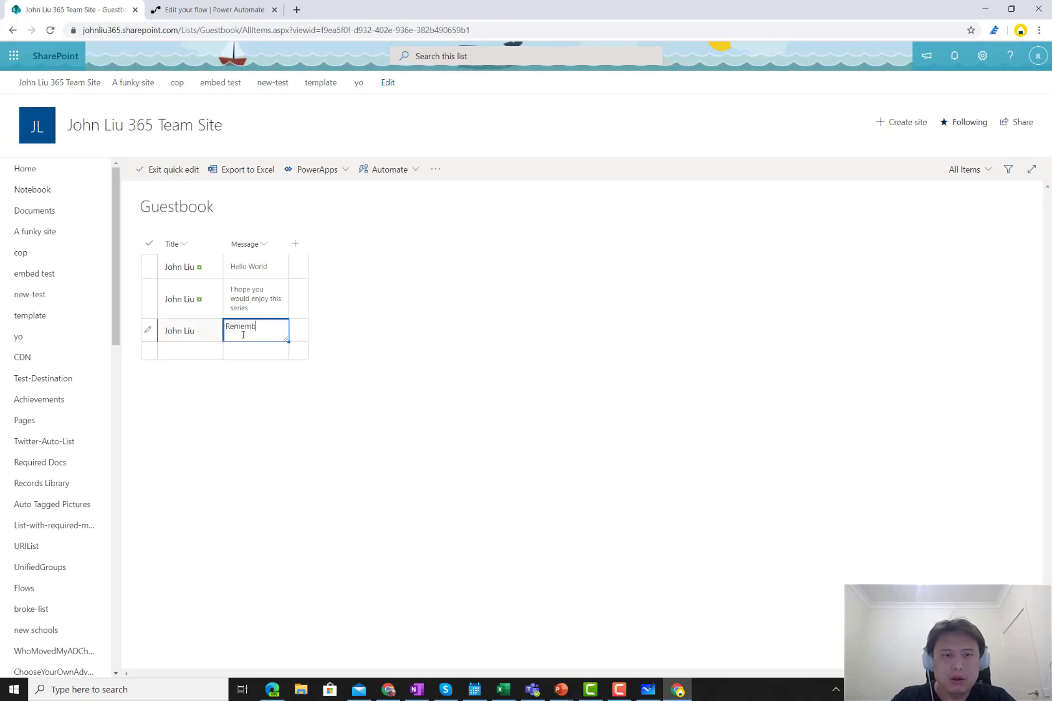
{"action": "type", "text": "er to like and "}
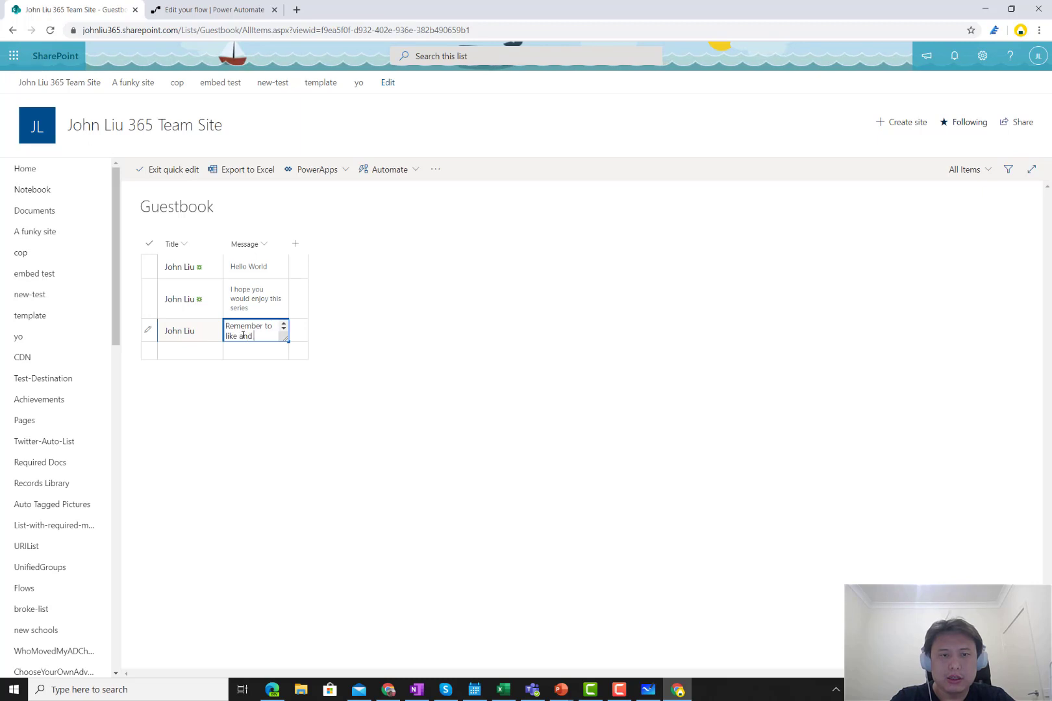
{"action": "type", "text": "subscribe "}
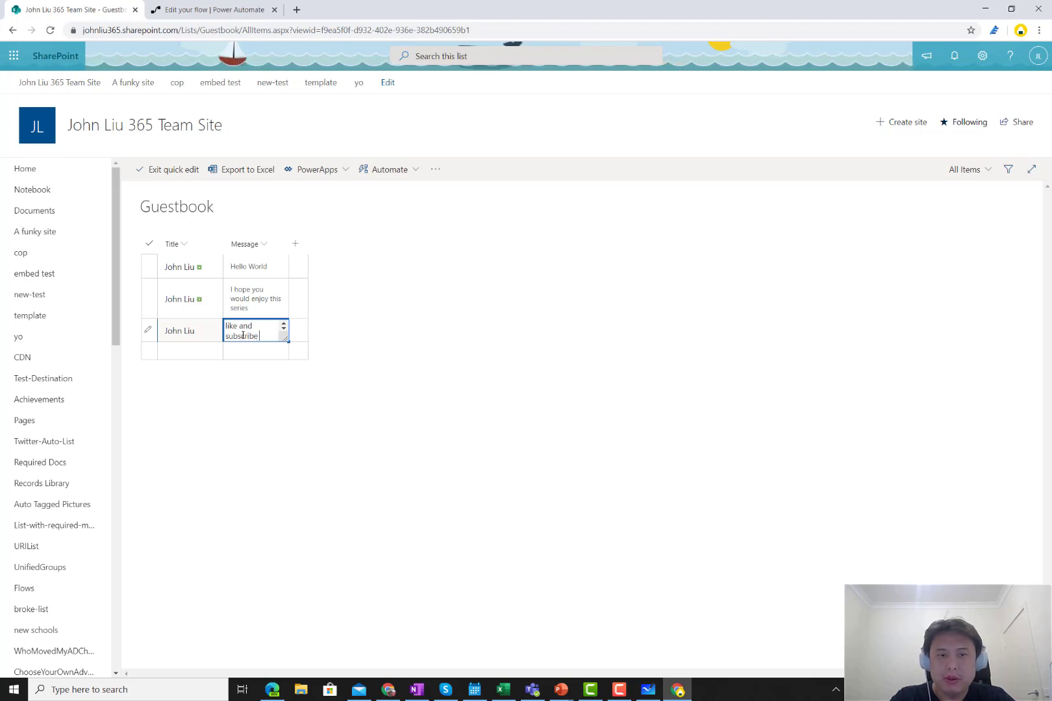
{"action": "type", "text": "to my YouT"}
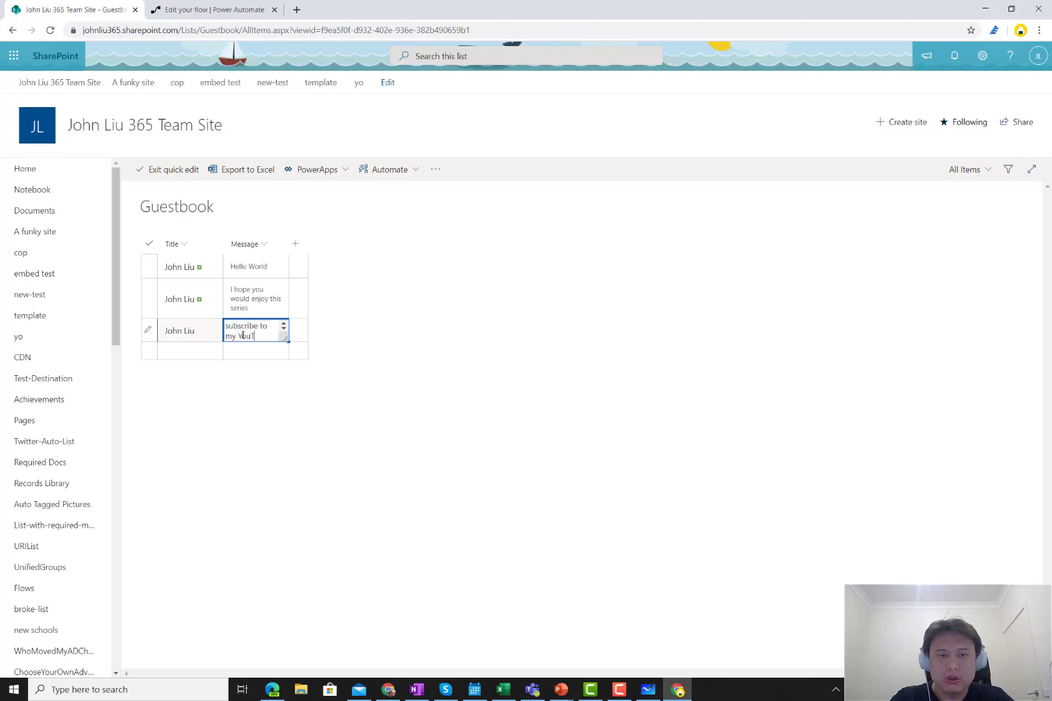
{"action": "type", "text": "ube Channel"}
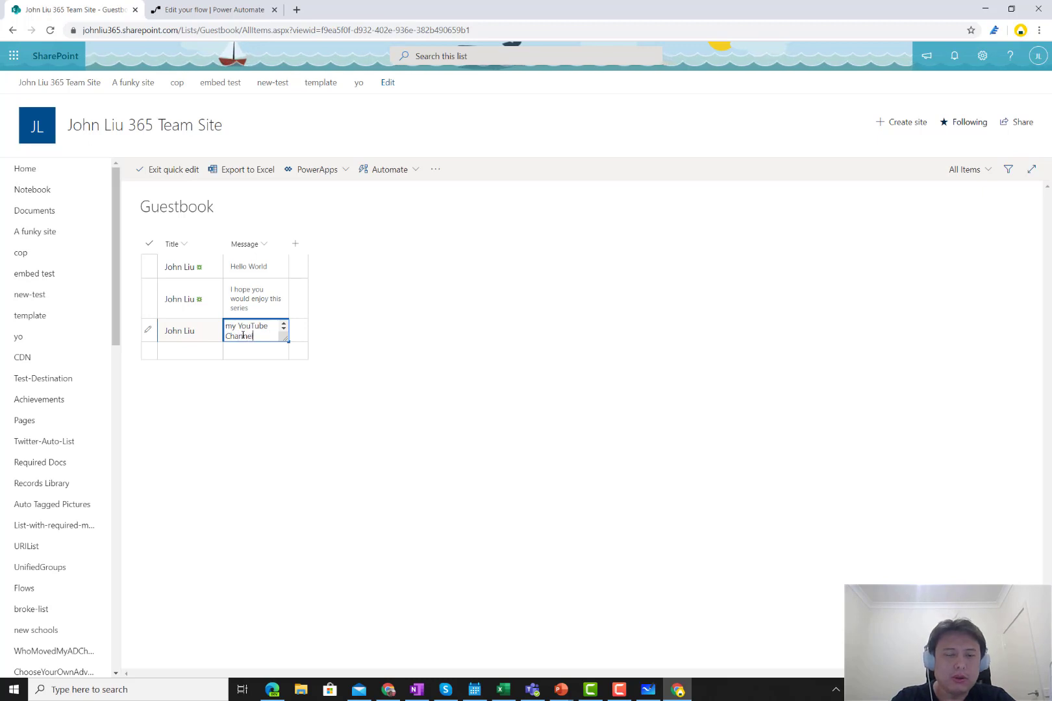
{"action": "left_click", "coordinate": [498, 385]}
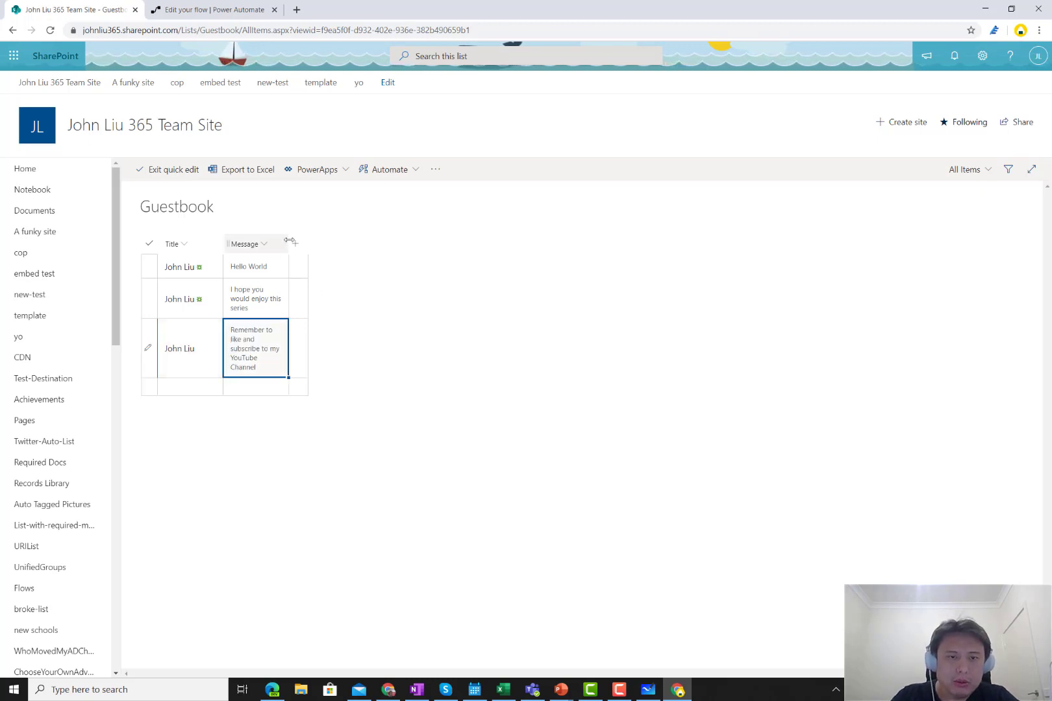
- Widen the Message column so each message fits on one line, and exit quick edit
{"action": "left_click_drag", "start_coordinate": [290, 241], "coordinate": [469, 248]}
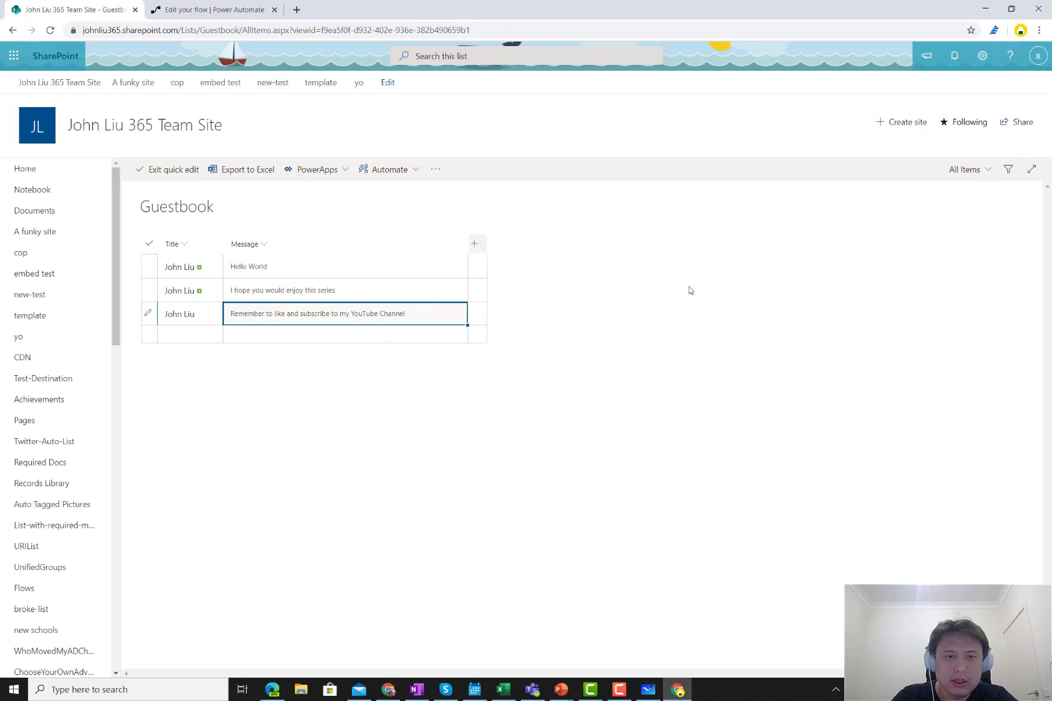
{"action": "left_click", "coordinate": [173, 170]}
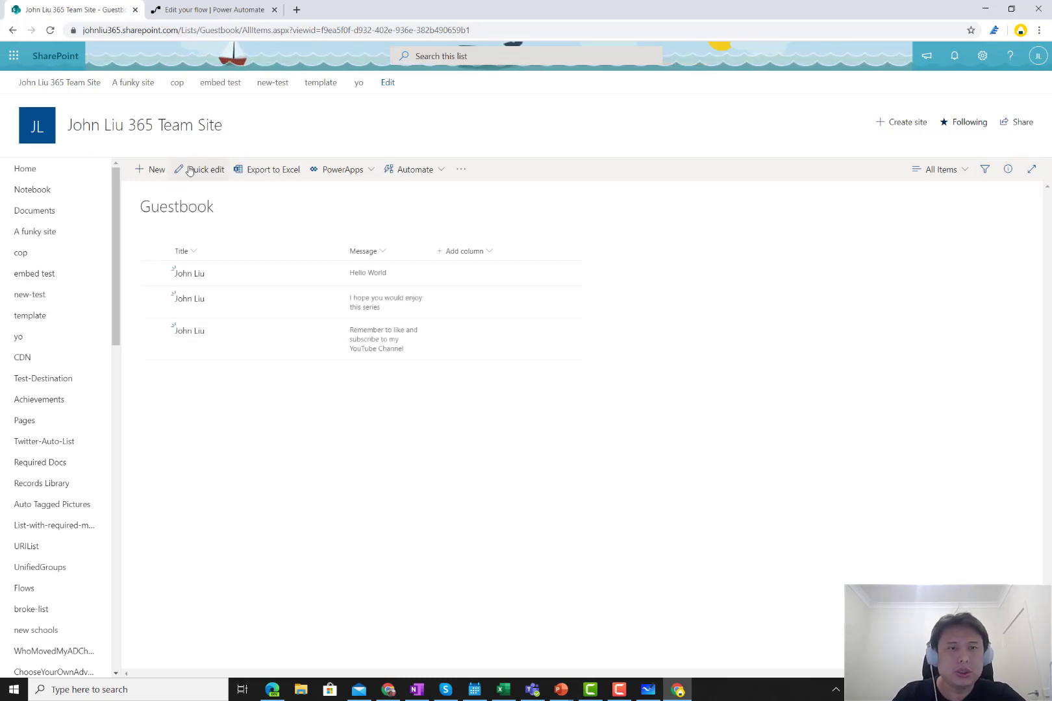
{"action": "left_click", "coordinate": [234, 30]}
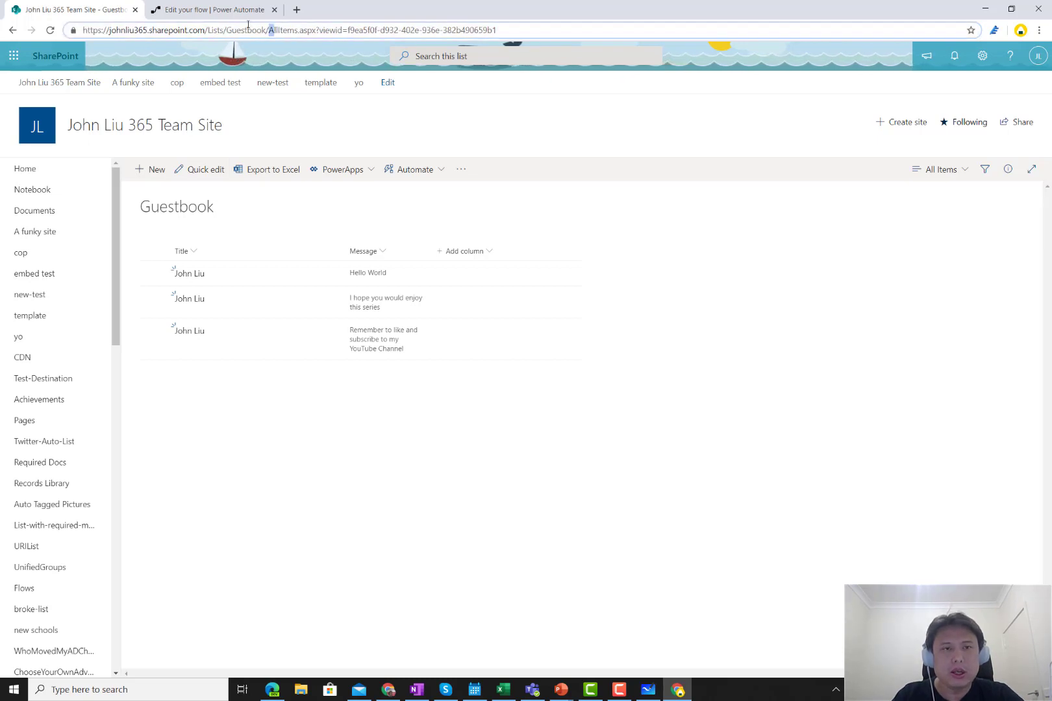
- Go to portal.azure.com in a new browser tab, open the Storage accounts list and collapse the portal's side menu
{"action": "left_click", "coordinate": [296, 9]}
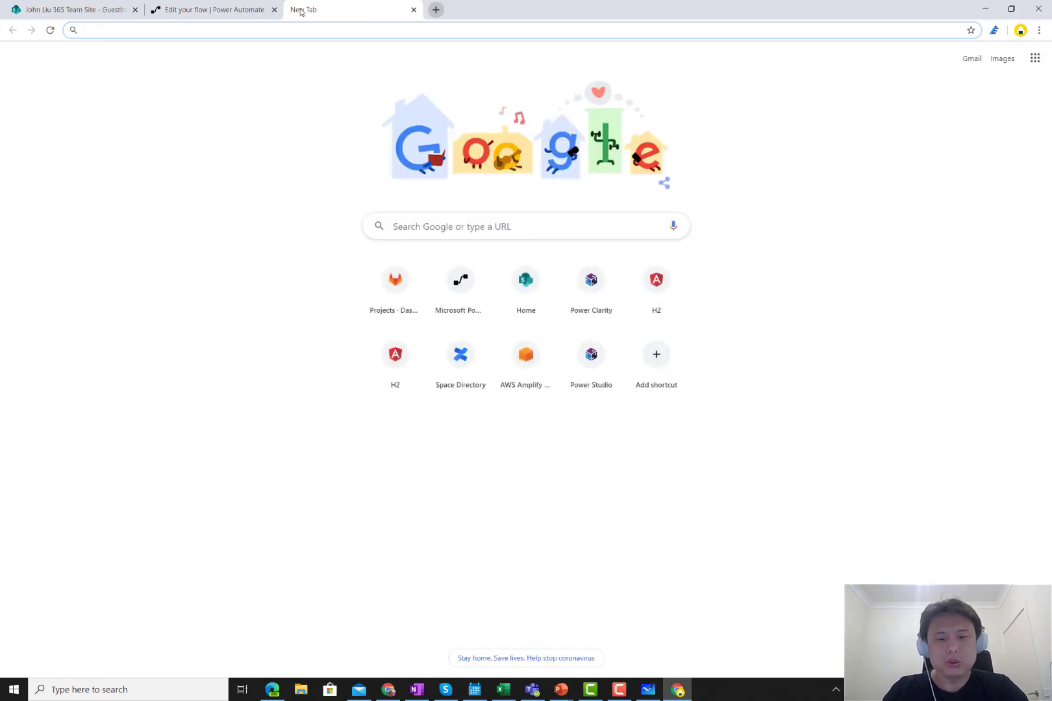
{"action": "type", "text": "portal.azure.com"}
{"action": "key", "text": "Return"}
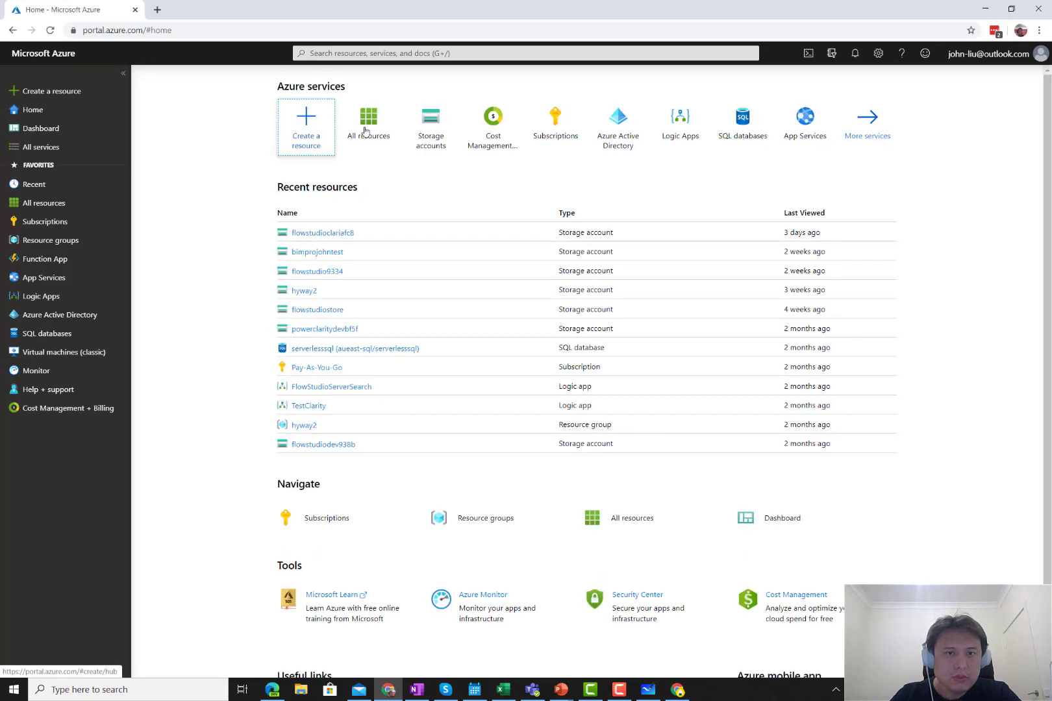
{"action": "left_click", "coordinate": [430, 125]}
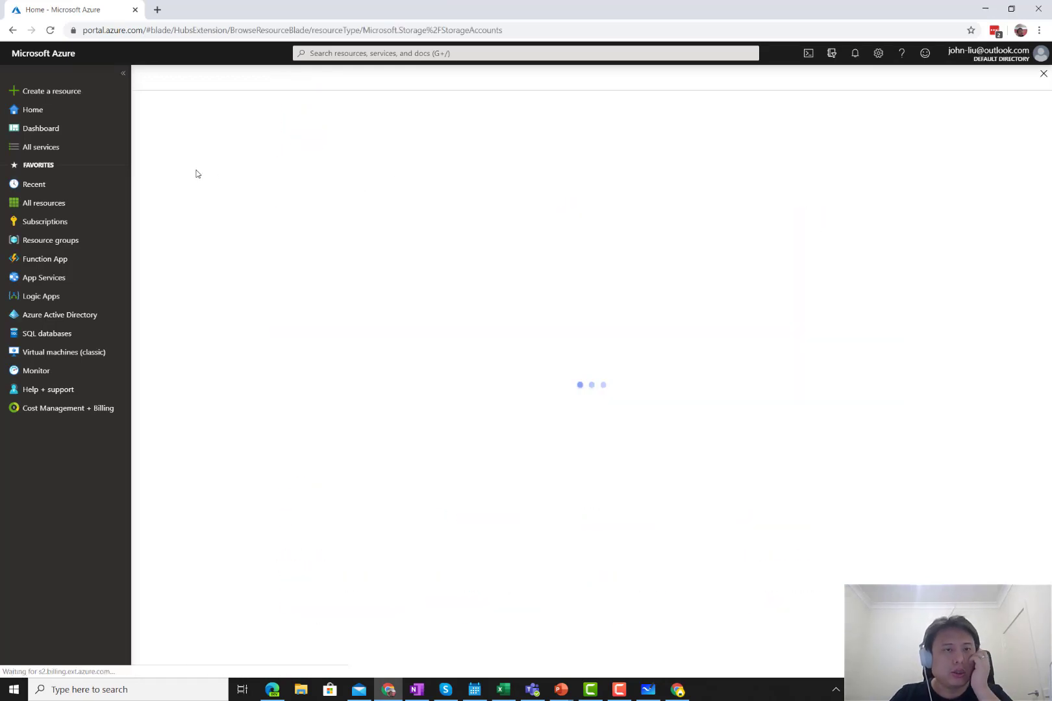
{"action": "left_click", "coordinate": [123, 74]}
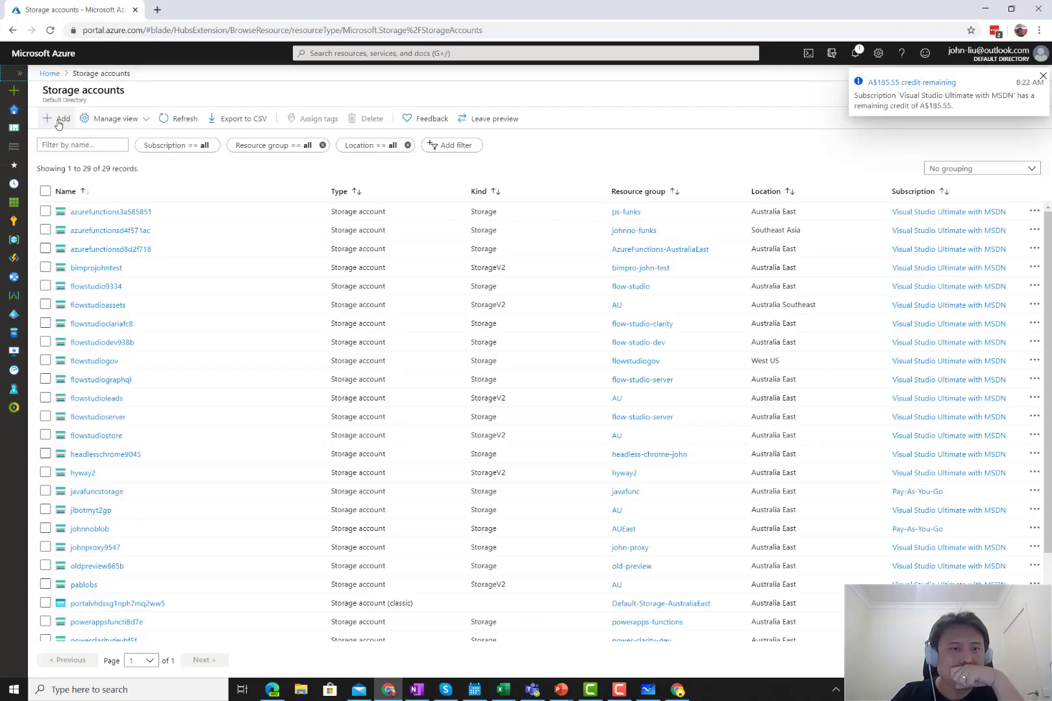
- Start a new storage account in the Visual Studio Ultimate with MSDN subscription with a new resource group named "guestbook"
{"action": "left_click", "coordinate": [58, 120]}
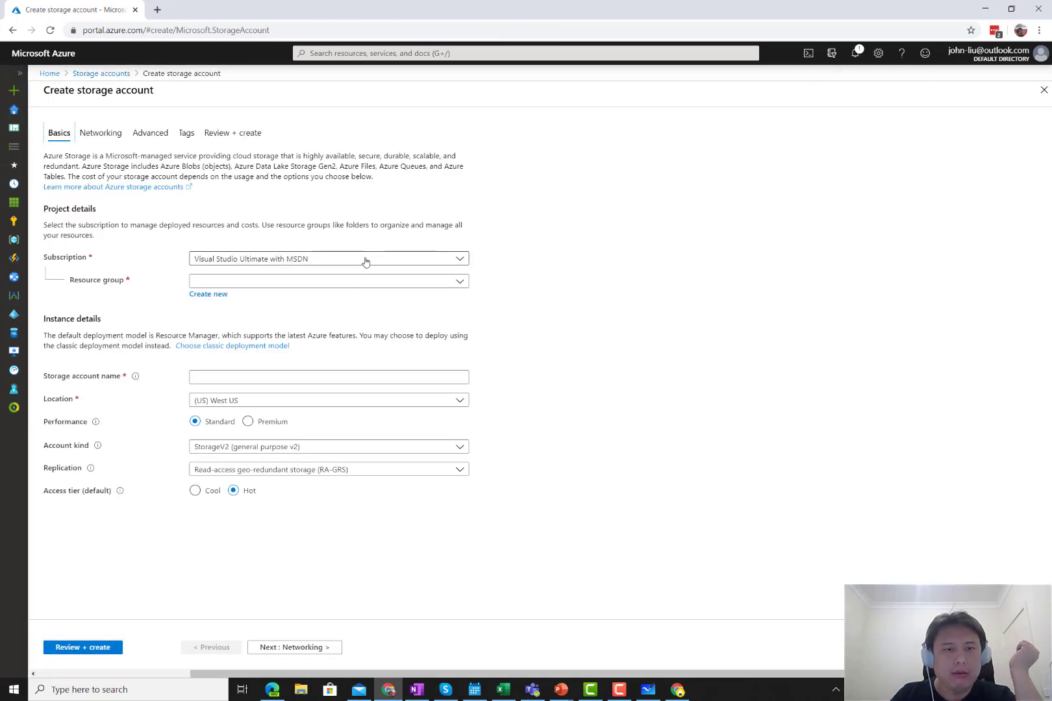
{"action": "left_click", "coordinate": [365, 259]}
{"action": "left_click", "coordinate": [566, 266]}
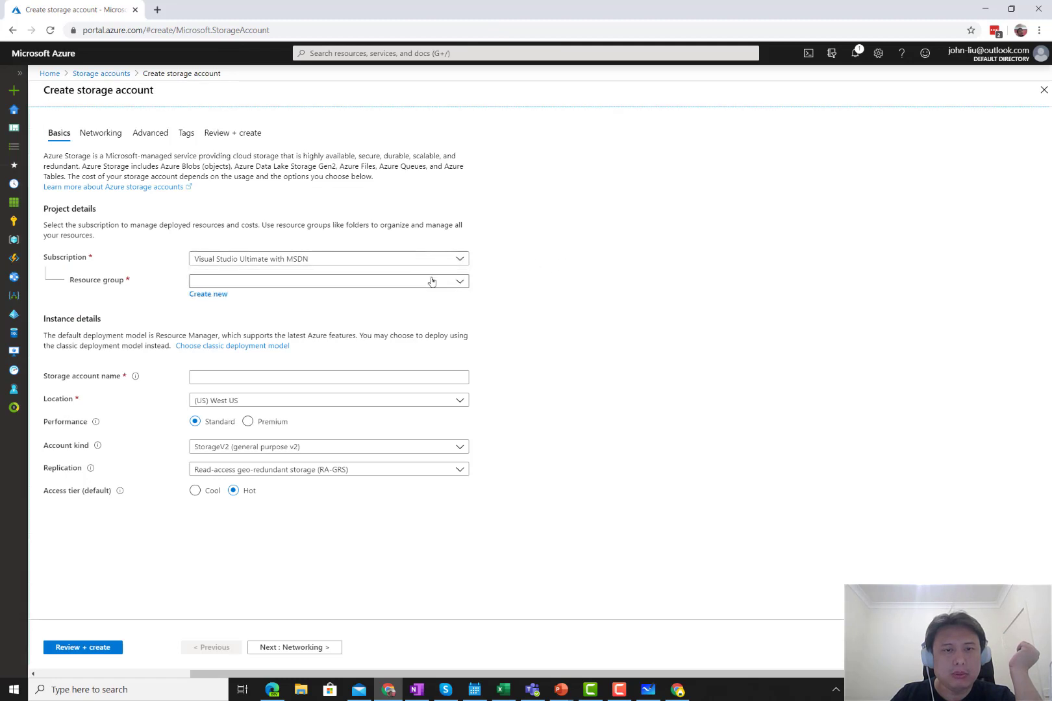
{"action": "left_click", "coordinate": [413, 284]}
{"action": "left_click", "coordinate": [565, 286]}
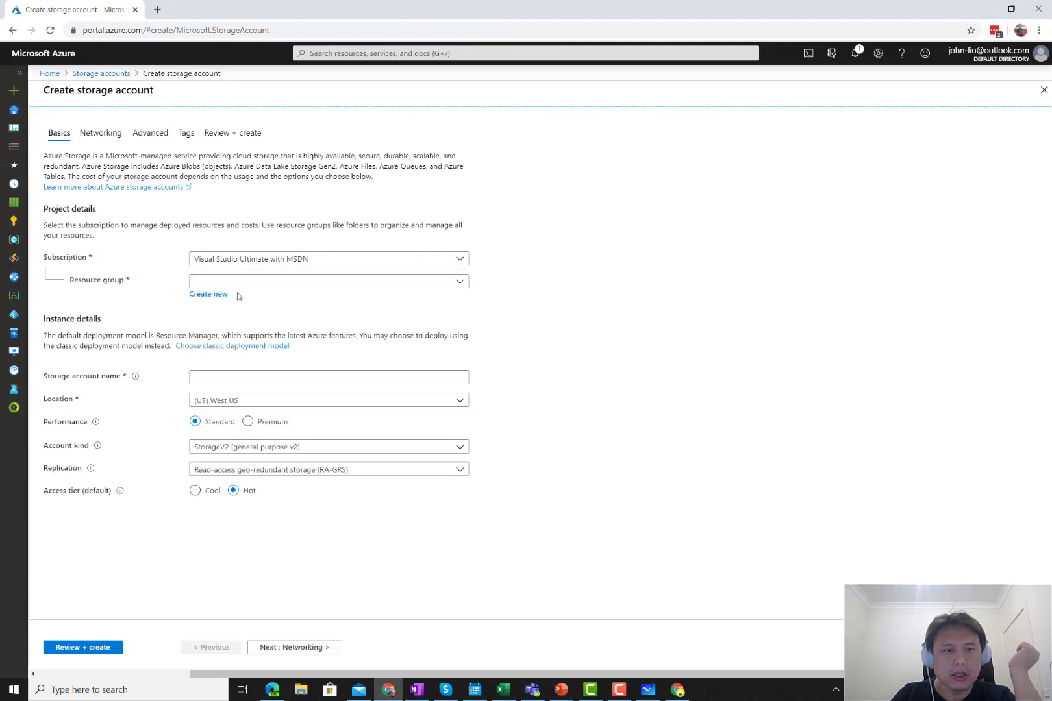
{"action": "left_click", "coordinate": [221, 294]}
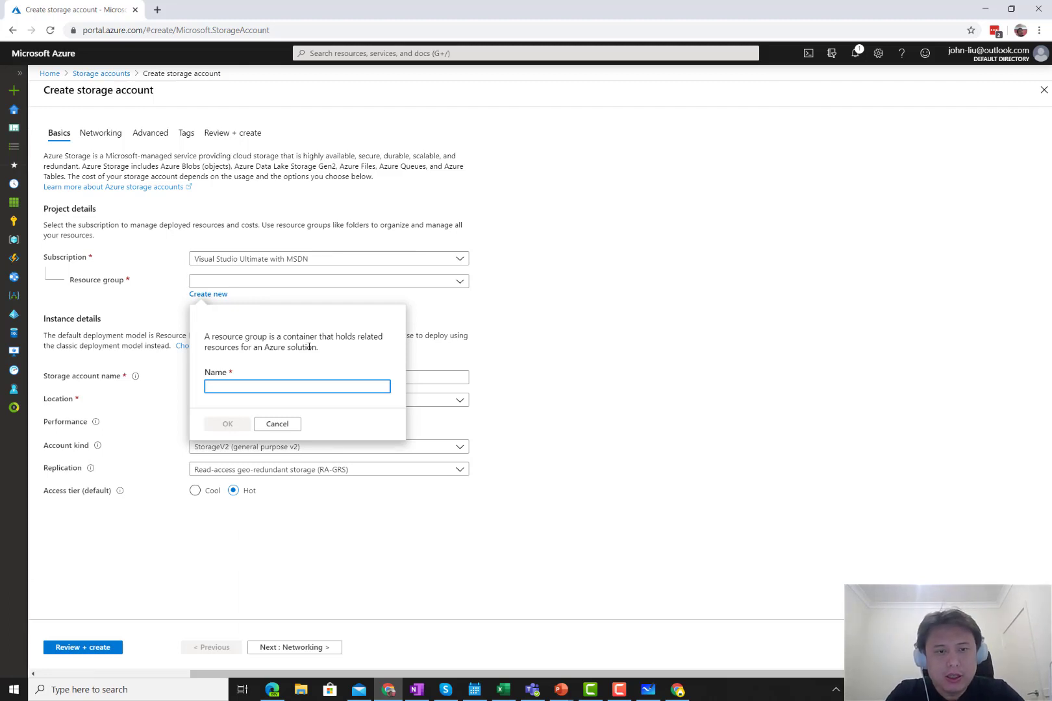
{"action": "type", "text": "guestboo"}
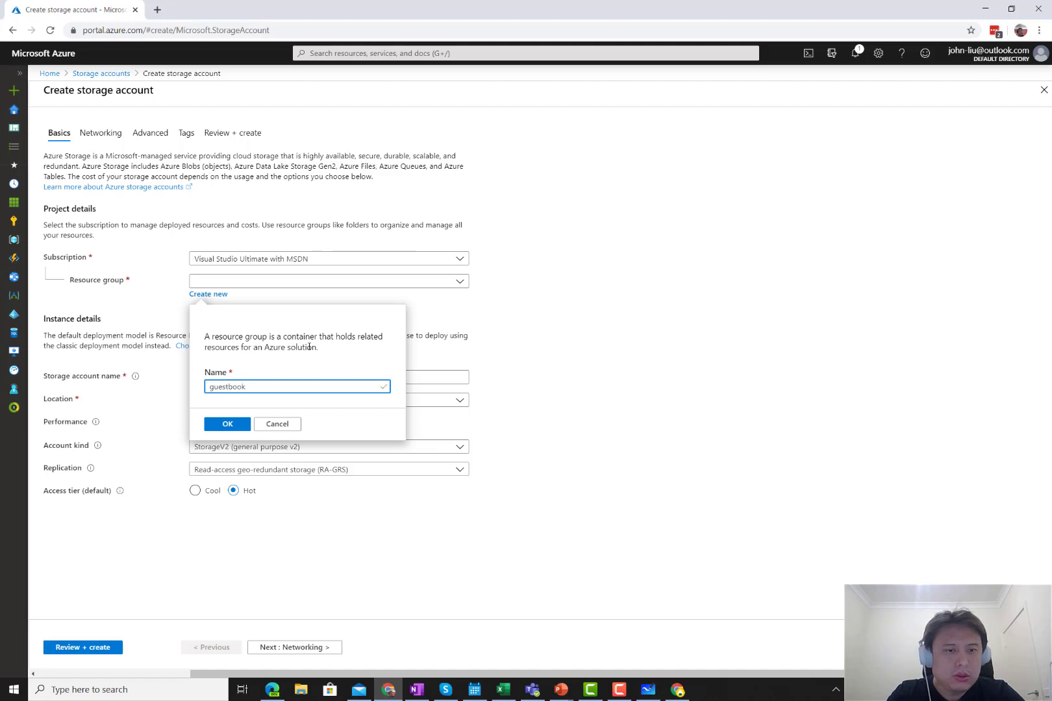
{"action": "type", "text": "k"}
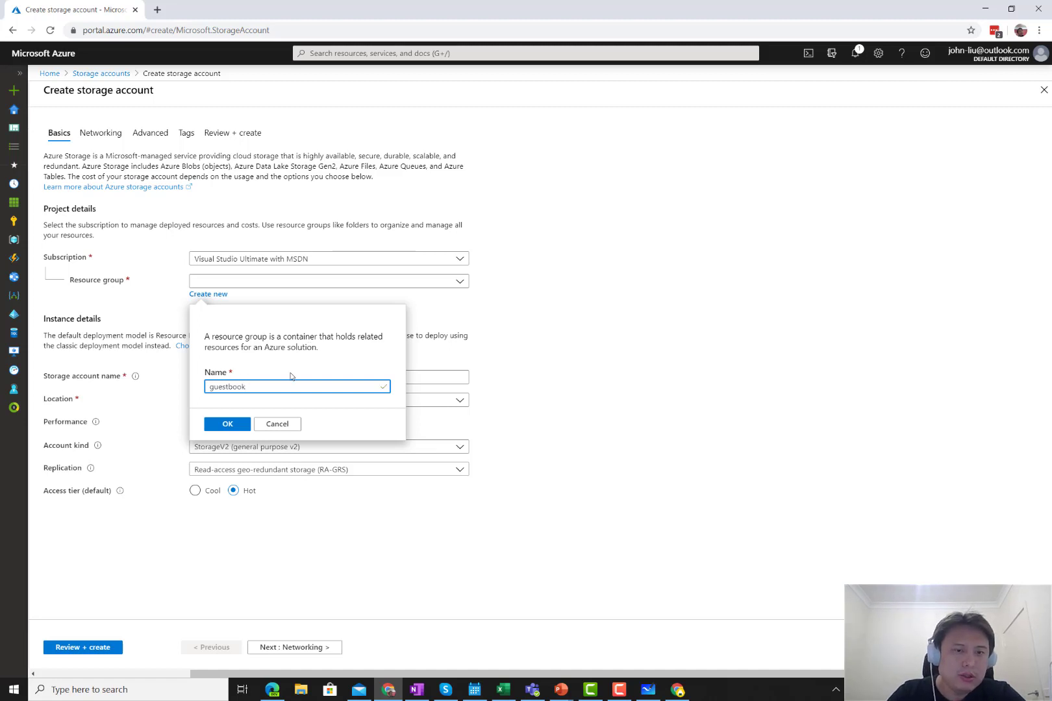
{"action": "left_click", "coordinate": [232, 426]}
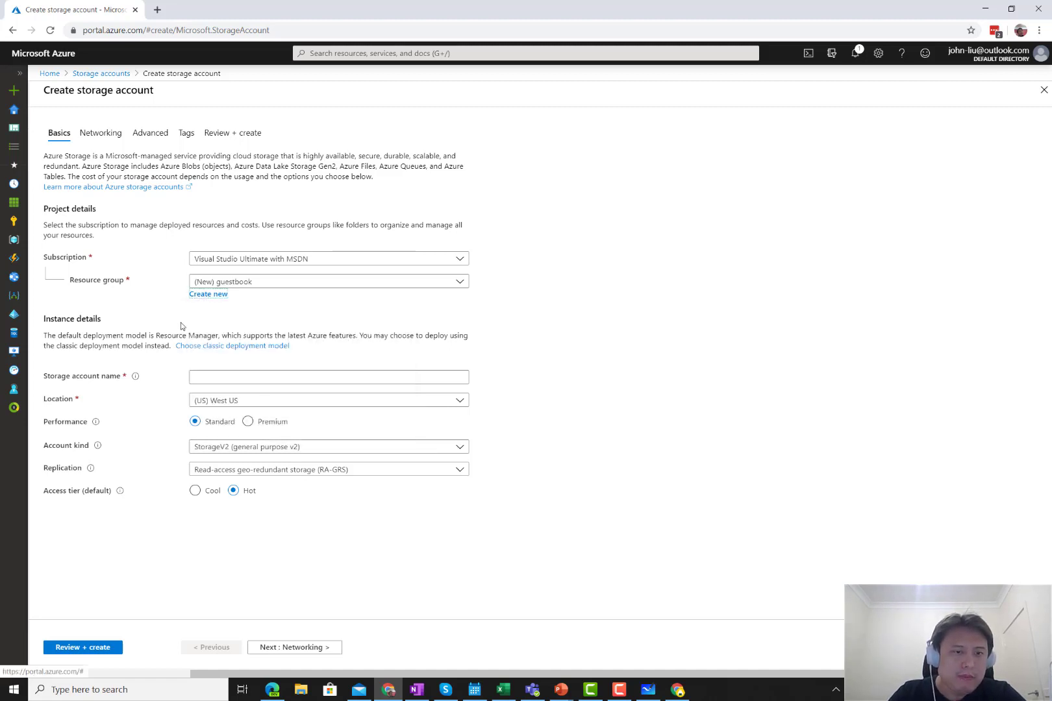
- Name the storage account "guestbookjl"
{"action": "left_click", "coordinate": [223, 378]}
{"action": "type", "text": "guestbook"}
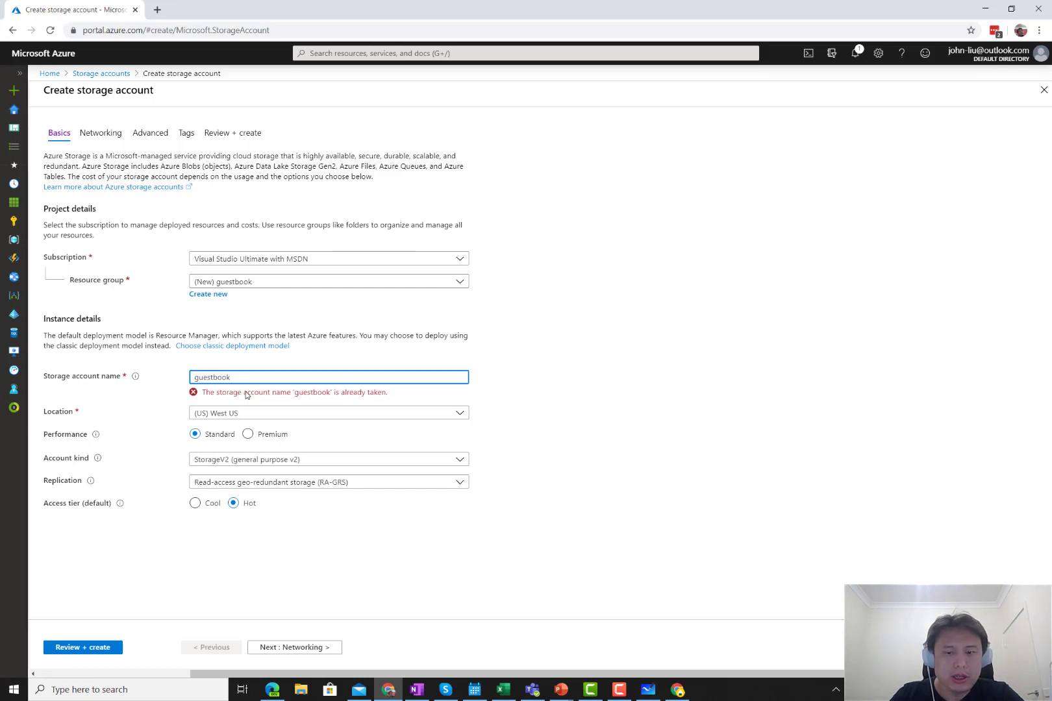
{"action": "type", "text": "jl"}
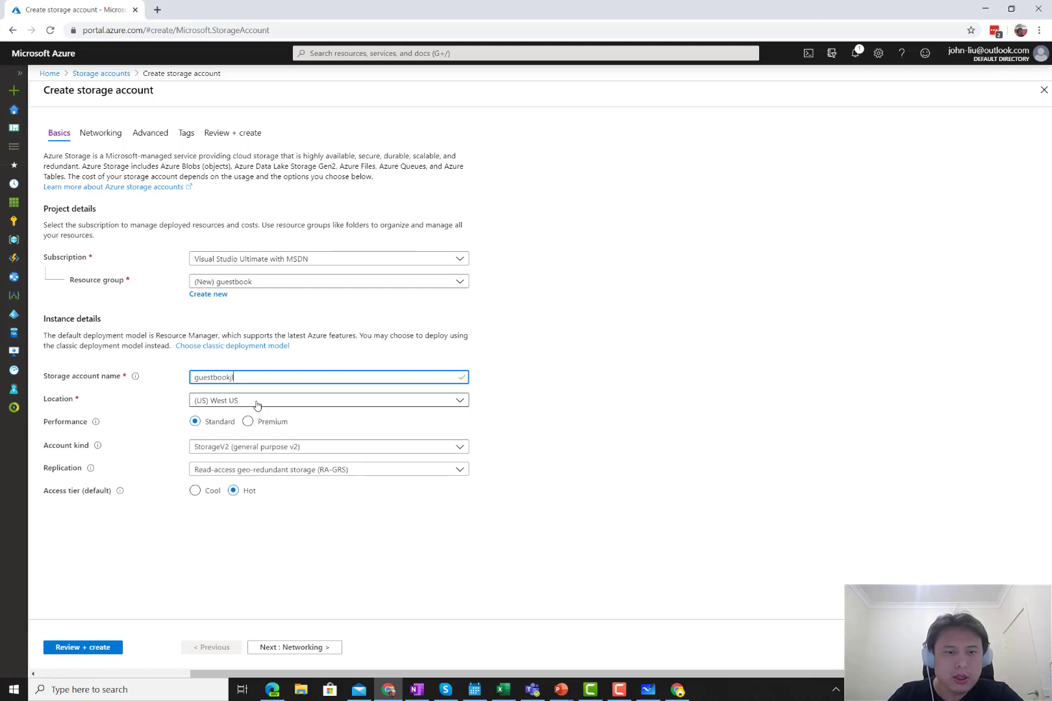
- Set the storage account's location to (Asia Pacific) Australia East
{"action": "left_click", "coordinate": [257, 403]}
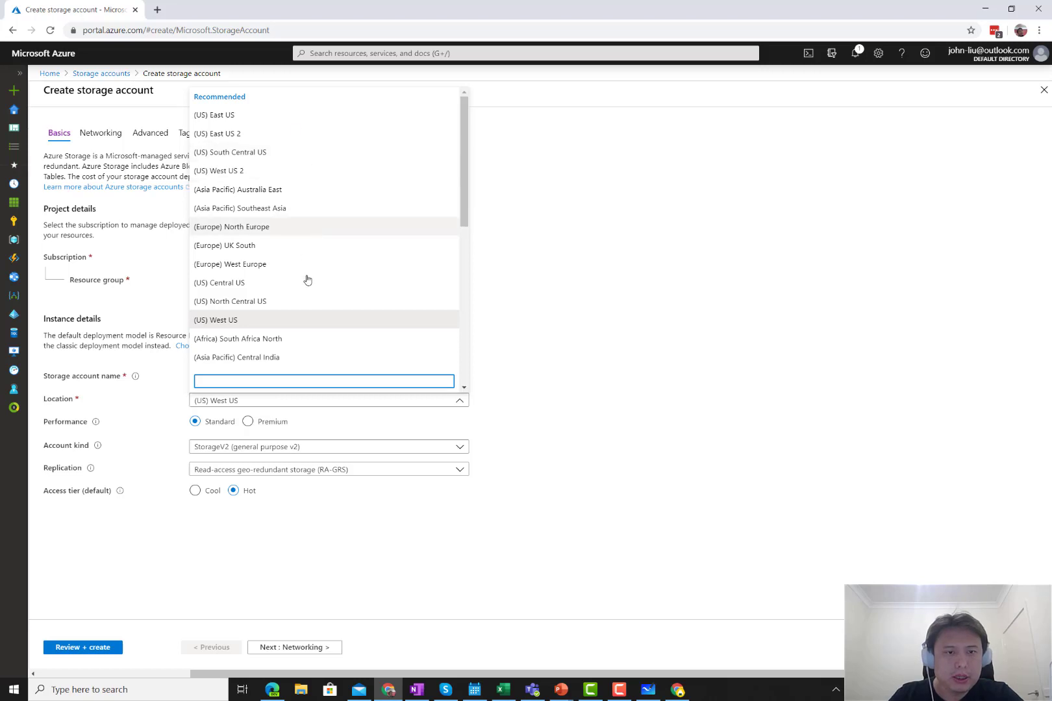
{"action": "scroll", "coordinate": [308, 292], "scroll_direction": "down", "scroll_amount": 3}
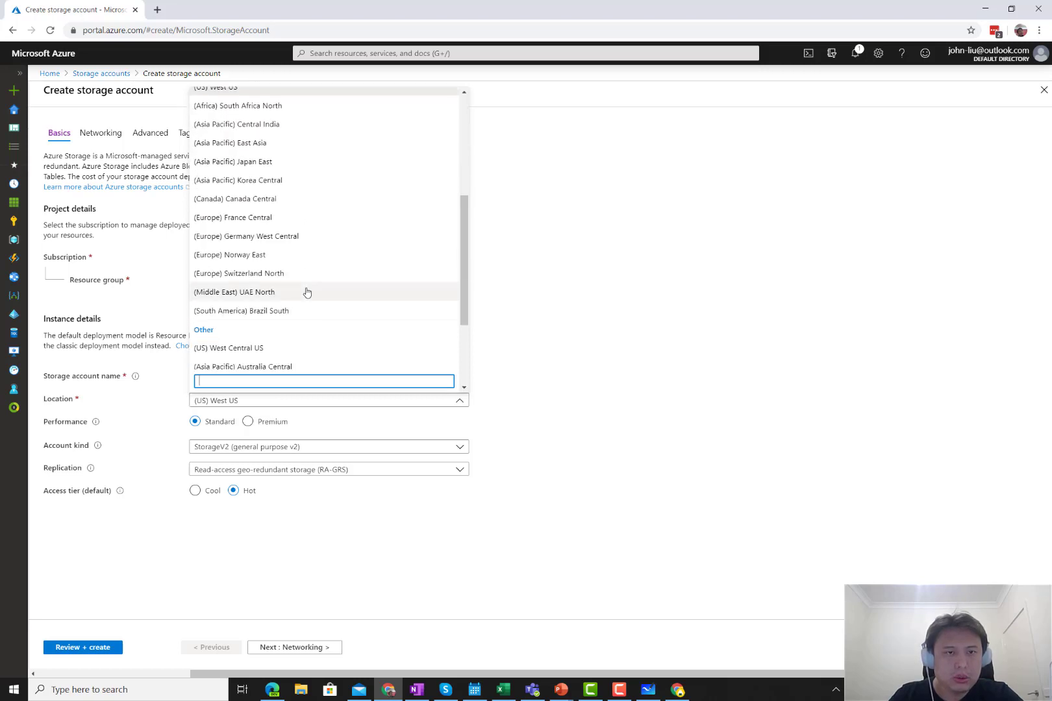
{"action": "scroll", "coordinate": [289, 267], "scroll_direction": "up", "scroll_amount": 1}
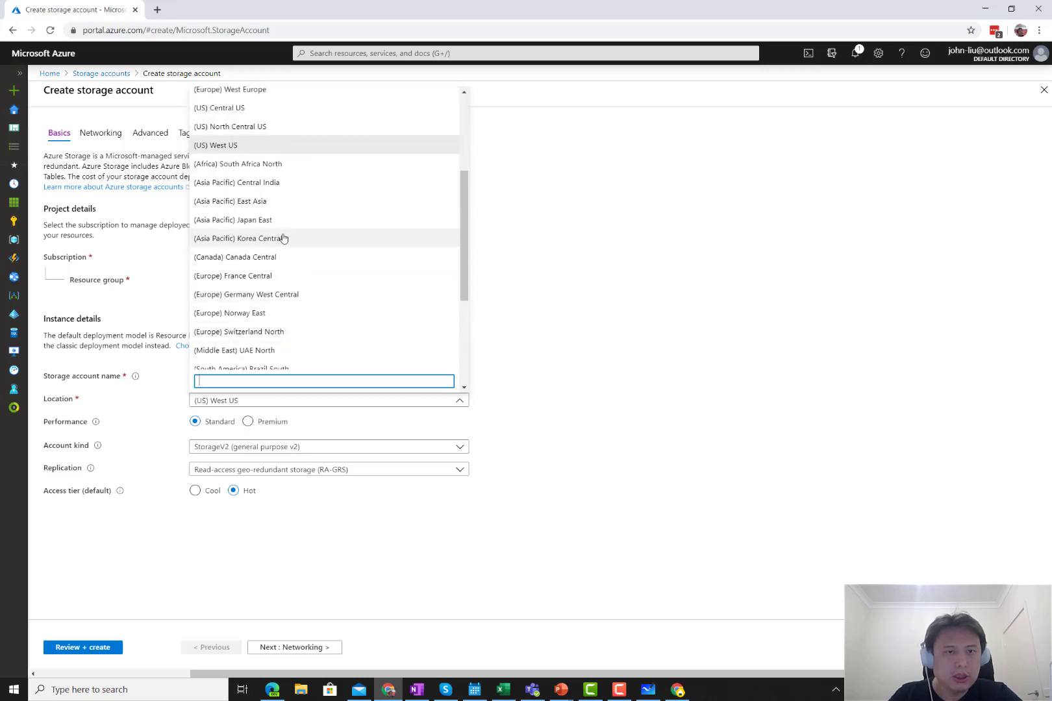
{"action": "scroll", "coordinate": [289, 247], "scroll_direction": "up", "scroll_amount": 3}
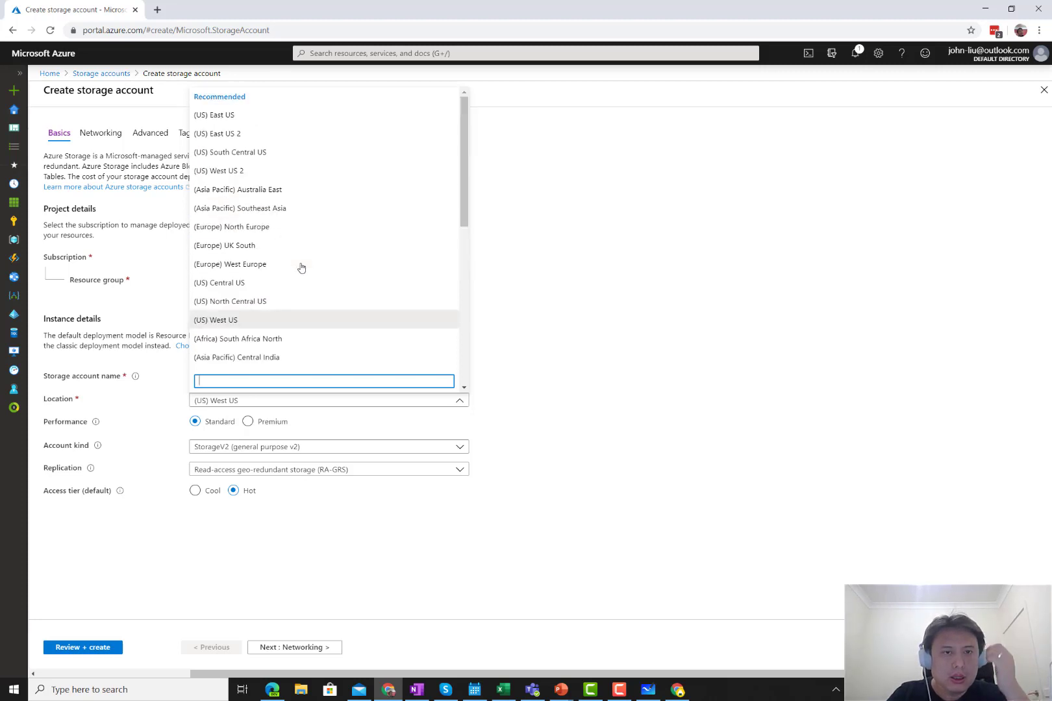
{"action": "left_click", "coordinate": [289, 190]}
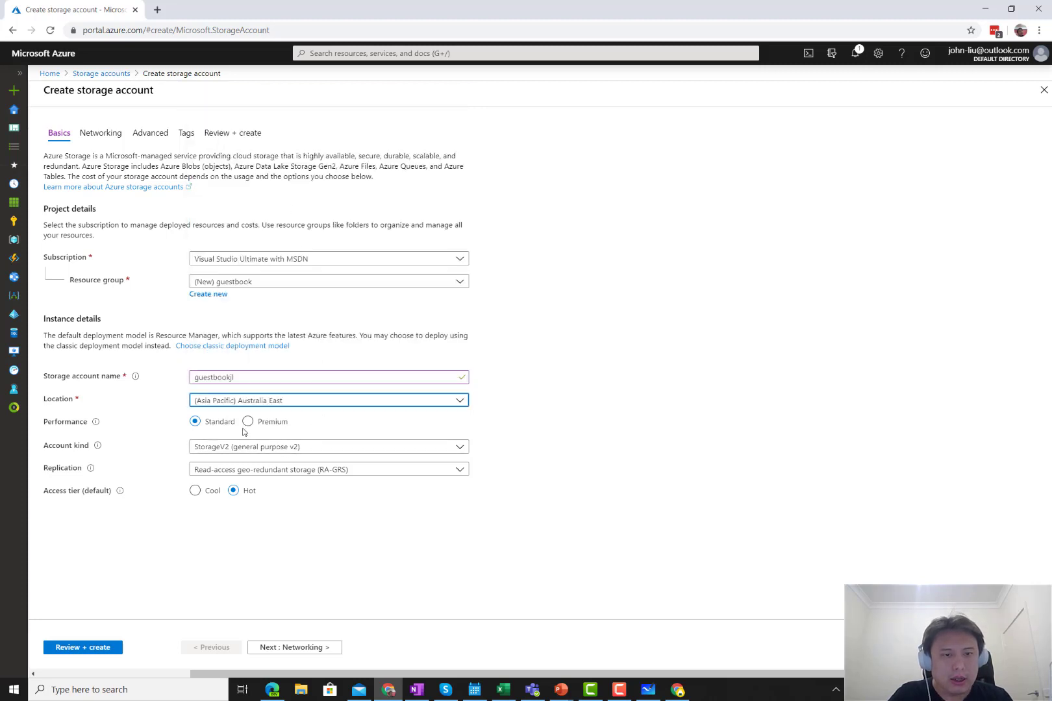
- Keep the account kind as StorageV2 (general purpose v2) and set replication to Locally-redundant storage (LRS)
{"action": "left_click", "coordinate": [258, 449]}
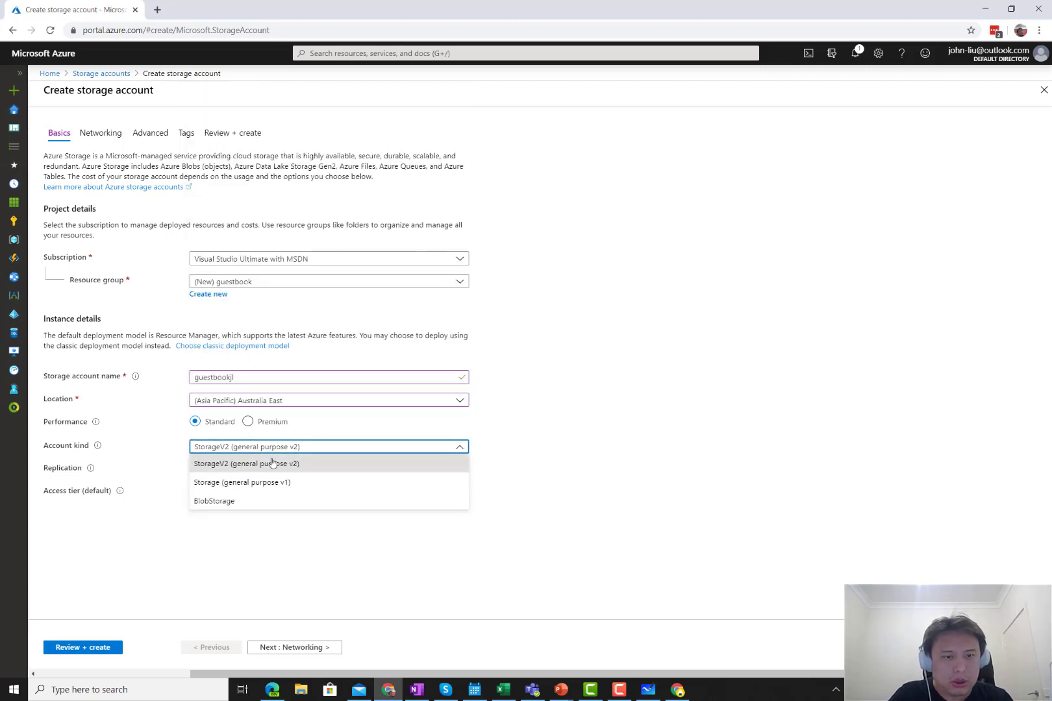
{"action": "left_click", "coordinate": [273, 469]}
{"action": "left_click", "coordinate": [242, 470]}
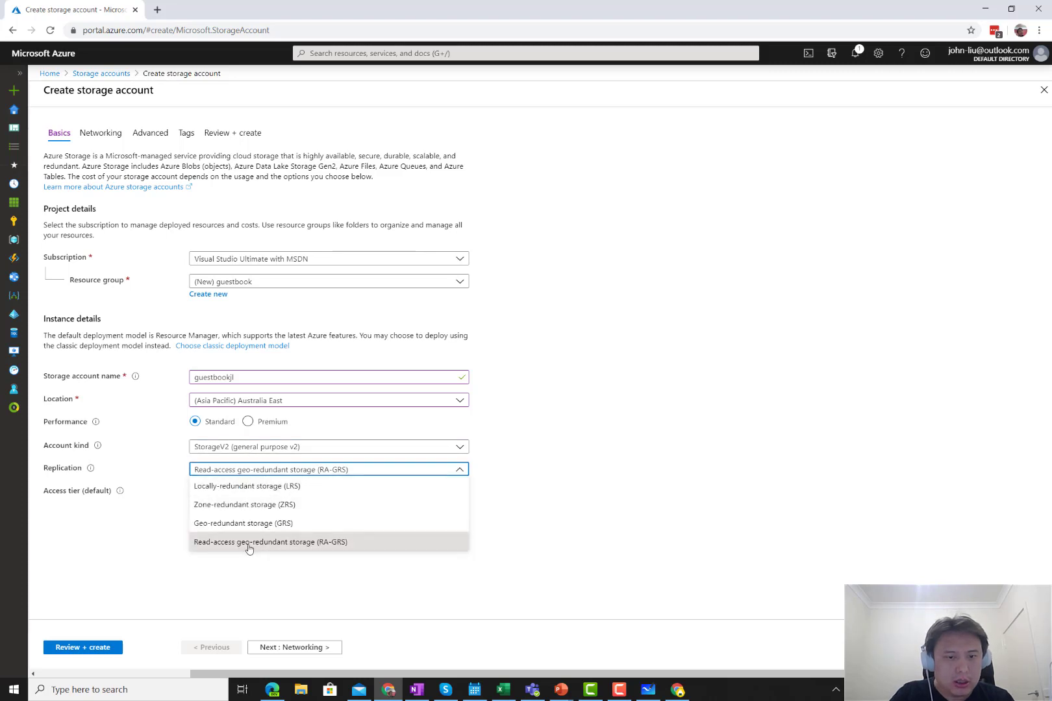
{"action": "left_click", "coordinate": [256, 488]}
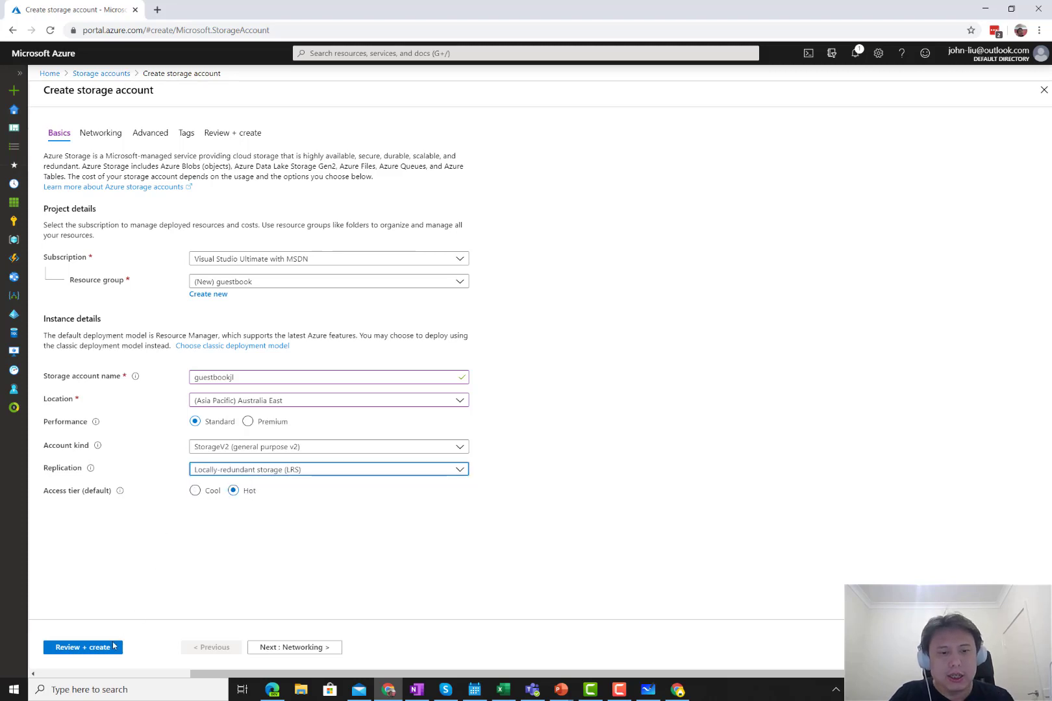
- Review and create the storage account, open the deployed resource and dismiss the deployment notification
{"action": "left_click", "coordinate": [82, 646]}
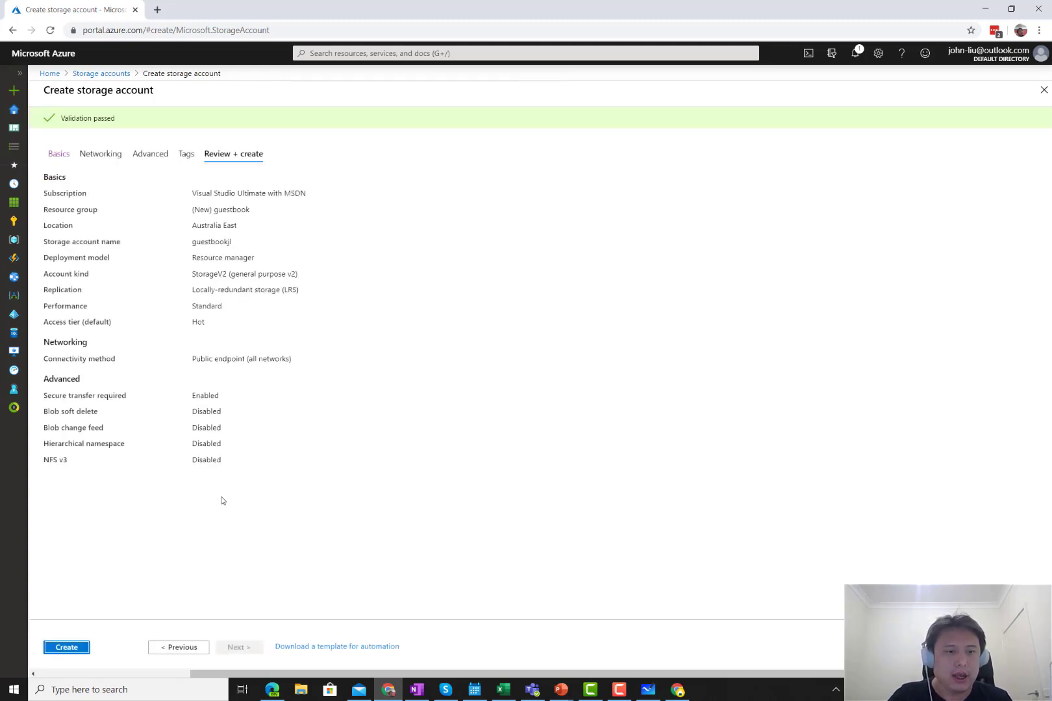
{"action": "left_click", "coordinate": [66, 648]}
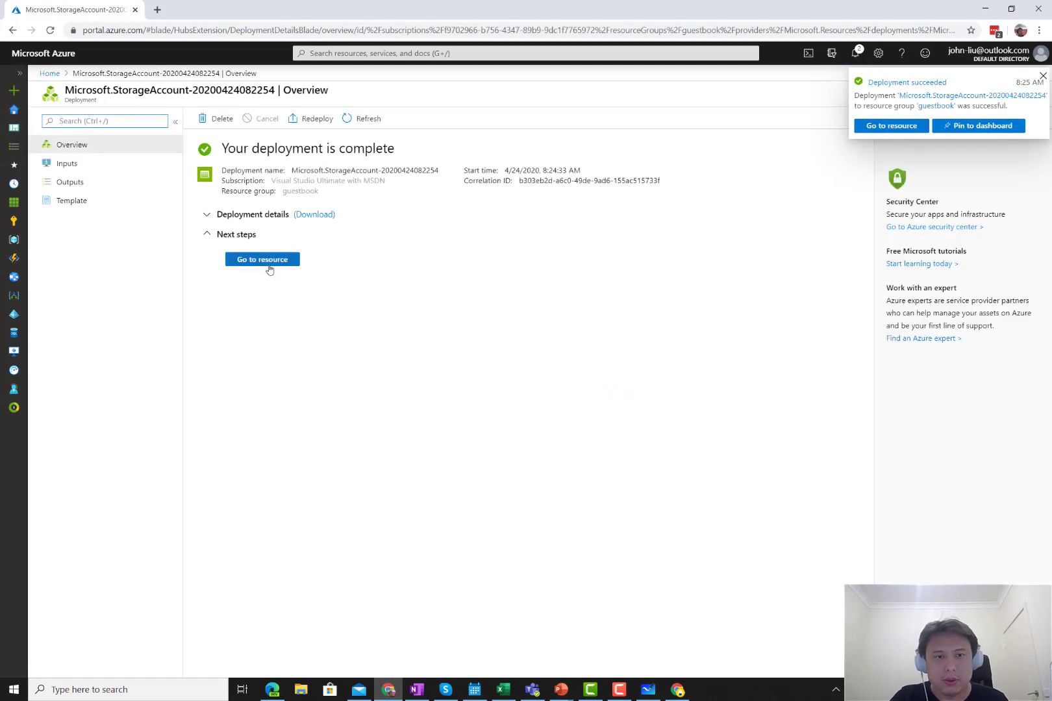
{"action": "left_click", "coordinate": [266, 267]}
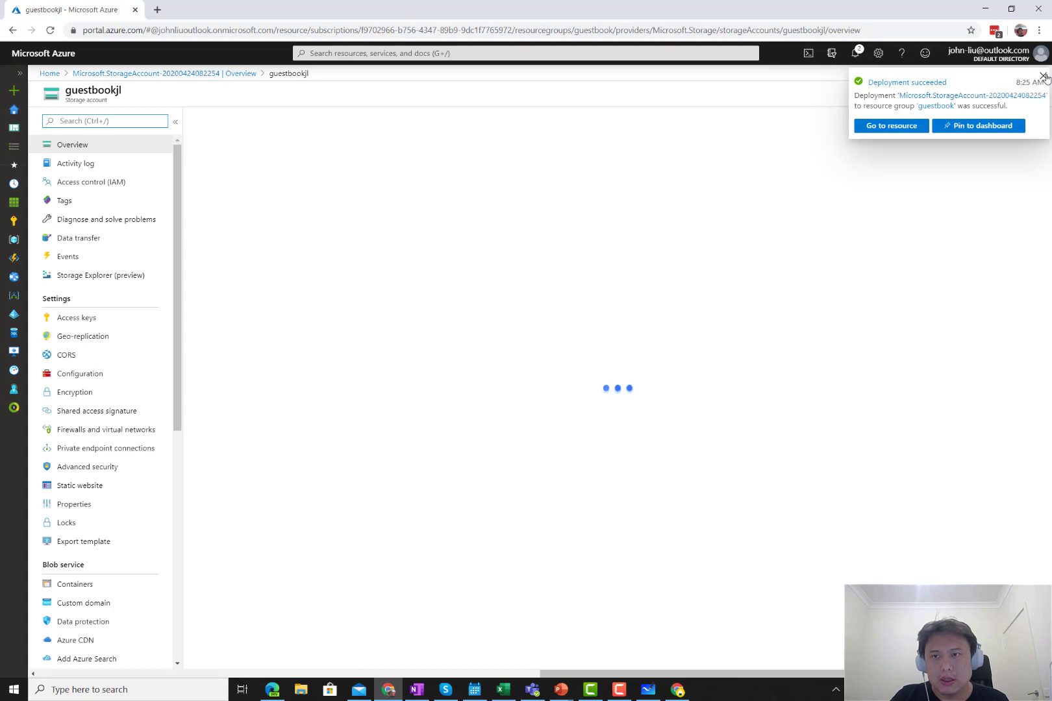
{"action": "left_click", "coordinate": [1044, 76]}
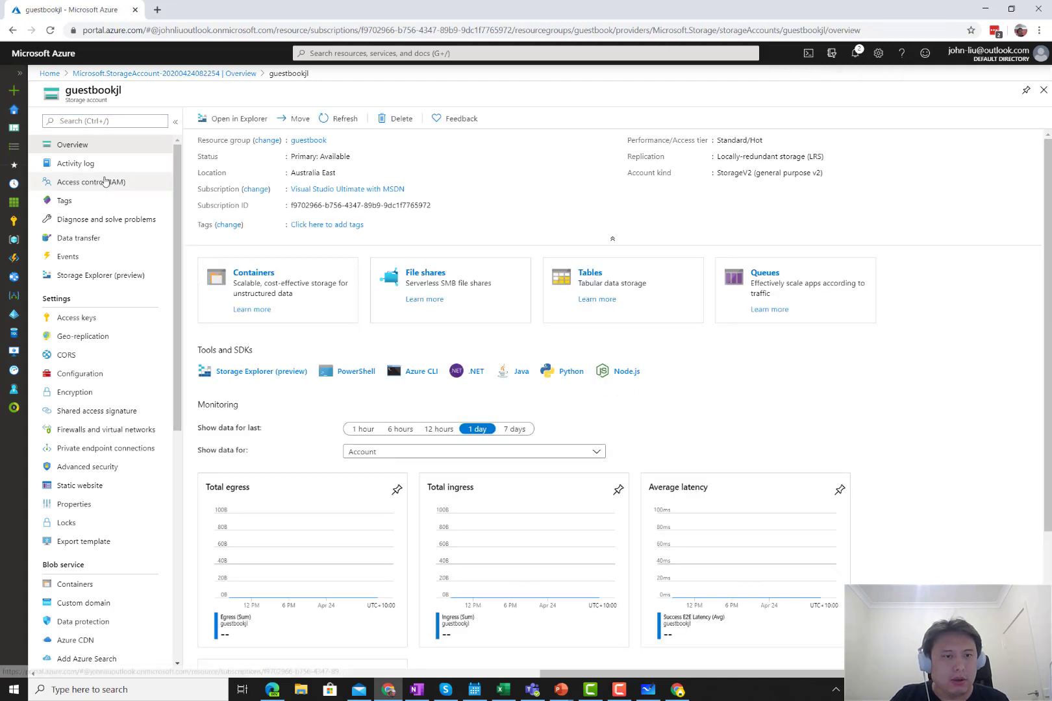
- Create a blob container named "public" in the storage account with the access level Blob (anonymous read access for blobs only)
{"action": "left_click", "coordinate": [253, 274]}
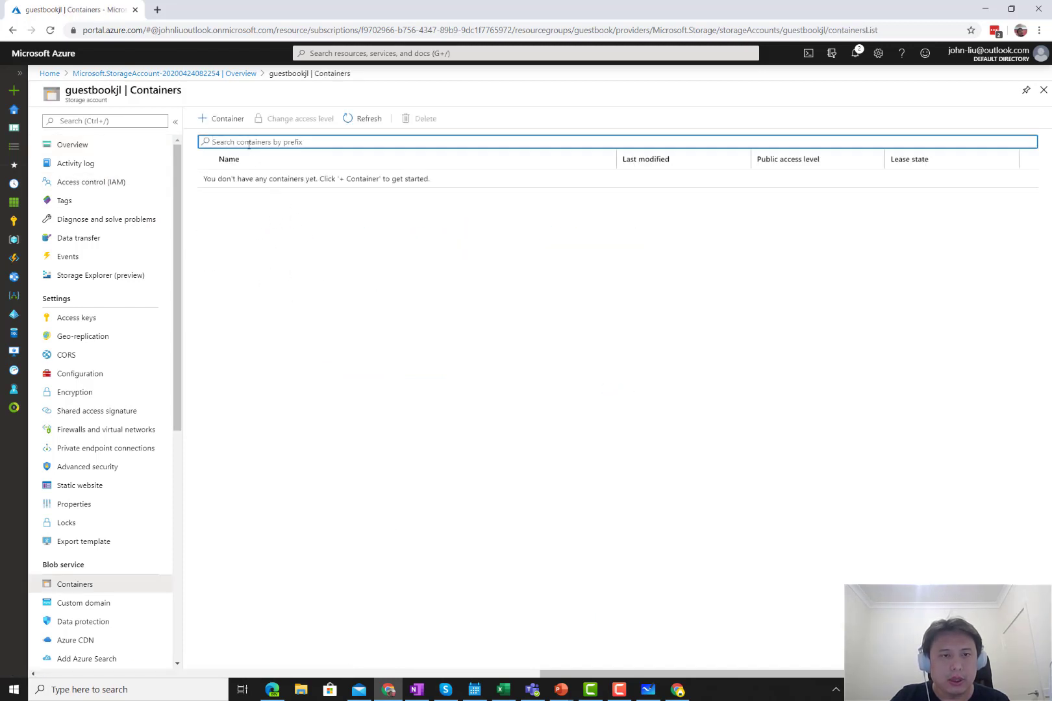
{"action": "left_click", "coordinate": [220, 135]}
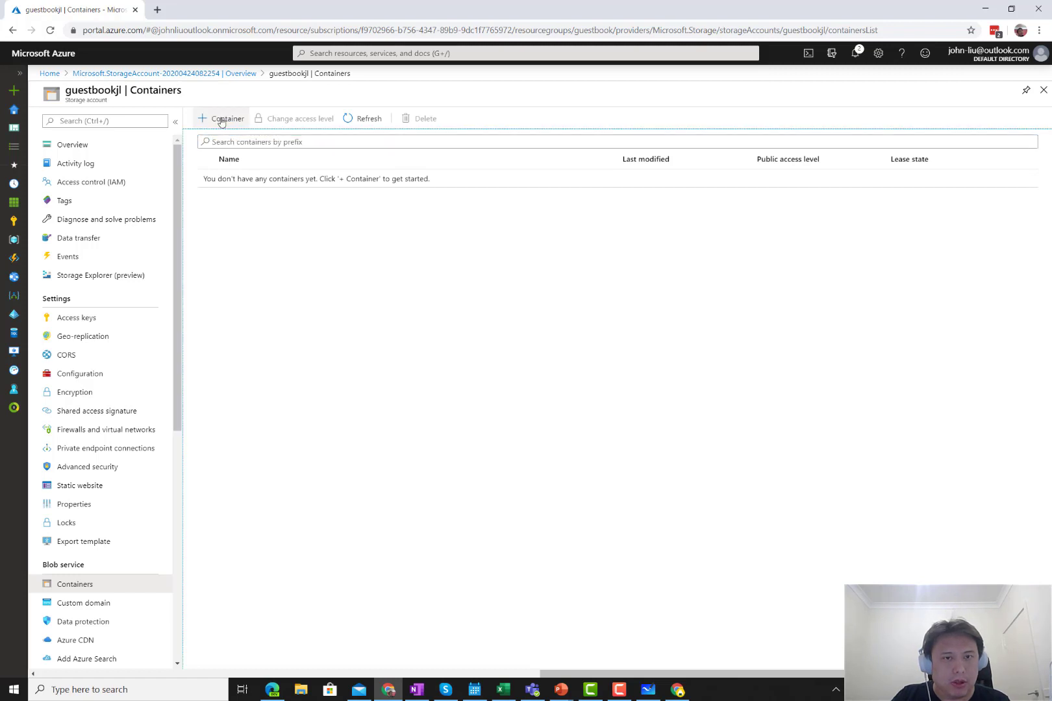
{"action": "left_click", "coordinate": [222, 119]}
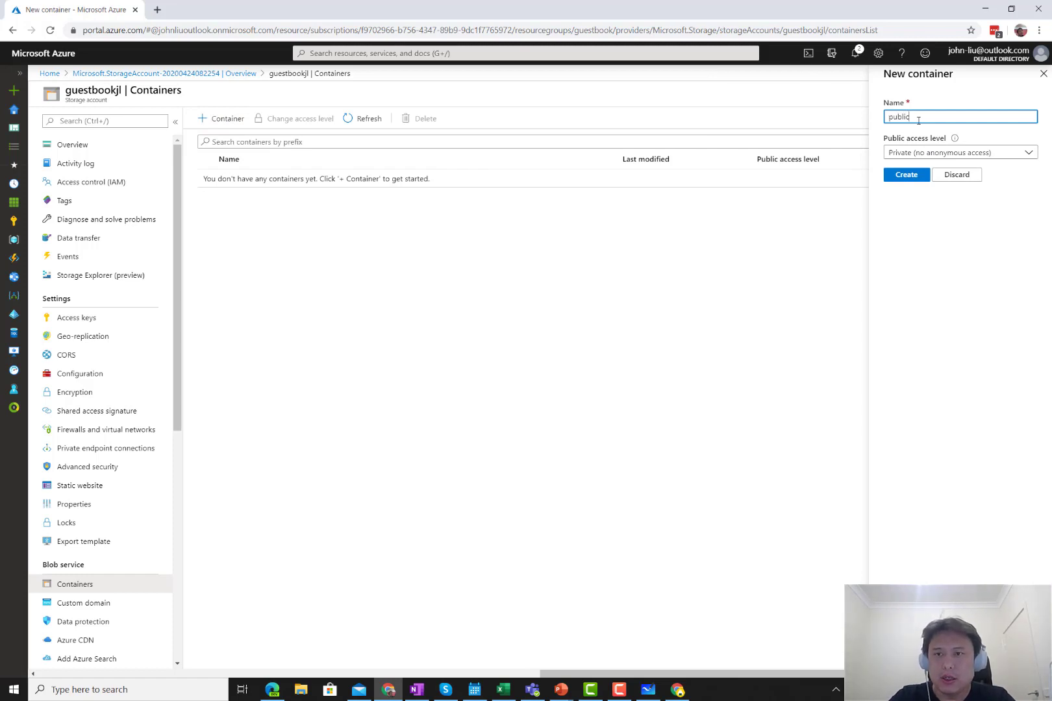
{"action": "left_click", "coordinate": [907, 156]}
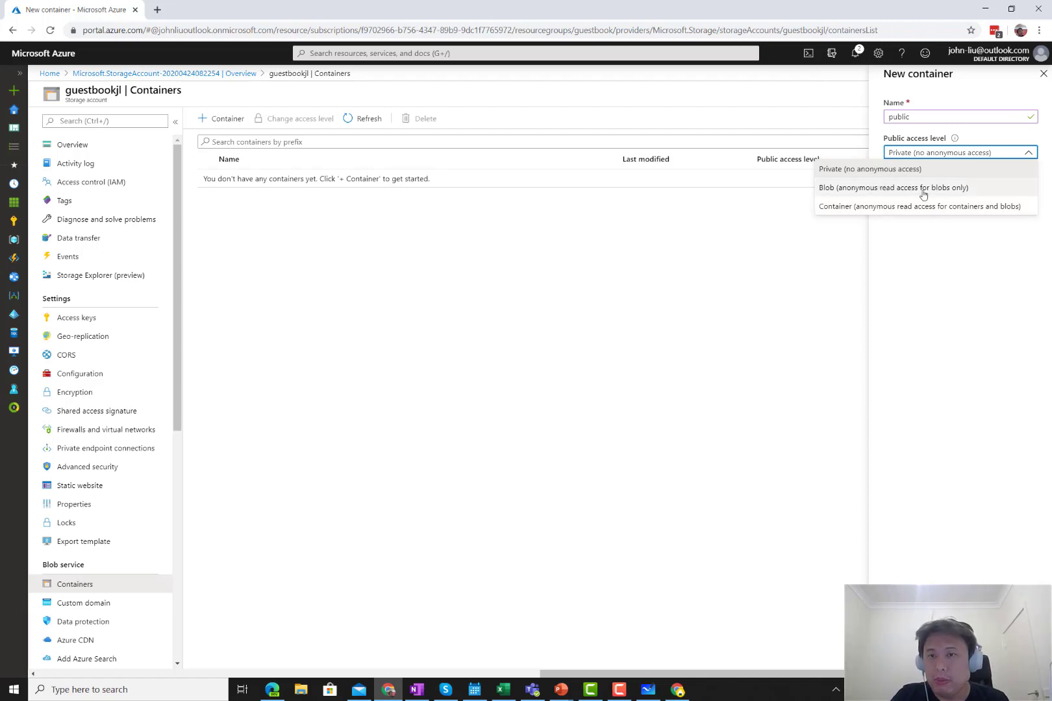
{"action": "left_click", "coordinate": [949, 188]}
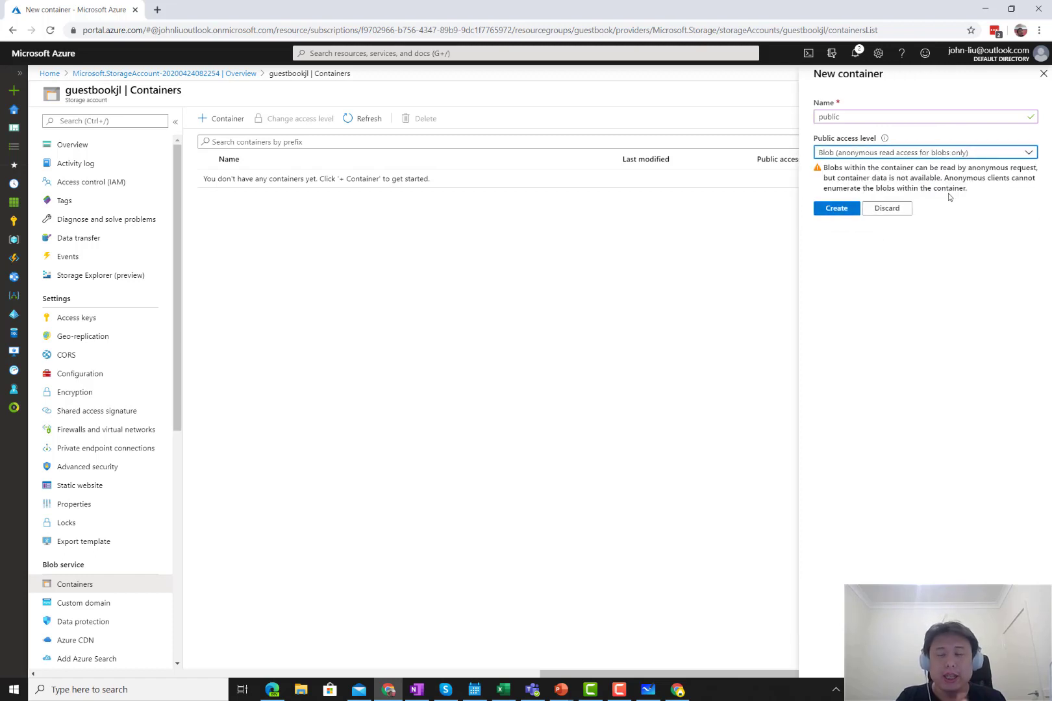
{"action": "left_click", "coordinate": [840, 209]}
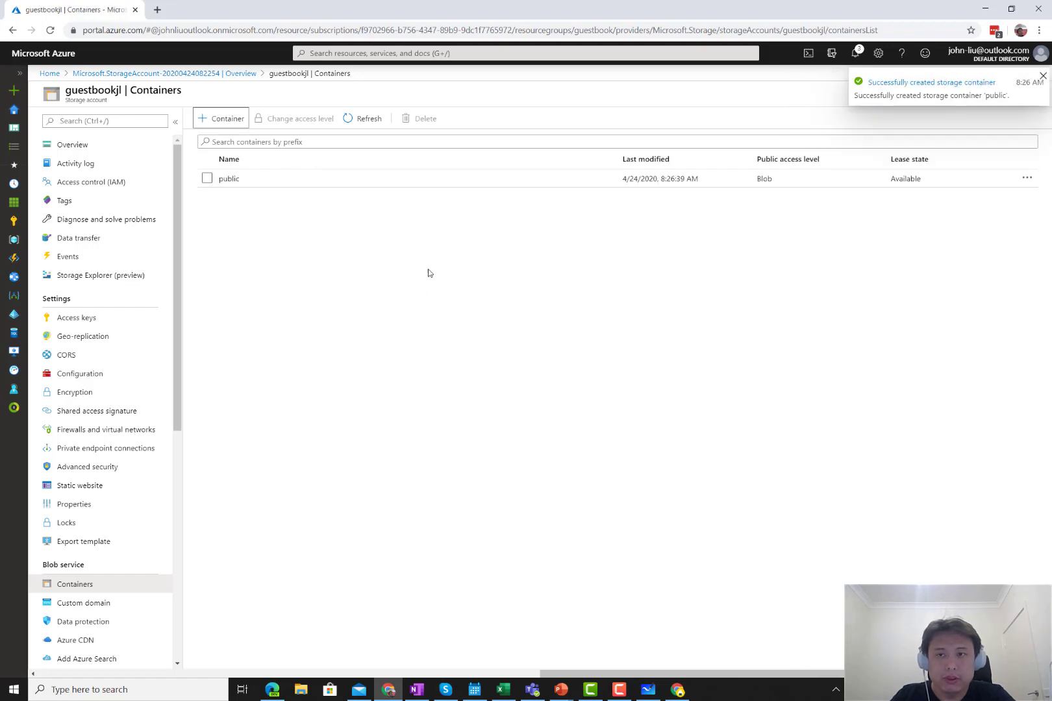
- Open the "public" container and check its public access level options without changing them
{"action": "left_click", "coordinate": [235, 180]}
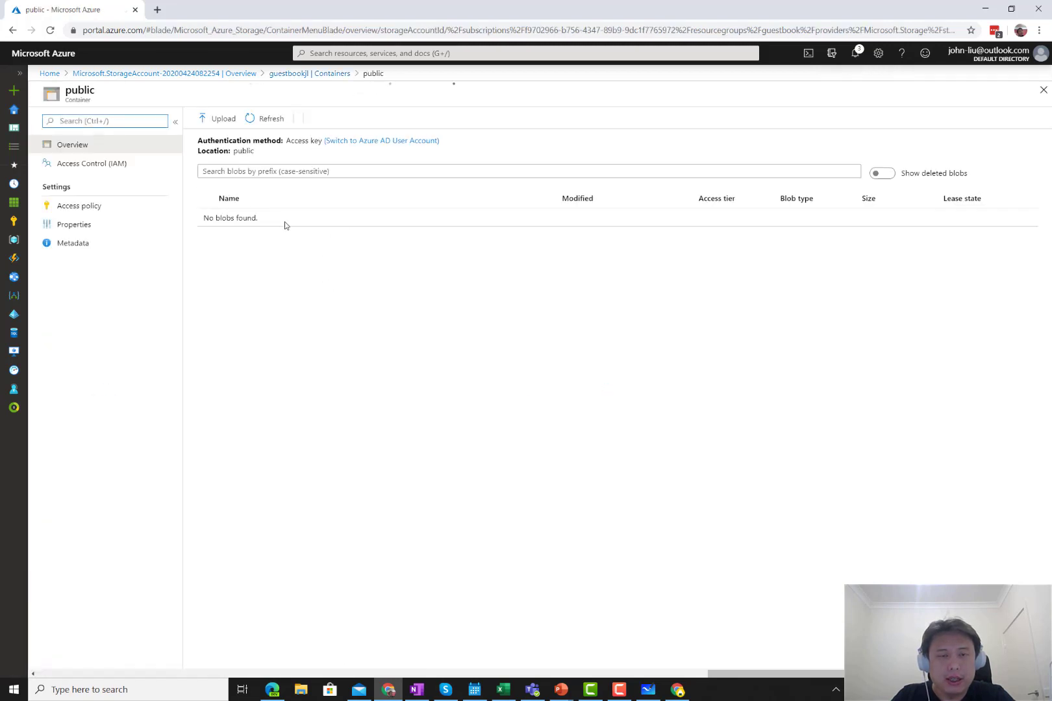
{"action": "left_click", "coordinate": [290, 121]}
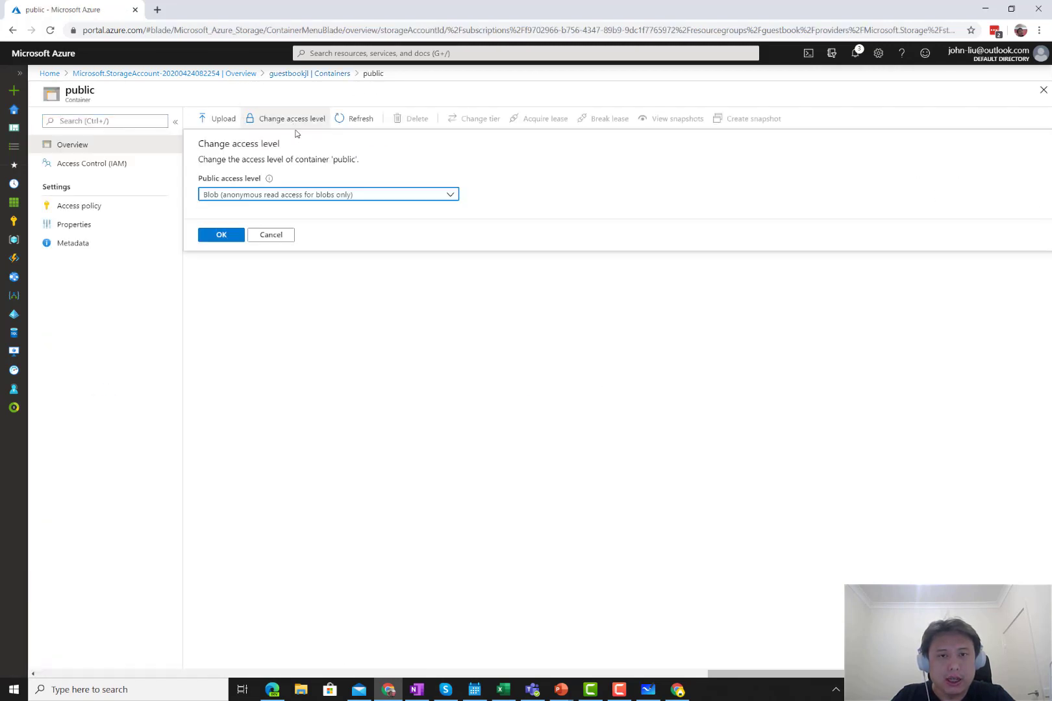
{"action": "left_click", "coordinate": [452, 197]}
{"action": "left_click", "coordinate": [451, 227]}
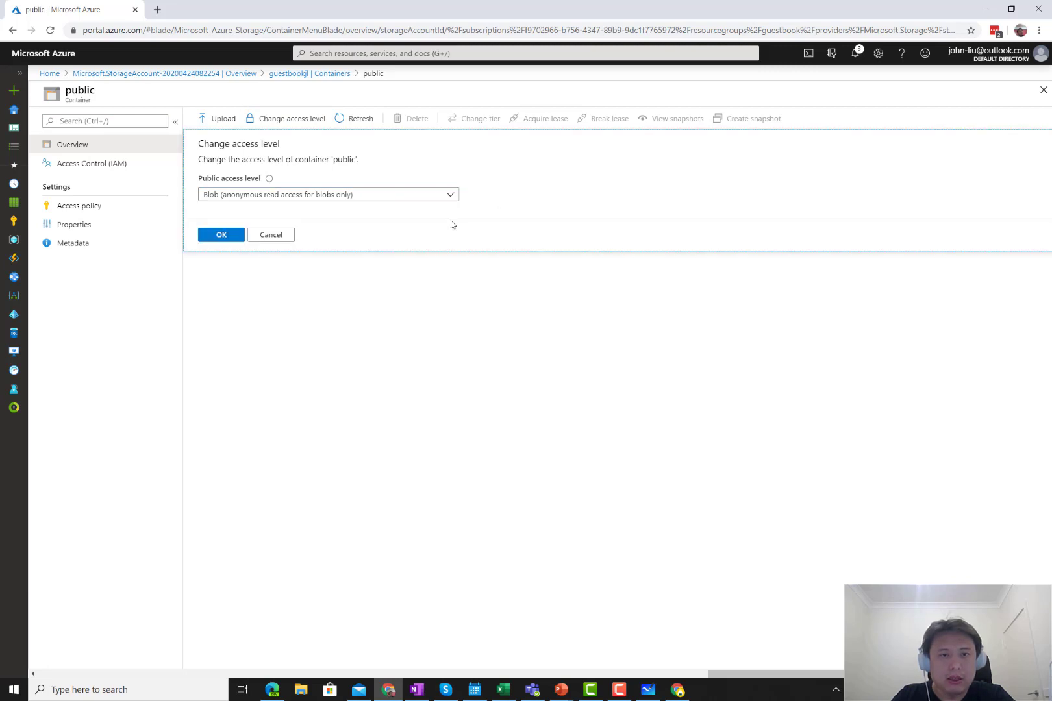
{"action": "left_click", "coordinate": [272, 235]}
{"action": "left_click", "coordinate": [310, 308]}
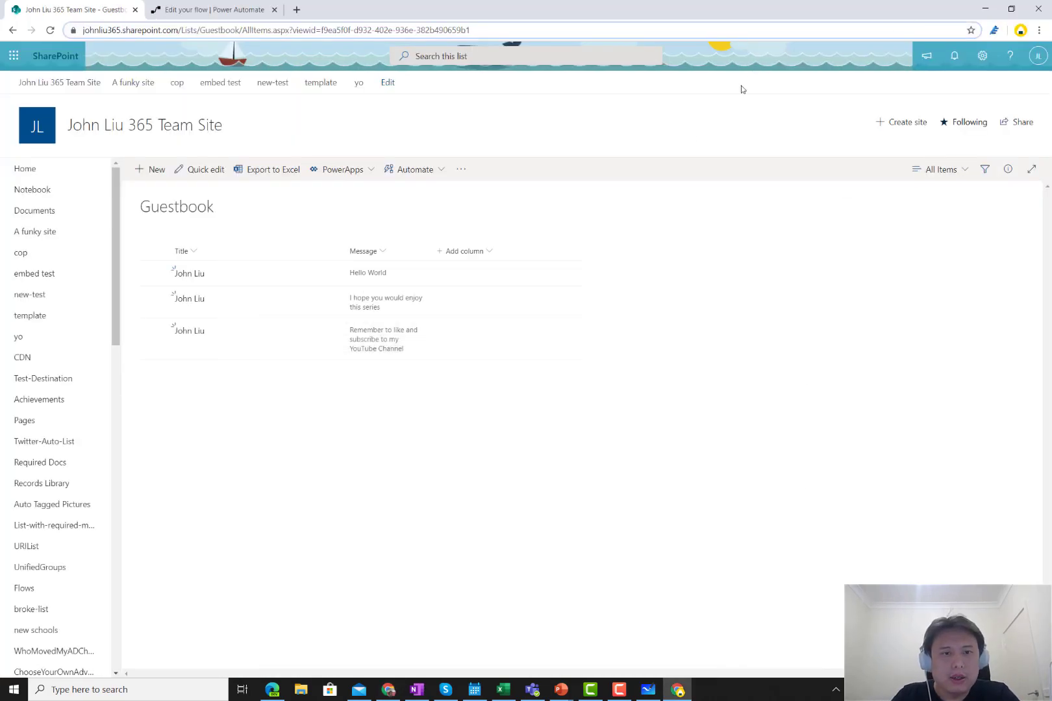
- In Power Automate, create a blank instant flow with the Manually trigger a flow trigger and name it "Update Public Site"
{"action": "key", "text": "ctrl+Tab"}
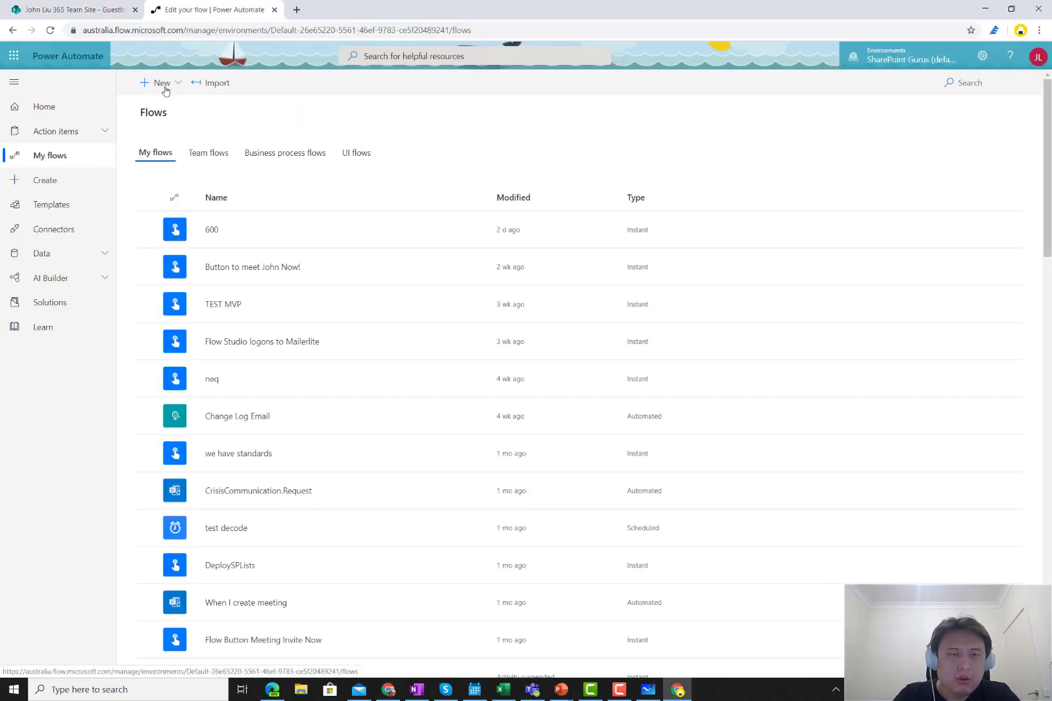
{"action": "left_click", "coordinate": [162, 83]}
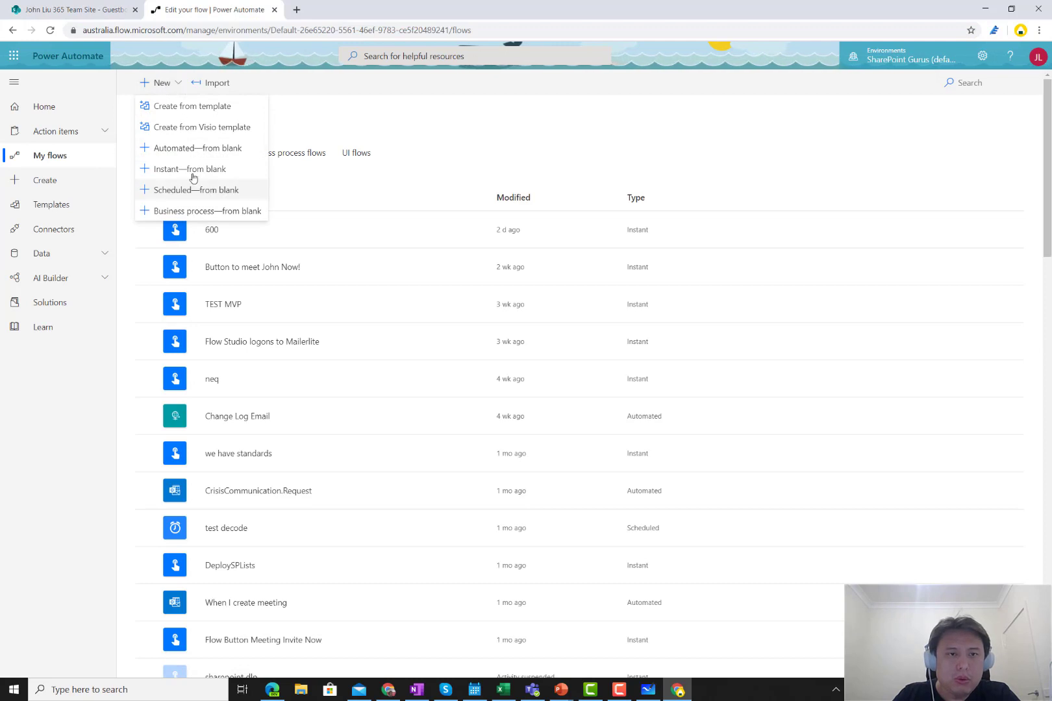
{"action": "left_click", "coordinate": [281, 174]}
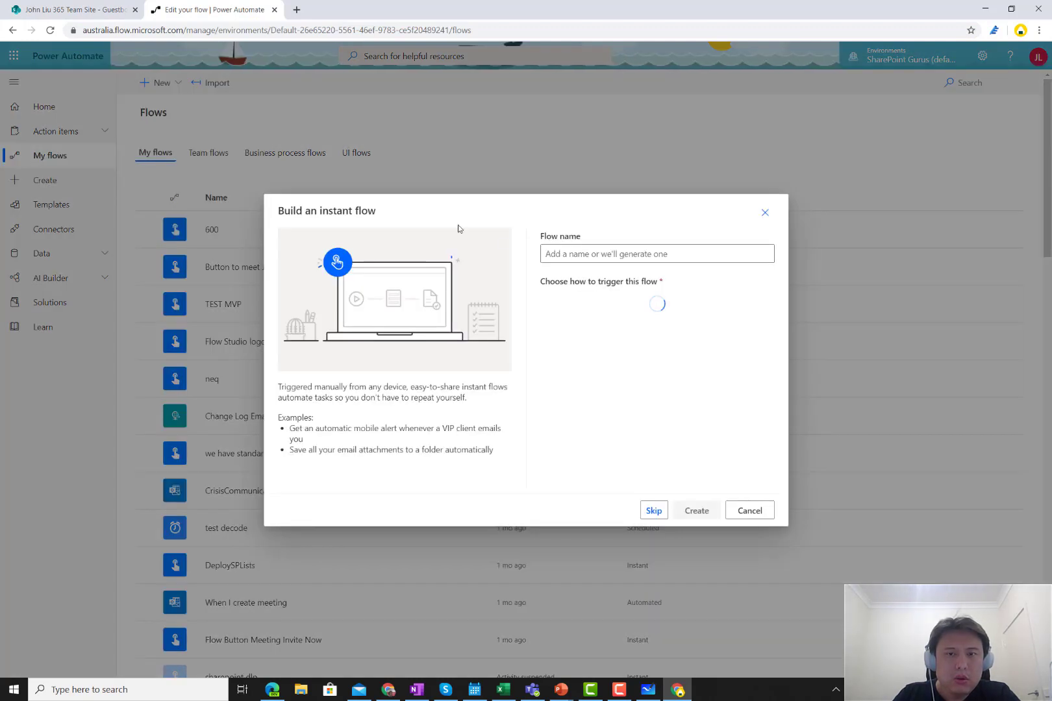
{"action": "left_click", "coordinate": [621, 313]}
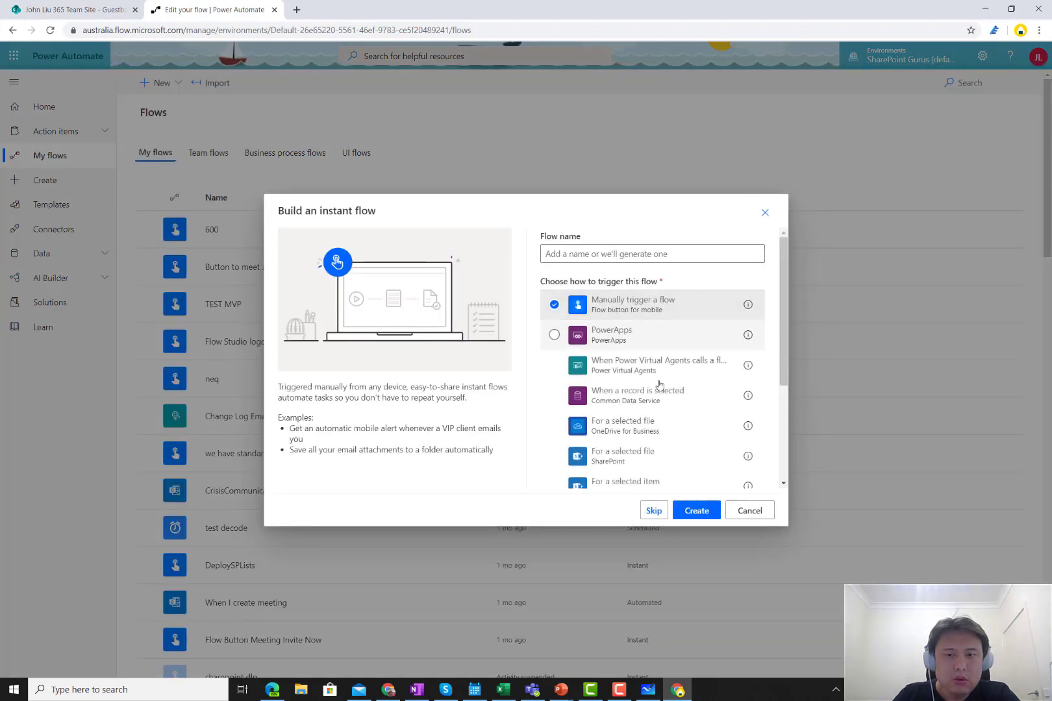
{"action": "left_click", "coordinate": [693, 511]}
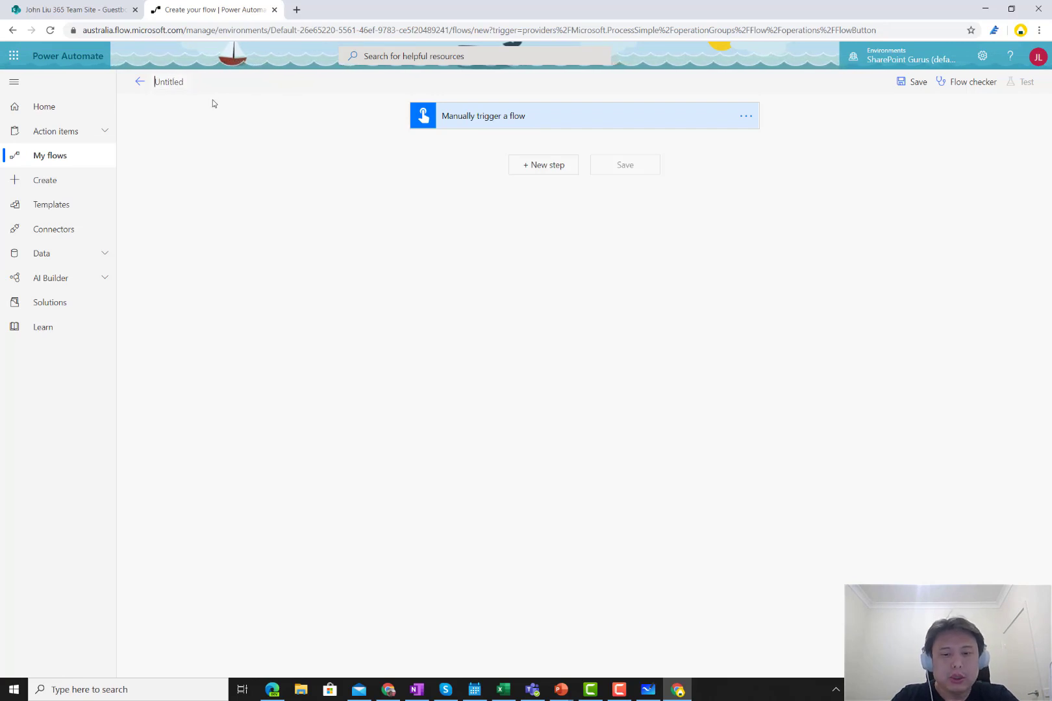
{"action": "key", "text": "ctrl+a"}
{"action": "type", "text": "Update Public Site"}
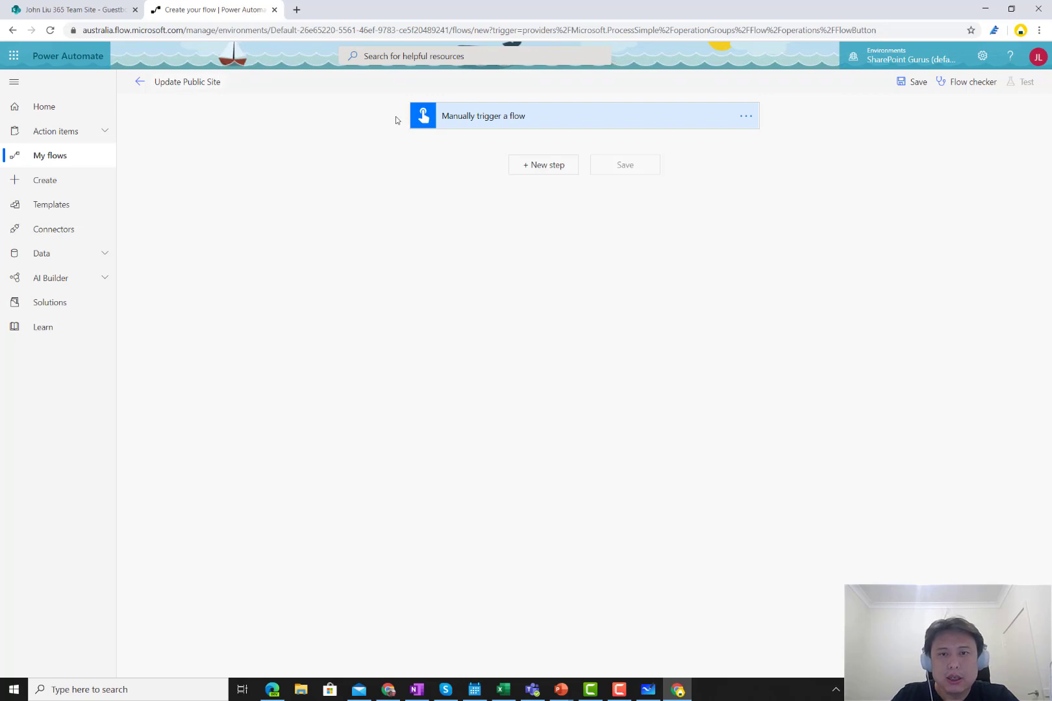
- Add a new step to the flow and look up the actions of the SharePoint connector
{"action": "left_click", "coordinate": [536, 167]}
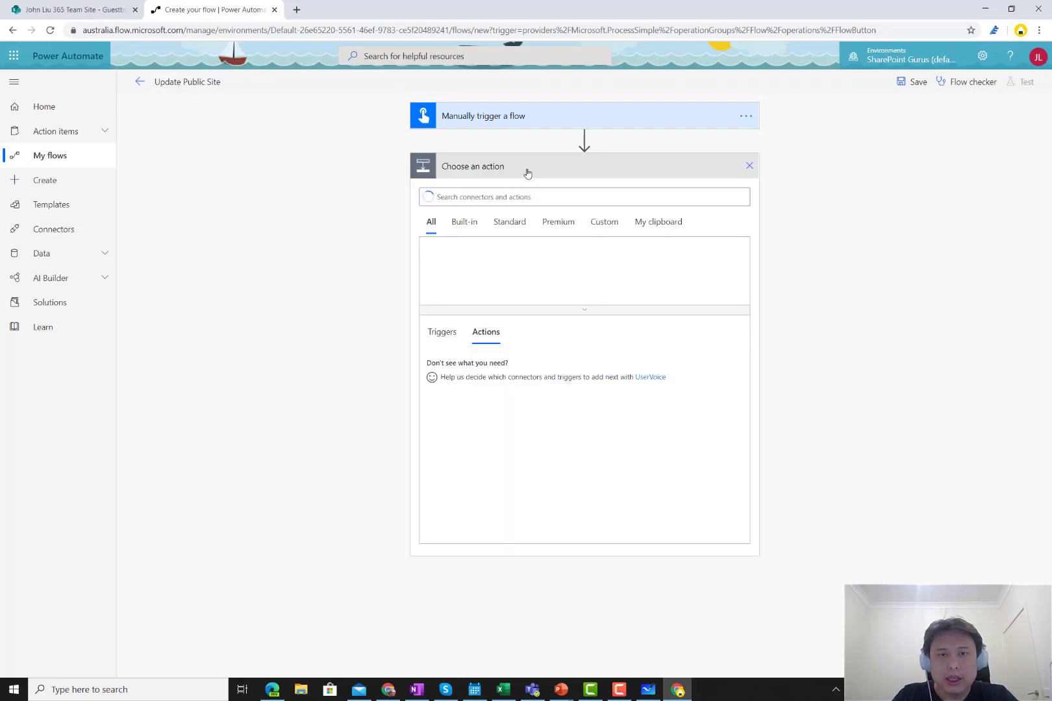
{"action": "left_click", "coordinate": [486, 196]}
{"action": "type", "text": "sharepoint"}
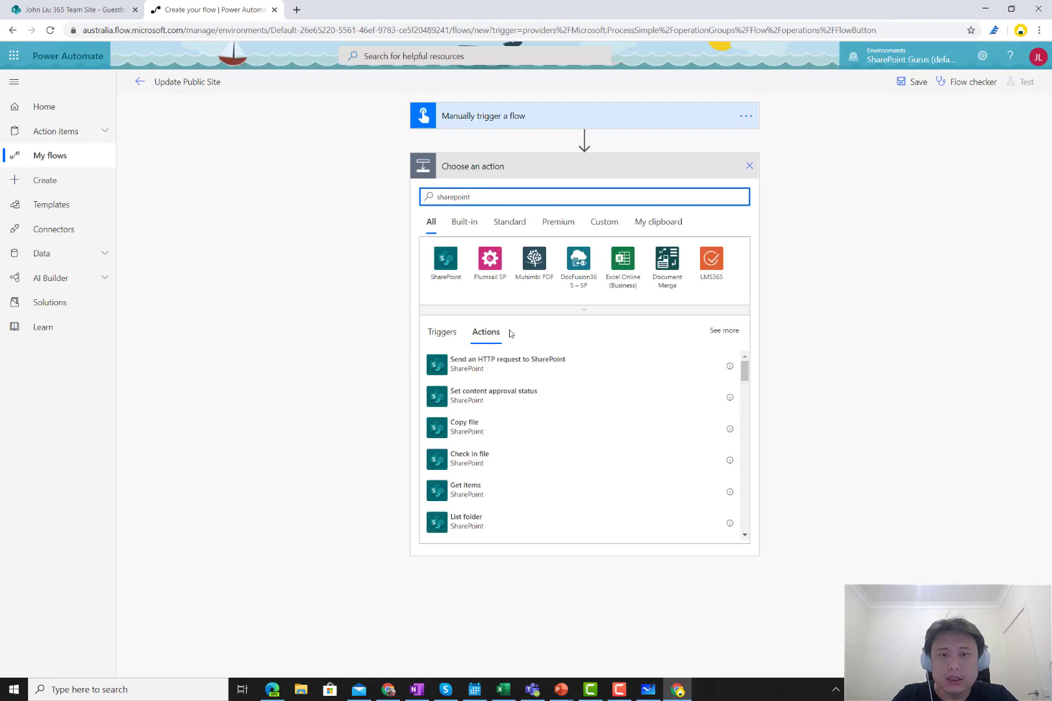
{"action": "left_click", "coordinate": [442, 259]}
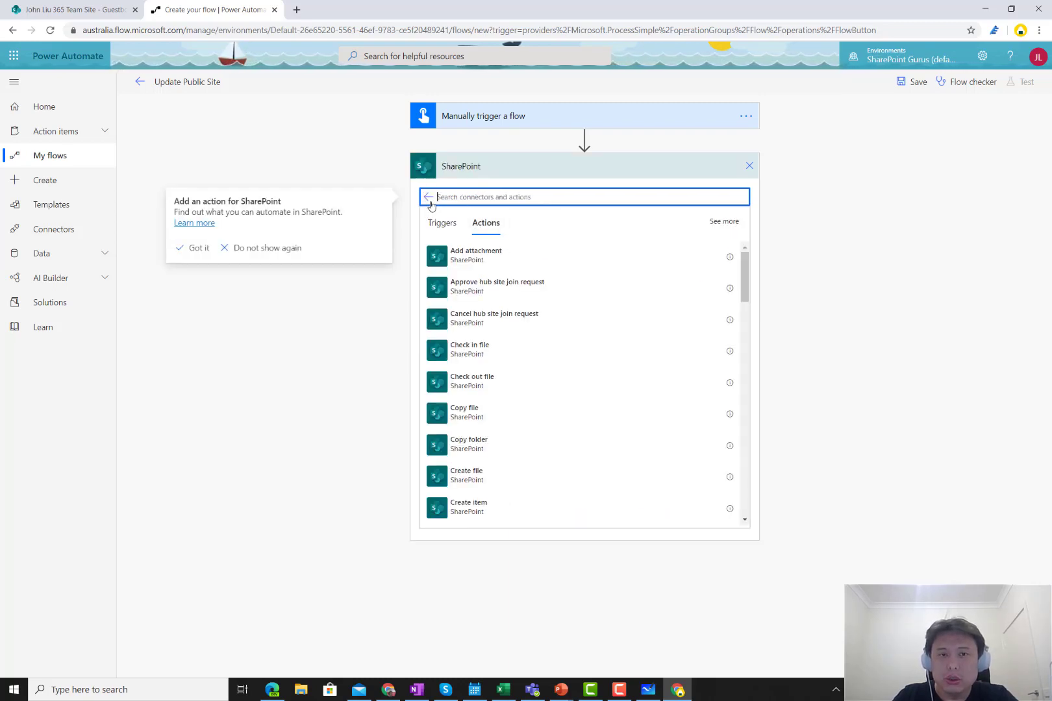
- Search all connectors for "SQL" and expand the list of matching connectors
{"action": "left_click", "coordinate": [428, 197]}
{"action": "type", "text": "SQL"}
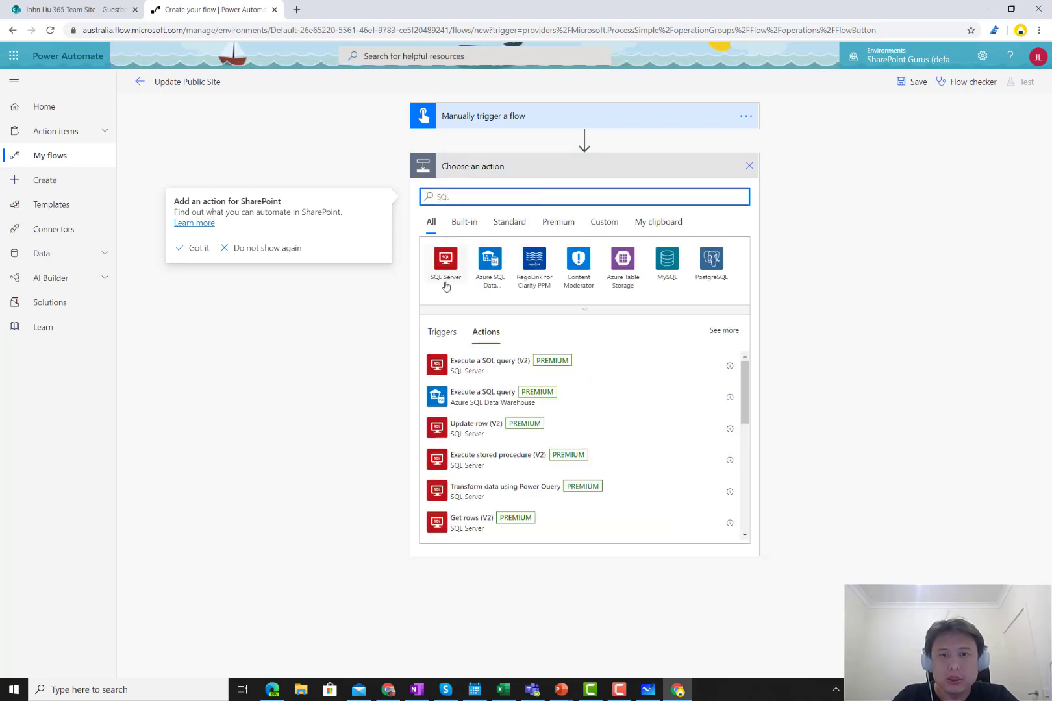
{"action": "left_click", "coordinate": [584, 310]}
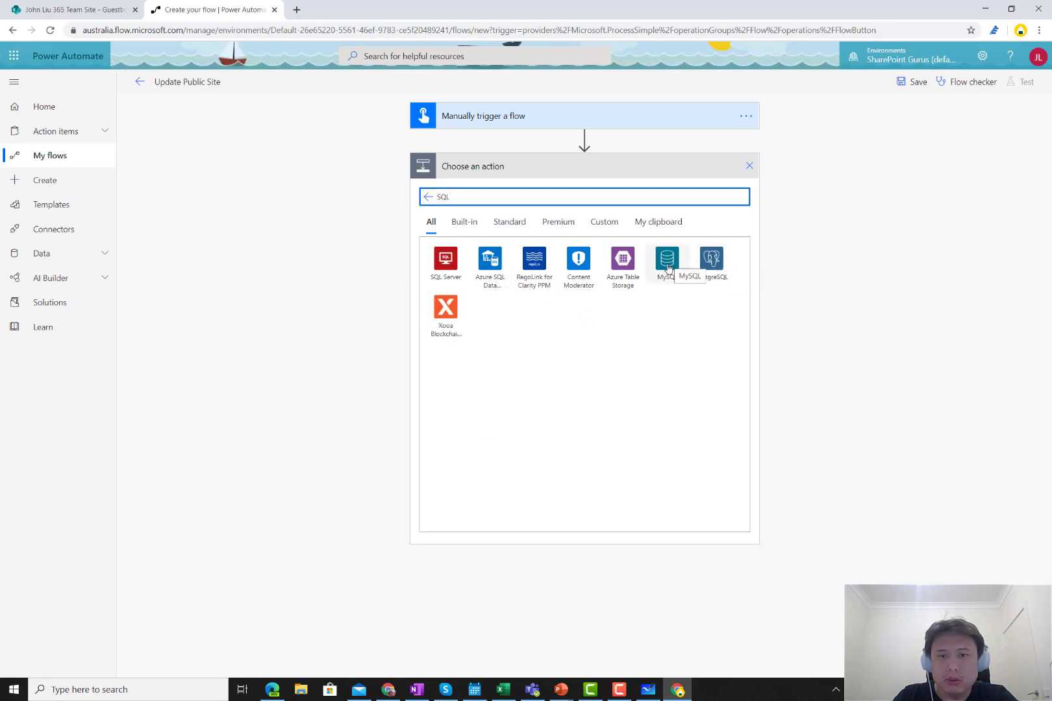
- Replace the connector search with "Amazon" to see the matching connectors
{"action": "double_click", "coordinate": [462, 195]}
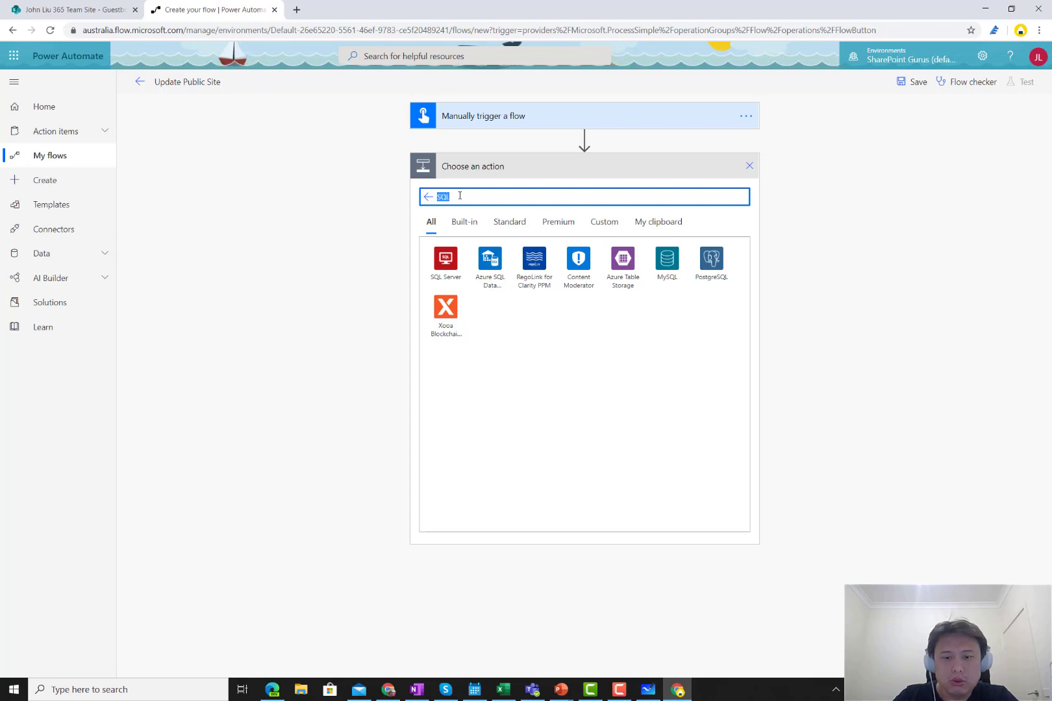
{"action": "type", "text": "Az"}
{"action": "key", "text": "BackSpace"}
{"action": "type", "text": "m"}
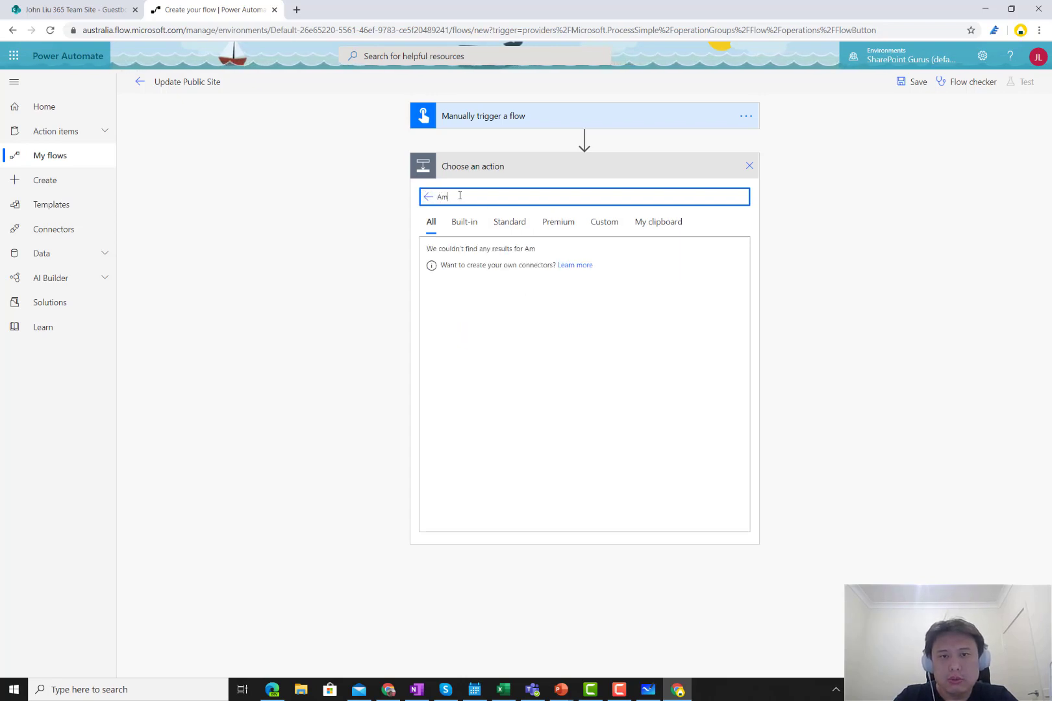
{"action": "type", "text": "azon"}
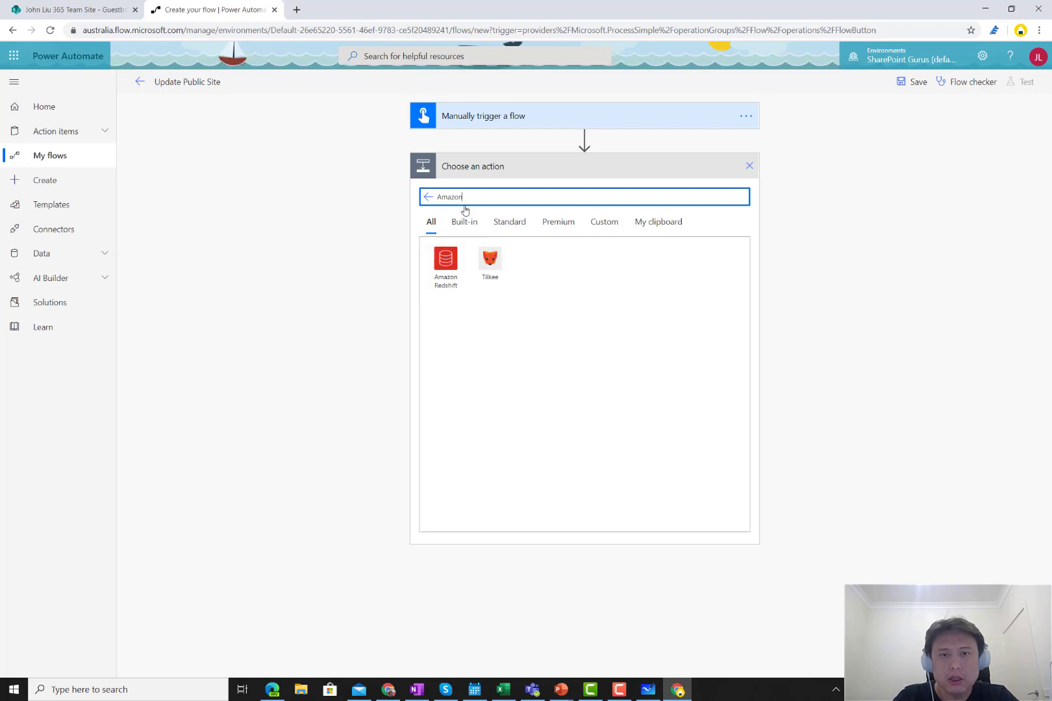
- Clear the connector search and look for "HTTP" connectors
{"action": "key", "text": "ctrl+a"}
{"action": "key", "text": "BackSpace"}
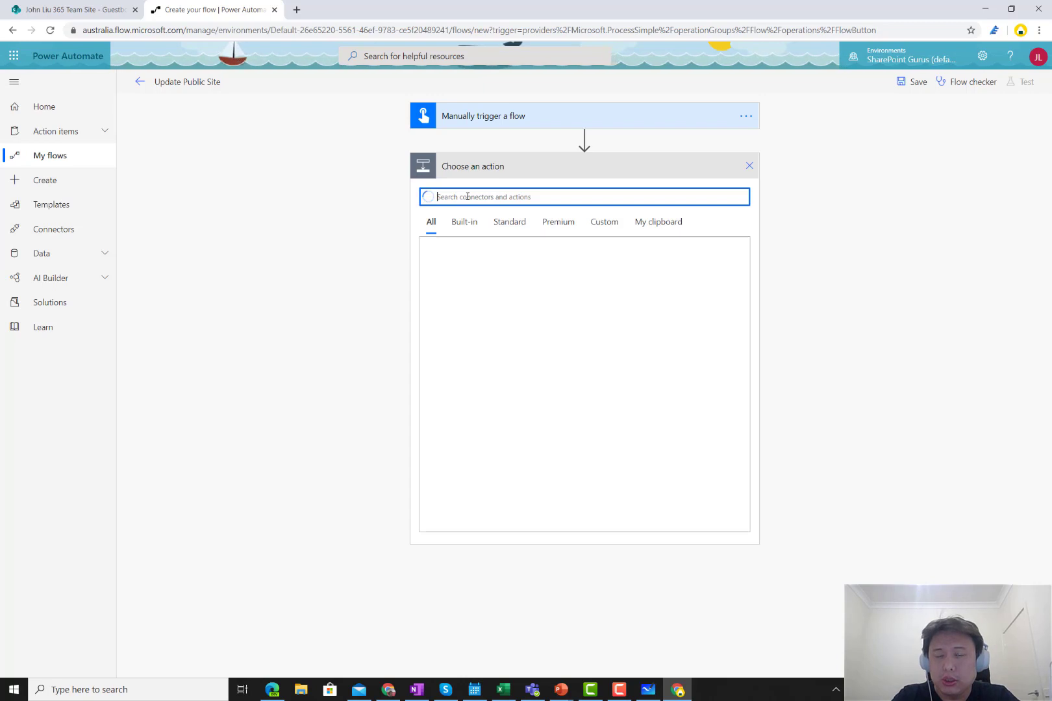
{"action": "type", "text": "HTTP"}
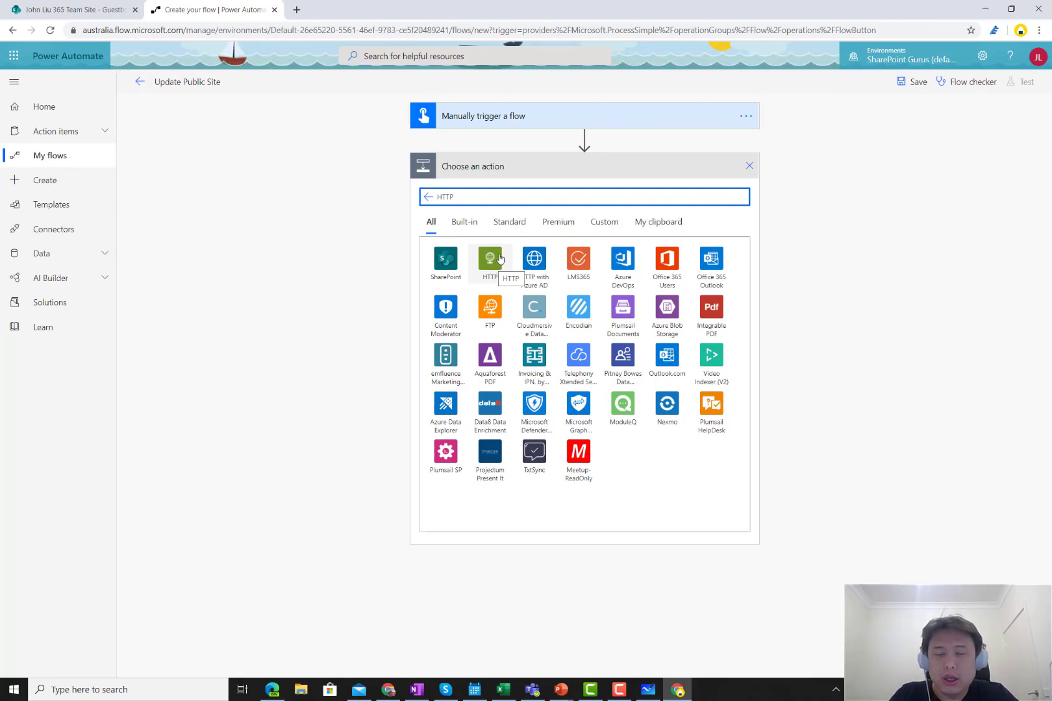
- Search the actions for "sharepoint" and add the SharePoint Get items action
{"action": "double_click", "coordinate": [476, 198]}
{"action": "key", "text": "BackSpace"}
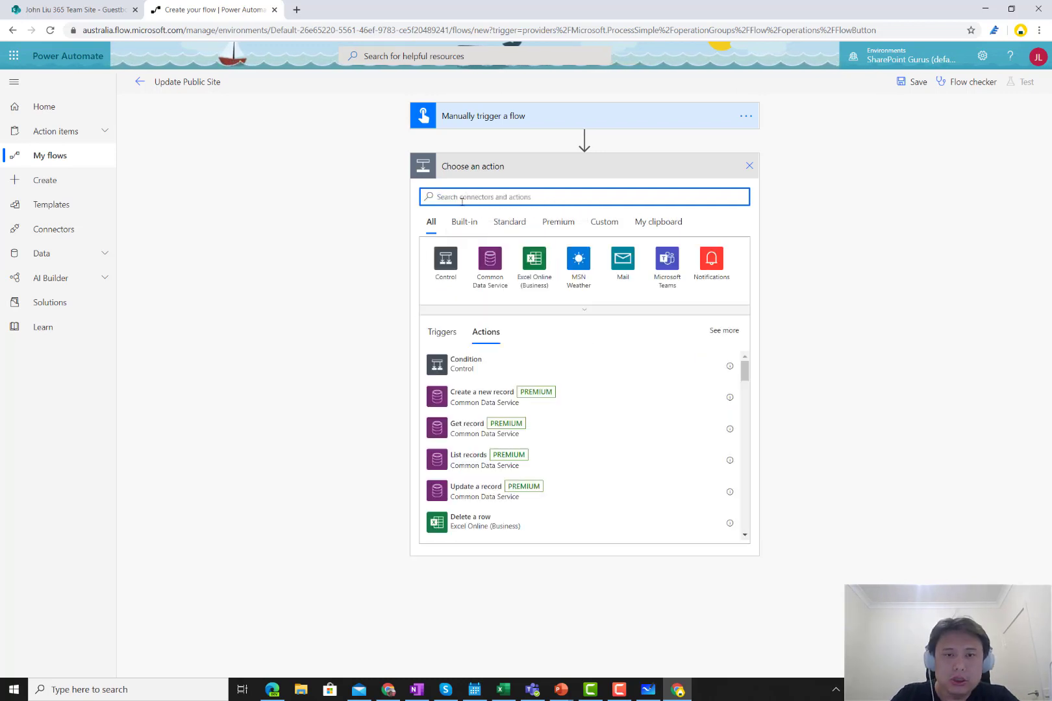
{"action": "type", "text": "sharepoi"}
{"action": "type", "text": "nt"}
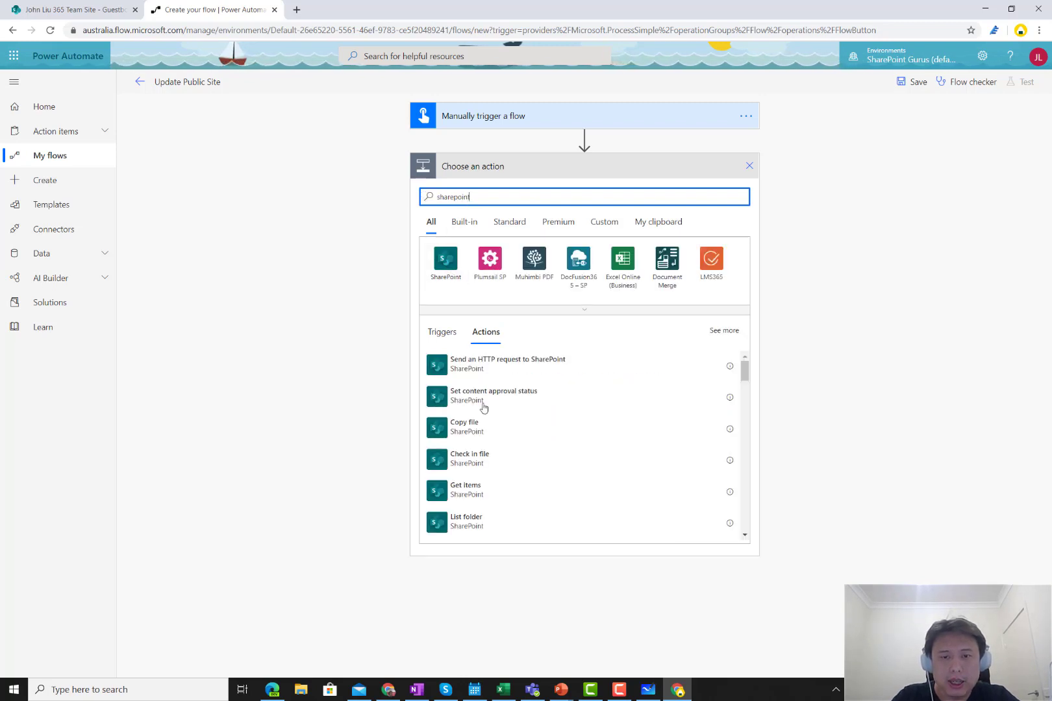
{"action": "left_click", "coordinate": [485, 492]}
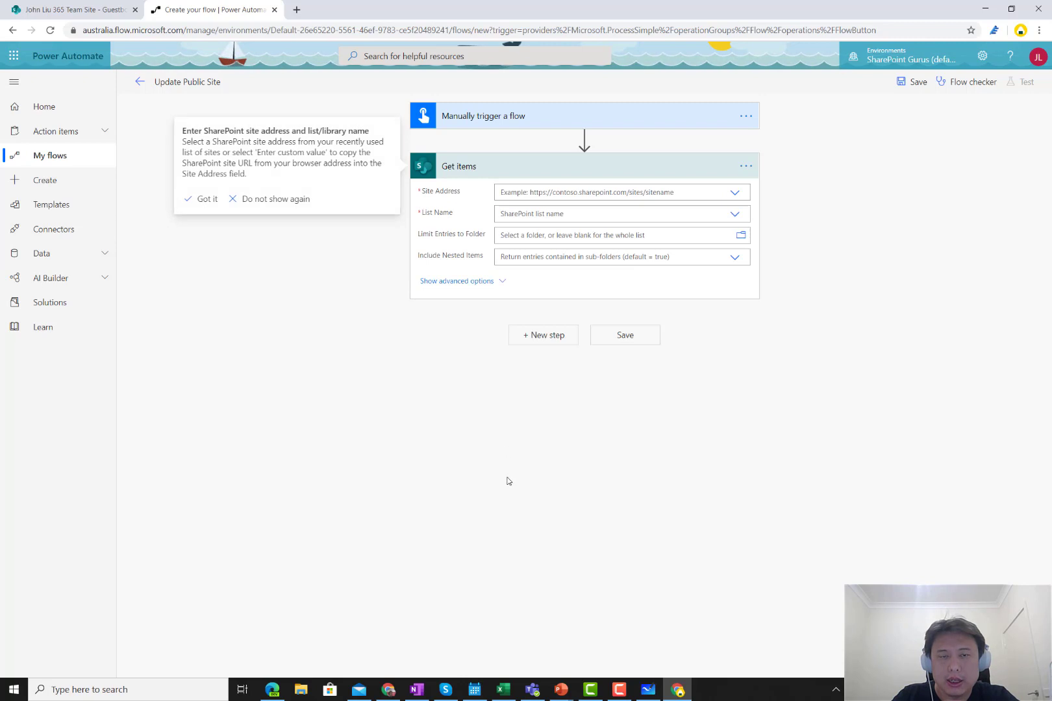
- Point the Get items action to the root 365 Team Site and its Guestbook list
{"action": "left_click", "coordinate": [737, 200]}
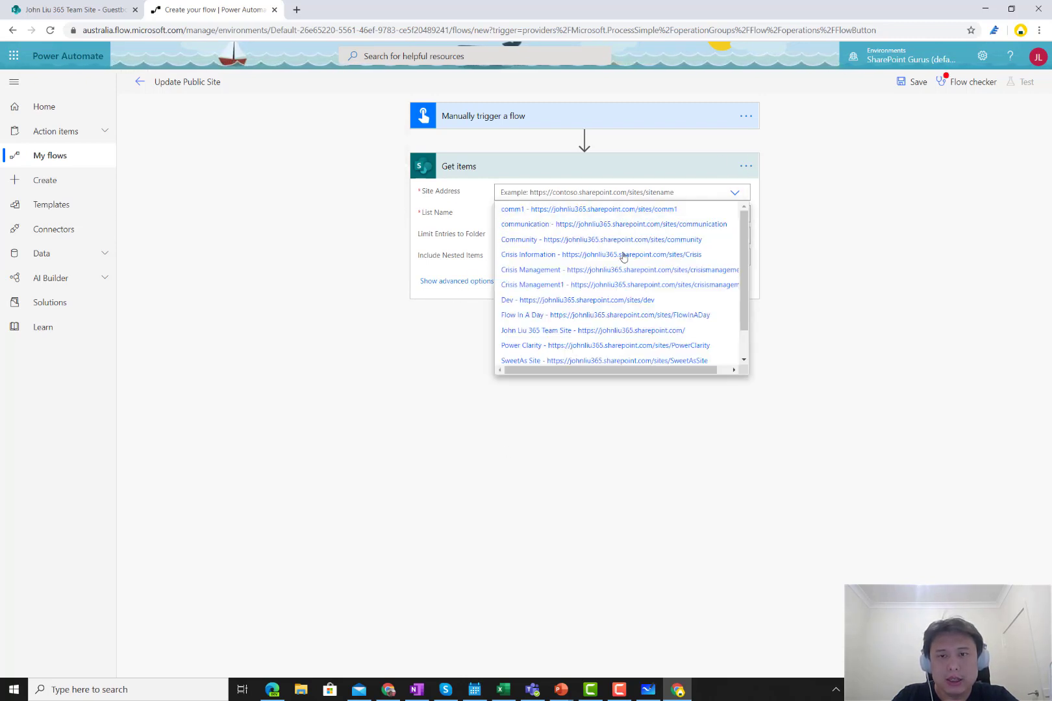
{"action": "left_click", "coordinate": [664, 331]}
{"action": "left_click", "coordinate": [736, 214]}
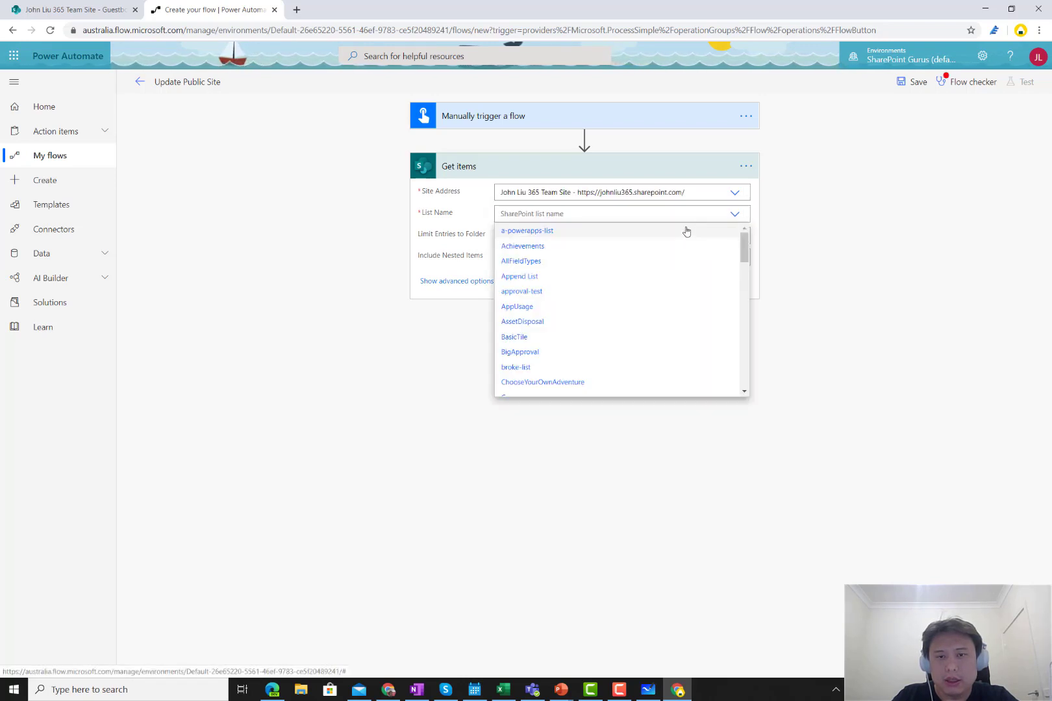
{"action": "scroll", "coordinate": [655, 316], "scroll_direction": "down", "scroll_amount": 2}
{"action": "scroll", "coordinate": [656, 316], "scroll_direction": "down", "scroll_amount": 1}
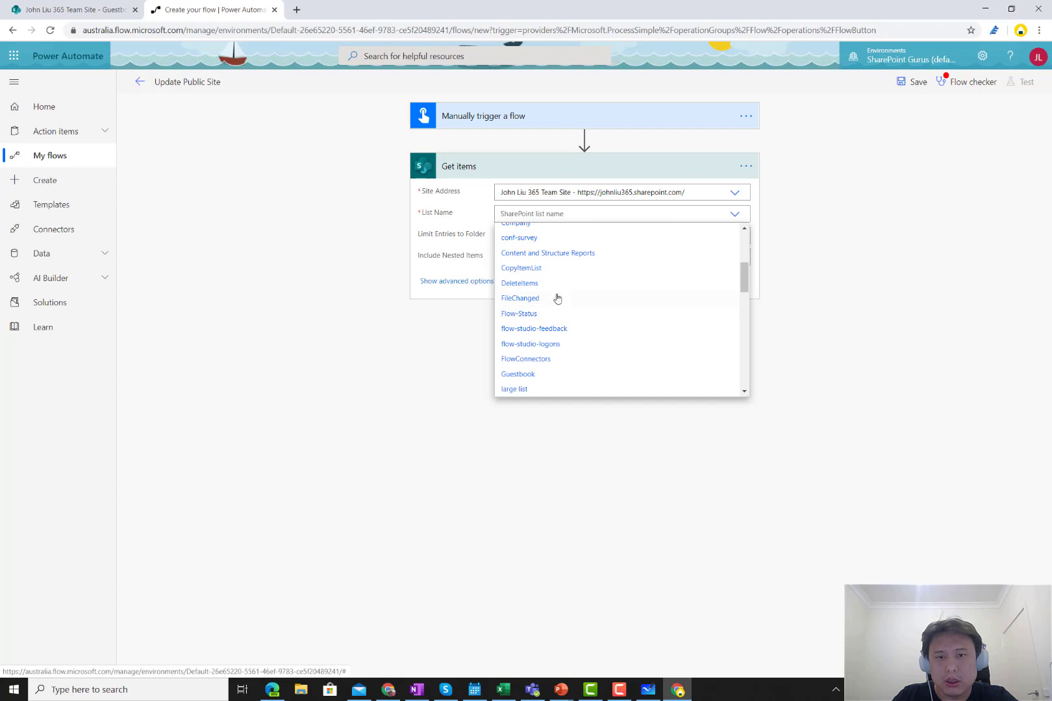
{"action": "left_click", "coordinate": [519, 374]}
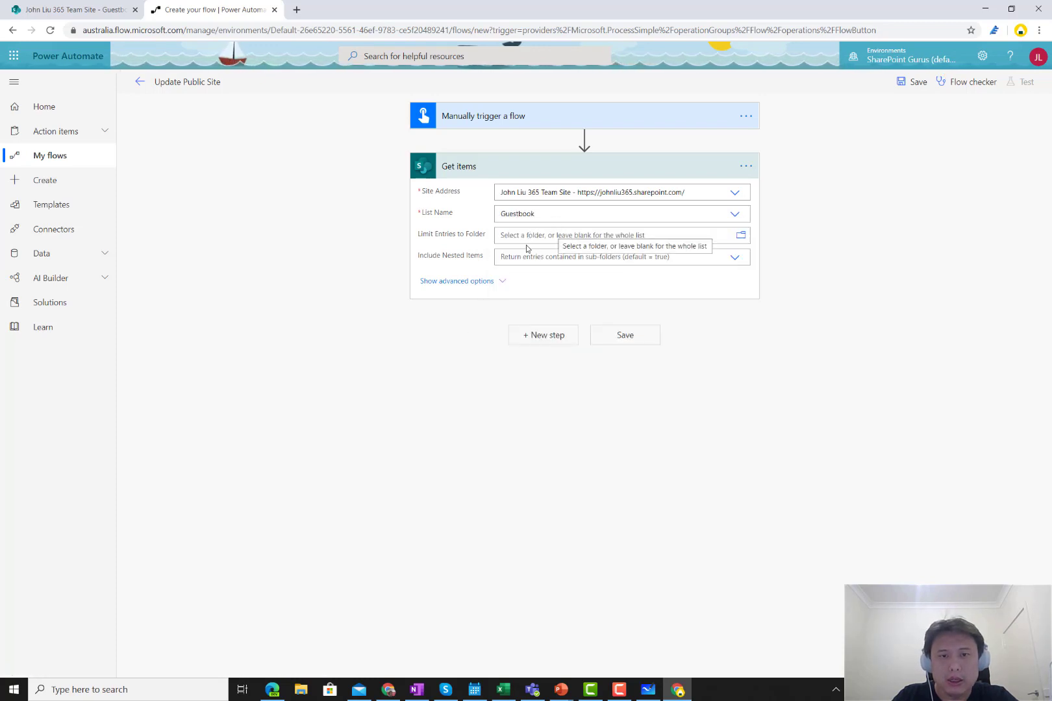
- Reveal the advanced options of the Get items action and start editing its Order By query
{"action": "left_click", "coordinate": [503, 282]}
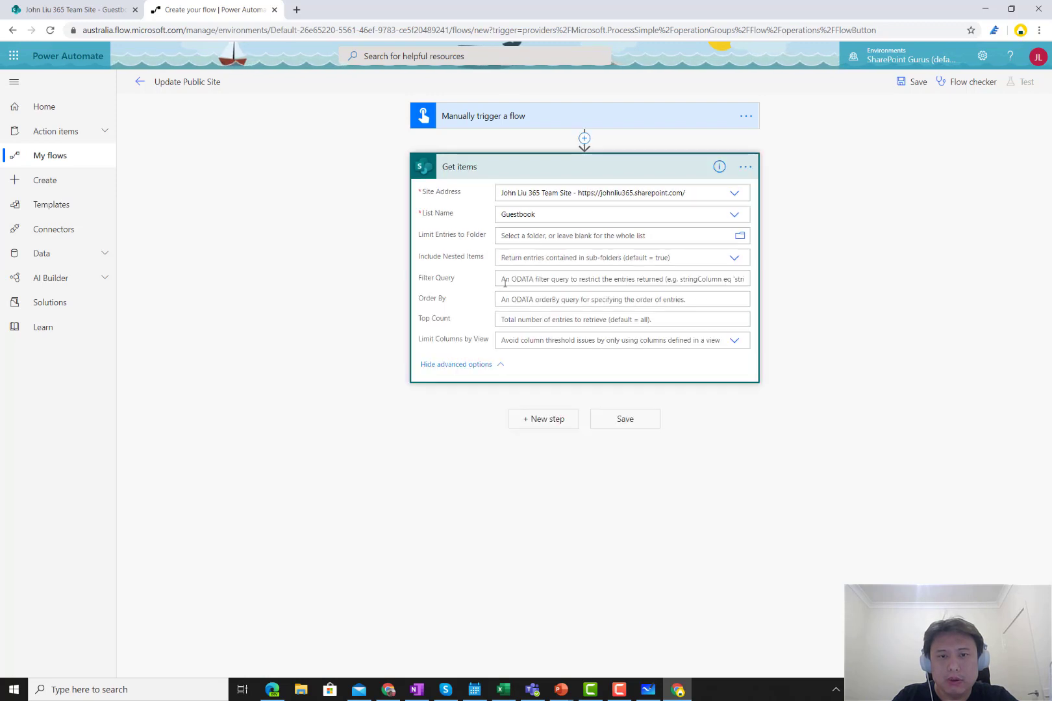
{"action": "left_click", "coordinate": [521, 319]}
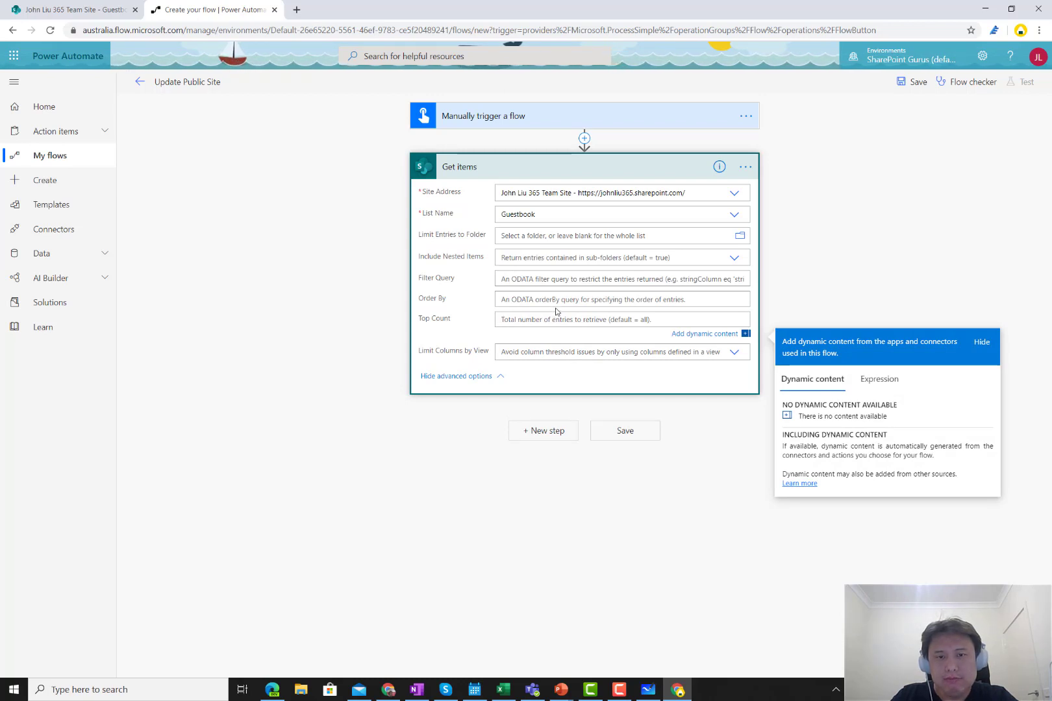
{"action": "left_click", "coordinate": [553, 299]}
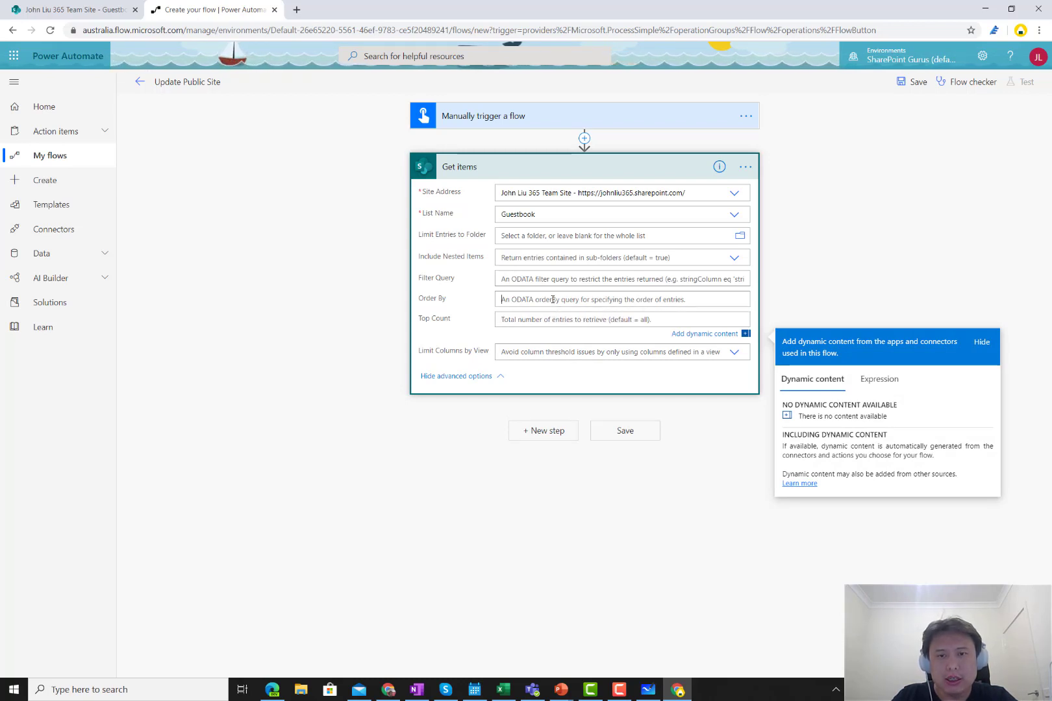
- Switch to the SharePoint Guestbook list and add the Modified column to its view
{"action": "left_click", "coordinate": [104, 12]}
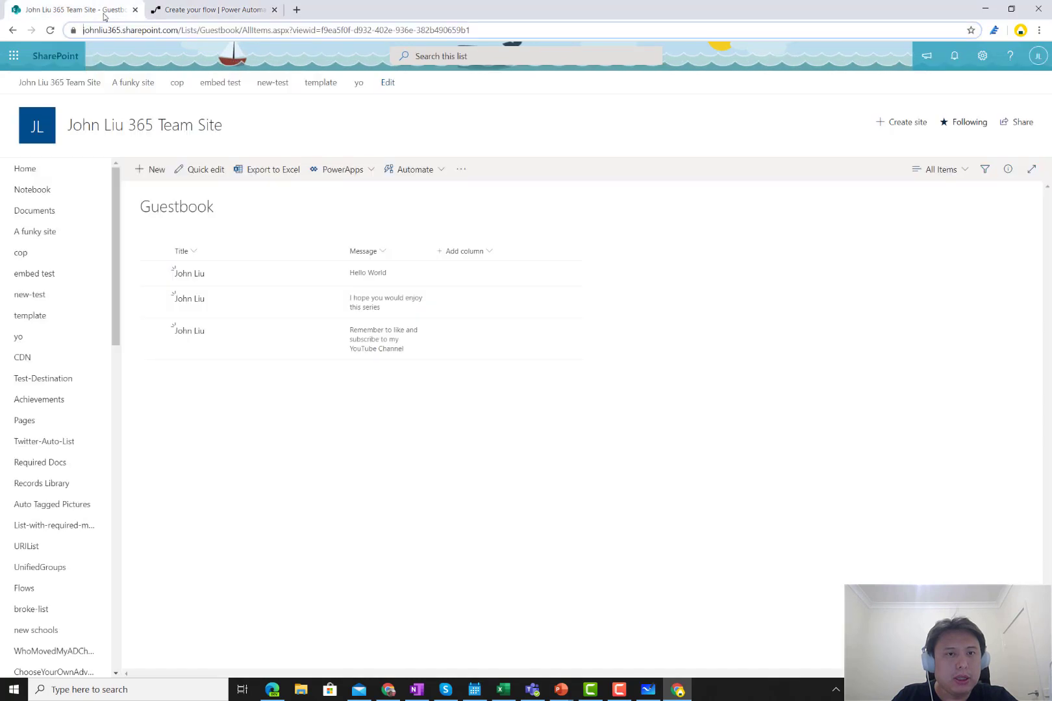
{"action": "left_click", "coordinate": [496, 260]}
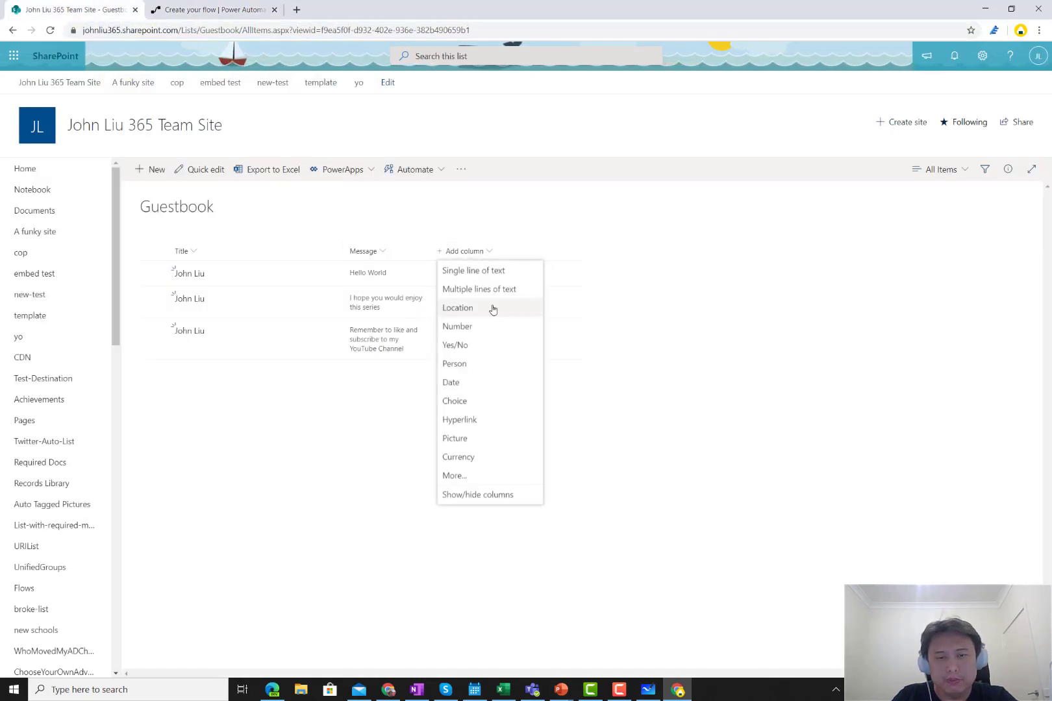
{"action": "left_click", "coordinate": [501, 496]}
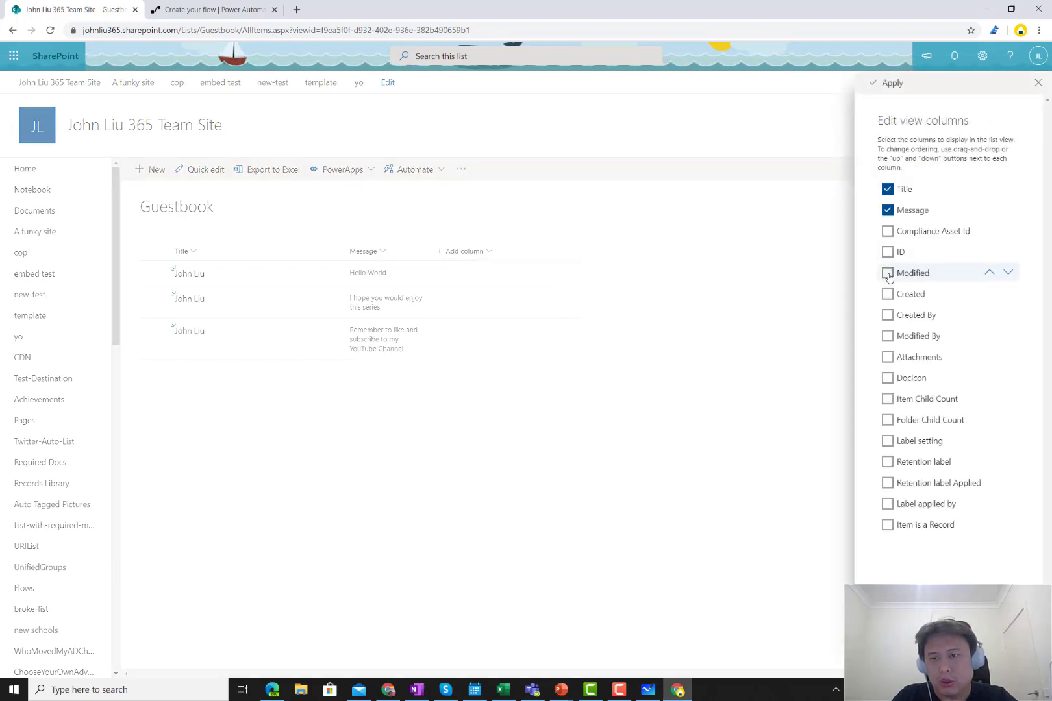
{"action": "left_click", "coordinate": [889, 275]}
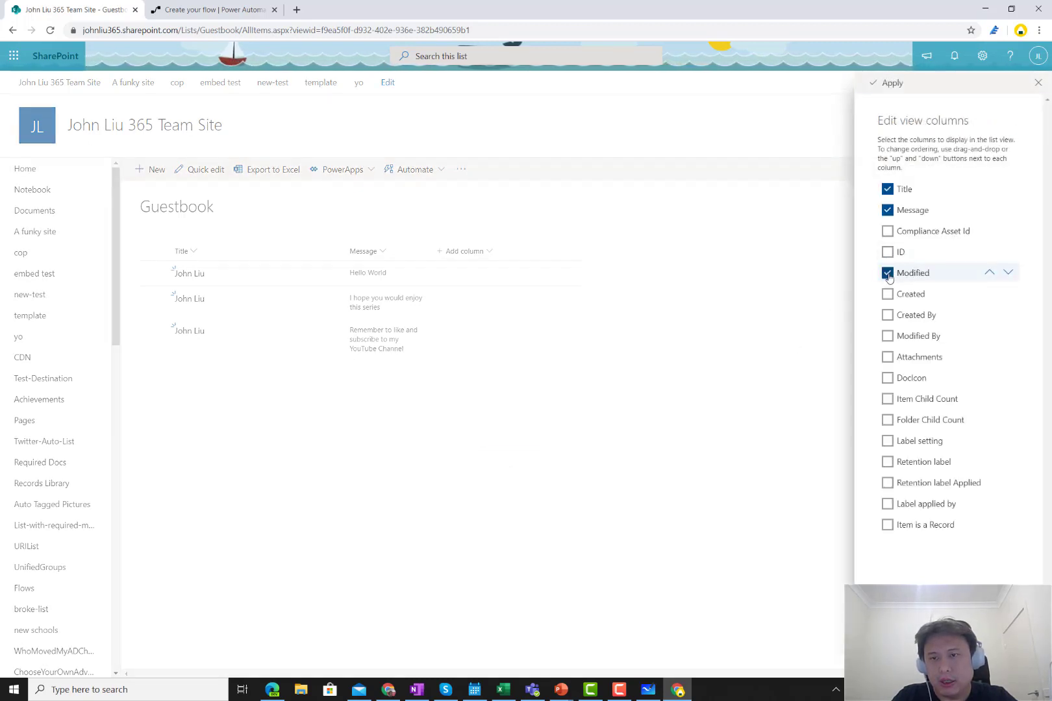
{"action": "left_click", "coordinate": [891, 85]}
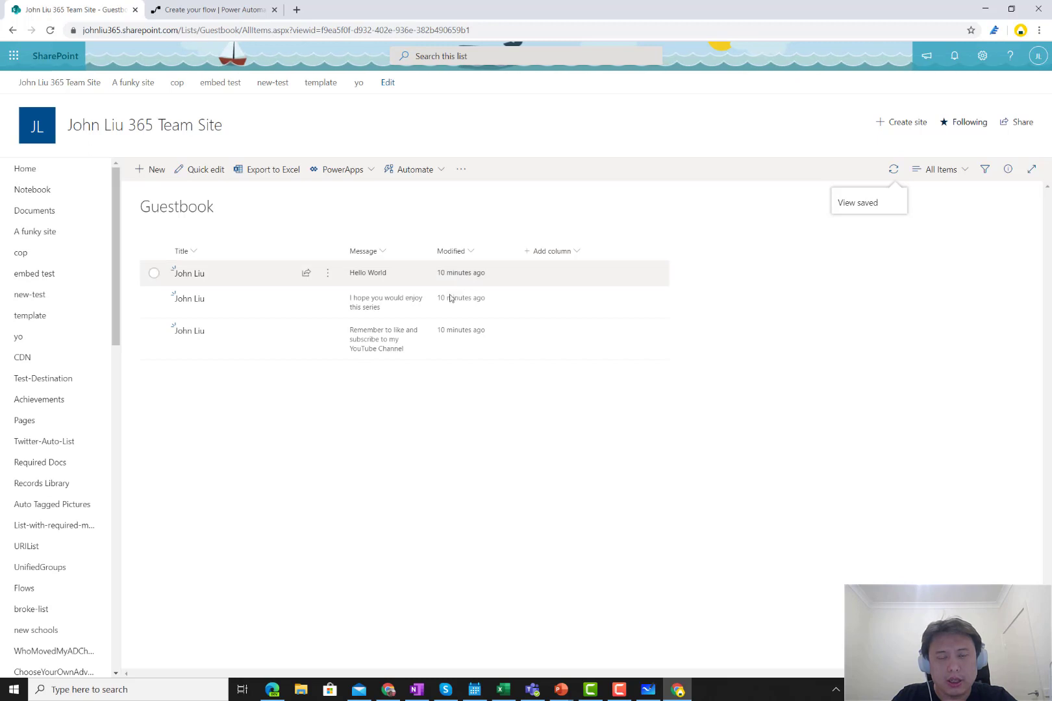
- Sort the Guestbook list by Modified from newer to older and copy the sort field name "Modified" from the page address
{"action": "left_click", "coordinate": [463, 256]}
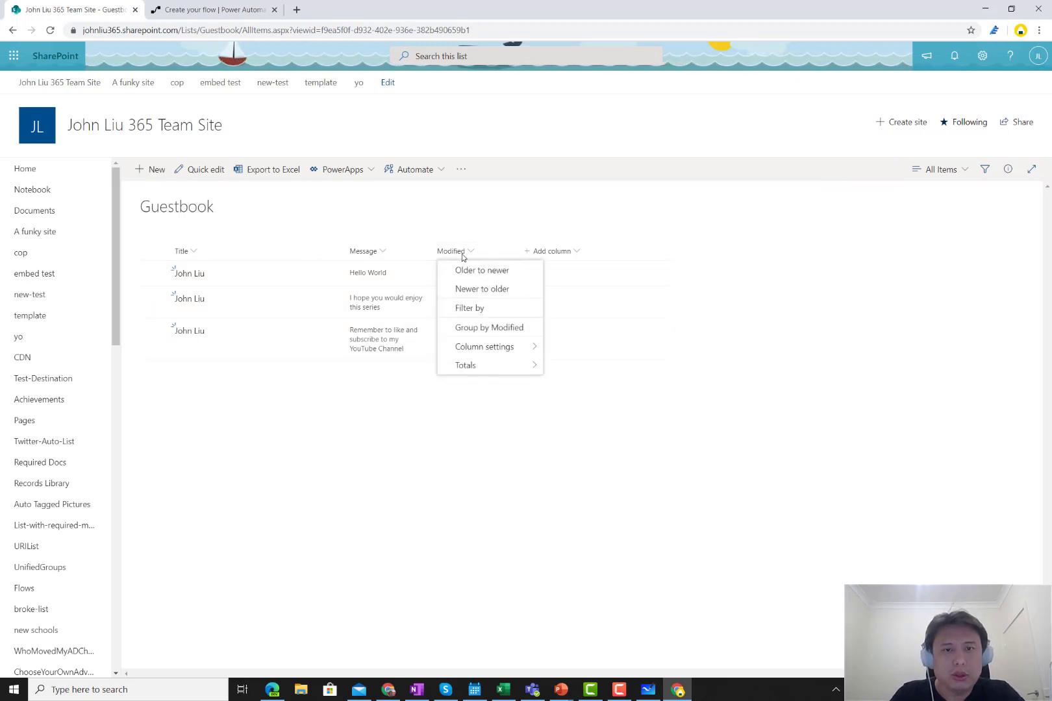
{"action": "left_click", "coordinate": [476, 290]}
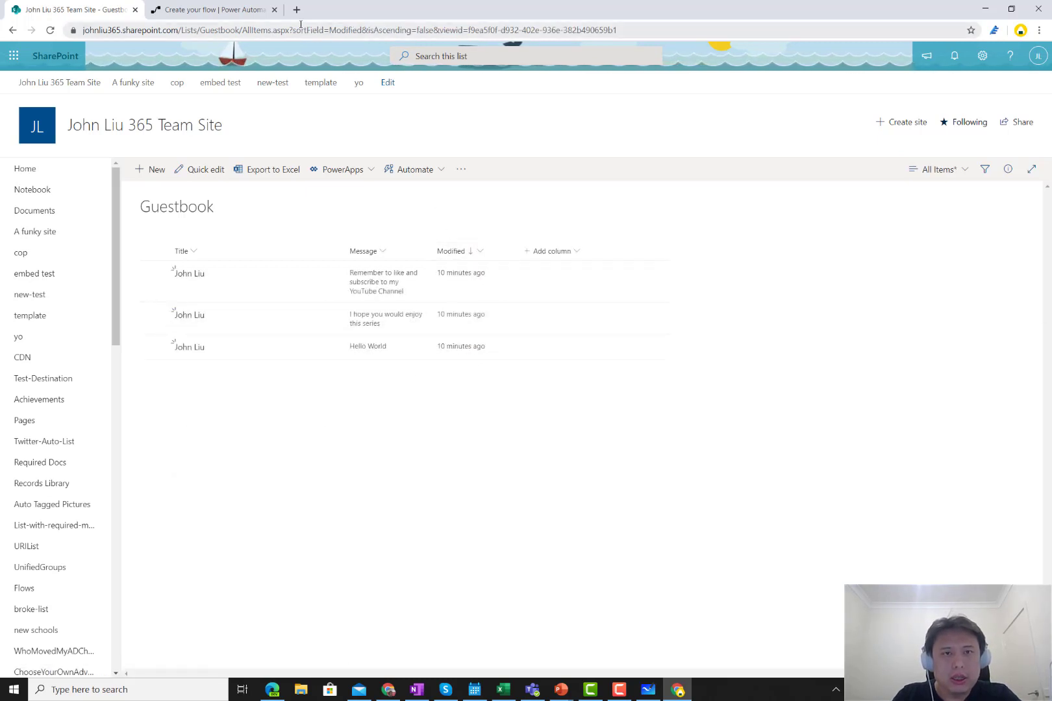
{"action": "left_click", "coordinate": [333, 29]}
{"action": "double_click", "coordinate": [371, 30]}
{"action": "key", "text": "ctrl+c"}
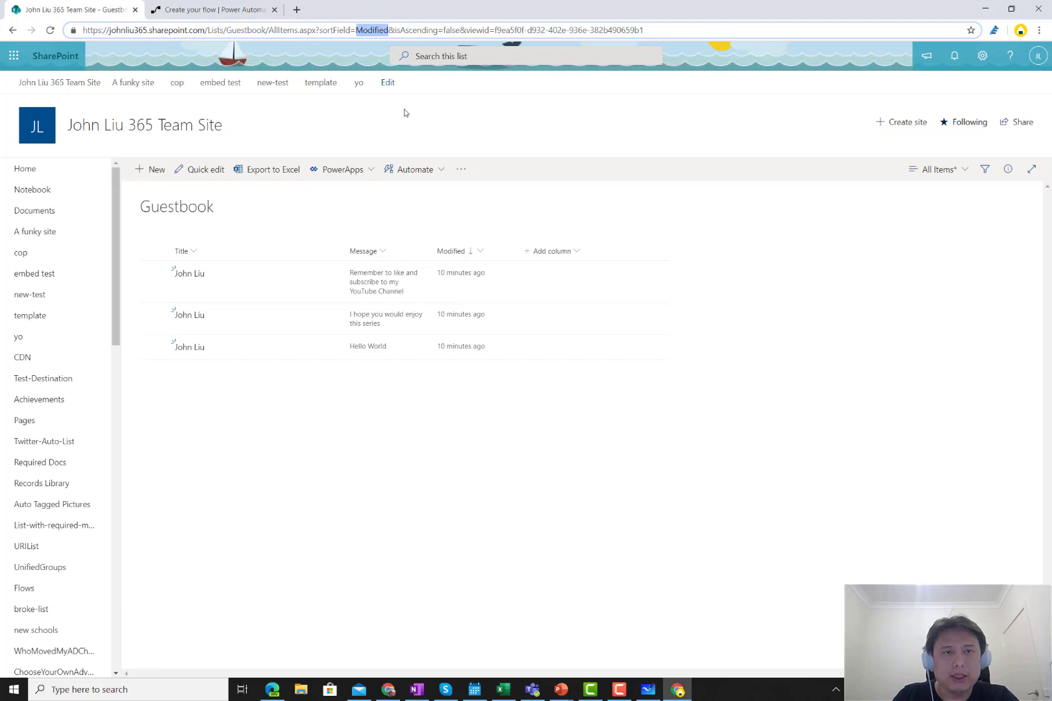
- Return to the Power Automate flow and set the Get items Order By query to "Modified desc"
{"action": "left_click", "coordinate": [220, 11]}
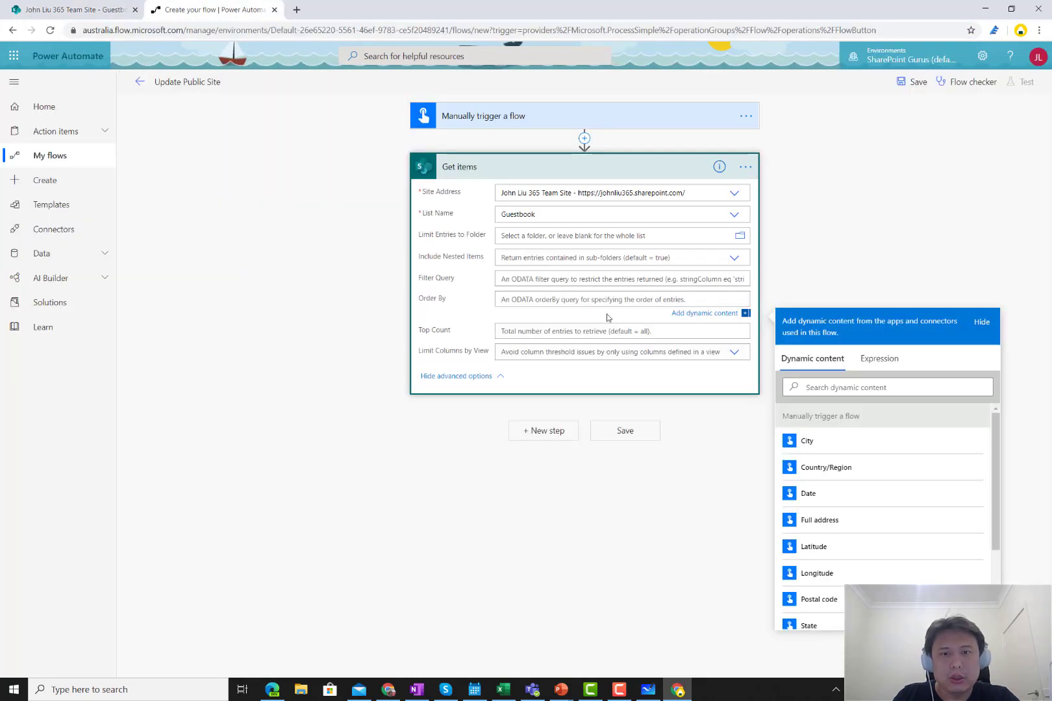
{"action": "key", "text": "ctrl+v"}
{"action": "type", "text": "d"}
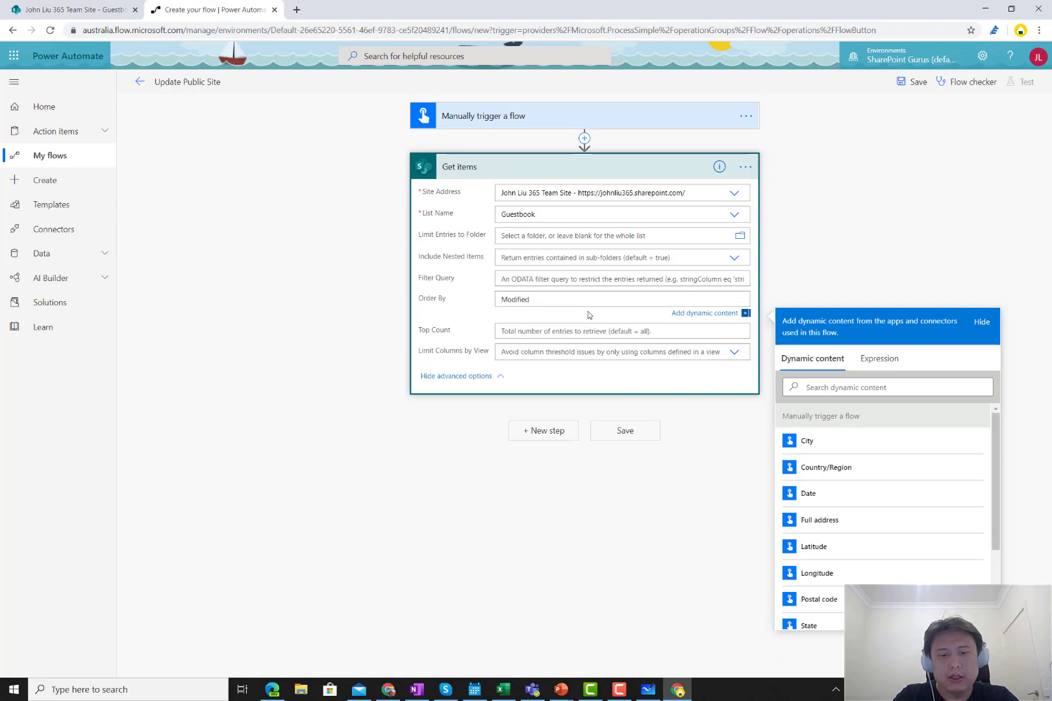
{"action": "type", "text": "esc"}
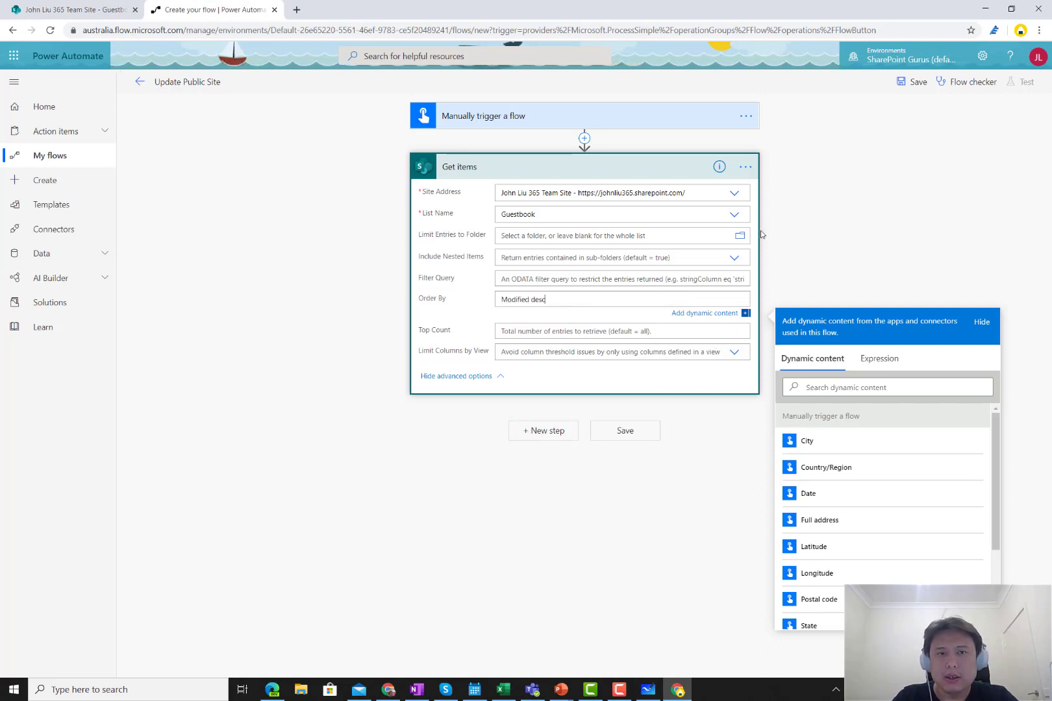
- Save the flow and test it by performing the trigger action manually
{"action": "left_click", "coordinate": [915, 81]}
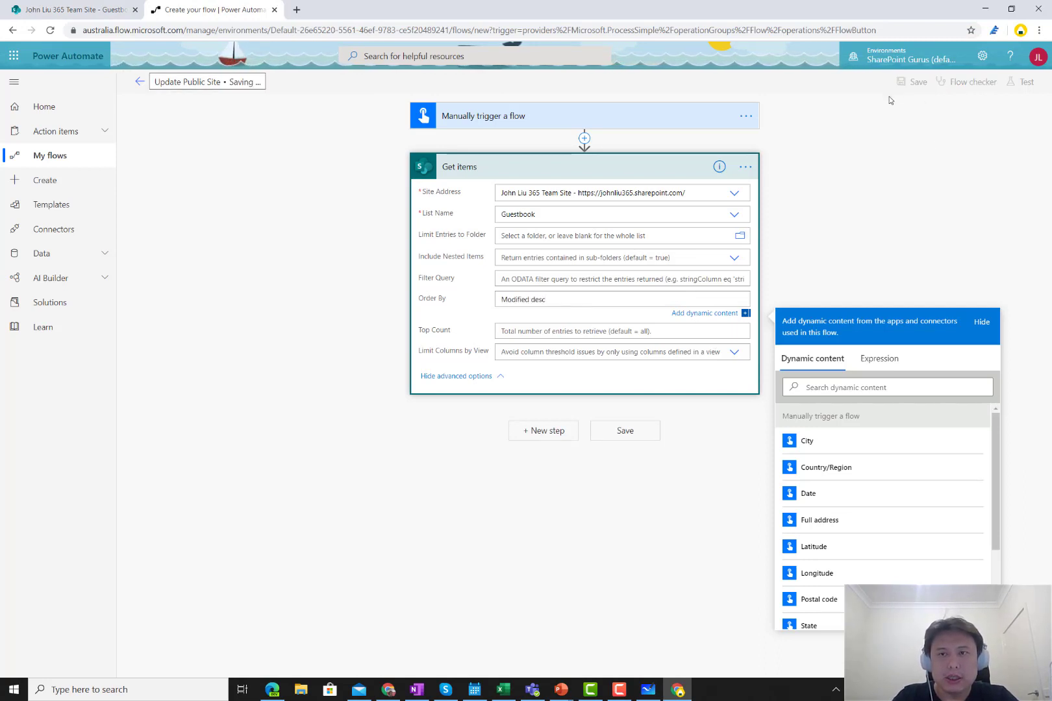
{"action": "left_click", "coordinate": [927, 110]}
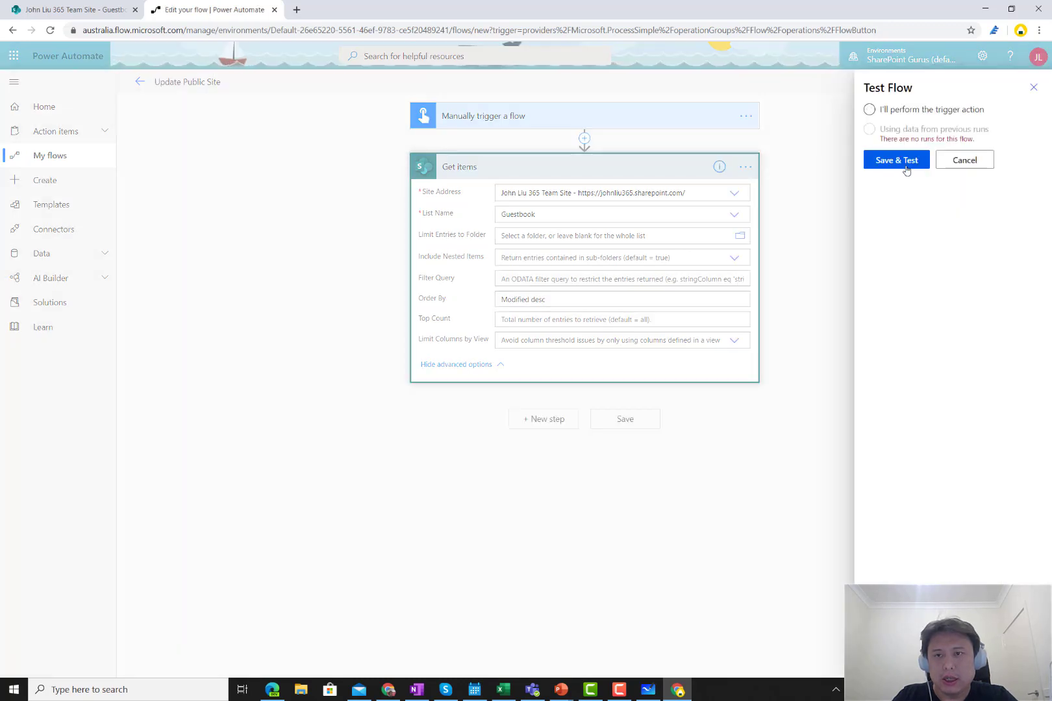
{"action": "left_click", "coordinate": [899, 162]}
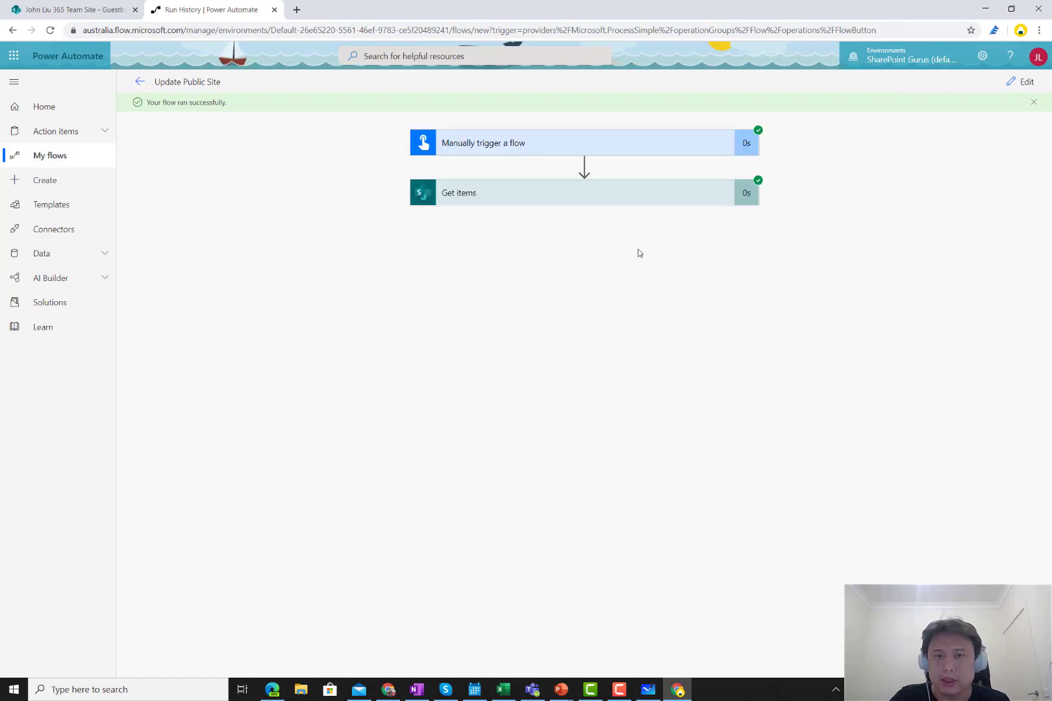
- Examine the Get items run output, checking the order and the messages of the guestbook entries in the body
{"action": "left_click", "coordinate": [611, 201]}
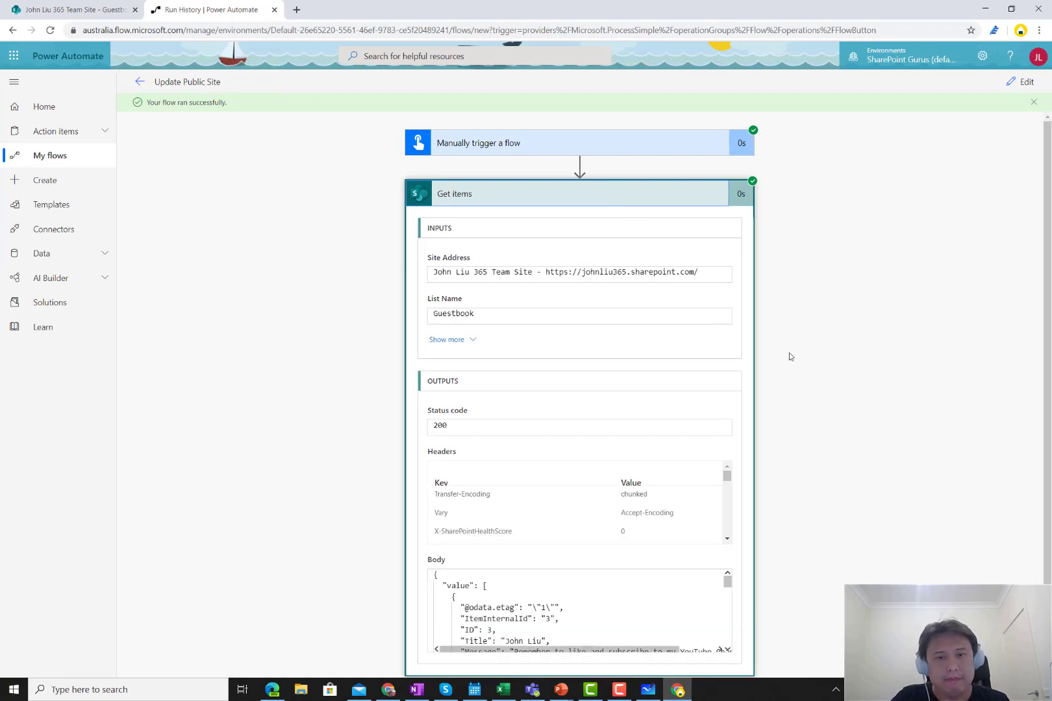
{"action": "scroll", "coordinate": [789, 354], "scroll_direction": "down", "scroll_amount": 1}
{"action": "scroll", "coordinate": [592, 558], "scroll_direction": "down", "scroll_amount": 10}
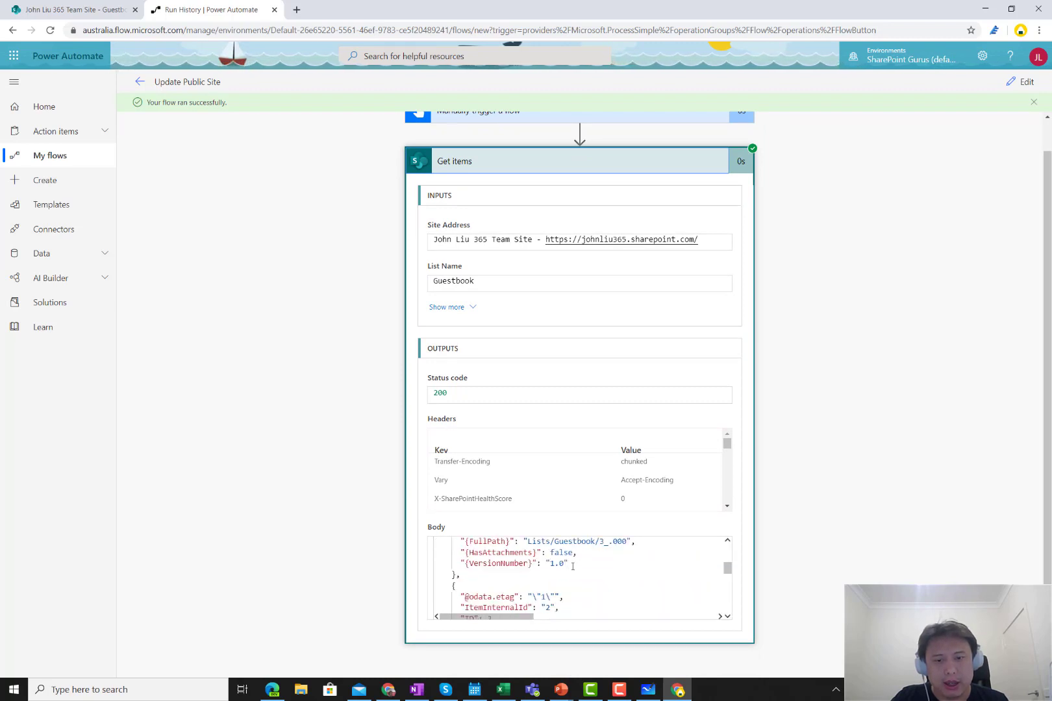
{"action": "scroll", "coordinate": [573, 566], "scroll_direction": "up", "scroll_amount": 2}
{"action": "scroll", "coordinate": [566, 567], "scroll_direction": "down", "scroll_amount": 3}
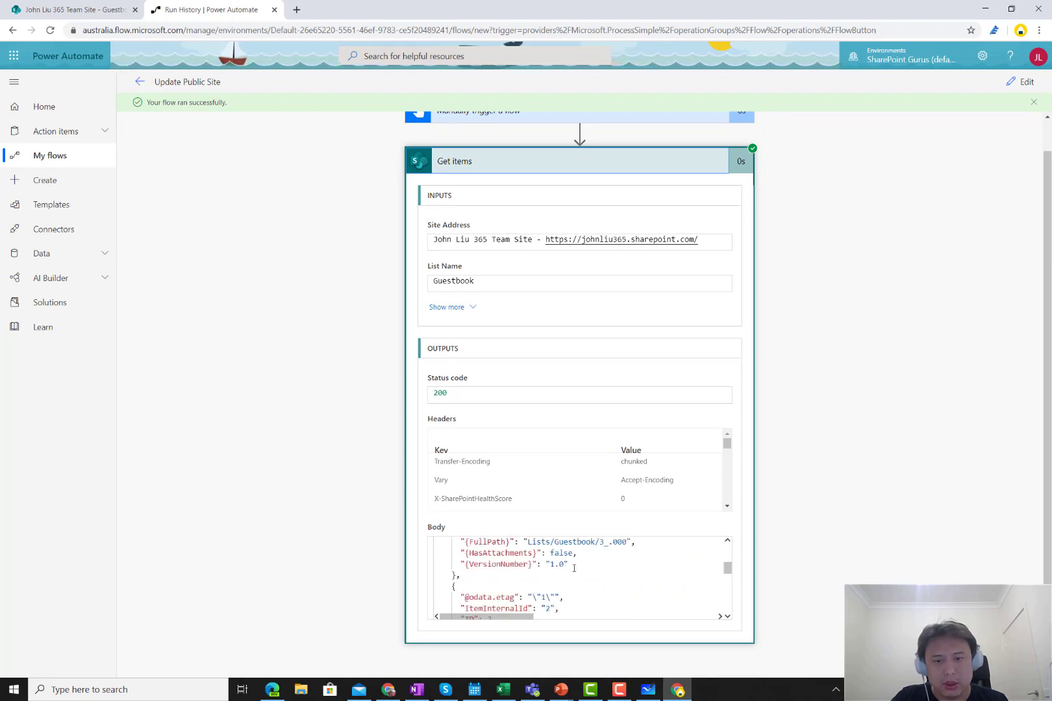
{"action": "scroll", "coordinate": [574, 568], "scroll_direction": "down", "scroll_amount": 3}
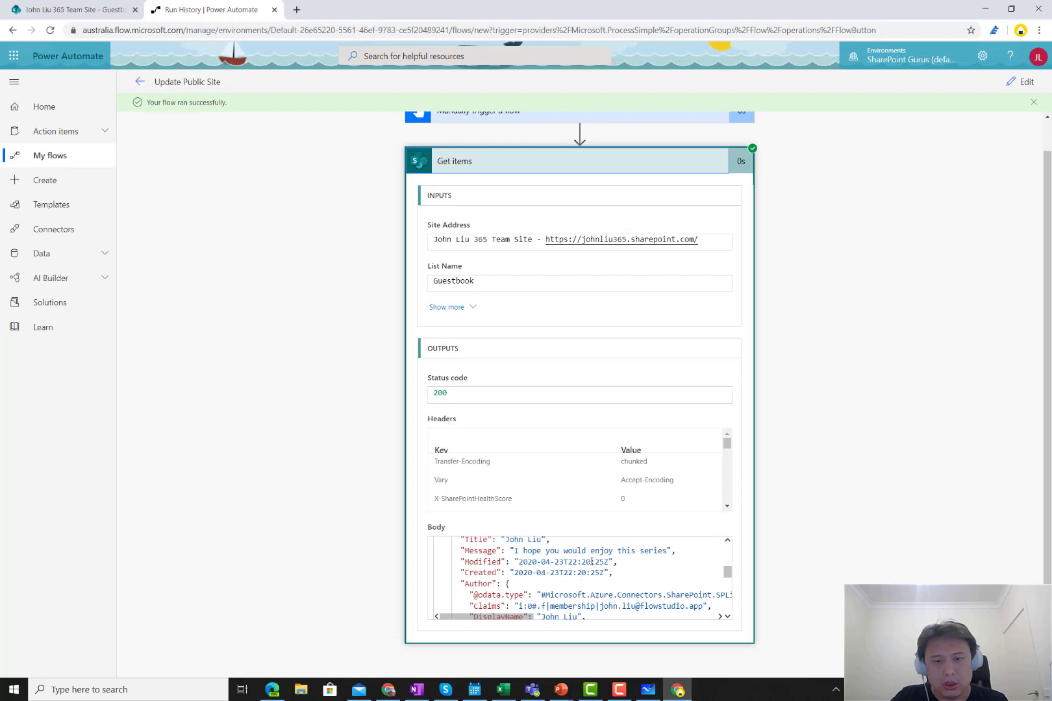
{"action": "left_click_drag", "start_coordinate": [524, 552], "coordinate": [653, 559]}
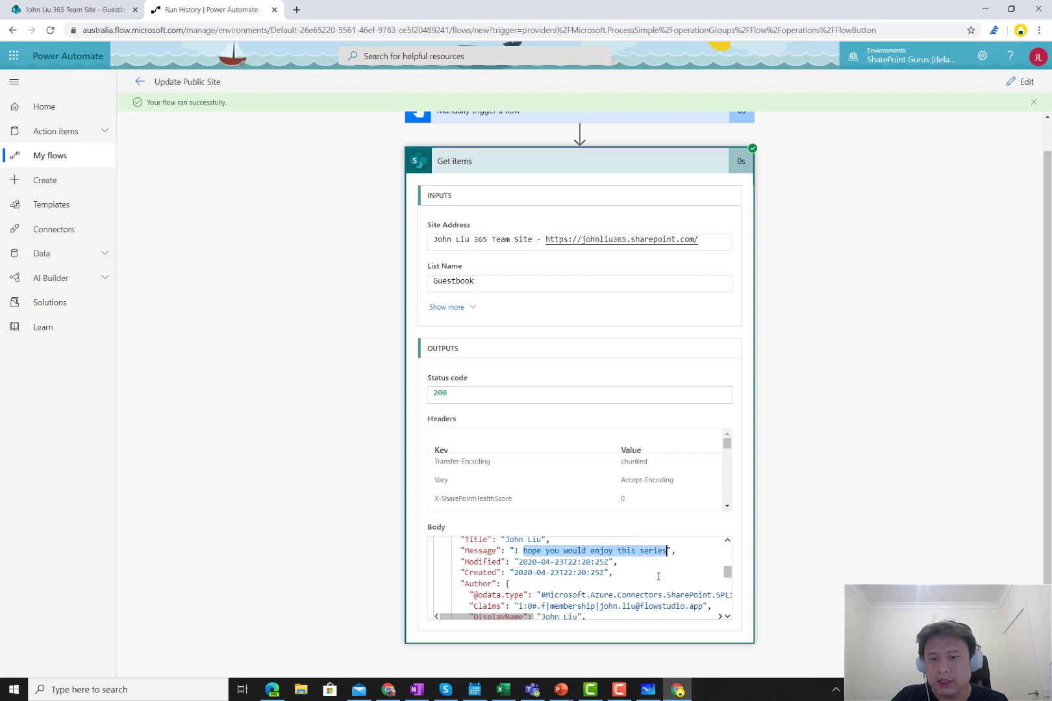
{"action": "scroll", "coordinate": [658, 577], "scroll_direction": "down", "scroll_amount": 3}
{"action": "scroll", "coordinate": [658, 576], "scroll_direction": "up", "scroll_amount": 10}
{"action": "scroll", "coordinate": [779, 458], "scroll_direction": "up", "scroll_amount": 1}
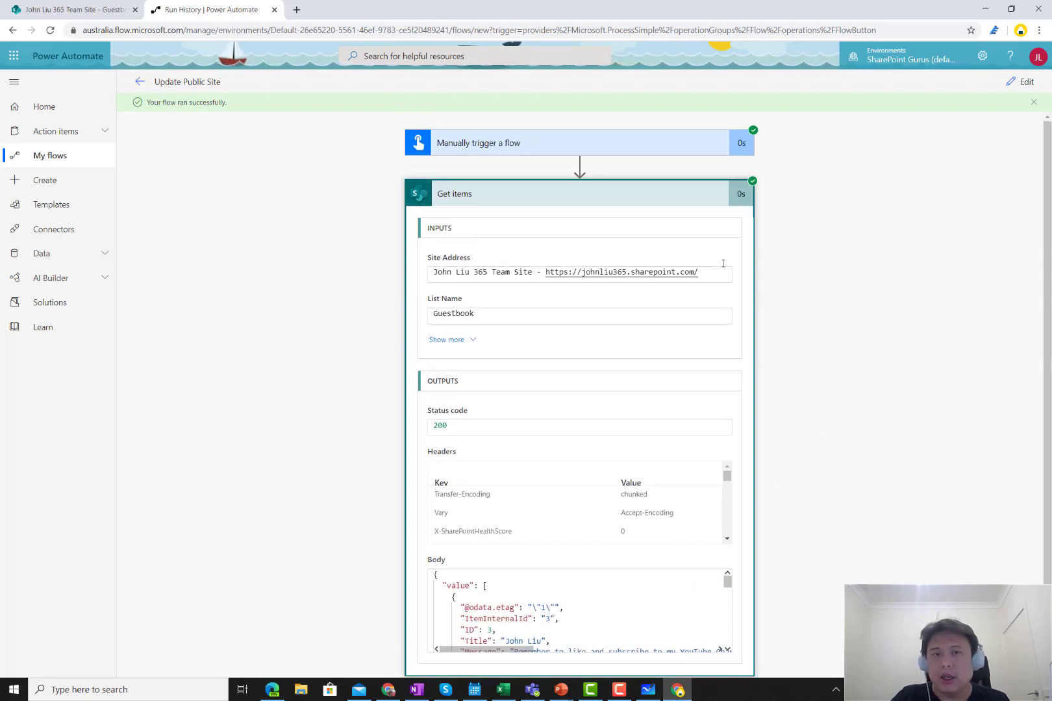
{"action": "left_click", "coordinate": [564, 199]}
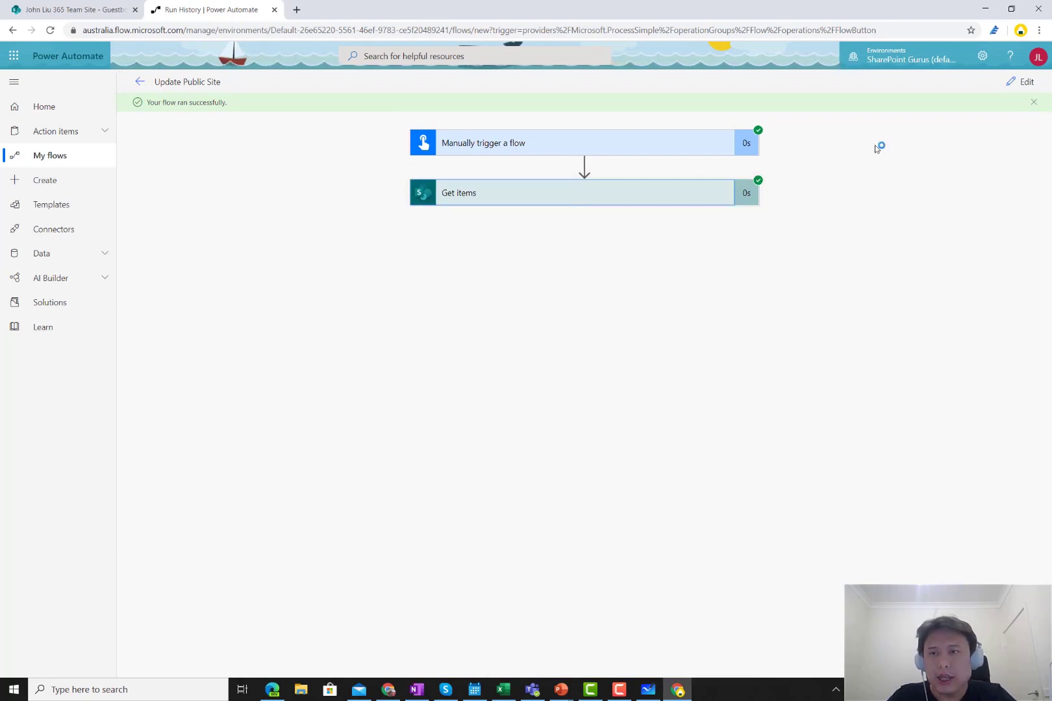
- Reopen the flow for editing and add a Select action after Get items, using the Get items value as its From source
{"action": "left_click", "coordinate": [1026, 82]}
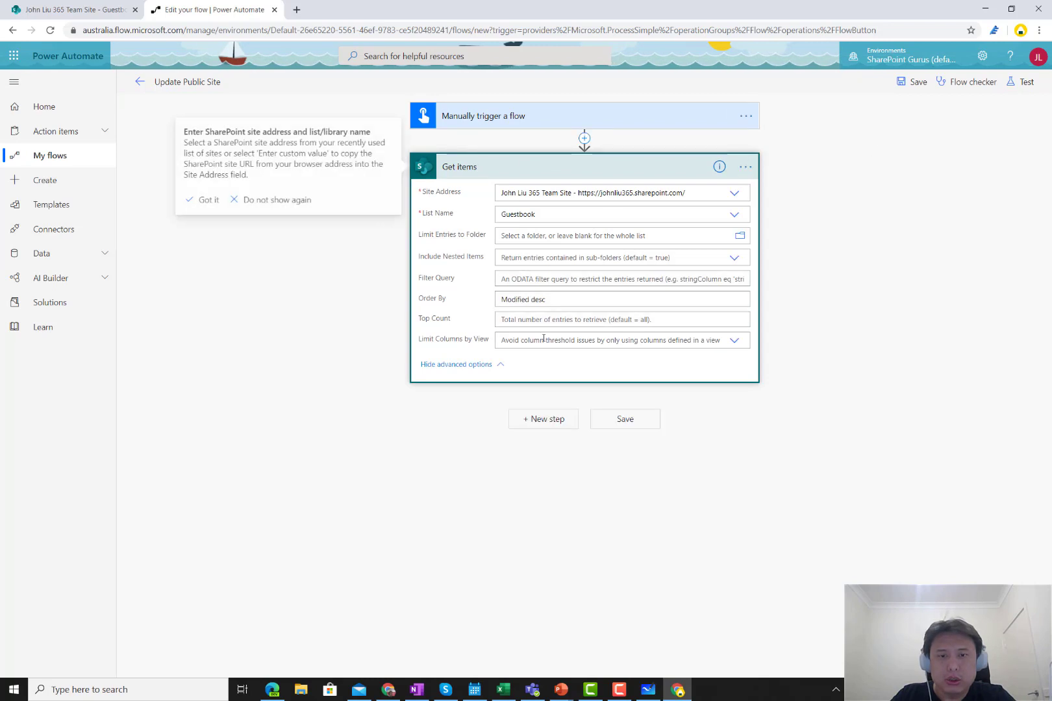
{"action": "left_click", "coordinate": [543, 426]}
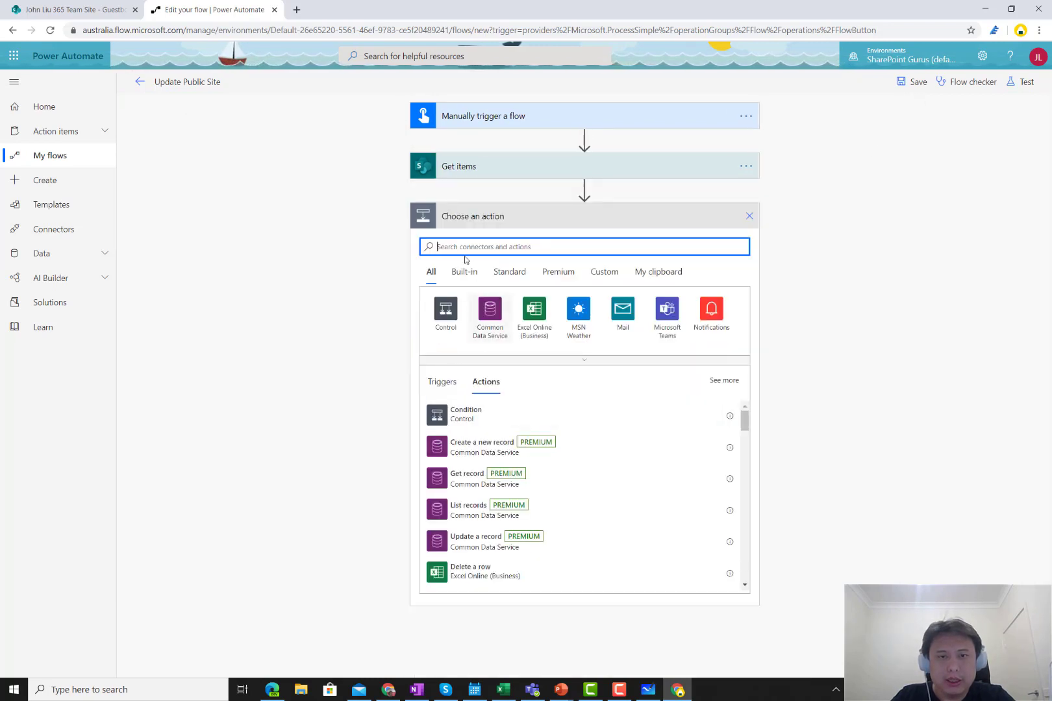
{"action": "type", "text": "select"}
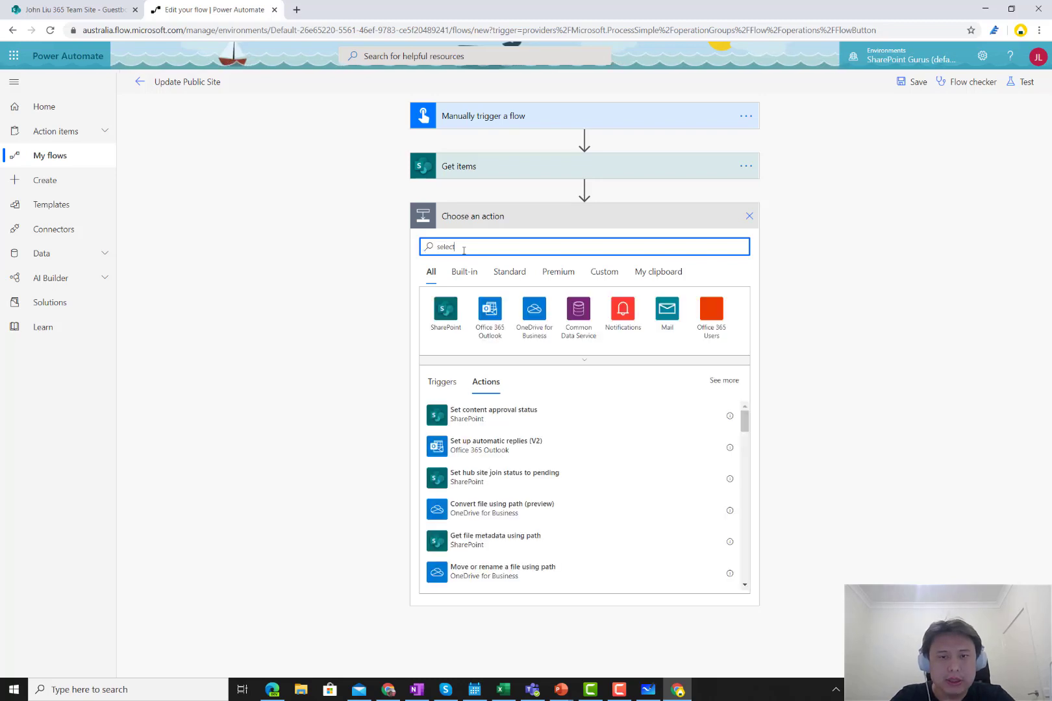
{"action": "left_click", "coordinate": [467, 418]}
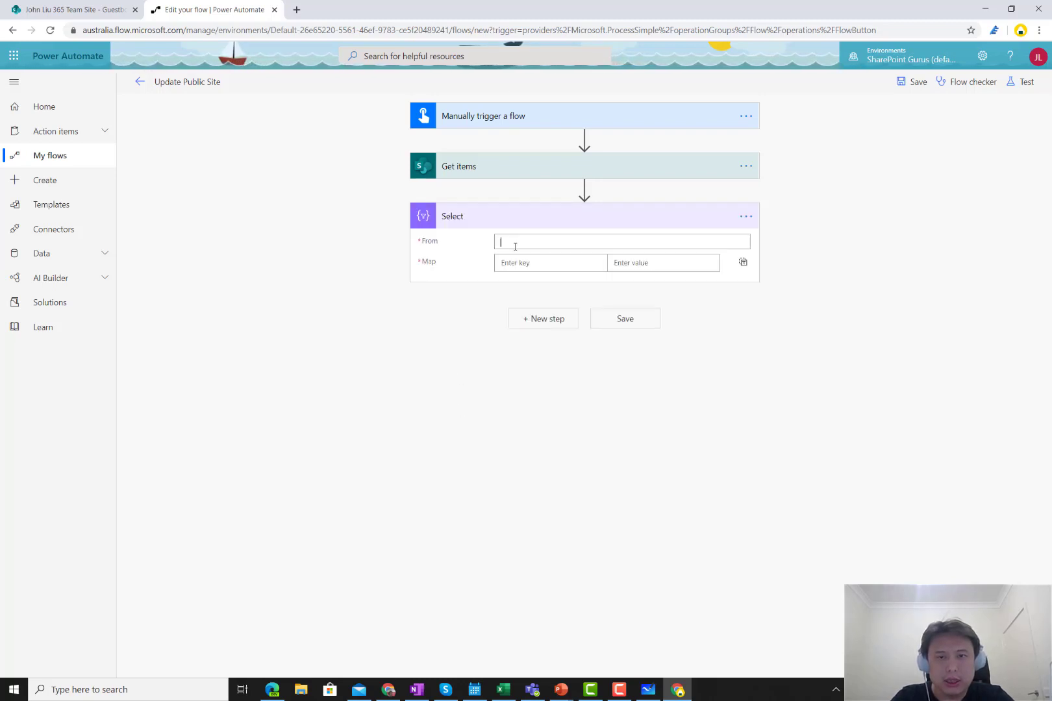
{"action": "left_click", "coordinate": [809, 386]}
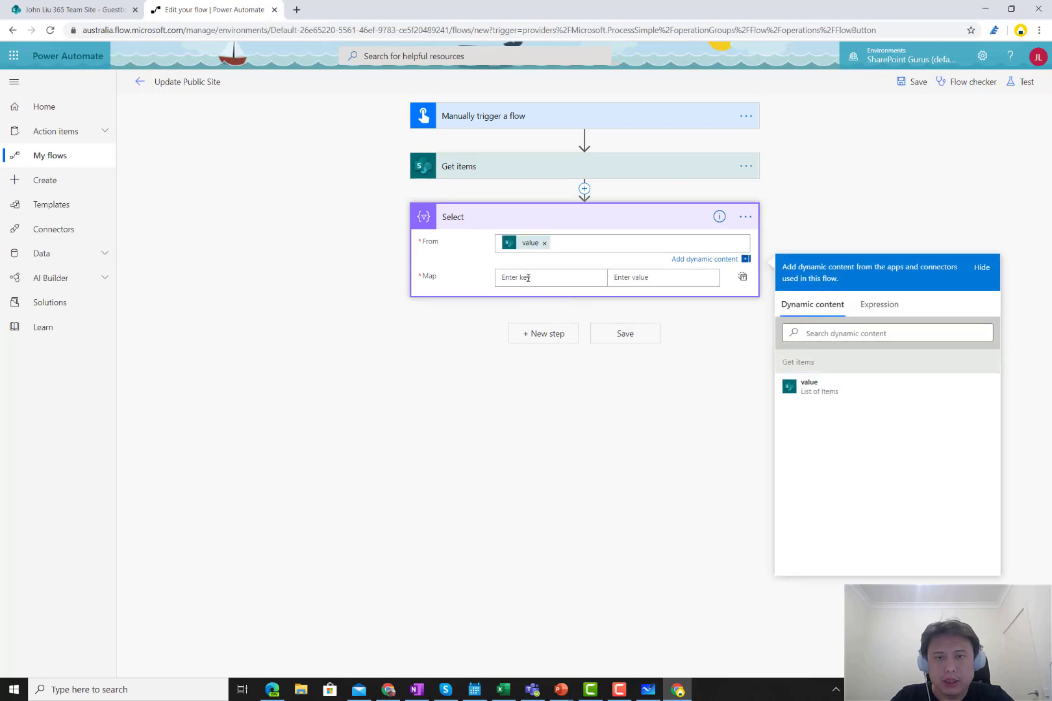
- Map the key "Who" to the Get items Title field in the Select action and start a second mapping row
{"action": "left_click", "coordinate": [527, 278]}
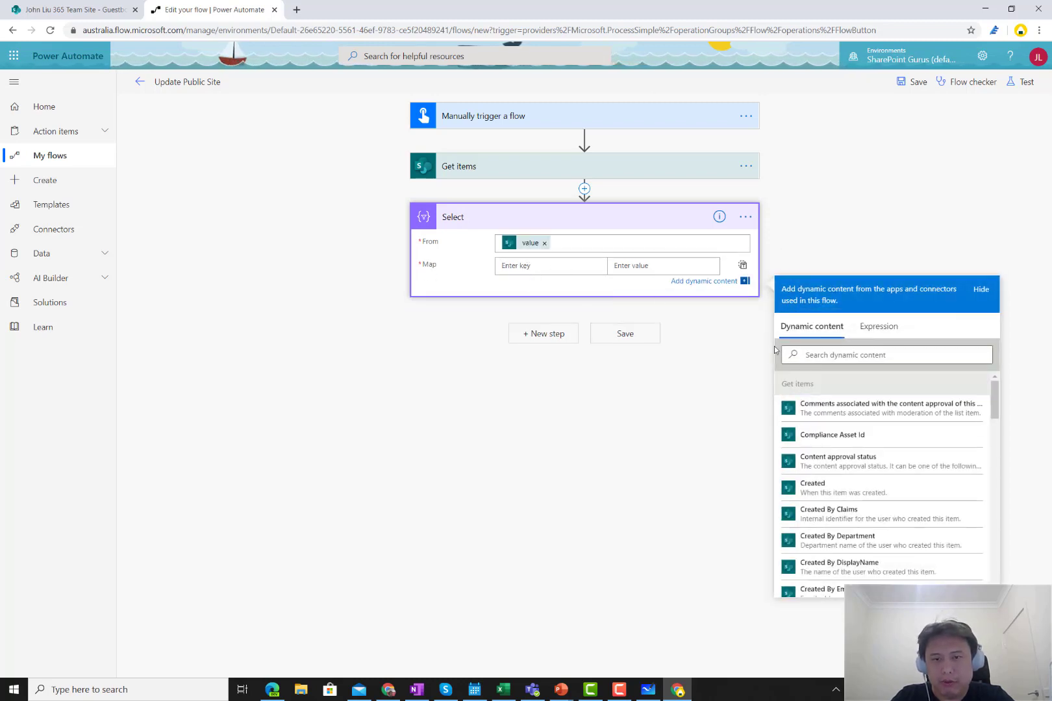
{"action": "left_click", "coordinate": [629, 267]}
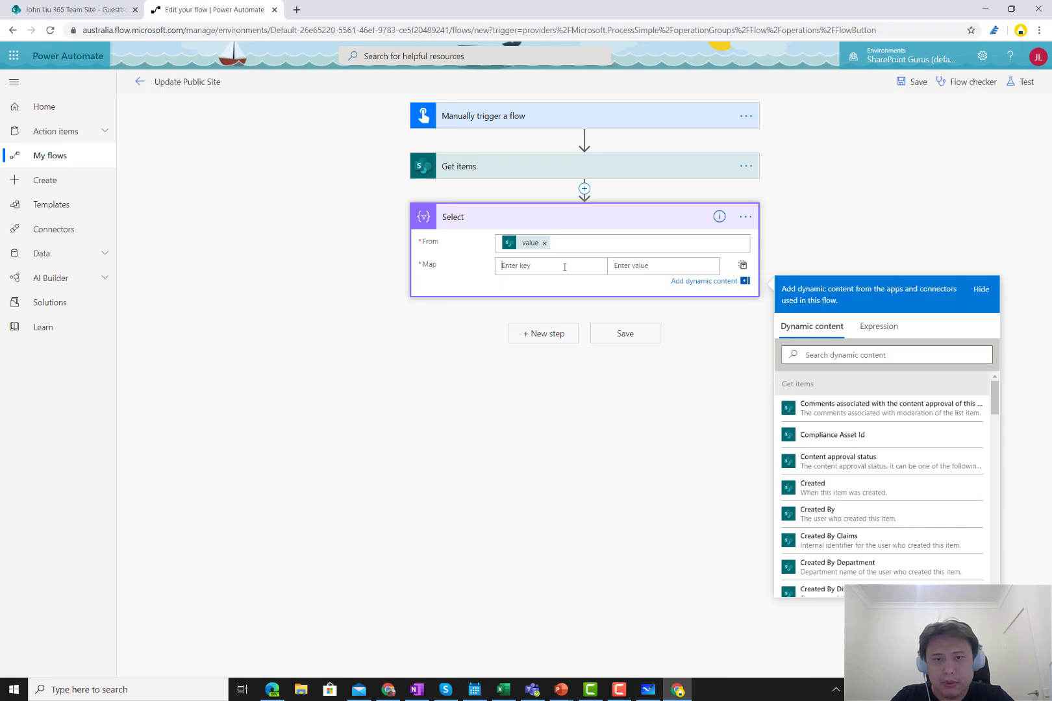
{"action": "type", "text": "Who"}
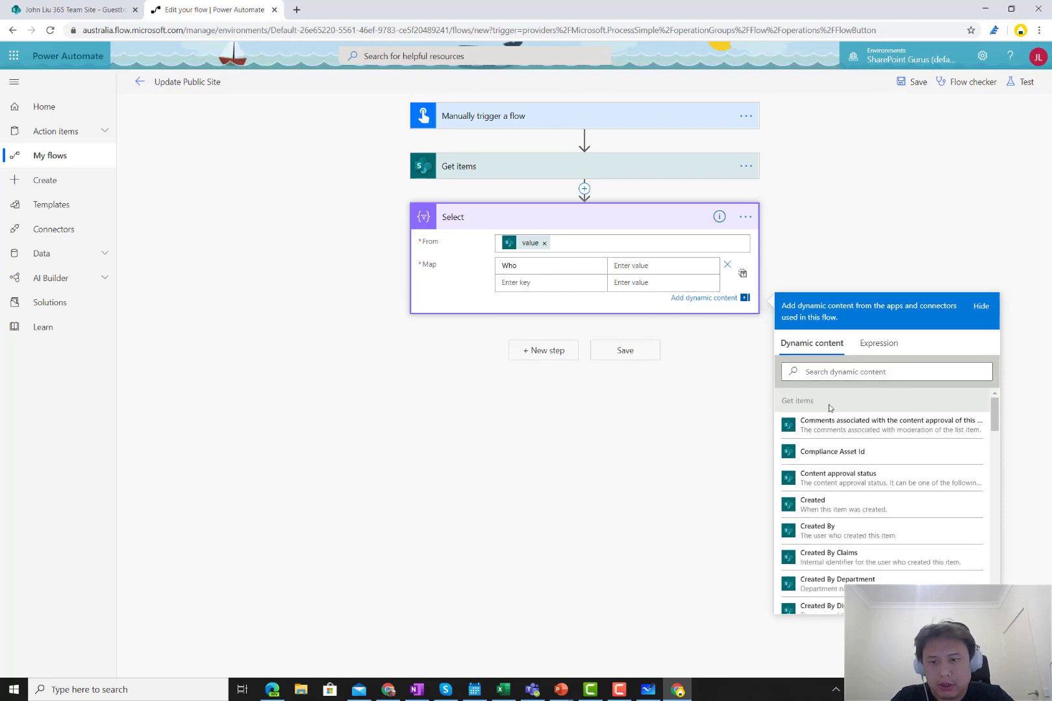
{"action": "left_click", "coordinate": [844, 374]}
{"action": "type", "text": "title"}
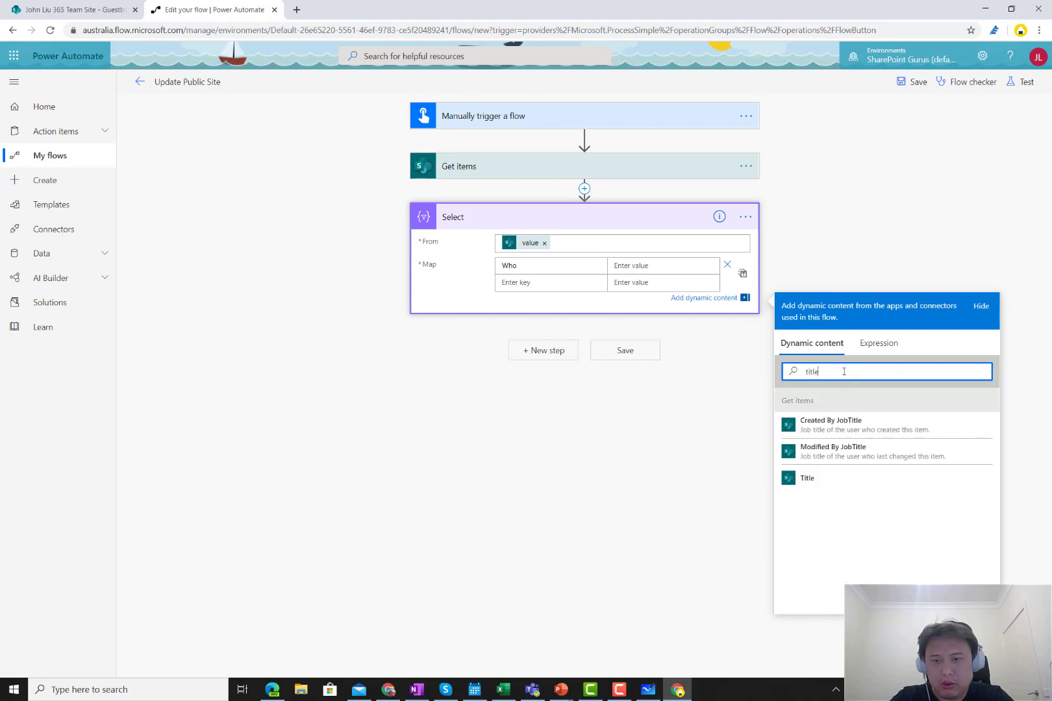
{"action": "left_click", "coordinate": [834, 478]}
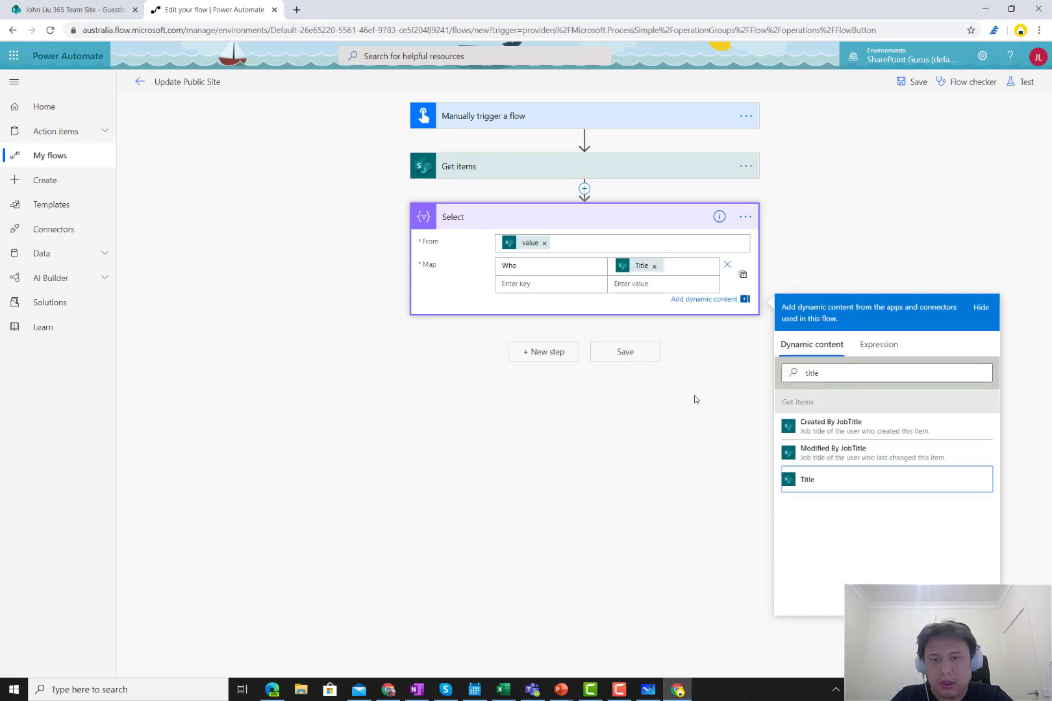
{"action": "left_click", "coordinate": [548, 287]}
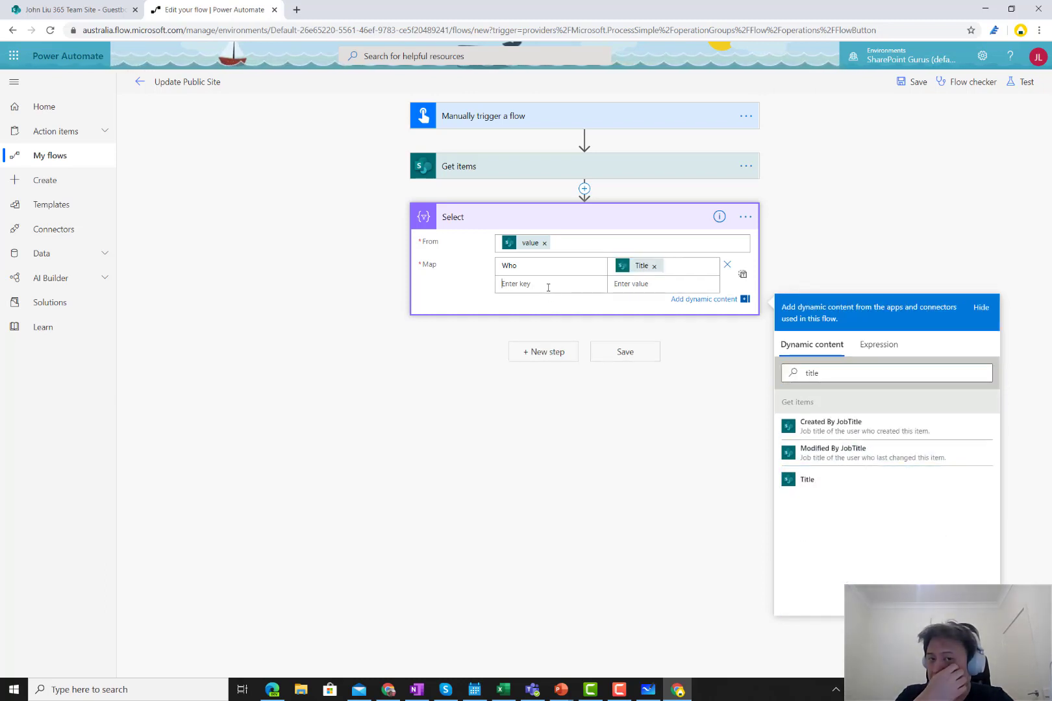
- Map the key "Message" to the Get items Message field in the second mapping row of the Select action
{"action": "type", "text": "Wh"}
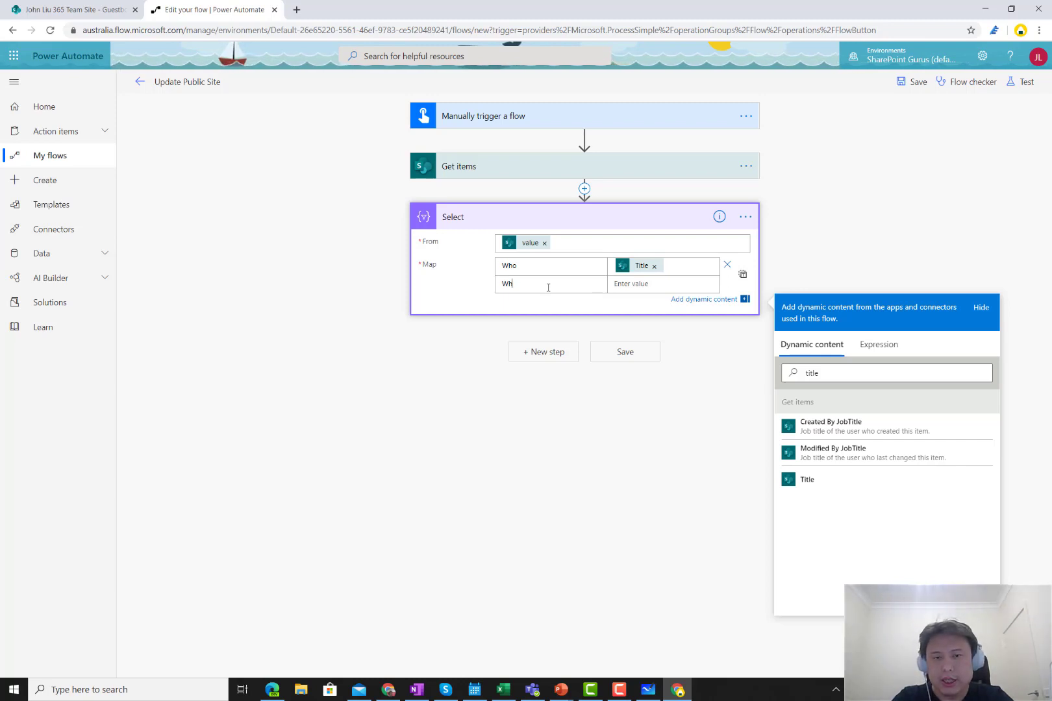
{"action": "type", "text": "at"}
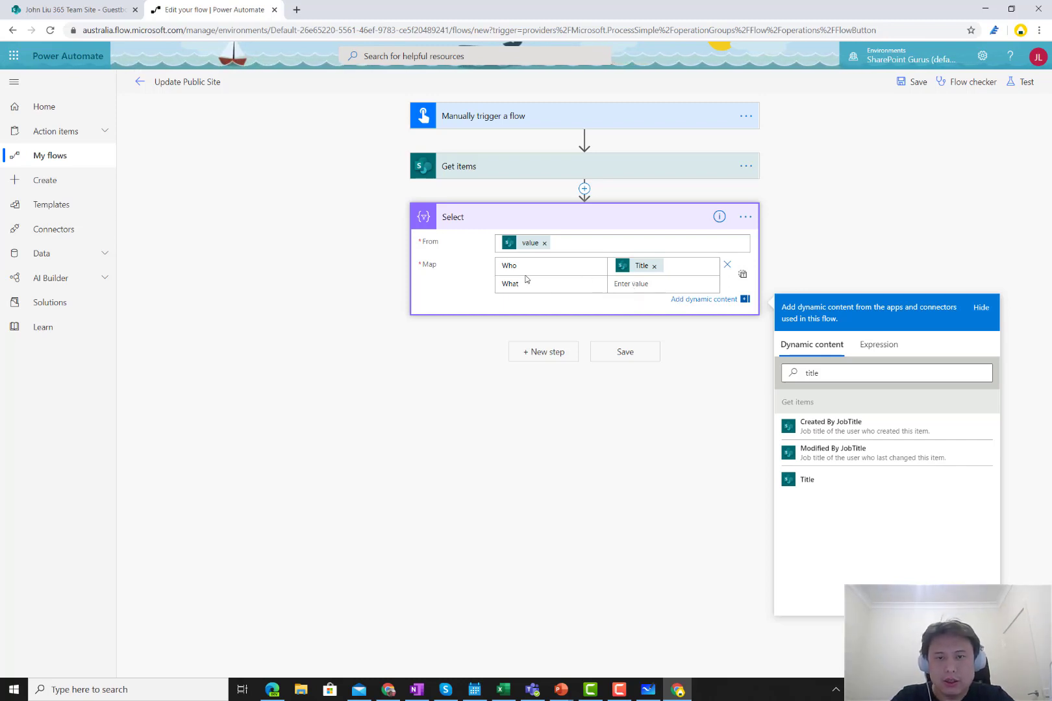
{"action": "double_click", "coordinate": [525, 279]}
{"action": "type", "text": "Message"}
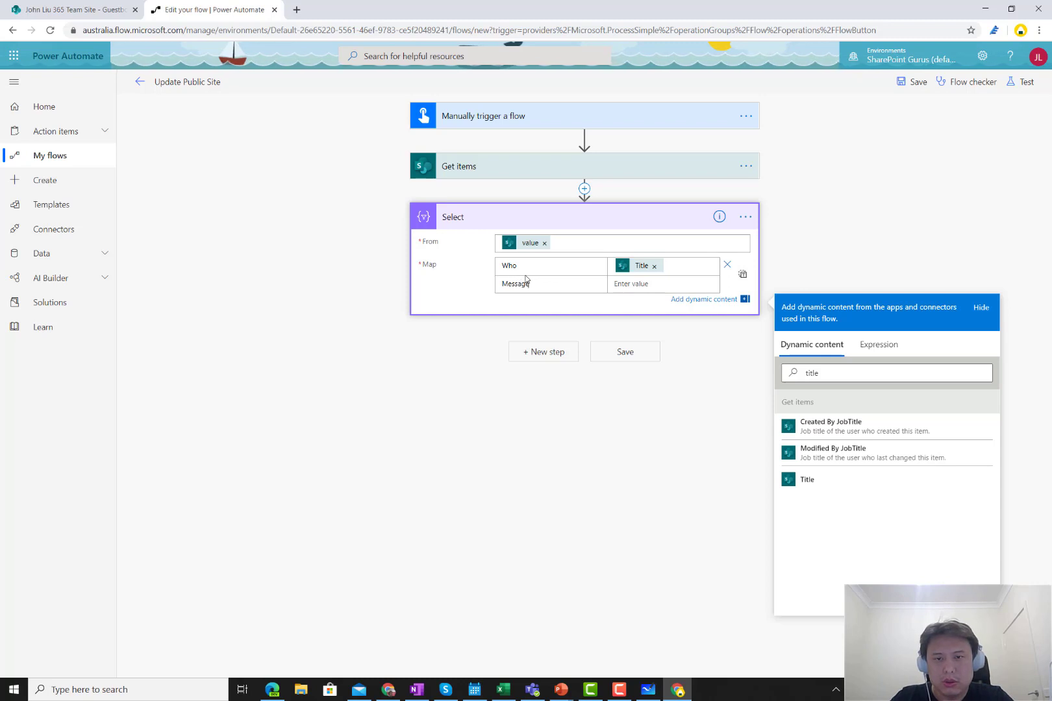
{"action": "left_click", "coordinate": [634, 286]}
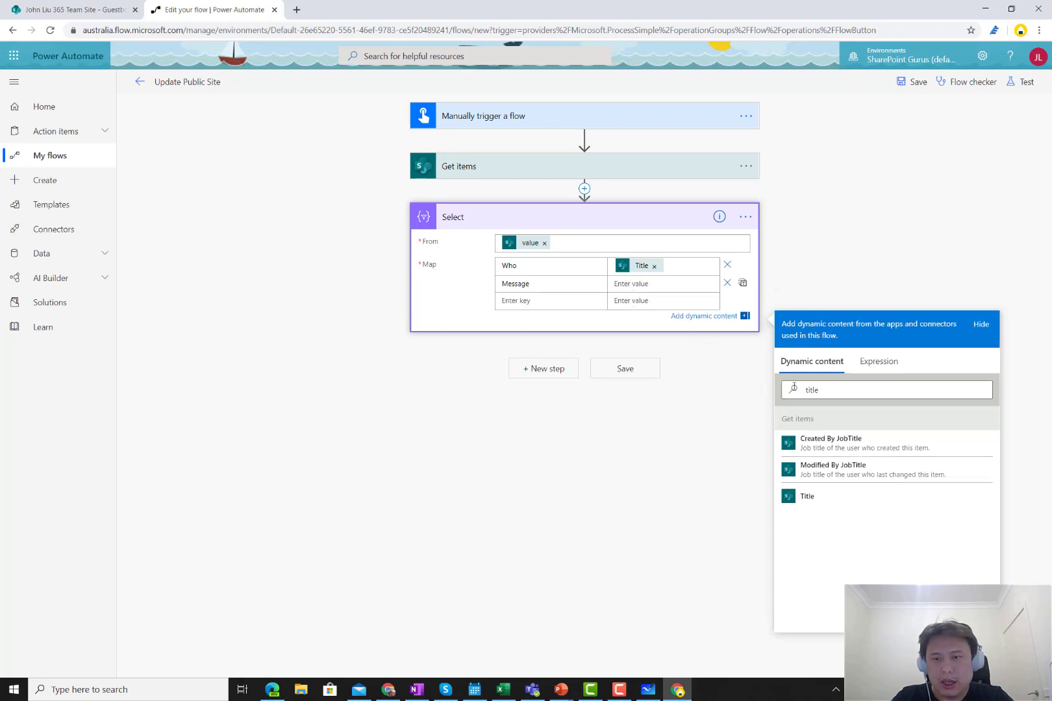
{"action": "double_click", "coordinate": [822, 388]}
{"action": "type", "text": "mess"}
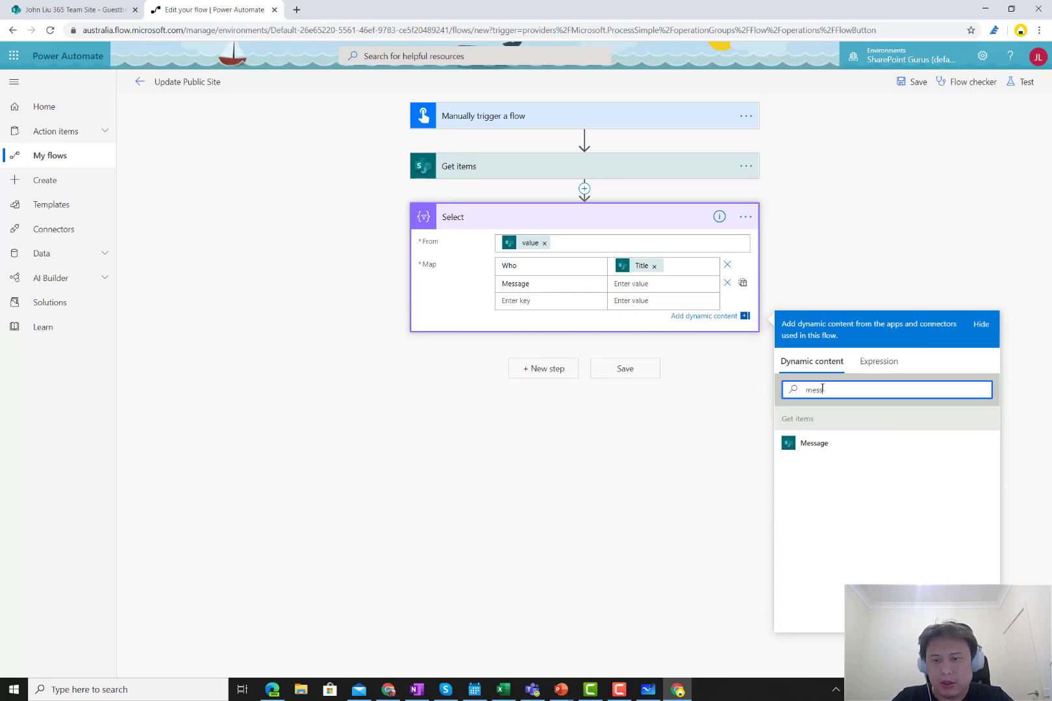
{"action": "left_click", "coordinate": [826, 446]}
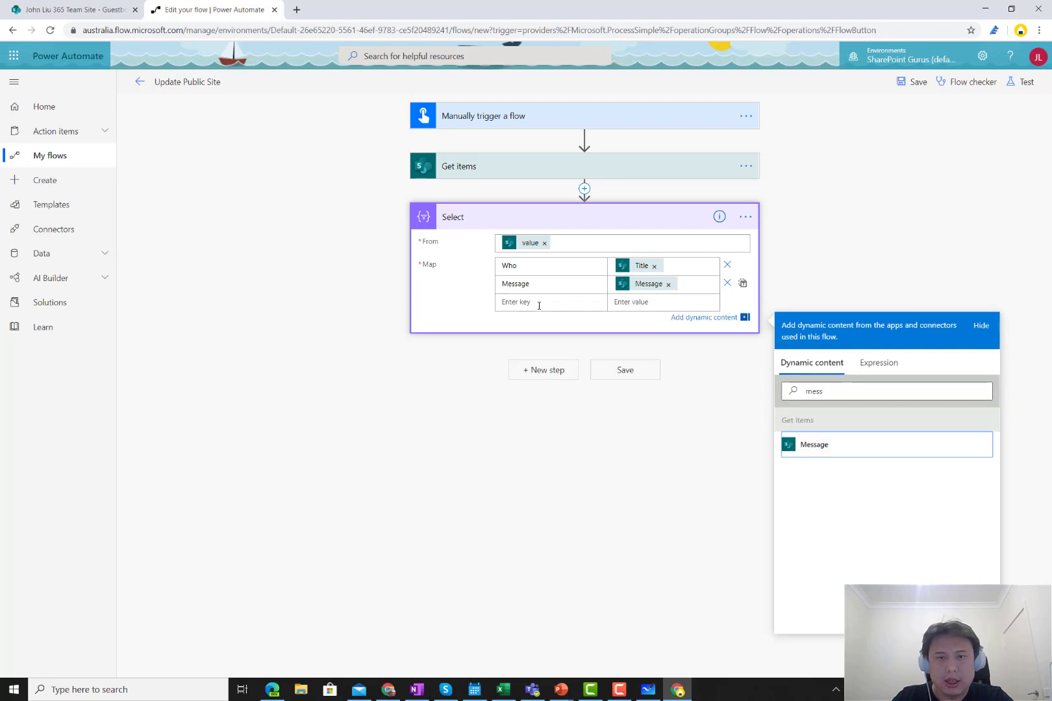
- Add a third mapping to the Select action with the key "When" and the Get items Modified field as its value
{"action": "left_click", "coordinate": [539, 306]}
{"action": "type", "text": "When"}
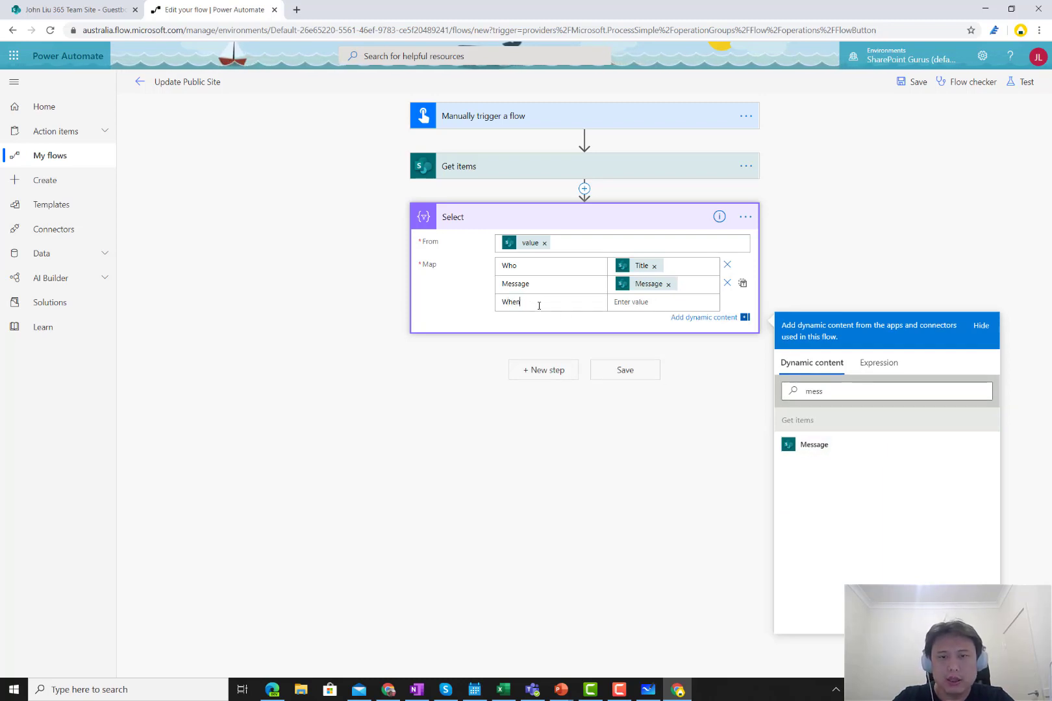
{"action": "left_click", "coordinate": [628, 303]}
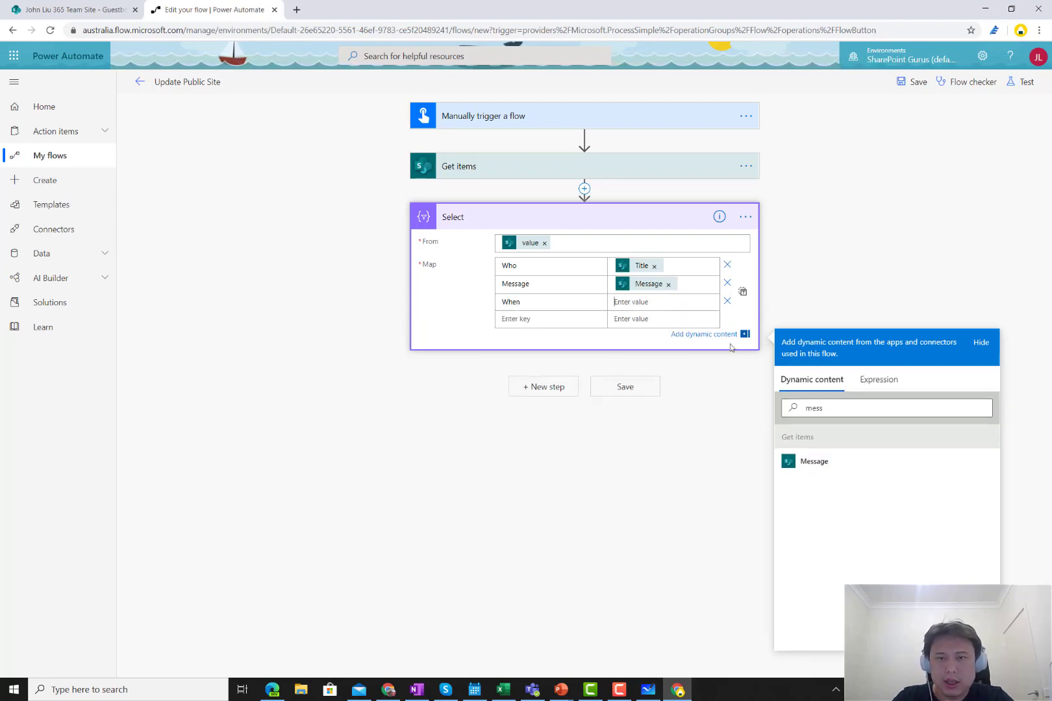
{"action": "left_click", "coordinate": [807, 406]}
{"action": "double_click", "coordinate": [813, 408]}
{"action": "type", "text": "modi"}
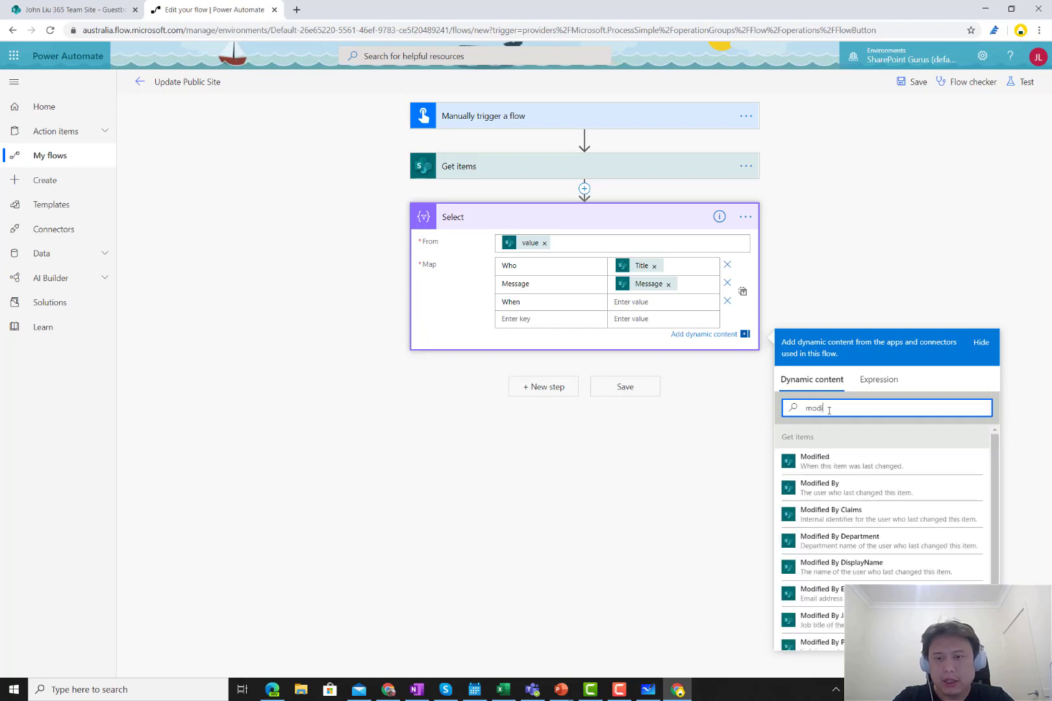
{"action": "left_click", "coordinate": [838, 463]}
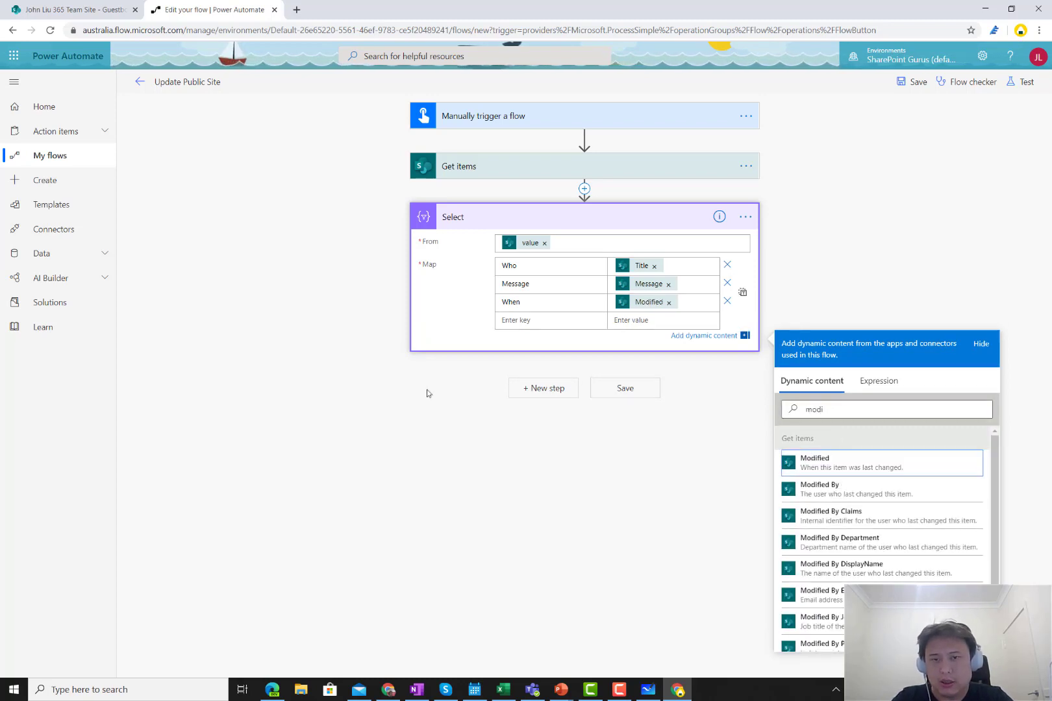
{"action": "left_click", "coordinate": [328, 378]}
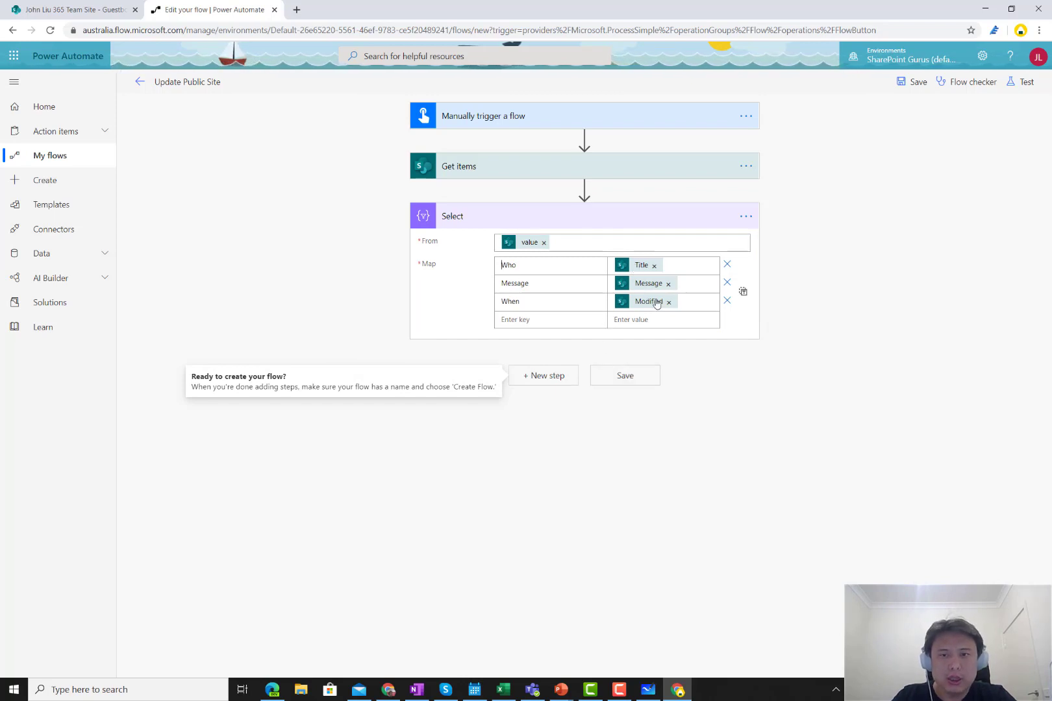
- Add a Create HTML table action after Select, using the Select Output as its From source
{"action": "left_click", "coordinate": [536, 376]}
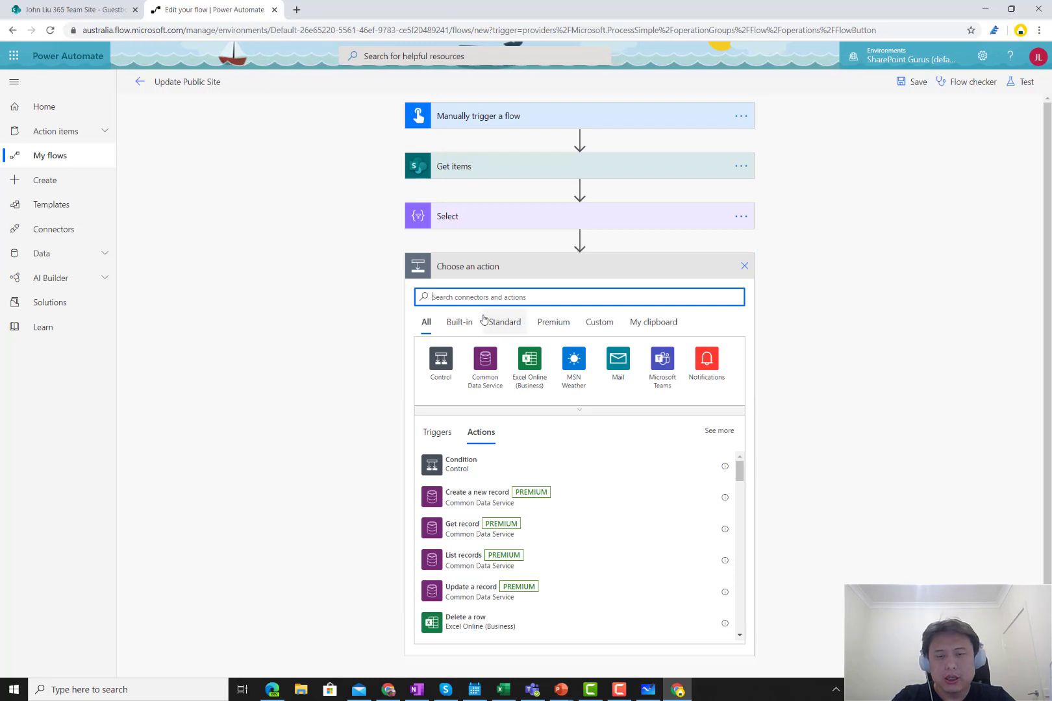
{"action": "type", "text": "html"}
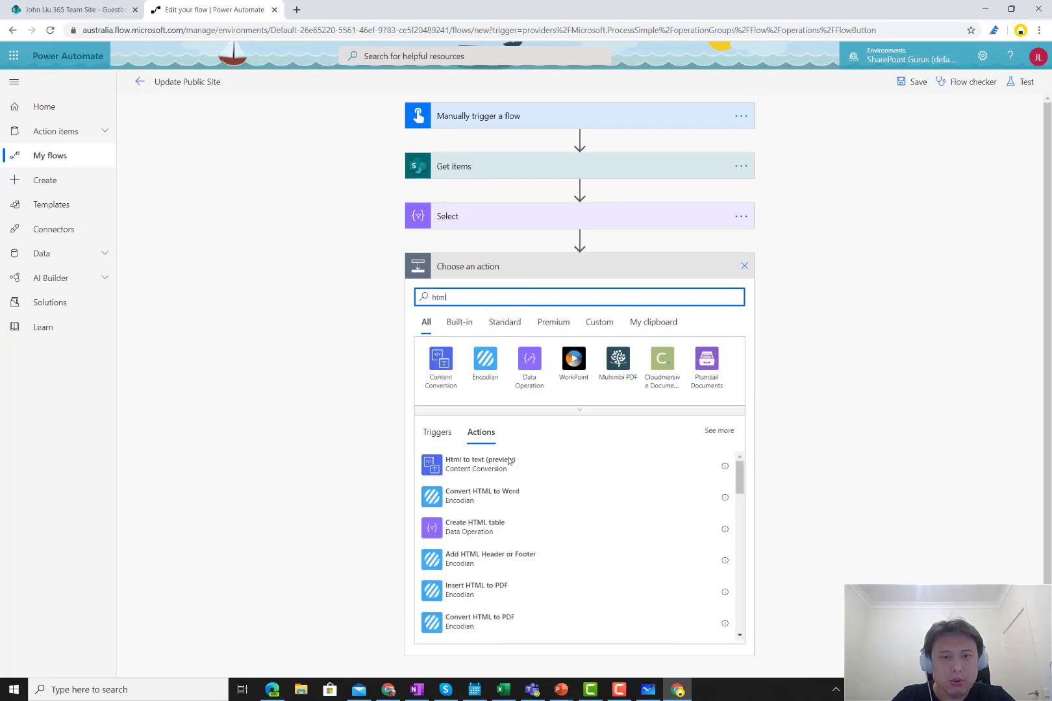
{"action": "left_click", "coordinate": [487, 526]}
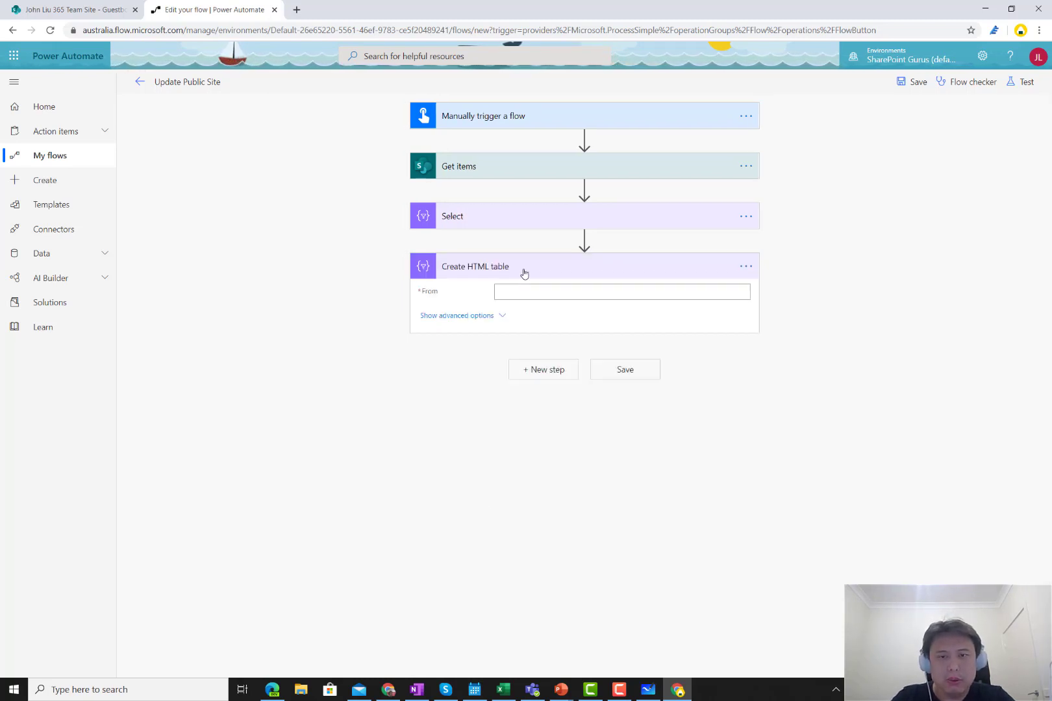
{"action": "left_click", "coordinate": [513, 291]}
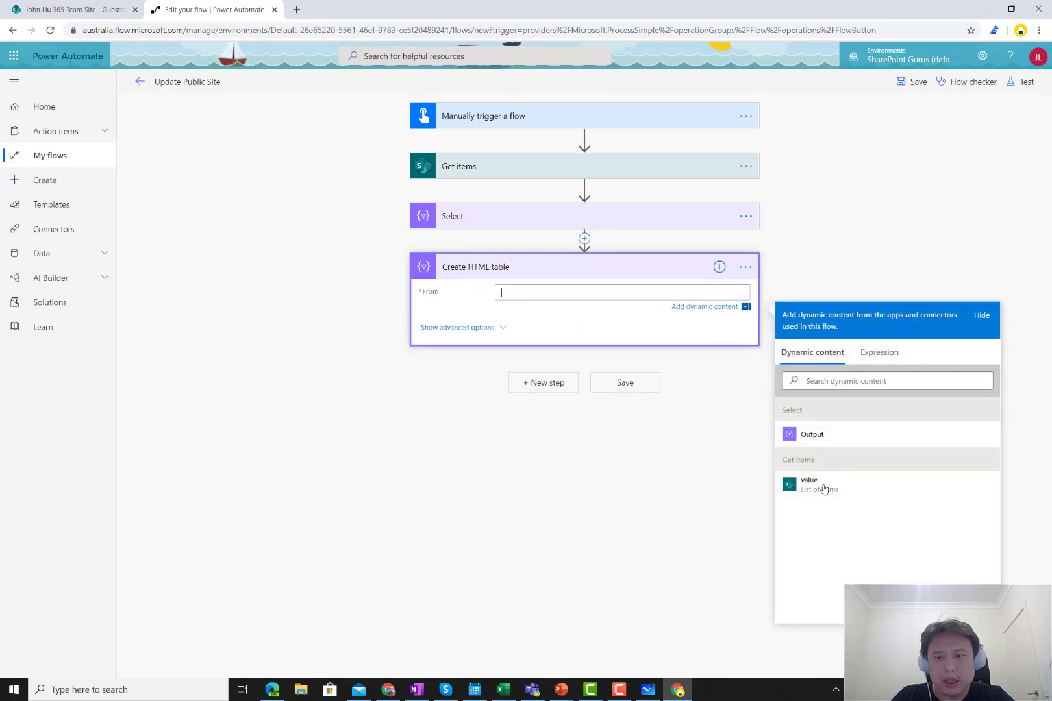
{"action": "left_click", "coordinate": [787, 435]}
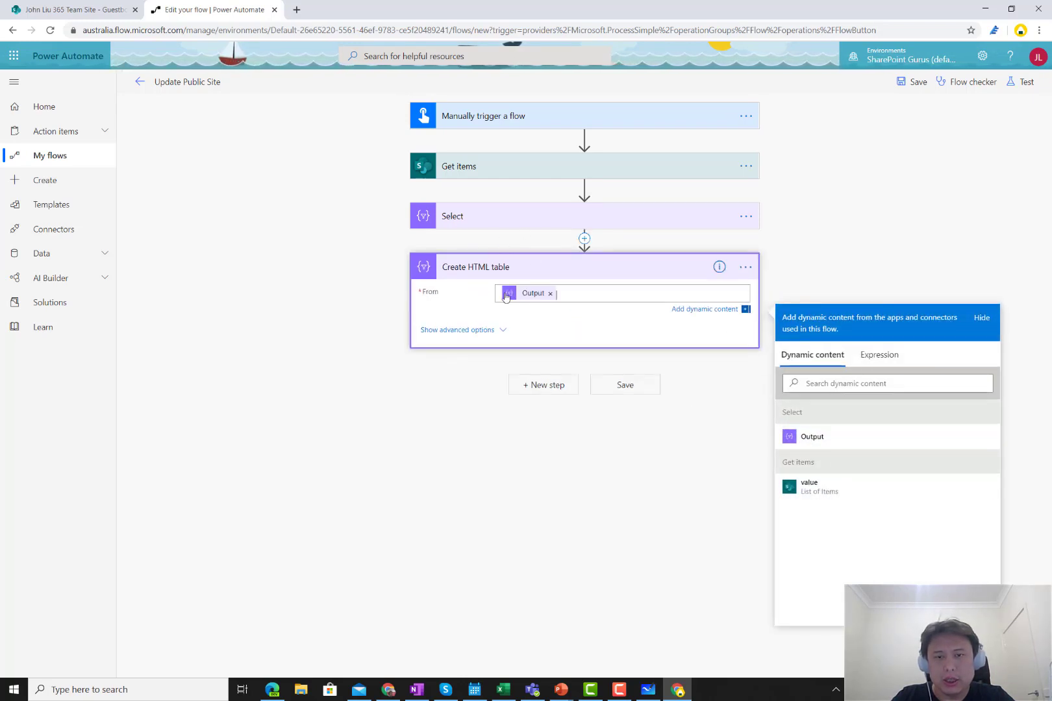
{"action": "left_click", "coordinate": [856, 241]}
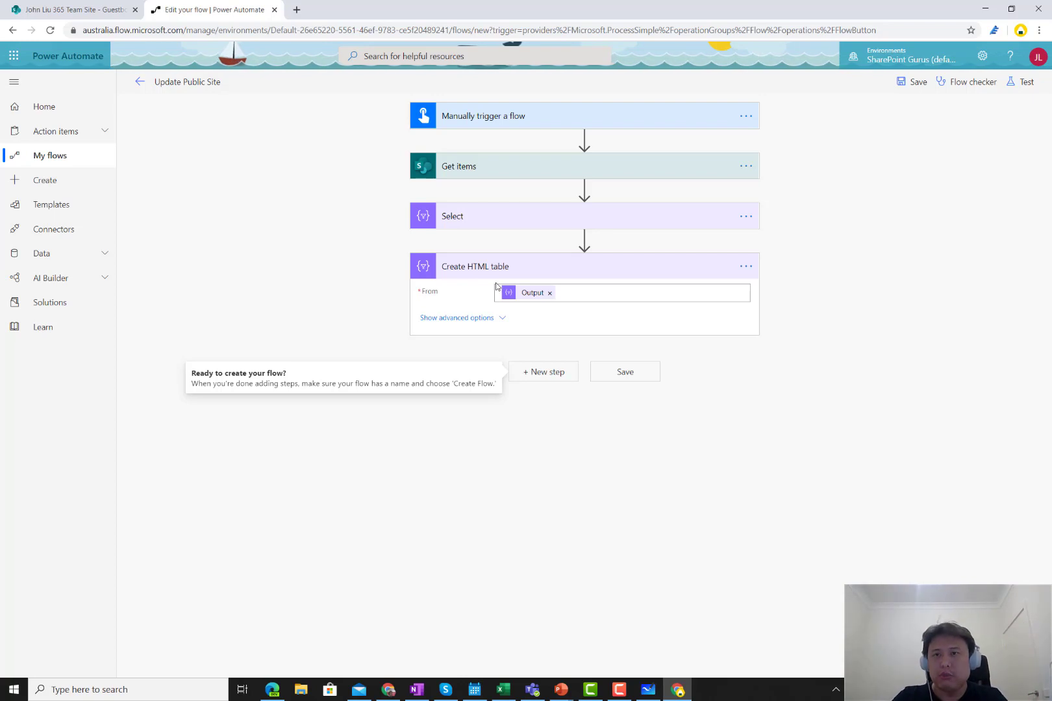
- Test the flow and examine the Who, Message and When columns in the Create HTML table run output
{"action": "left_click", "coordinate": [1025, 82]}
{"action": "left_click", "coordinate": [894, 161]}
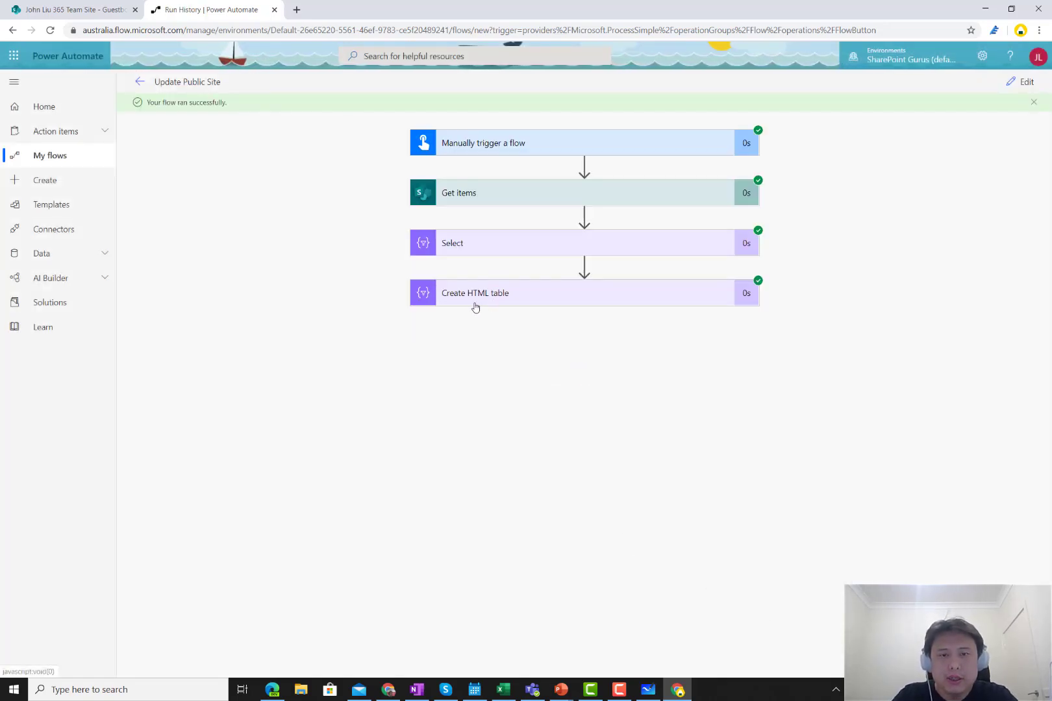
{"action": "left_click", "coordinate": [475, 302]}
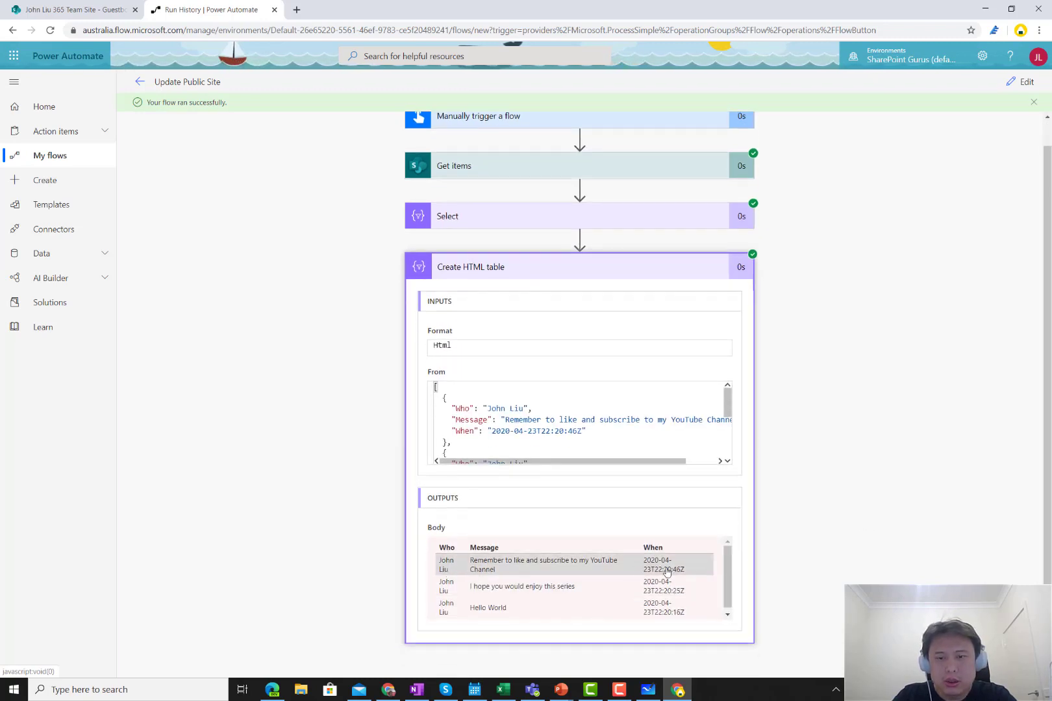
{"action": "scroll", "coordinate": [672, 570], "scroll_direction": "down", "scroll_amount": 1}
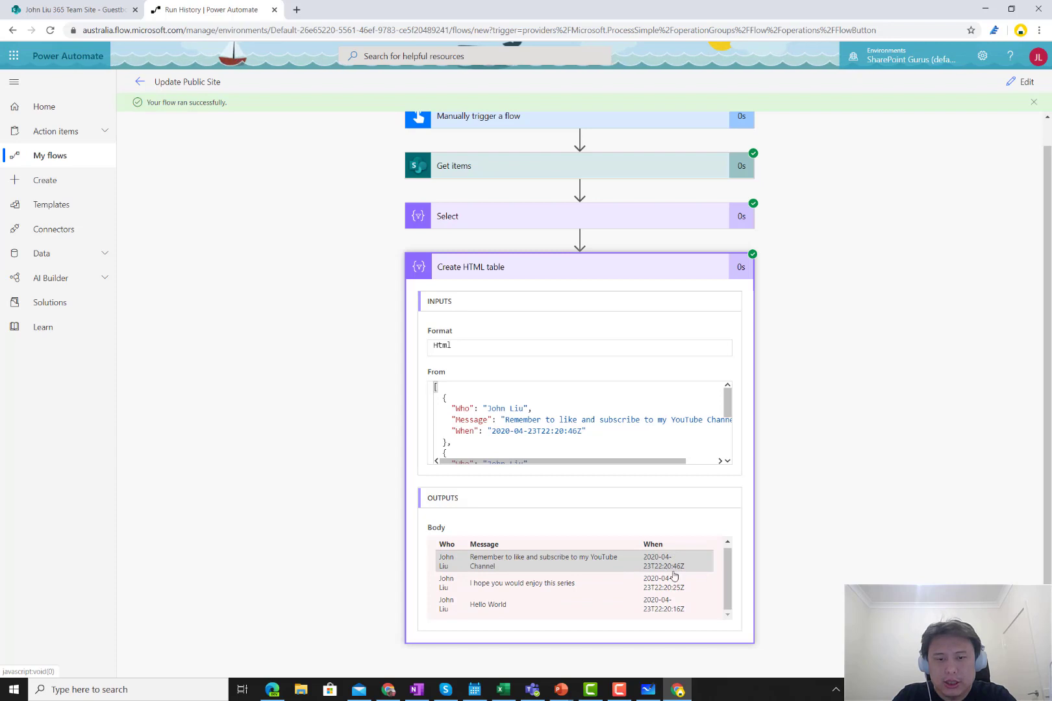
{"action": "scroll", "coordinate": [668, 585], "scroll_direction": "up", "scroll_amount": 1}
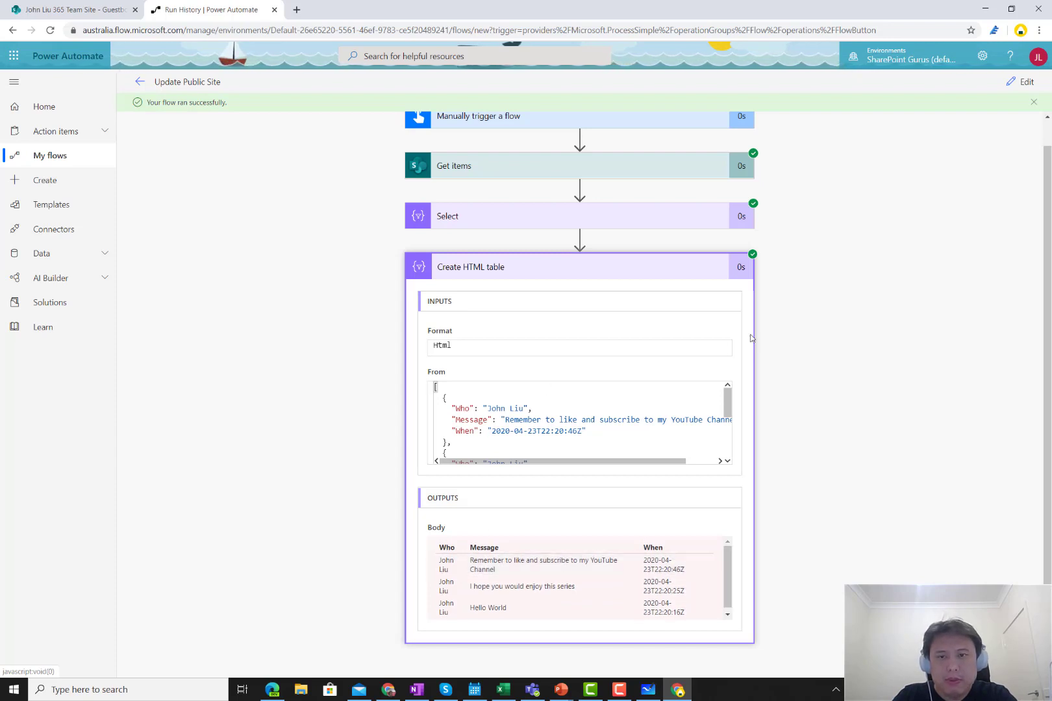
{"action": "scroll", "coordinate": [785, 352], "scroll_direction": "up", "scroll_amount": 1}
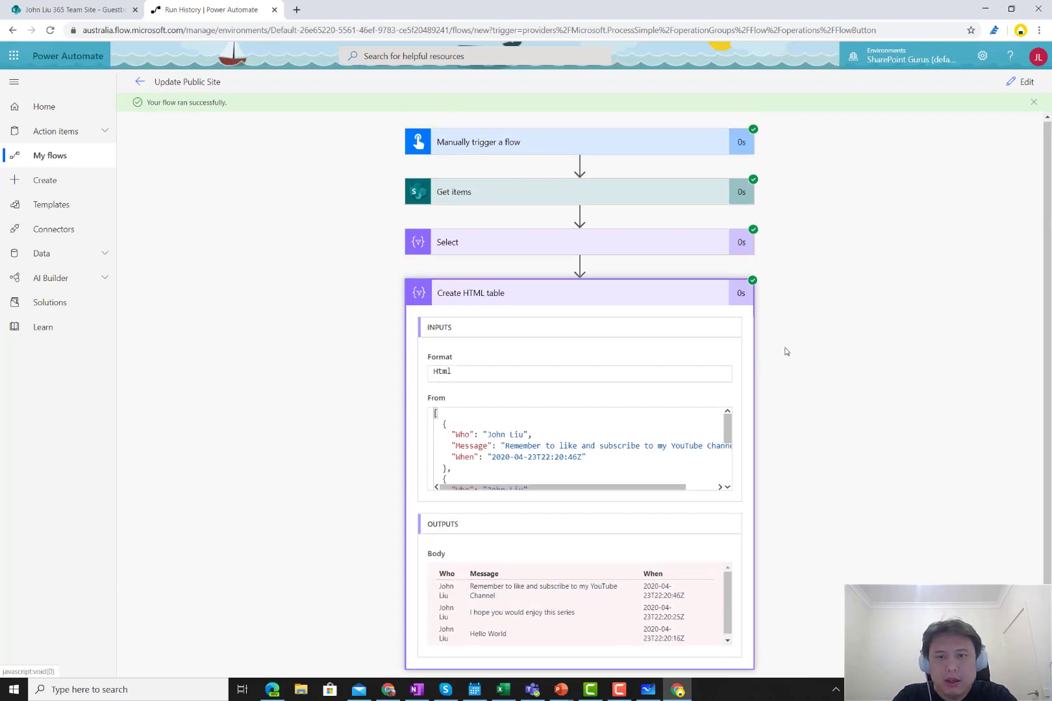
{"action": "left_click", "coordinate": [566, 299]}
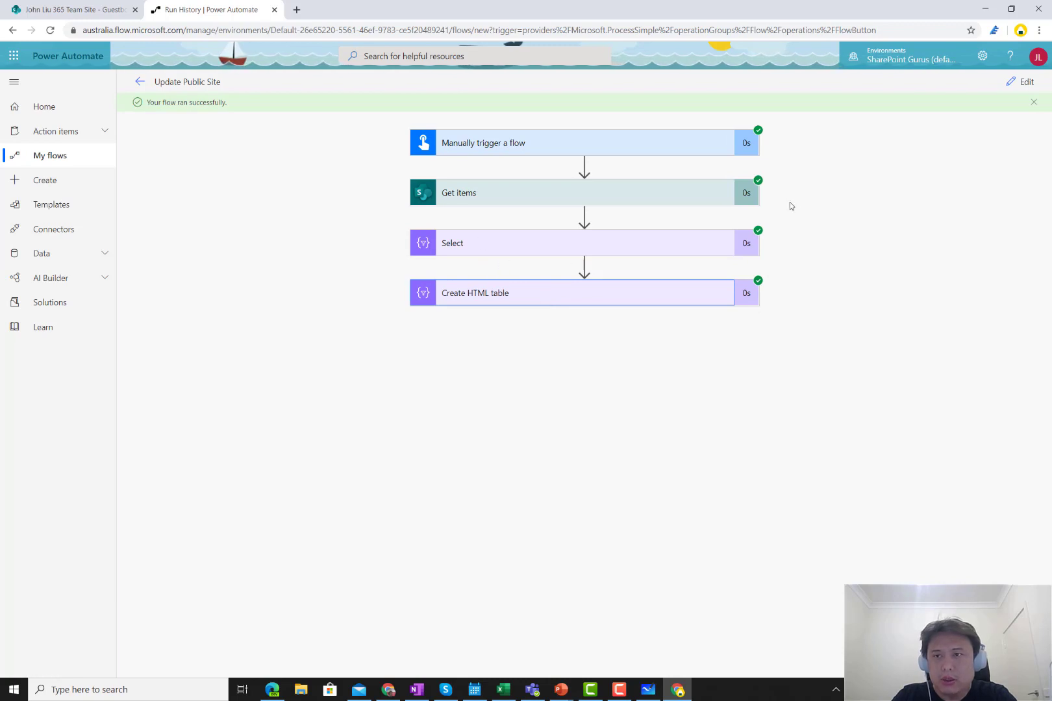
- Reopen the flow for editing and add the Azure Blob Storage Create blob action after Create HTML table
{"action": "left_click", "coordinate": [1021, 82]}
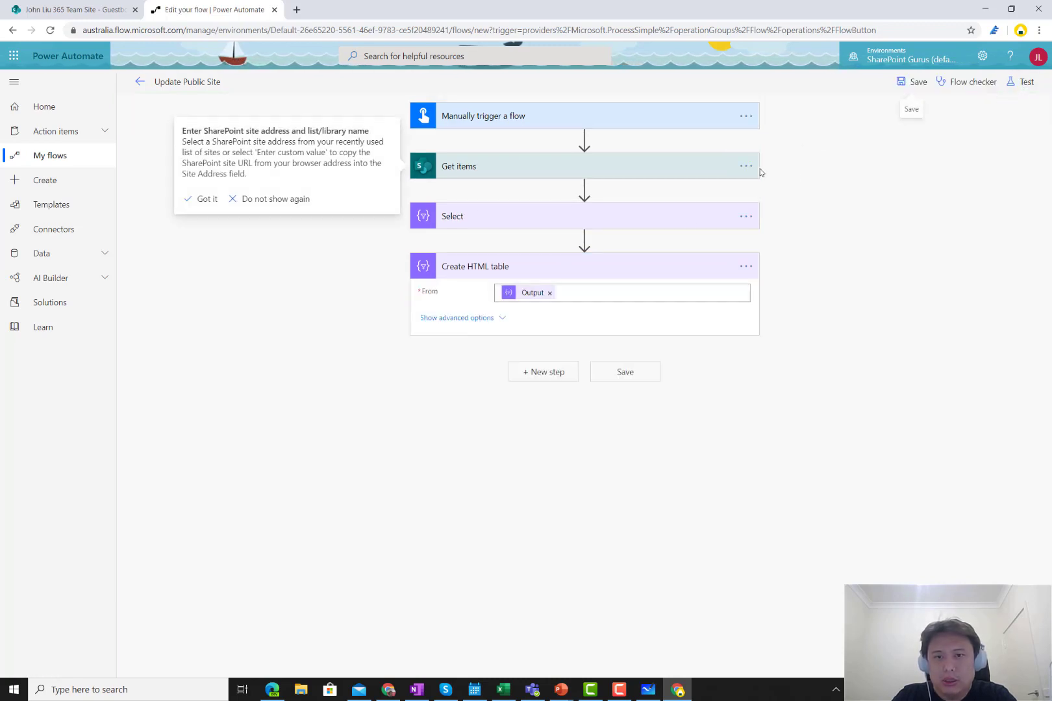
{"action": "left_click", "coordinate": [542, 372]}
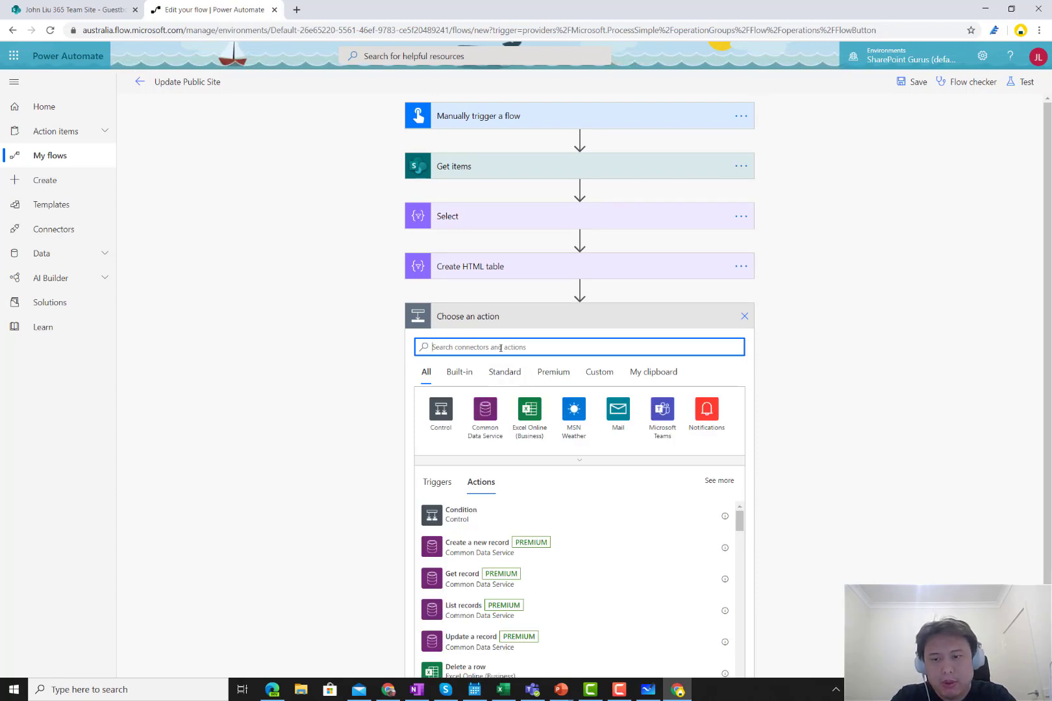
{"action": "type", "text": "blob"}
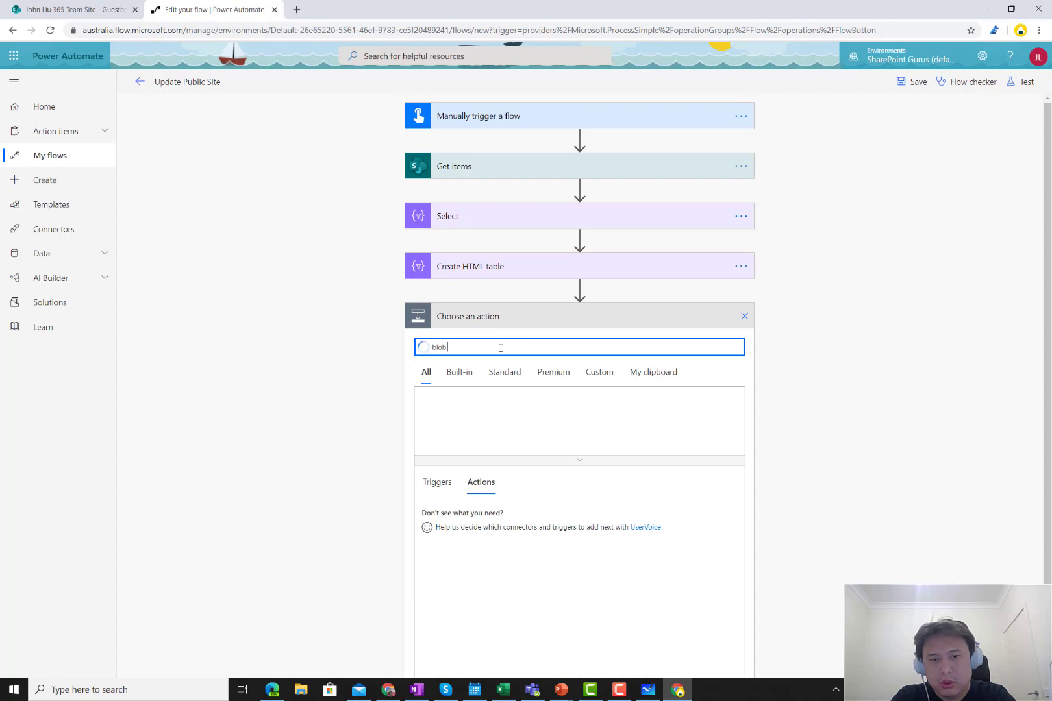
{"action": "type", "text": " sto"}
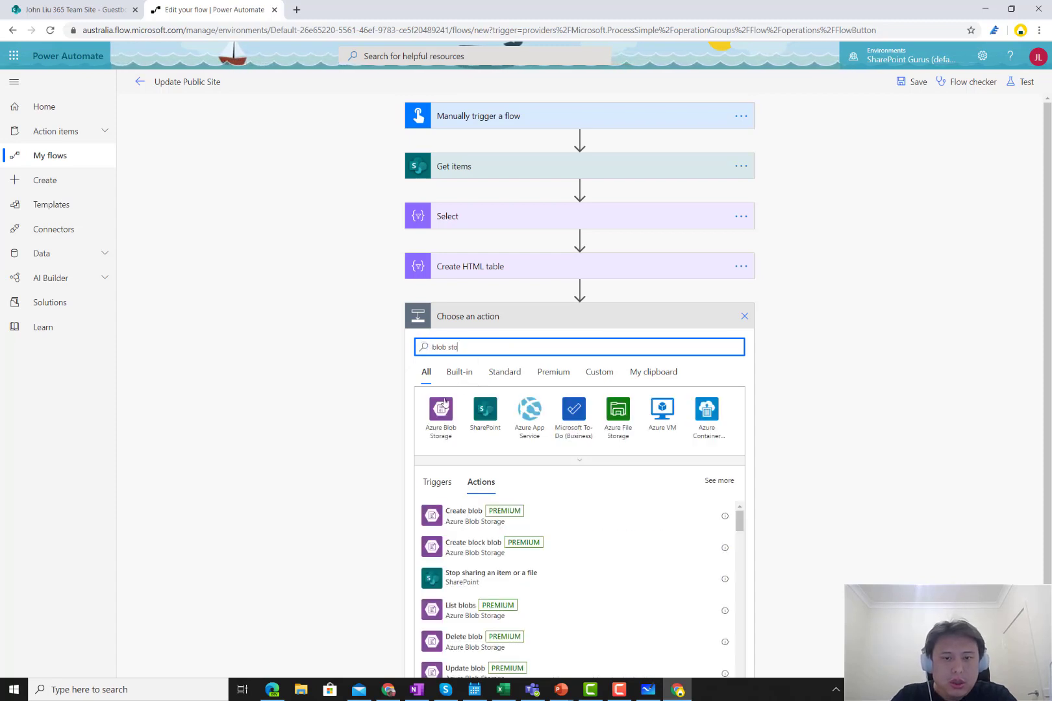
{"action": "left_click", "coordinate": [433, 412]}
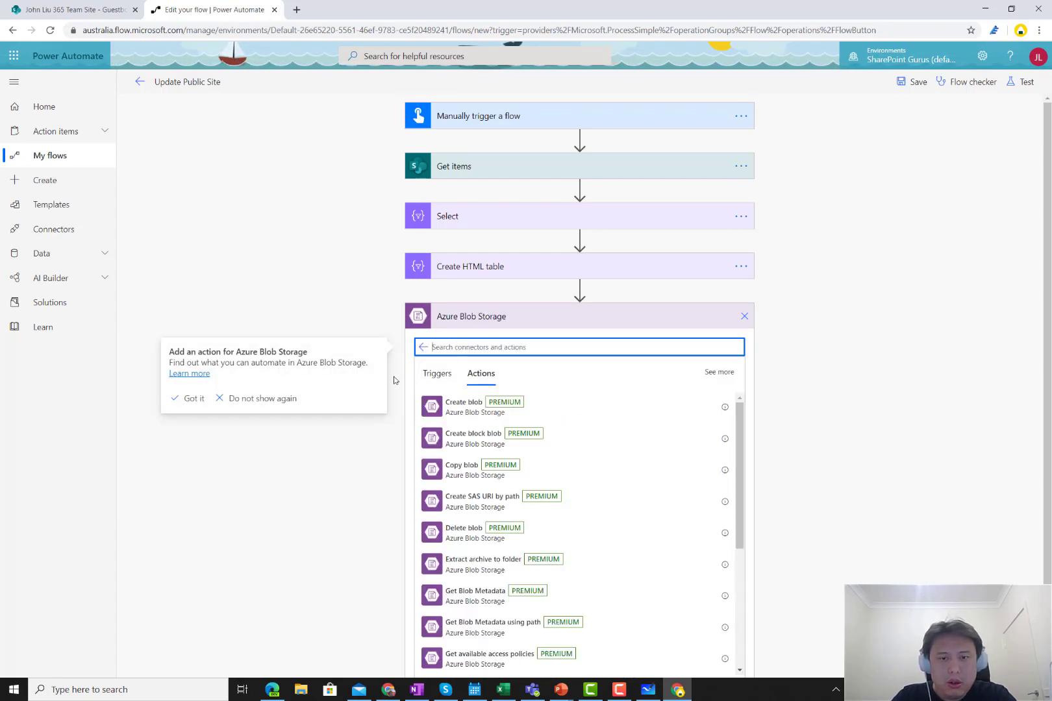
{"action": "left_click", "coordinate": [464, 408]}
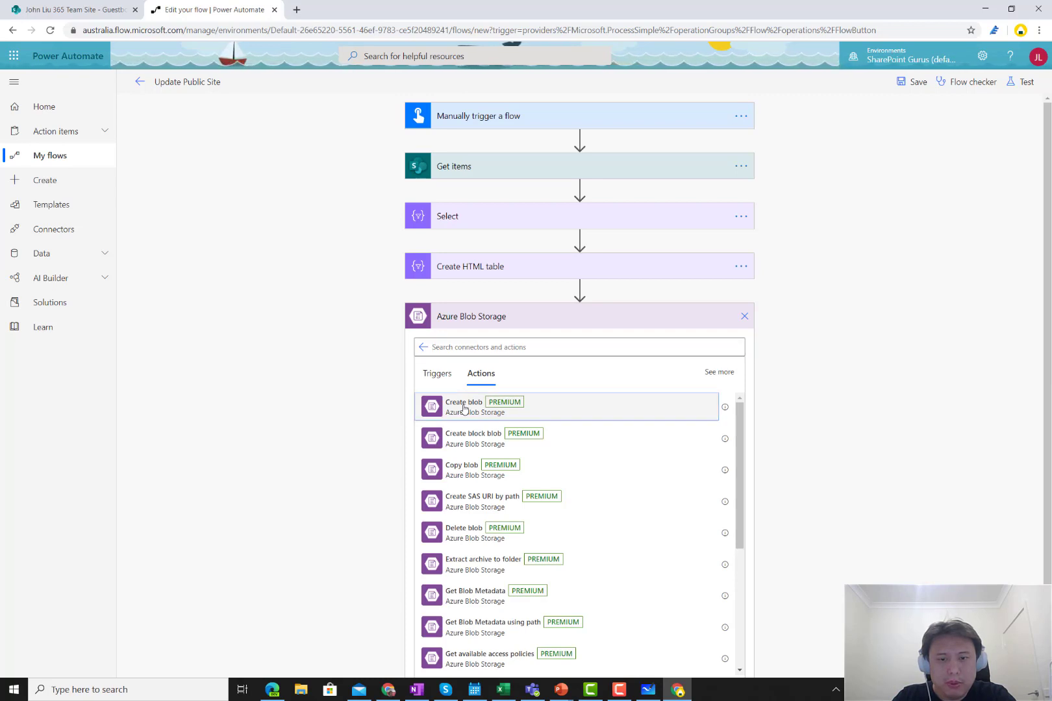
{"action": "left_click", "coordinate": [463, 408]}
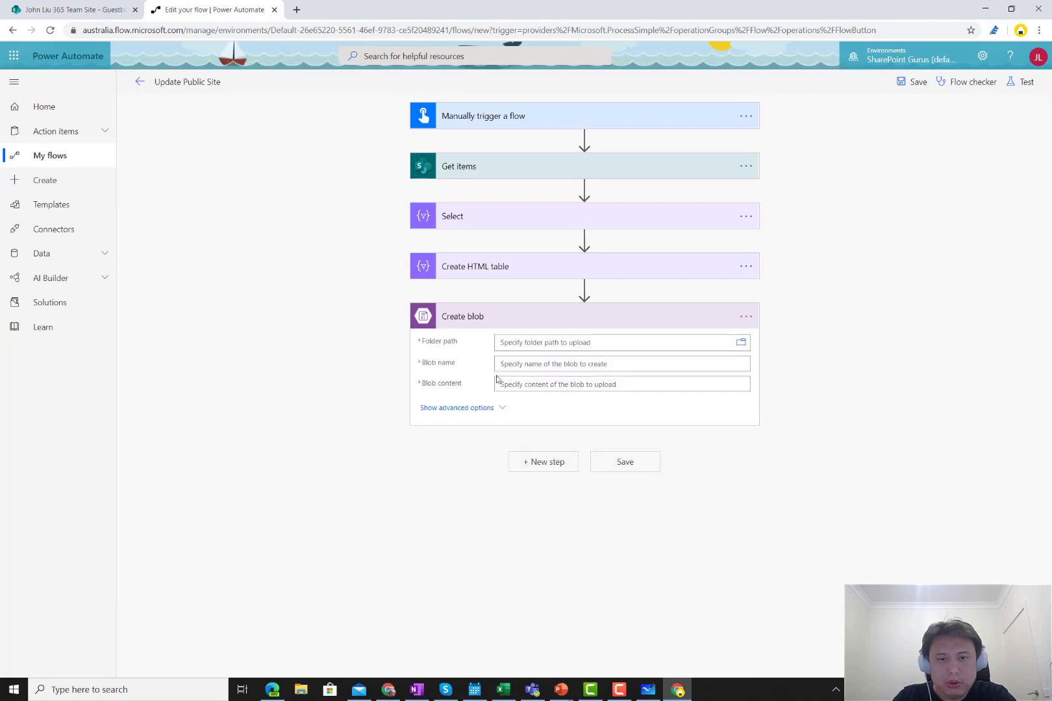
- Start a new connection for the Create blob action and paste the storage account access key copied from key1 in the Azure portal
{"action": "left_click", "coordinate": [746, 317]}
{"action": "left_click", "coordinate": [833, 595]}
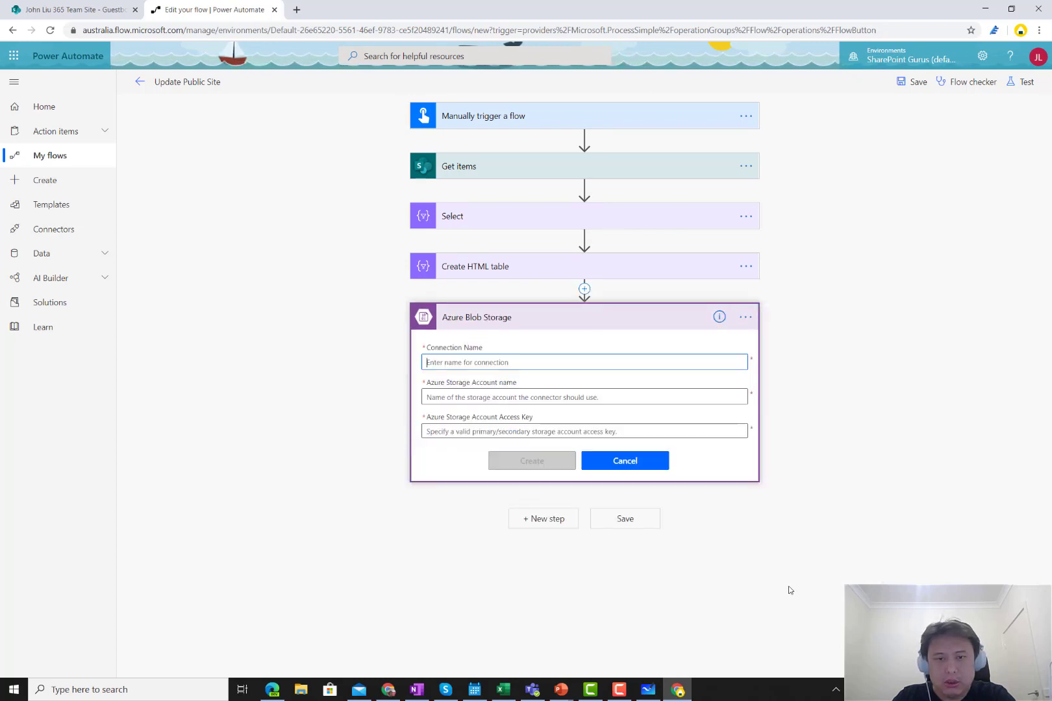
{"action": "left_click", "coordinate": [562, 428]}
{"action": "key", "text": "alt+Tab"}
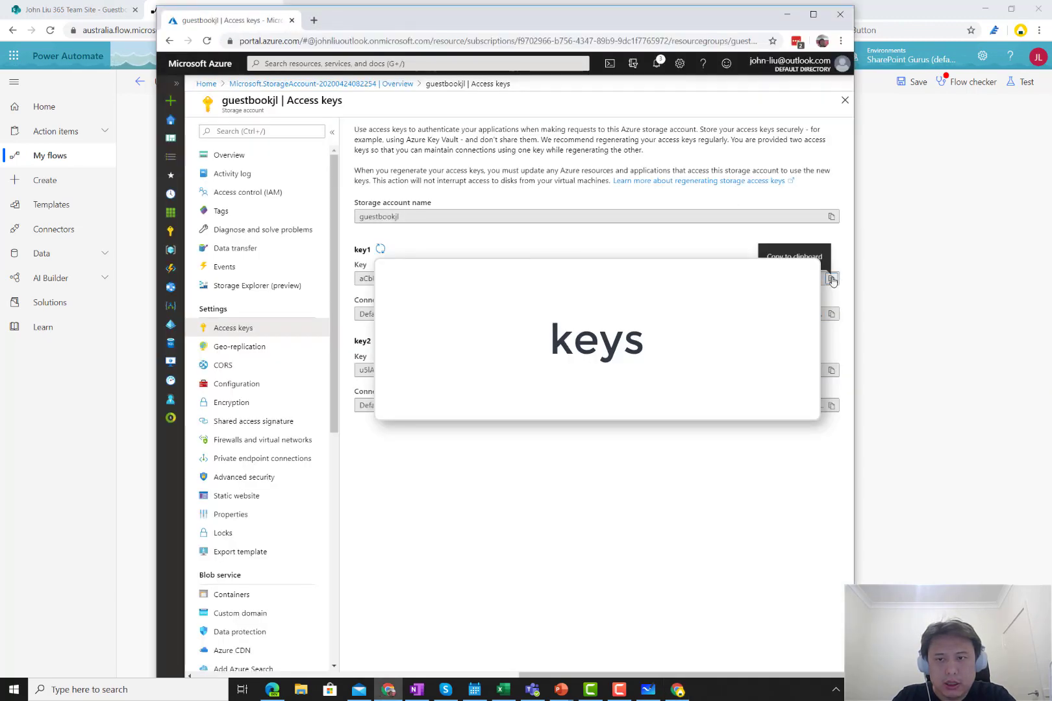
{"action": "left_click", "coordinate": [831, 278]}
{"action": "key", "text": "alt+Tab"}
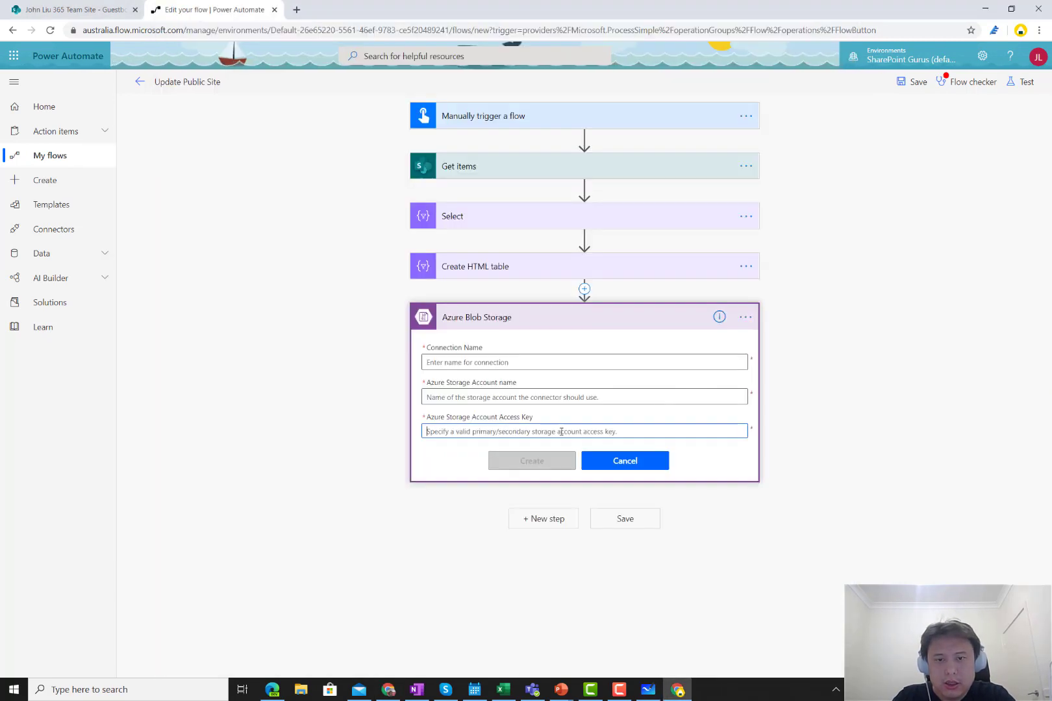
{"action": "key", "text": "ctrl+v"}
- Create the Azure Blob Storage connection with the storage account access key, using guestbookjl as both connection name and storage account name
{"action": "left_click", "coordinate": [554, 398]}
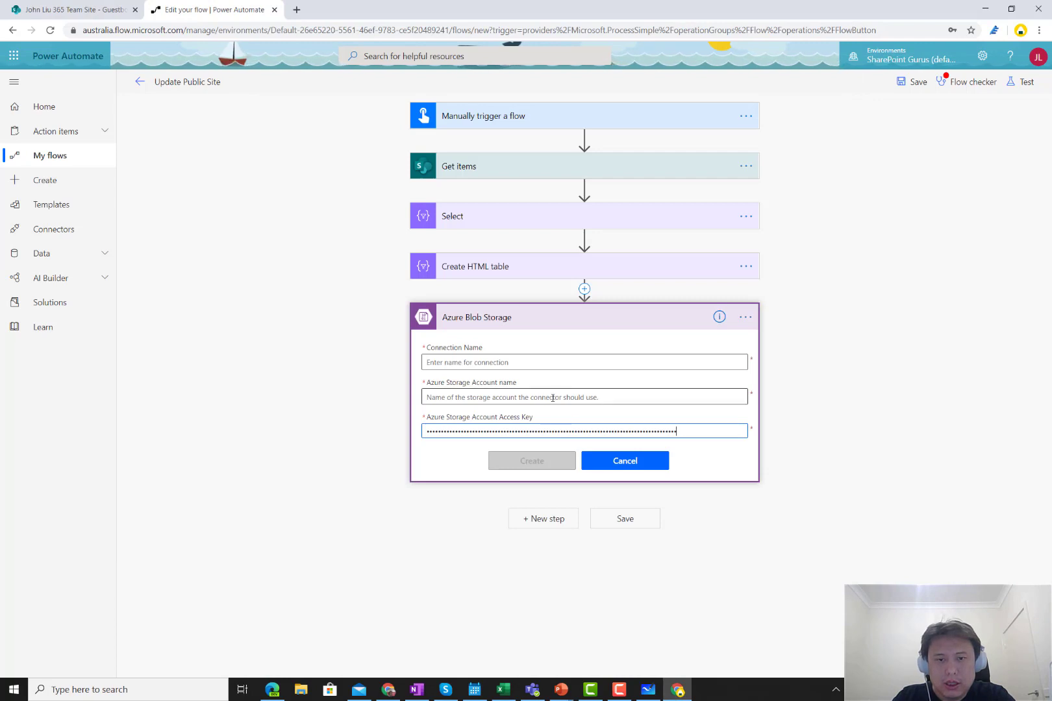
{"action": "key", "text": "ctrl+v"}
{"action": "left_click", "coordinate": [461, 398]}
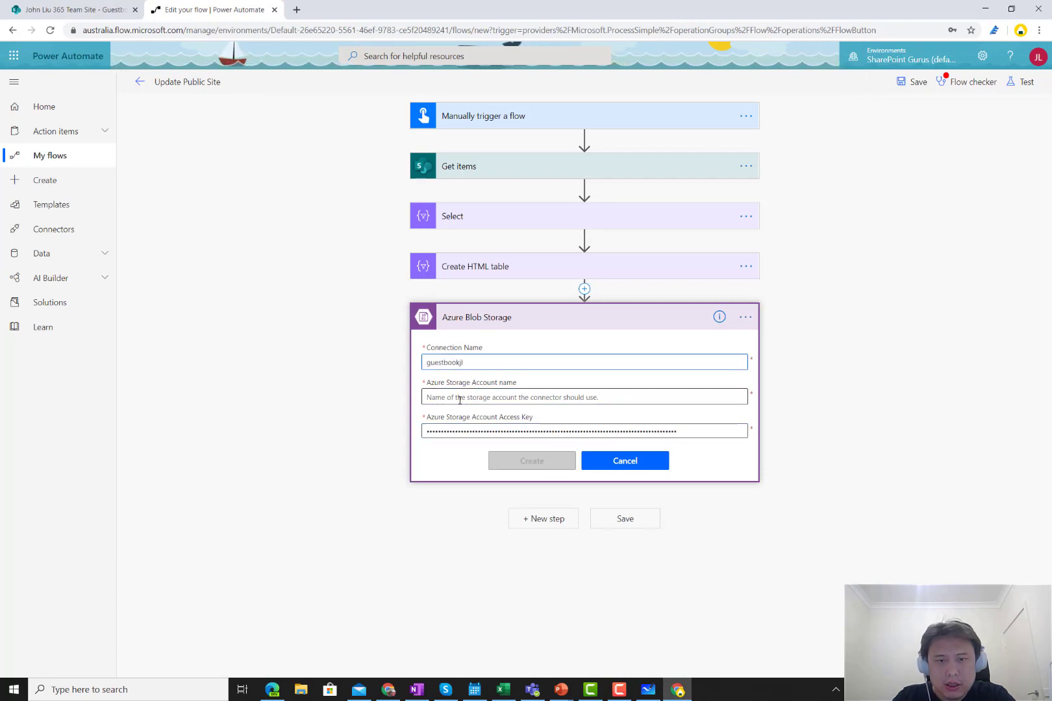
{"action": "key", "text": "ctrl+v"}
{"action": "left_click", "coordinate": [479, 360]}
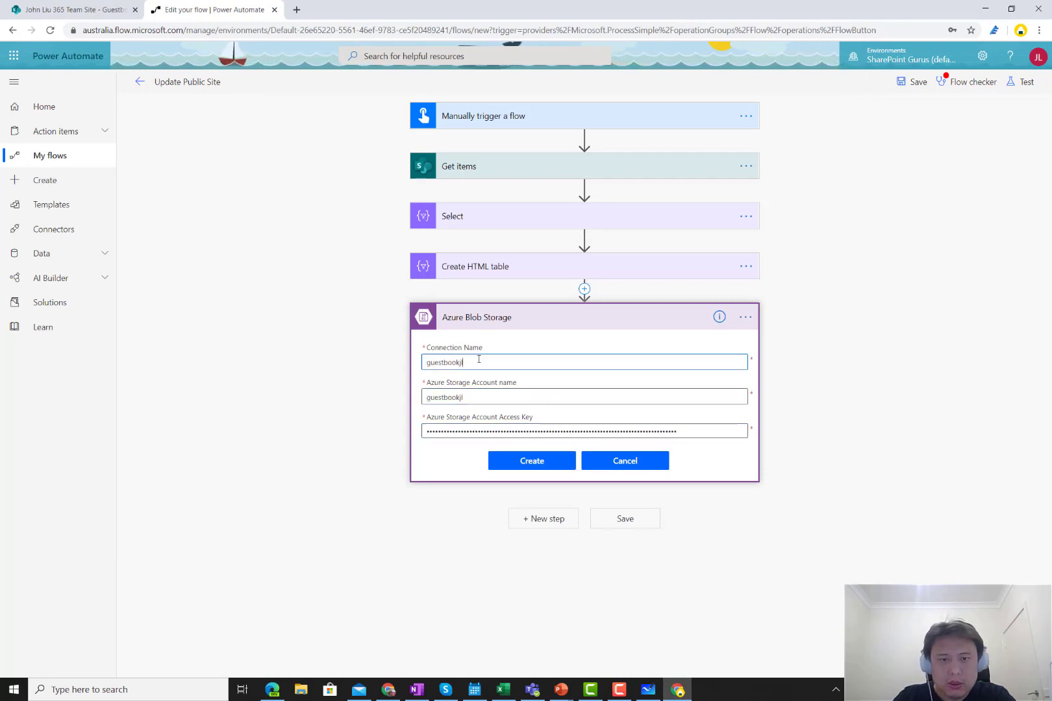
{"action": "left_click", "coordinate": [531, 463]}
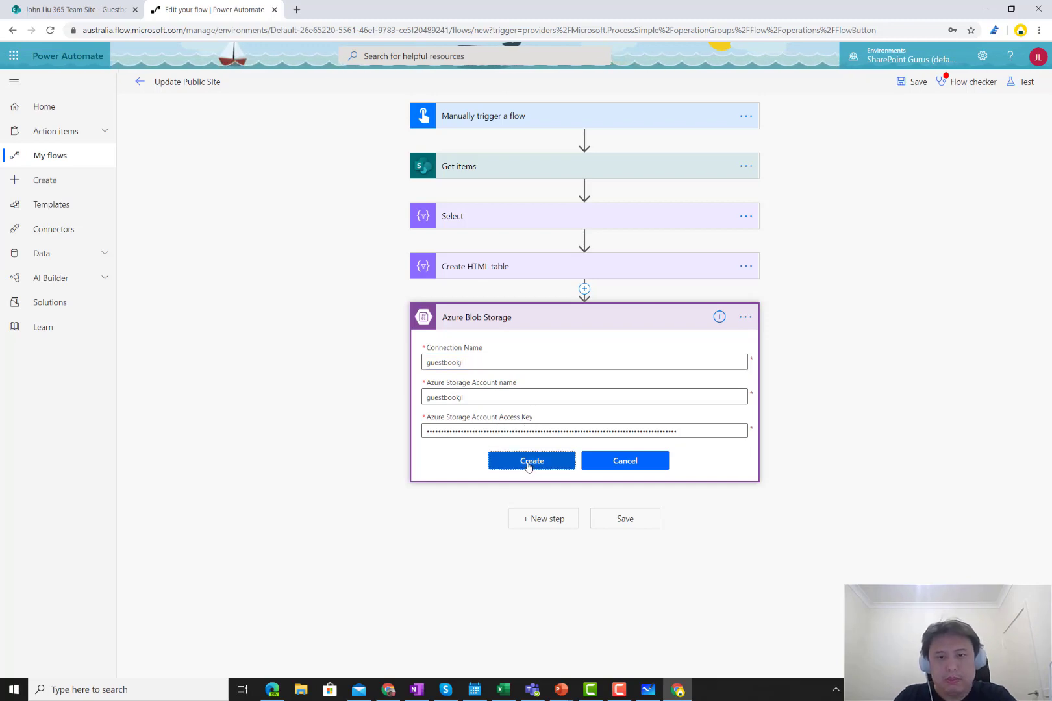
{"action": "left_click", "coordinate": [746, 317]}
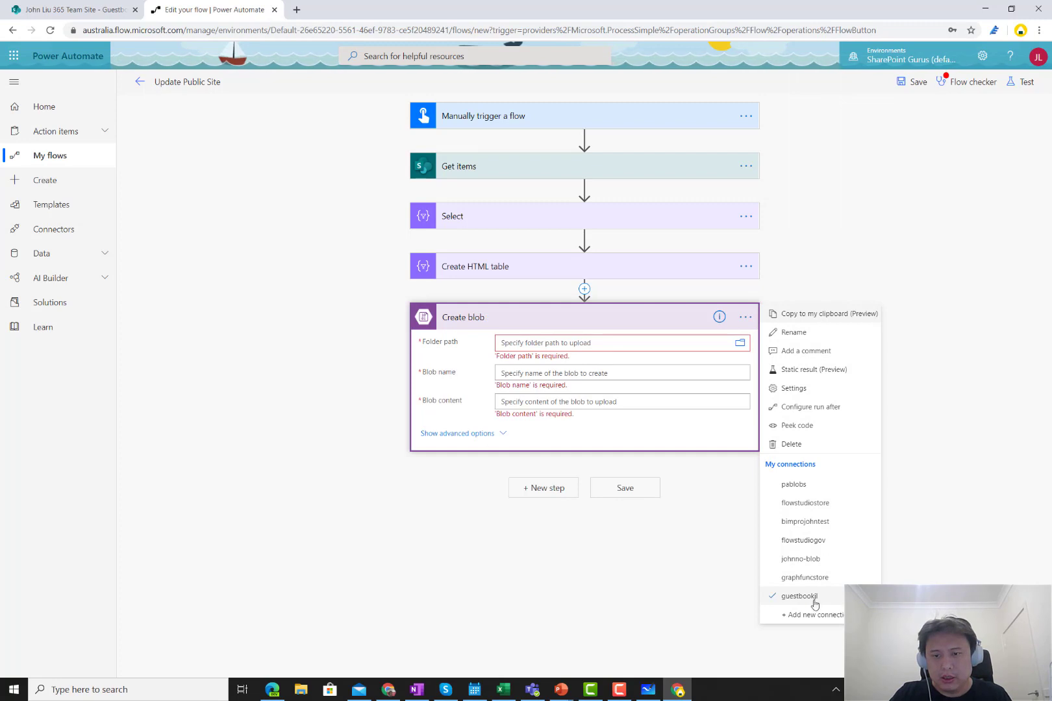
{"action": "left_click", "coordinate": [736, 590]}
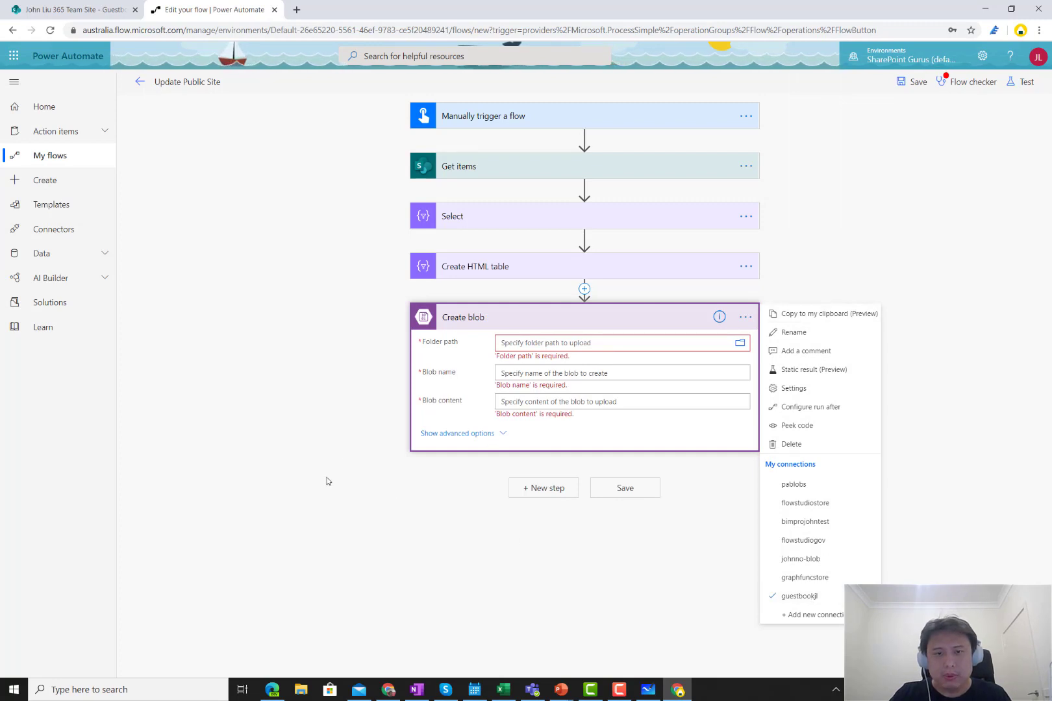
- Set the Create blob folder path to /public and the blob name to index.html
{"action": "left_click", "coordinate": [739, 343]}
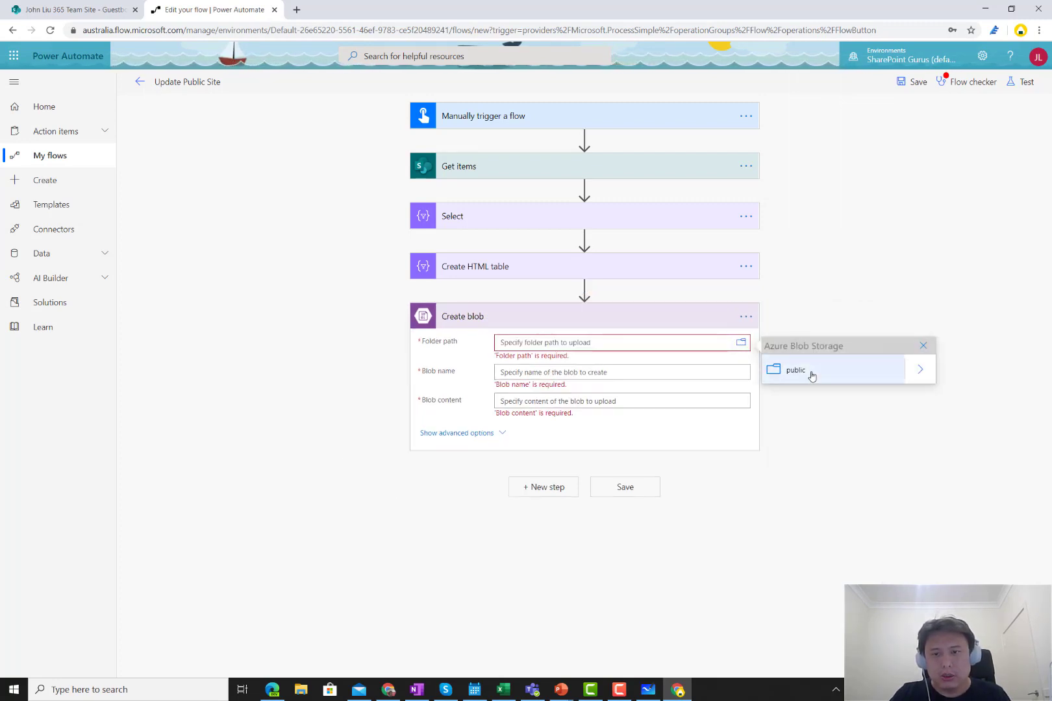
{"action": "left_click", "coordinate": [779, 376]}
{"action": "left_click", "coordinate": [660, 372]}
{"action": "left_click", "coordinate": [713, 386]}
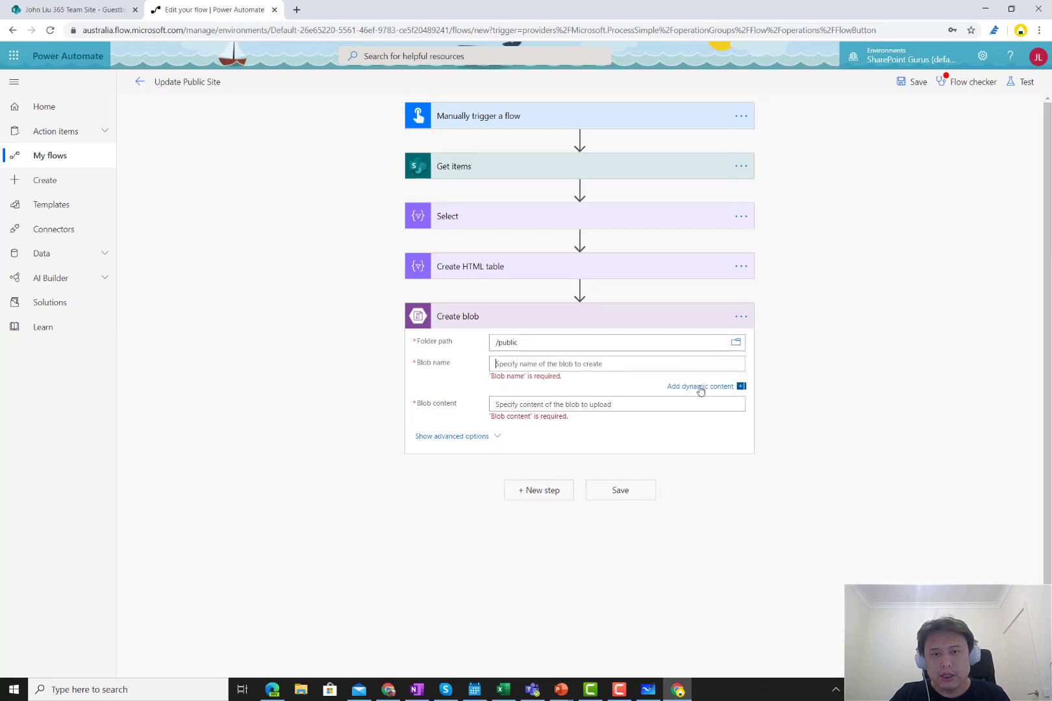
{"action": "left_click", "coordinate": [713, 386]}
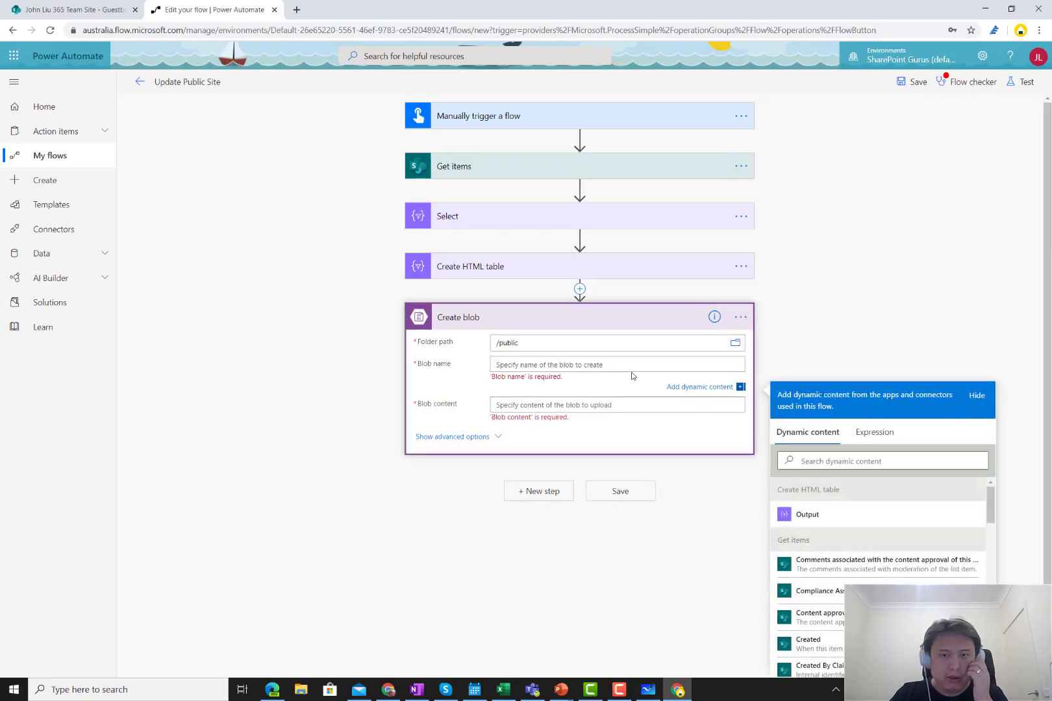
{"action": "type", "text": "index"}
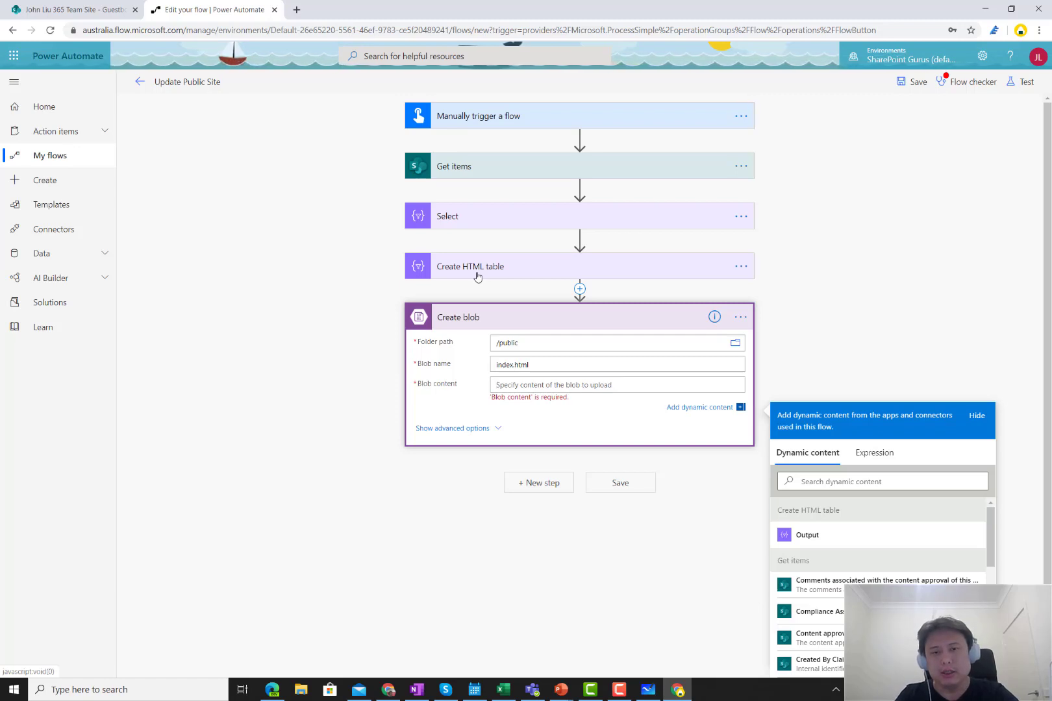
- Insert a Data Operation Compose action between Create HTML table and Create blob
{"action": "left_click", "coordinate": [580, 288]}
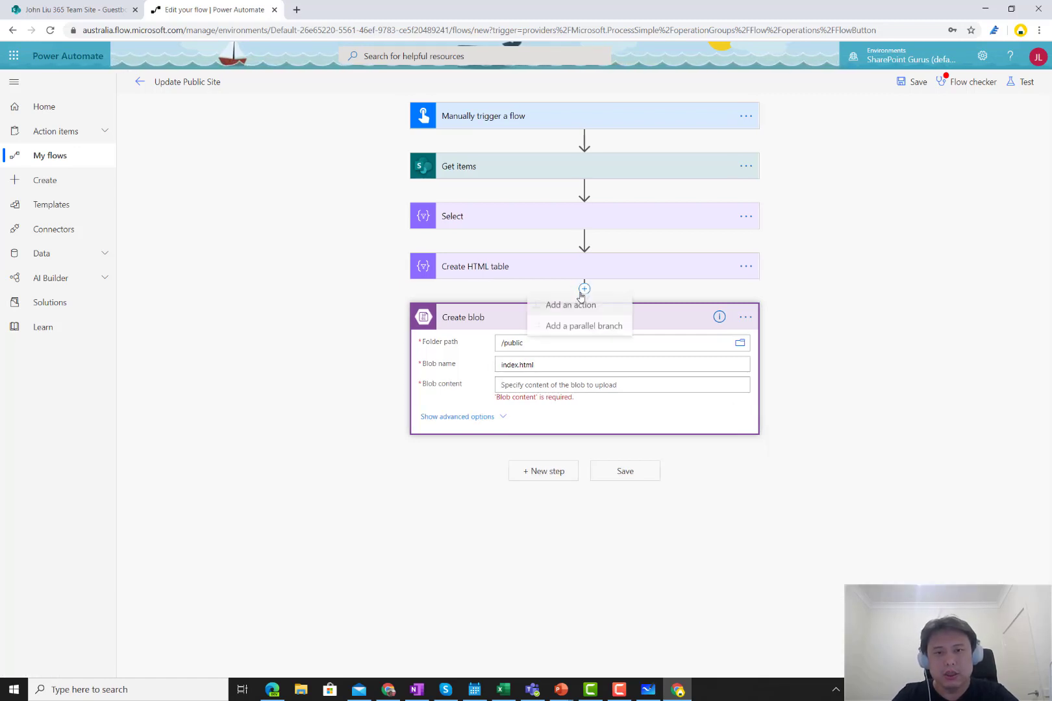
{"action": "left_click", "coordinate": [571, 305]}
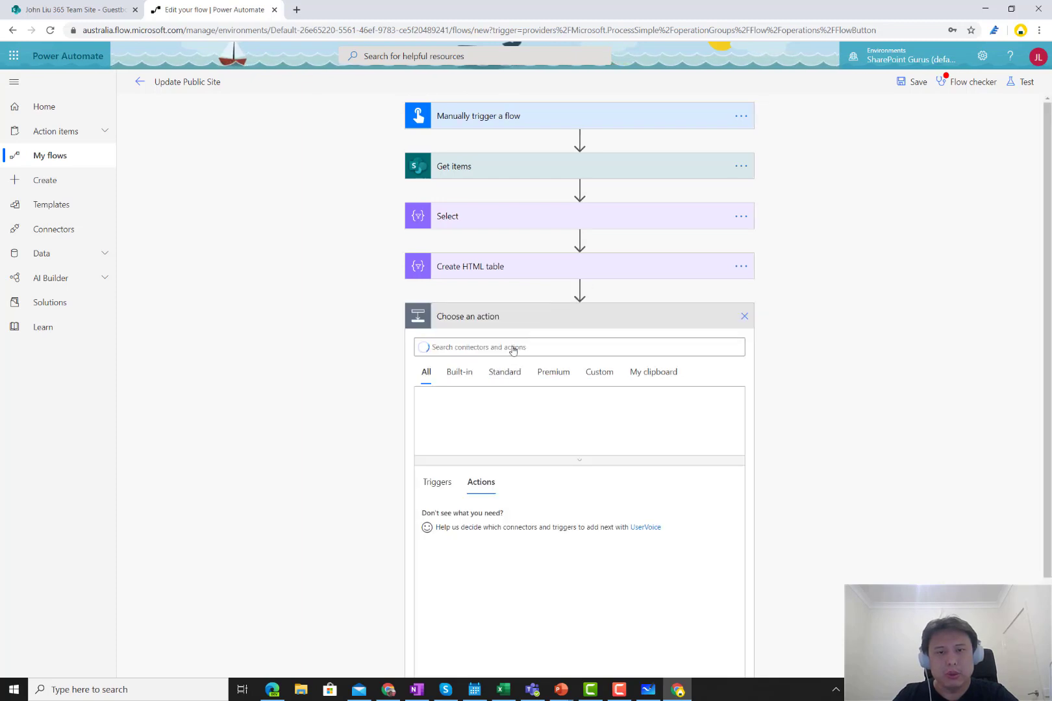
{"action": "type", "text": "compose"}
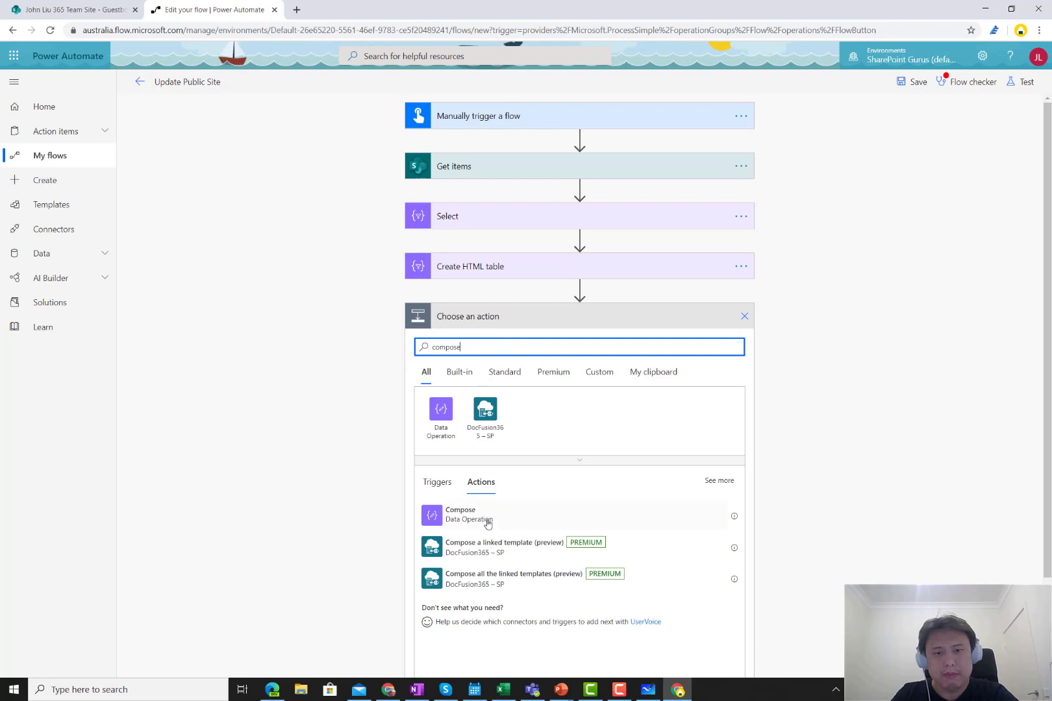
{"action": "left_click", "coordinate": [487, 521]}
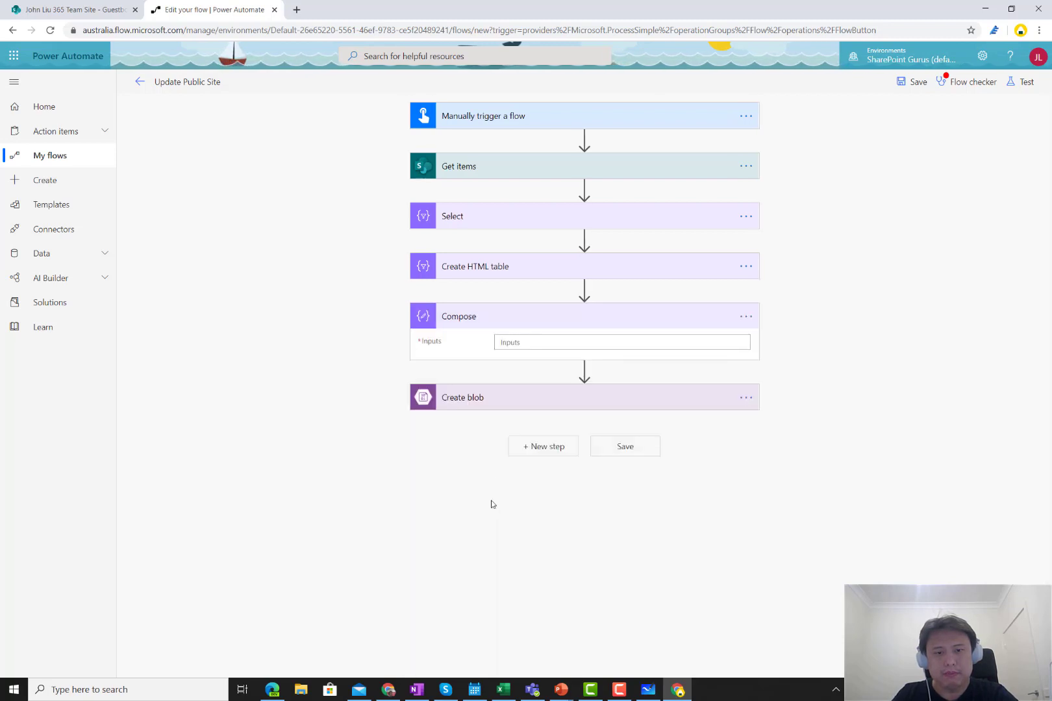
- Write html and body tags in the Compose inputs, with an h1 heading "Hello Guests!" followed by the Create HTML table Output
{"action": "left_click", "coordinate": [535, 343]}
{"action": "key", "text": "Return"}
{"action": "key", "text": "Return"}
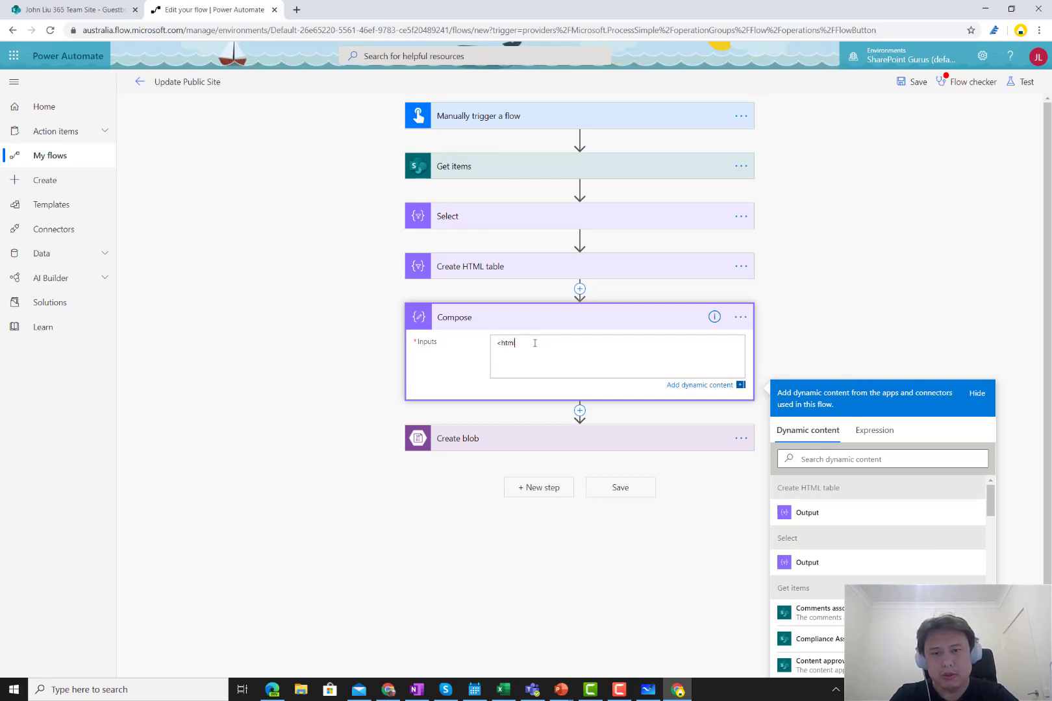
{"action": "key", "text": "Return"}
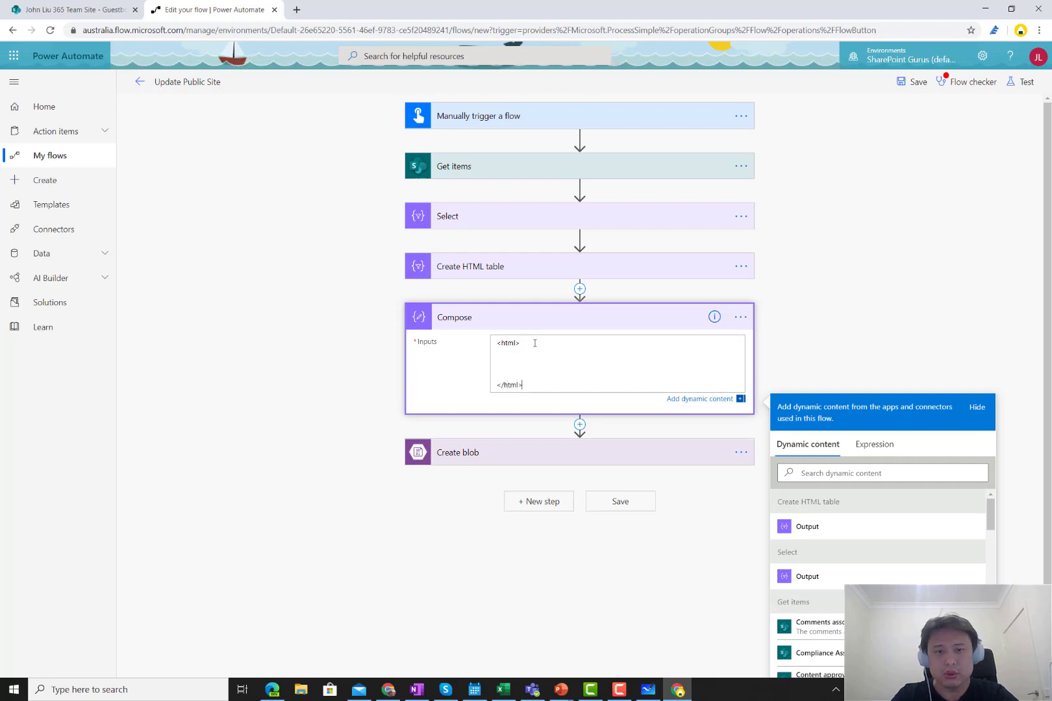
{"action": "key", "text": "Return"}
{"action": "key", "text": "ctrl+v"}
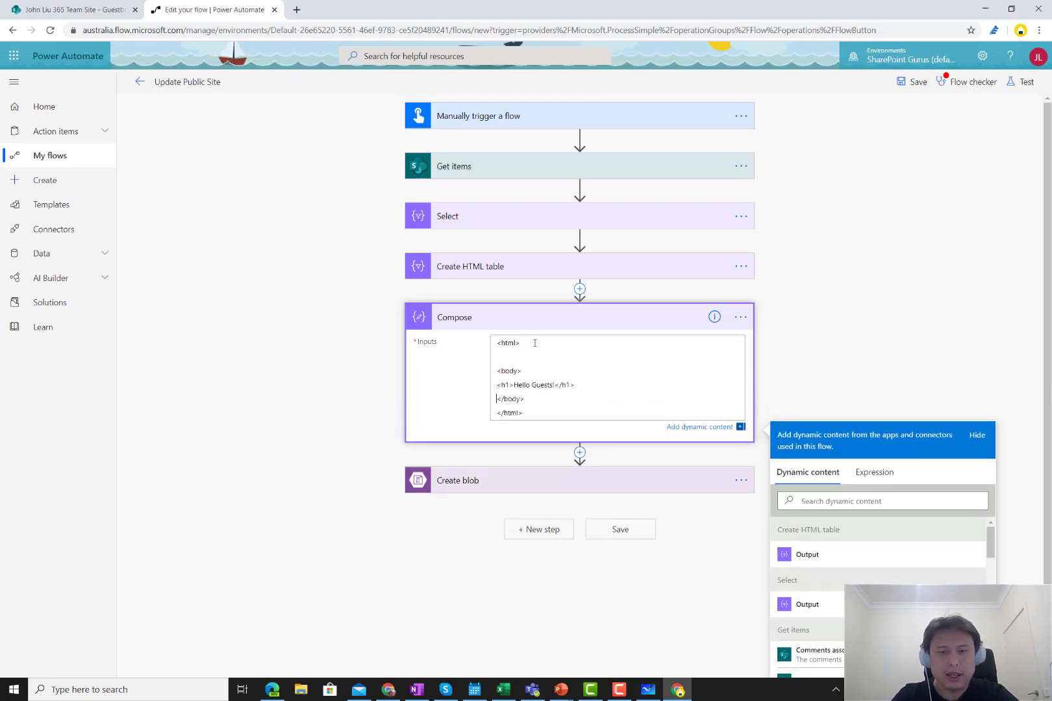
{"action": "key", "text": "Return"}
{"action": "key", "text": "Return"}
{"action": "key", "text": "Return"}
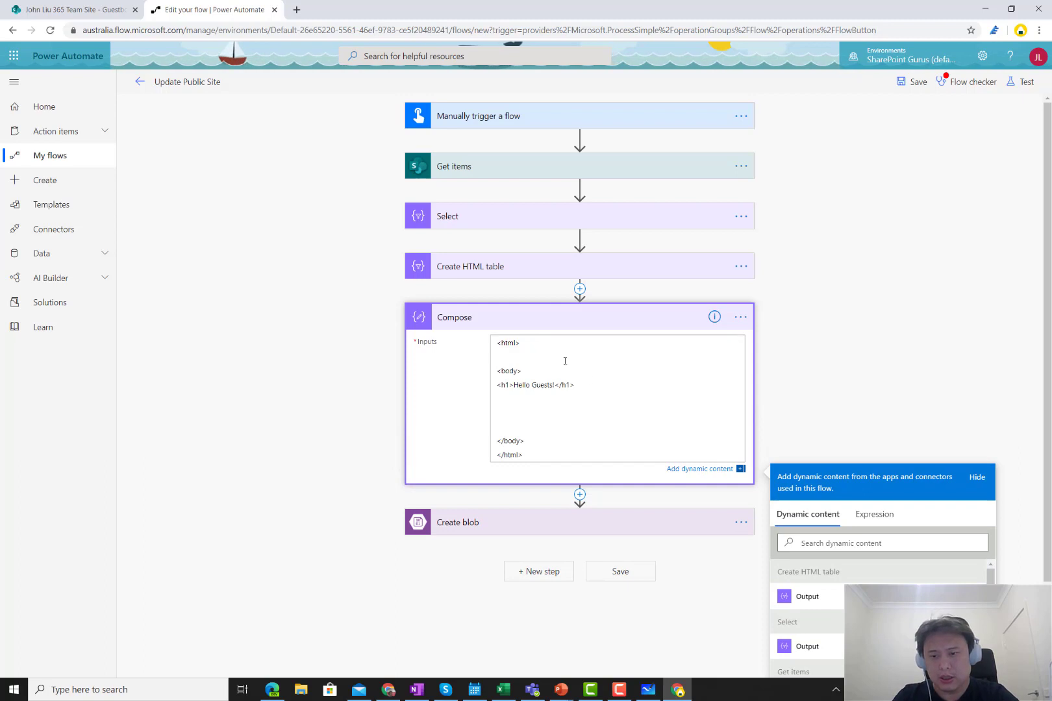
{"action": "left_click", "coordinate": [809, 596]}
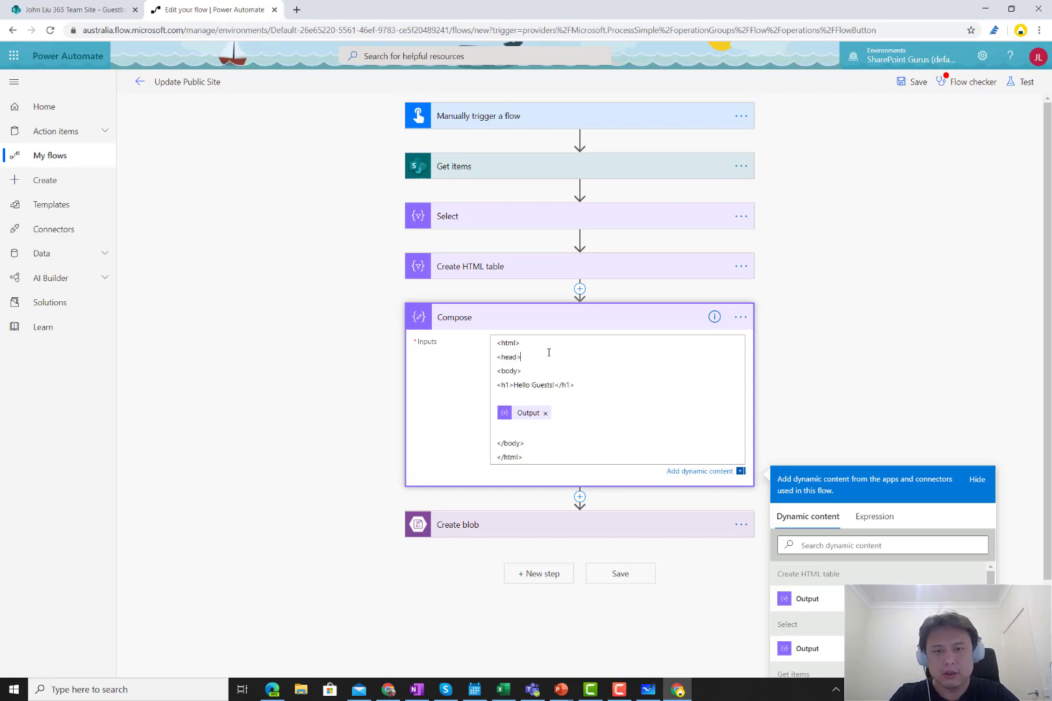
- Add an empty head section with opening and closing tags above the body in the Compose inputs
{"action": "key", "text": "Return"}
{"action": "key", "text": "Return"}
{"action": "type", "text": "</head>"}
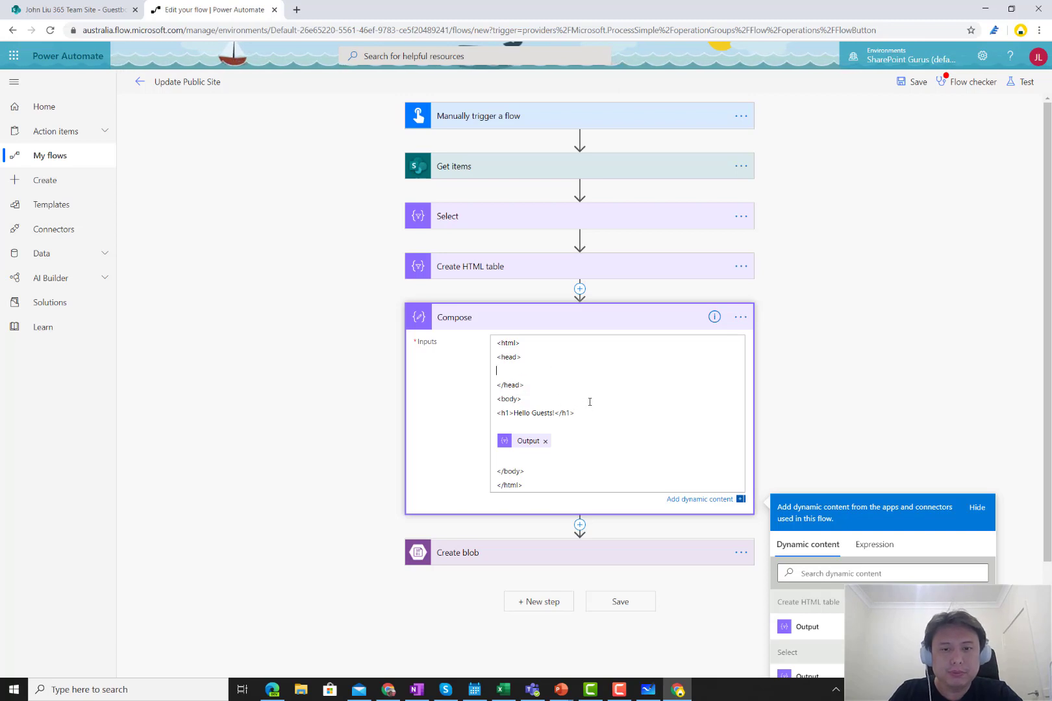
- Expand the Create blob action and use the Compose Outputs as its blob content
{"action": "scroll", "coordinate": [590, 402], "scroll_direction": "down", "scroll_amount": 1}
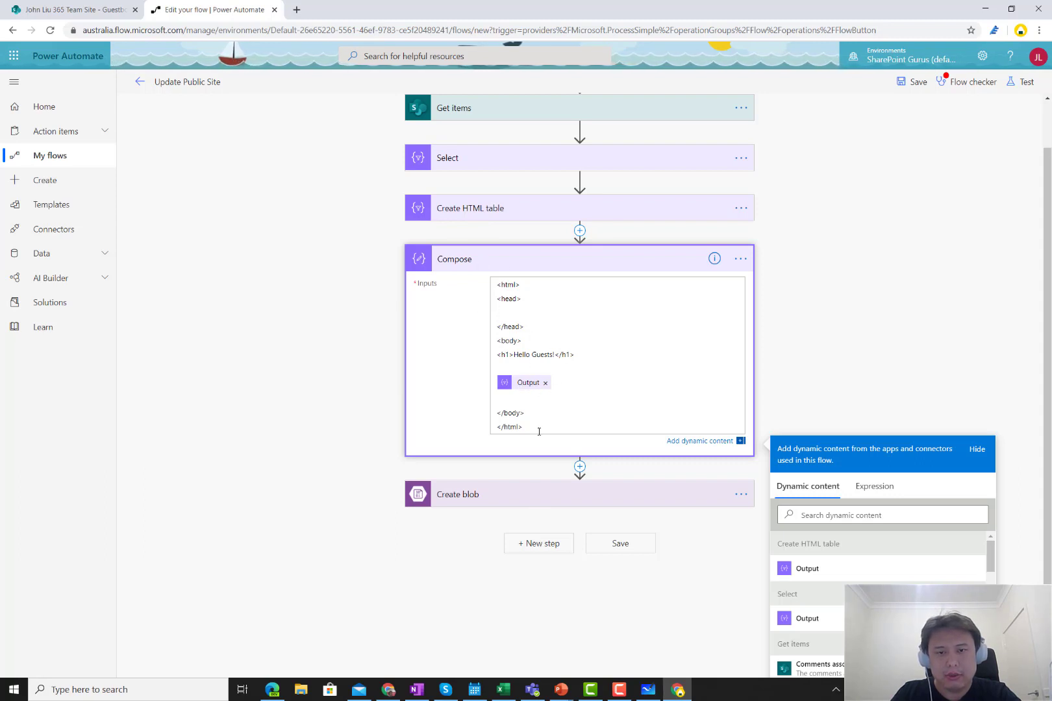
{"action": "left_click", "coordinate": [533, 501]}
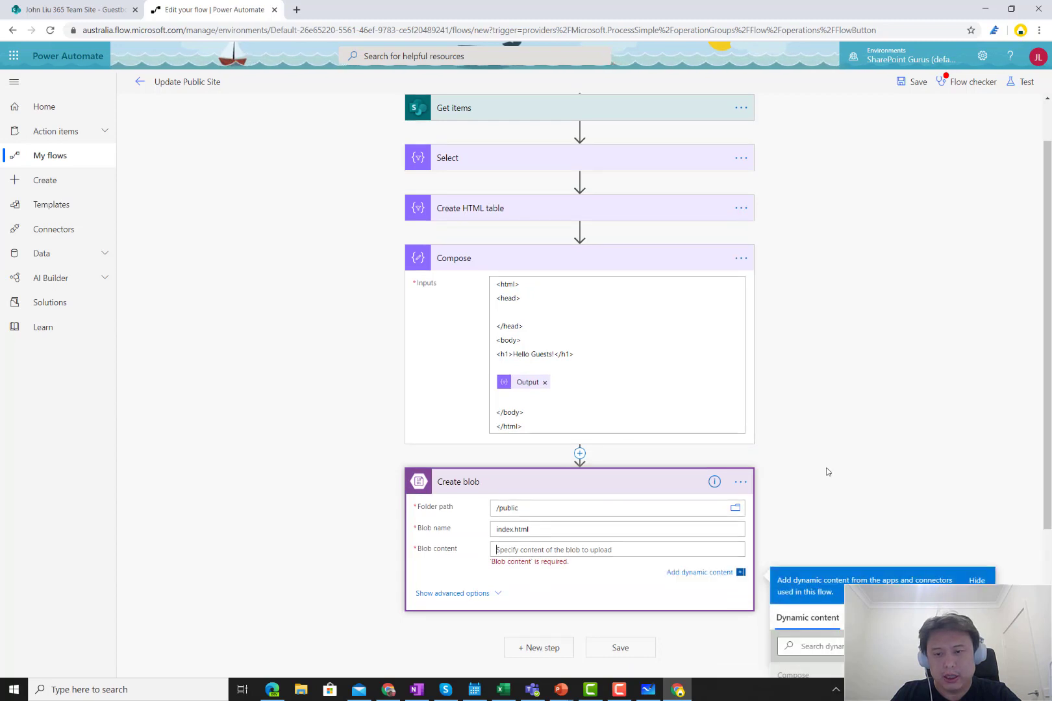
{"action": "scroll", "coordinate": [822, 480], "scroll_direction": "down", "scroll_amount": 3}
{"action": "left_click", "coordinate": [815, 499]}
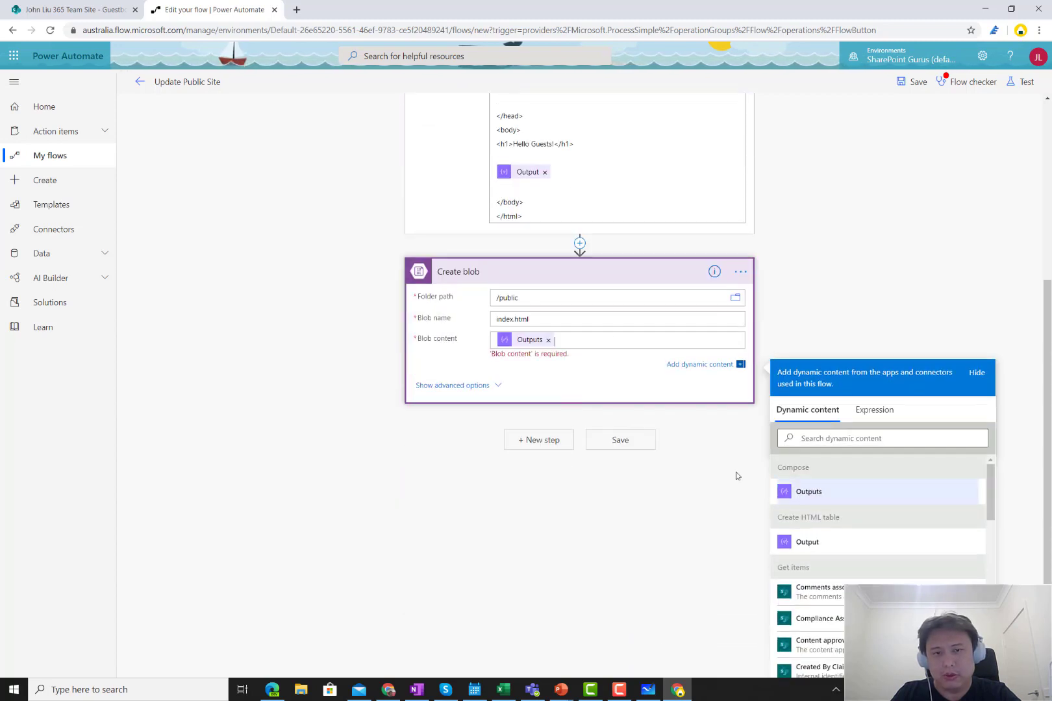
- Show the advanced options of Create blob and set the Content-Type to text/html
{"action": "left_click", "coordinate": [492, 384]}
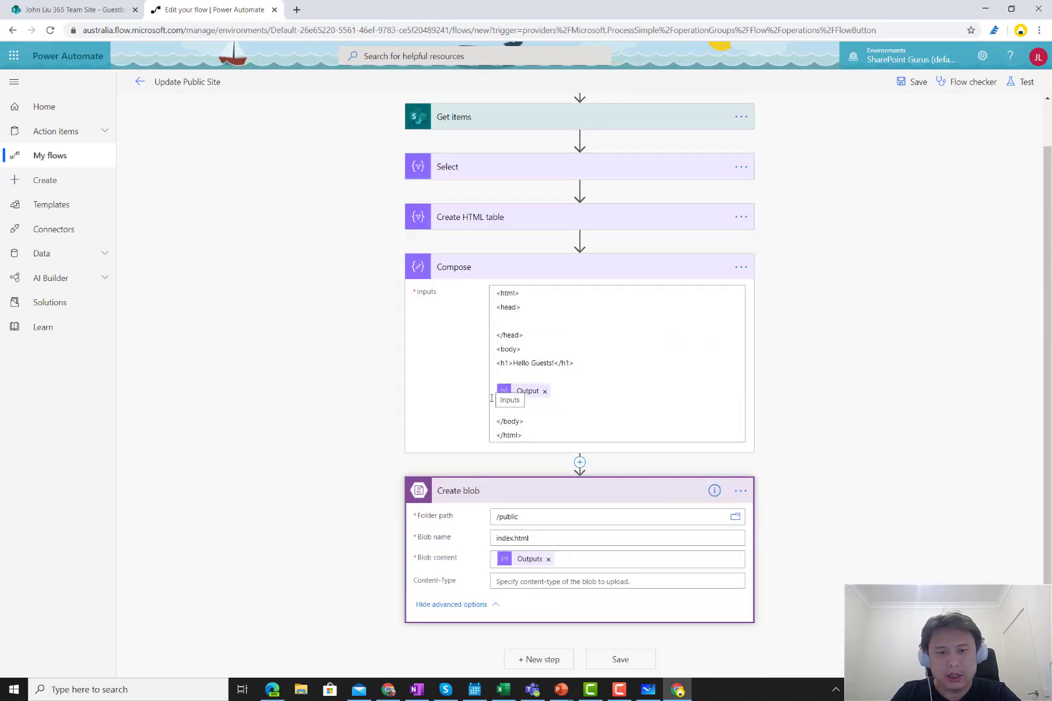
{"action": "left_click", "coordinate": [542, 584]}
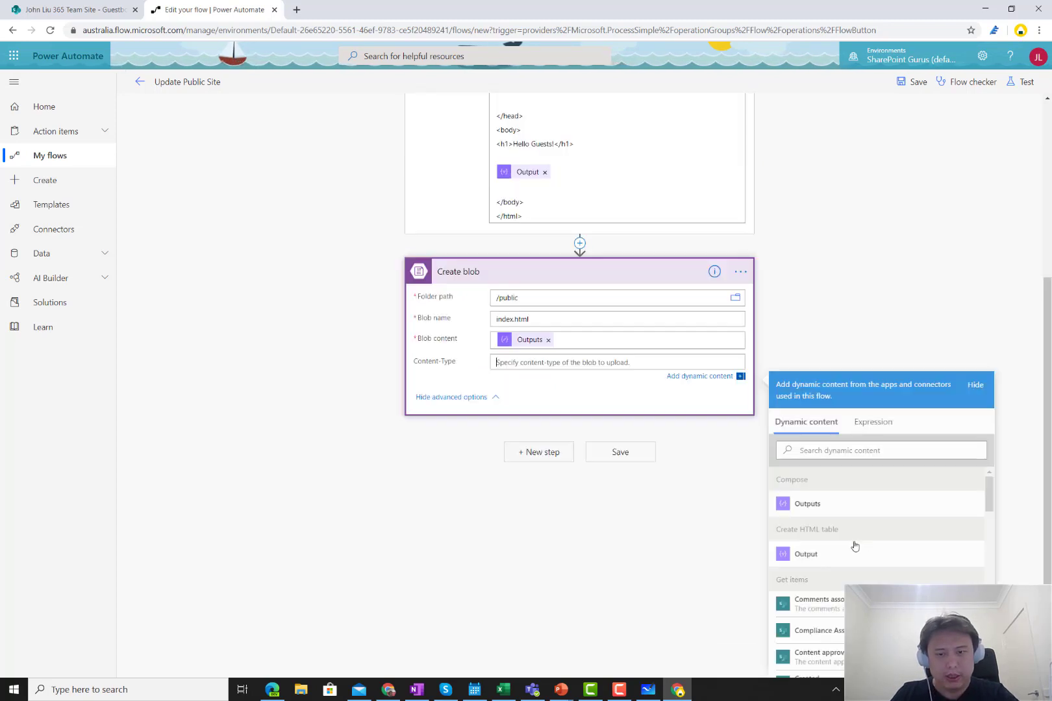
{"action": "left_click", "coordinate": [972, 386]}
{"action": "left_click", "coordinate": [593, 403]}
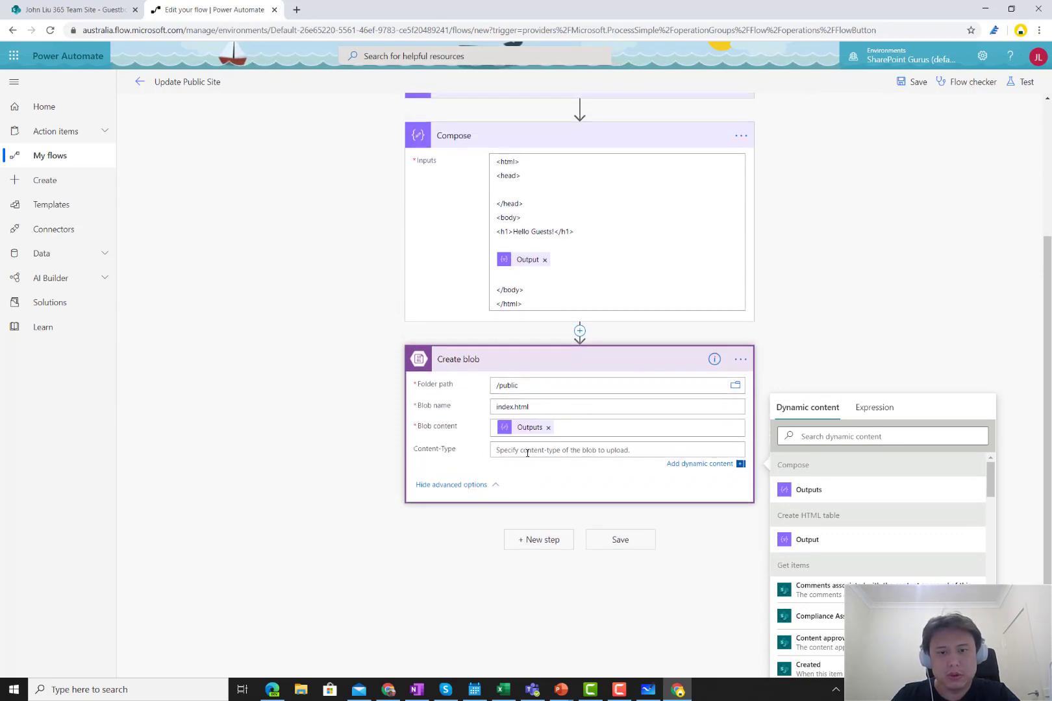
{"action": "type", "text": "text/html"}
{"action": "left_click", "coordinate": [299, 403]}
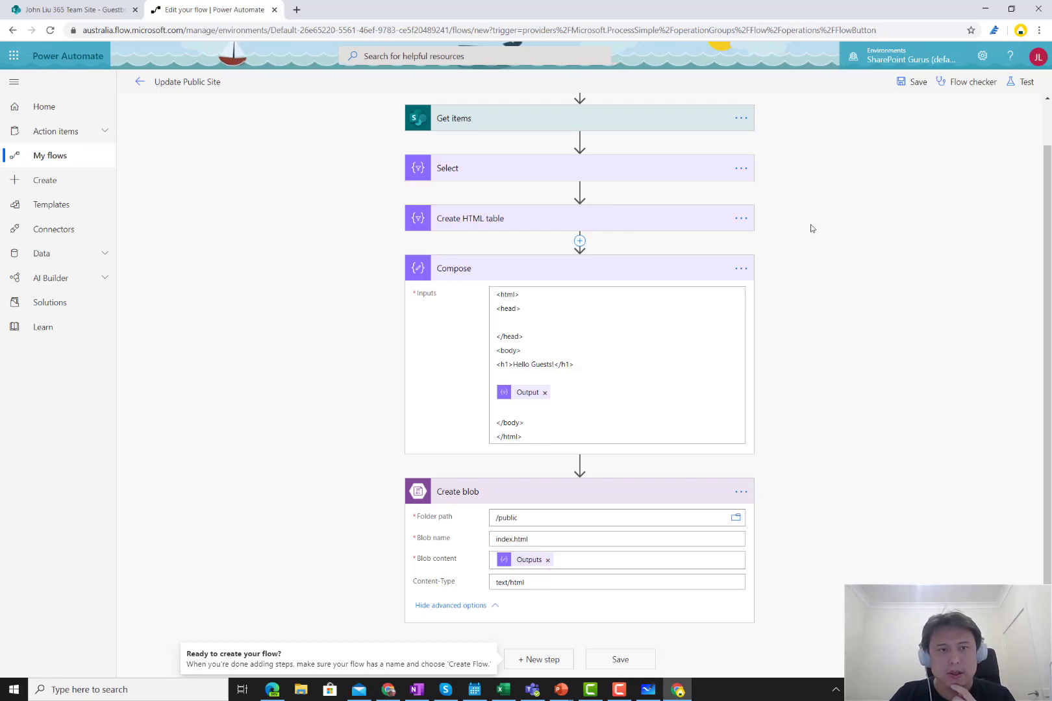
- Save and test the flow with the guestbookjl connection for Azure Blob Storage, and open the resulting run
{"action": "left_click", "coordinate": [911, 83]}
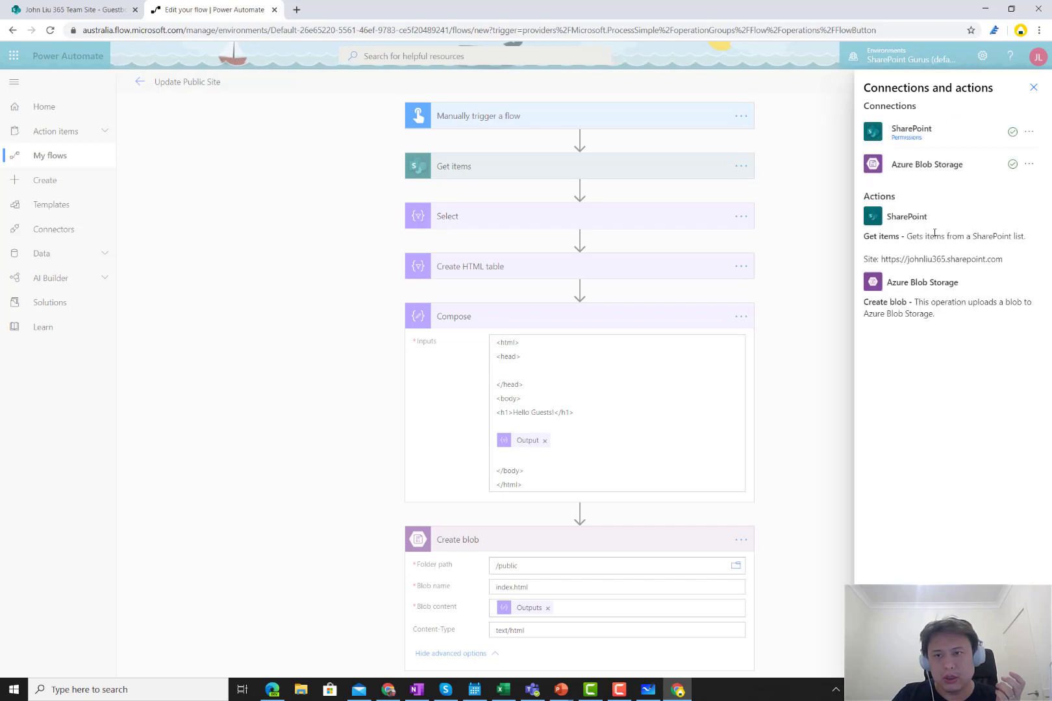
{"action": "left_click", "coordinate": [1029, 165]}
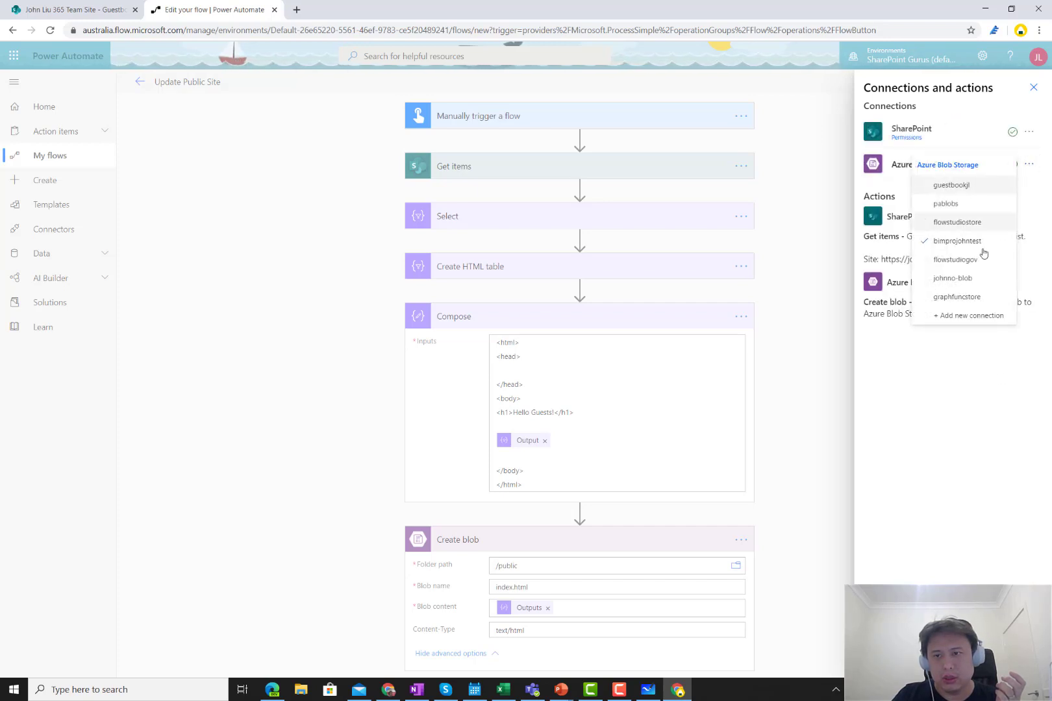
{"action": "left_click", "coordinate": [963, 186]}
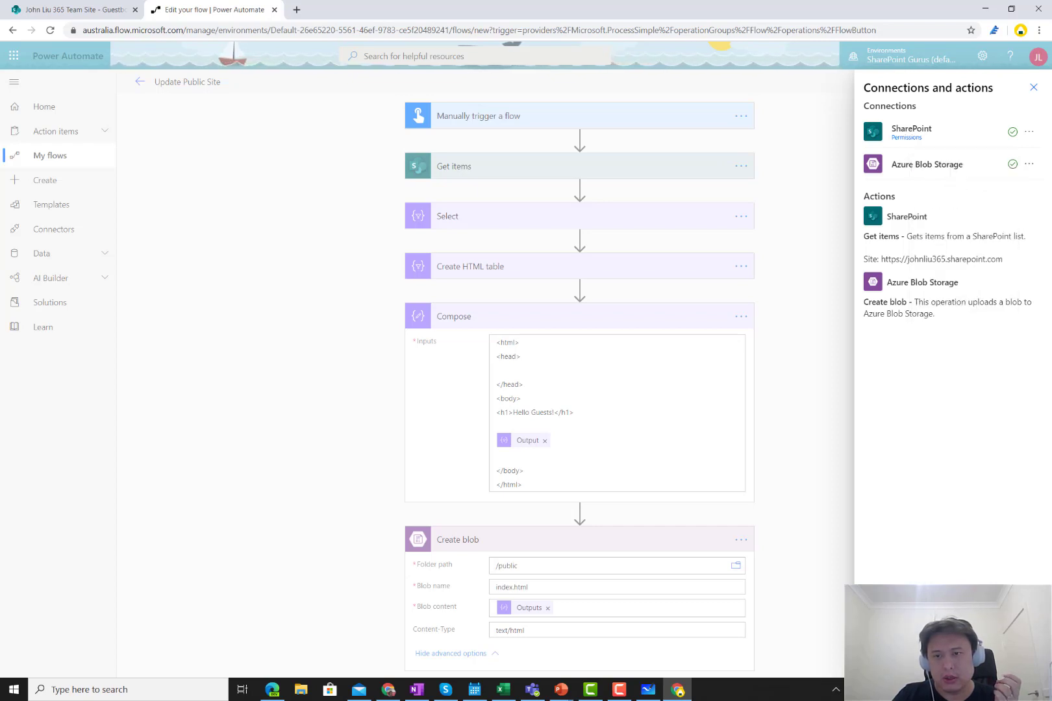
{"action": "left_click", "coordinate": [890, 659]}
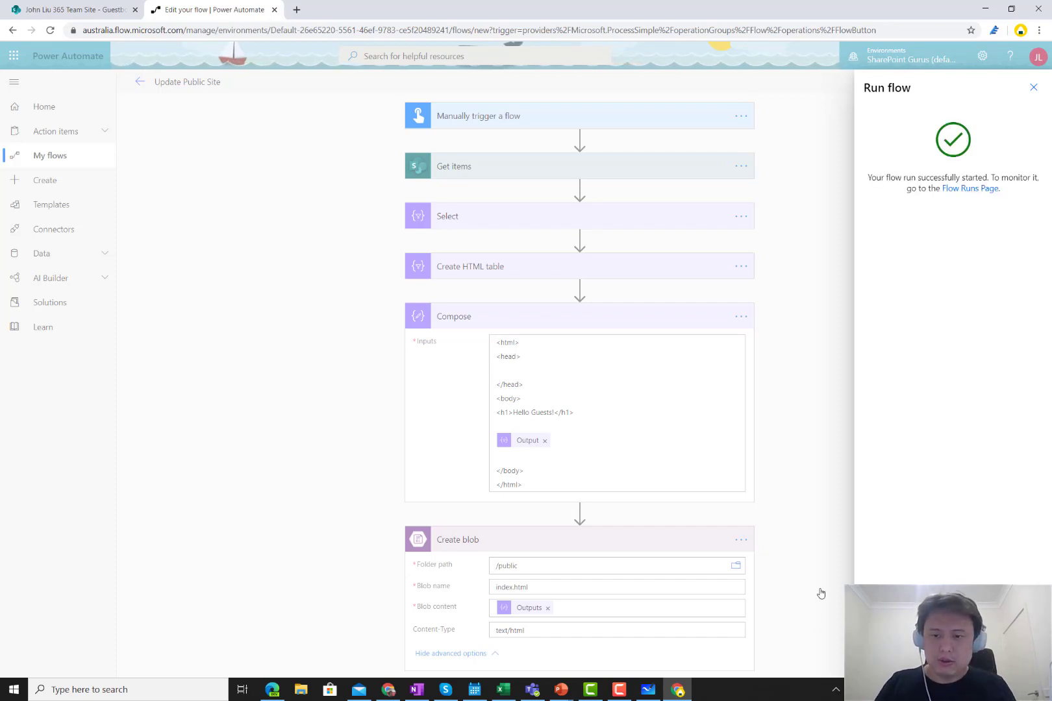
{"action": "left_click", "coordinate": [890, 659]}
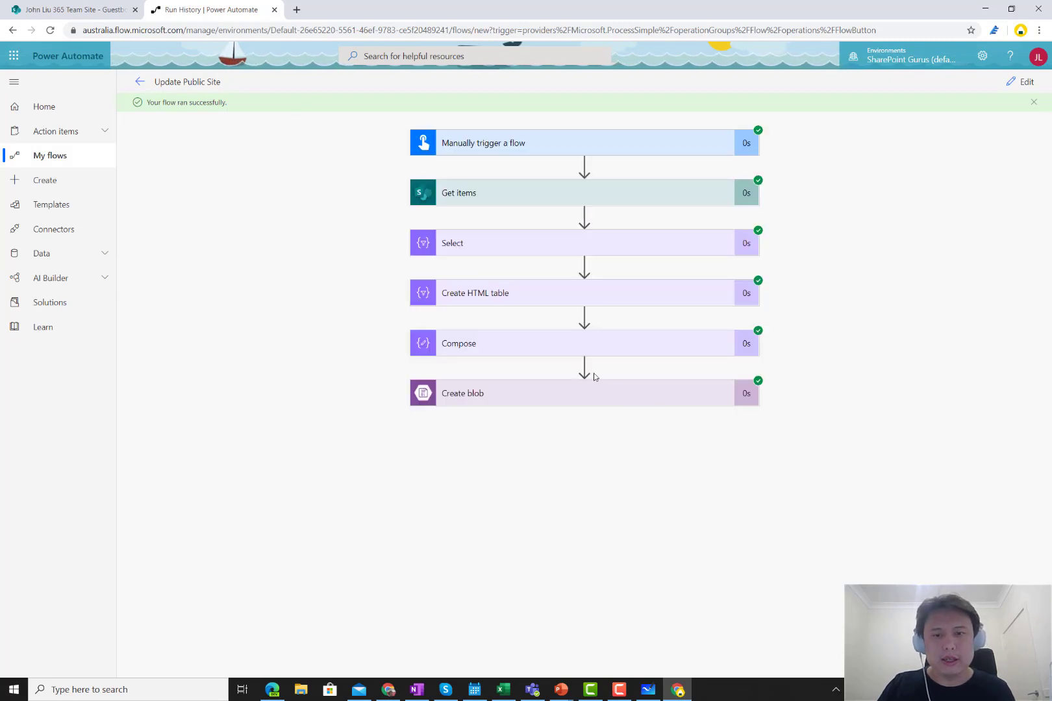
- Examine the inputs and outputs of the Create blob action in the flow run
{"action": "left_click", "coordinate": [568, 396]}
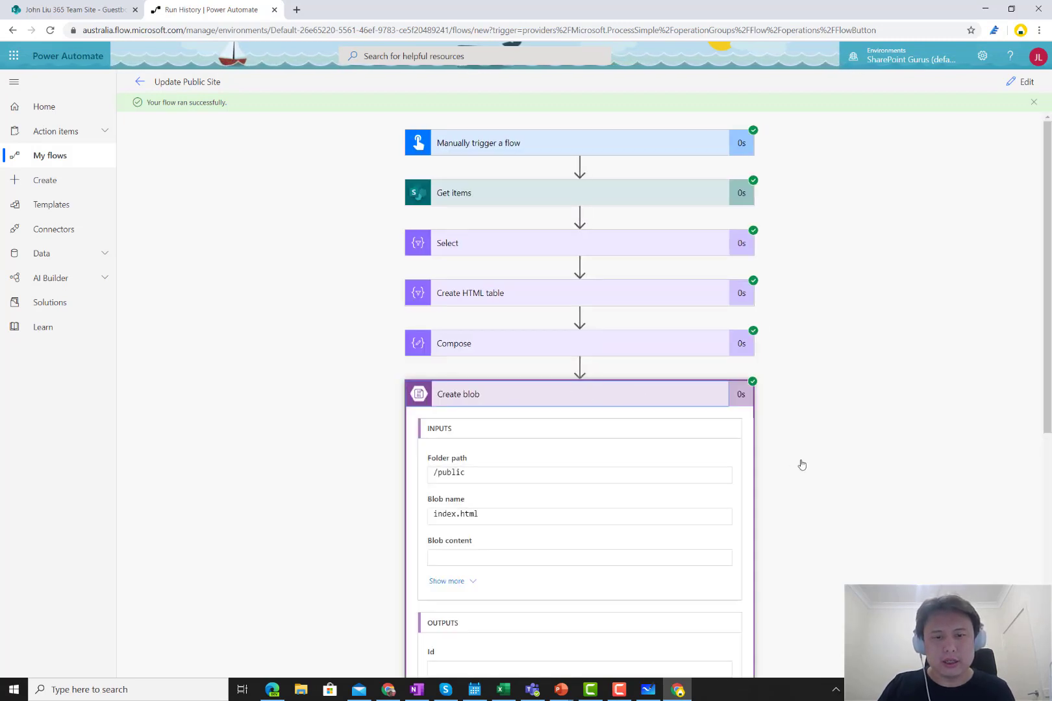
{"action": "scroll", "coordinate": [800, 461], "scroll_direction": "down", "scroll_amount": 3}
{"action": "scroll", "coordinate": [801, 463], "scroll_direction": "down", "scroll_amount": 5}
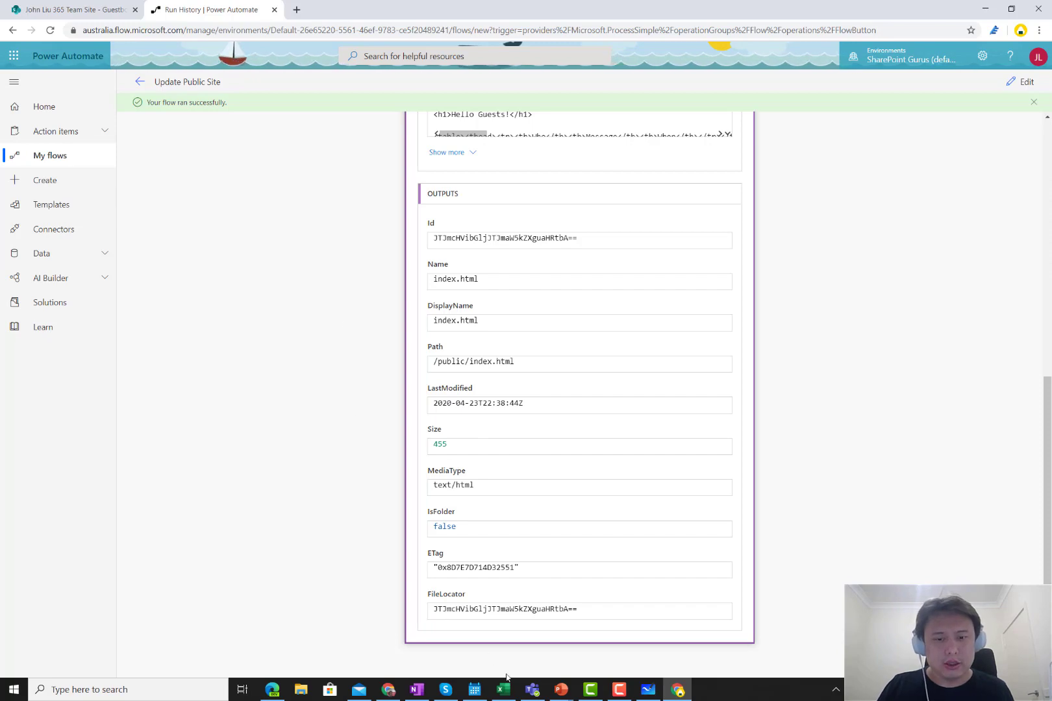
- Switch to the Azure portal and open the index.html blob in the public container of the guestbookjl storage account
{"action": "left_click", "coordinate": [388, 689]}
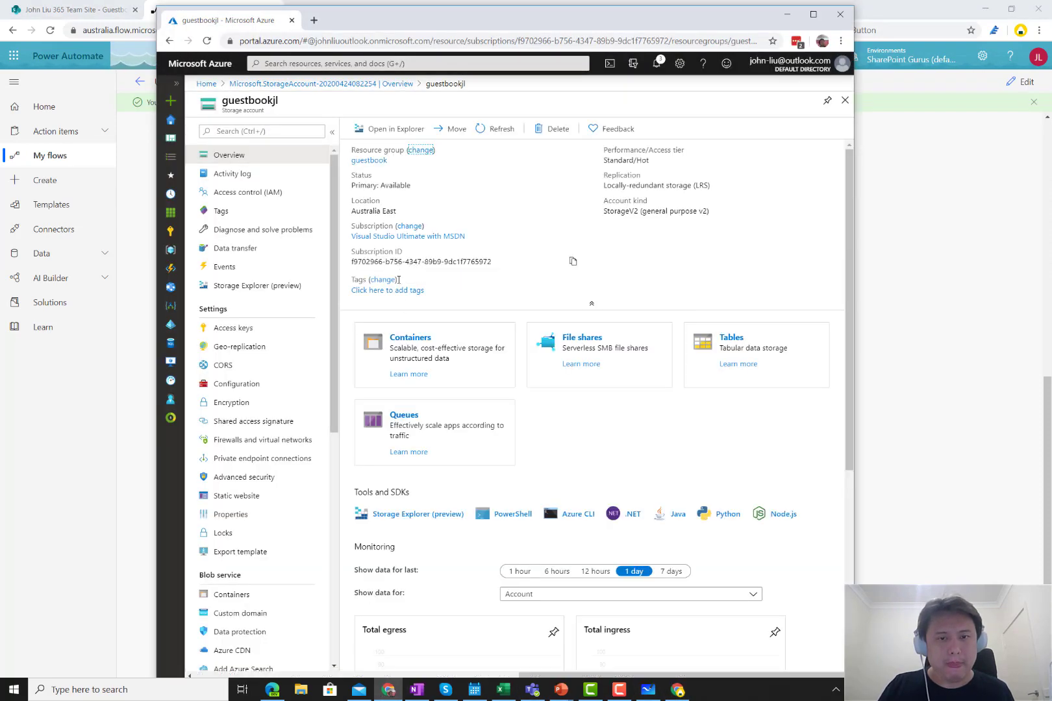
{"action": "left_click", "coordinate": [410, 339]}
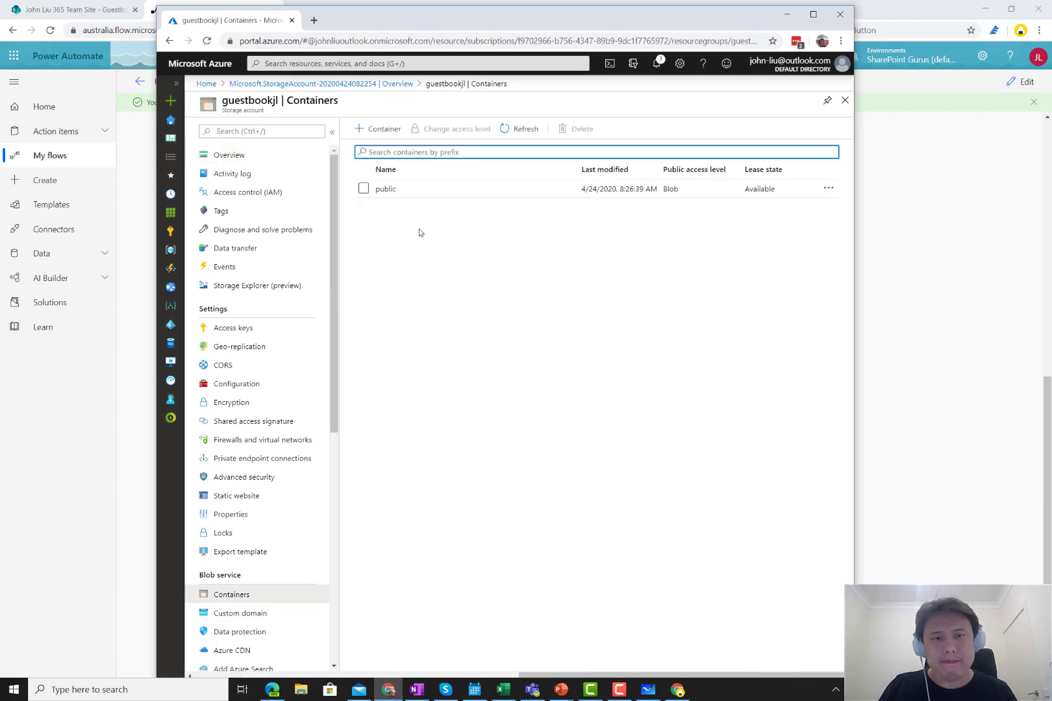
{"action": "left_click", "coordinate": [383, 190]}
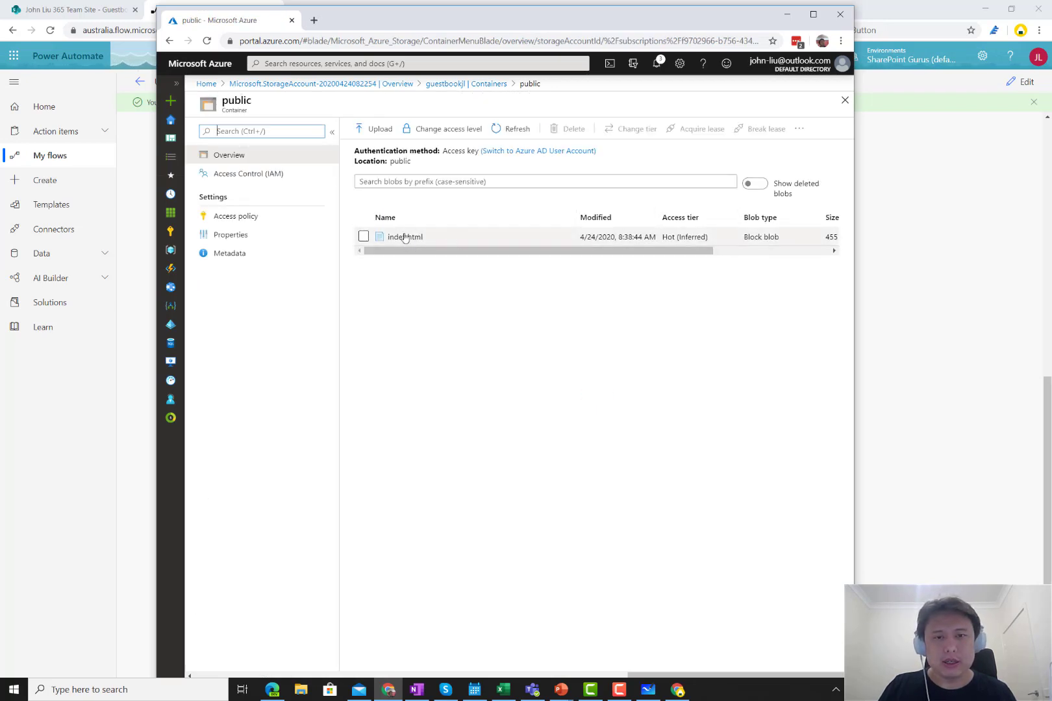
{"action": "left_click", "coordinate": [484, 239]}
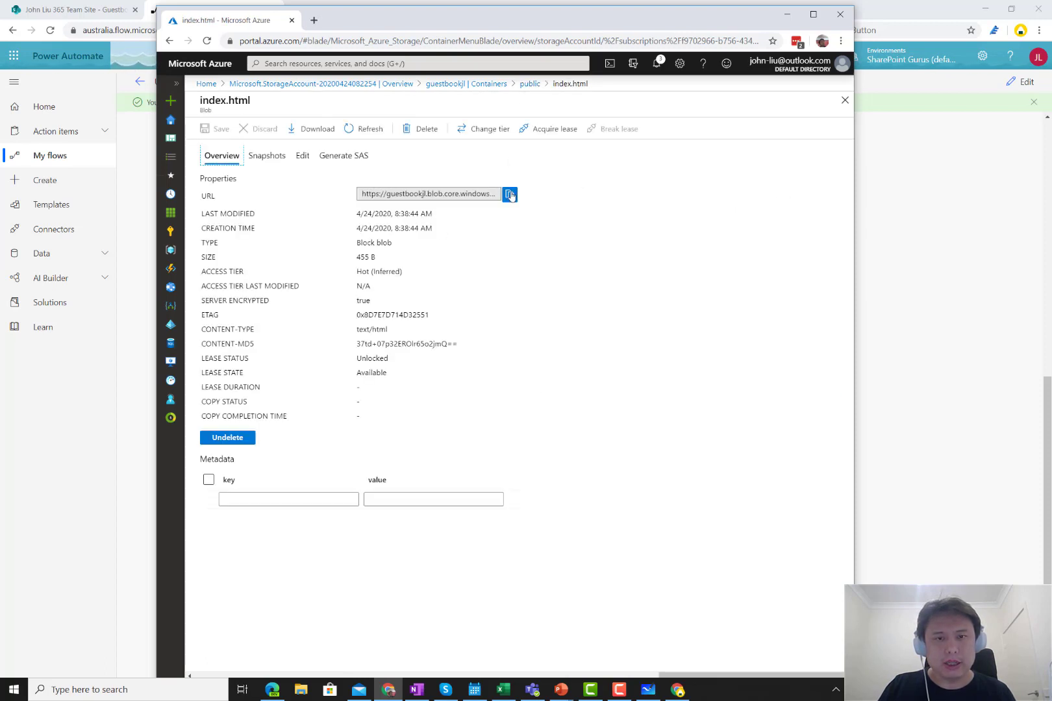
- Copy the URL of the index.html blob and open it in a new browser tab to view the published guestbook page
{"action": "left_click", "coordinate": [509, 195]}
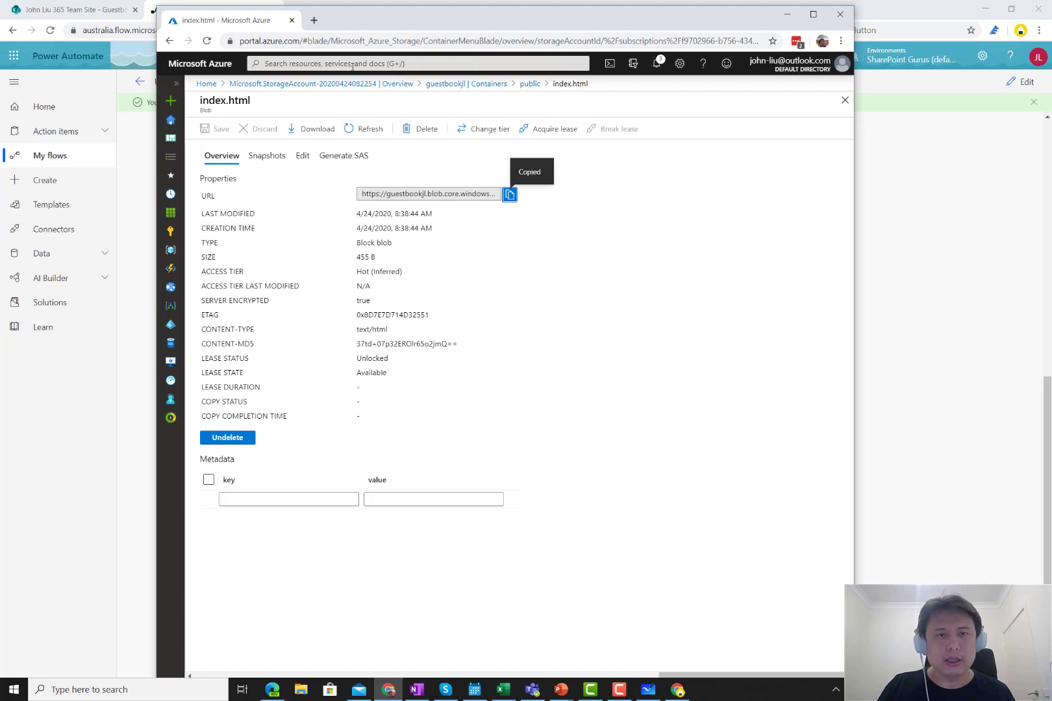
{"action": "left_click", "coordinate": [314, 23]}
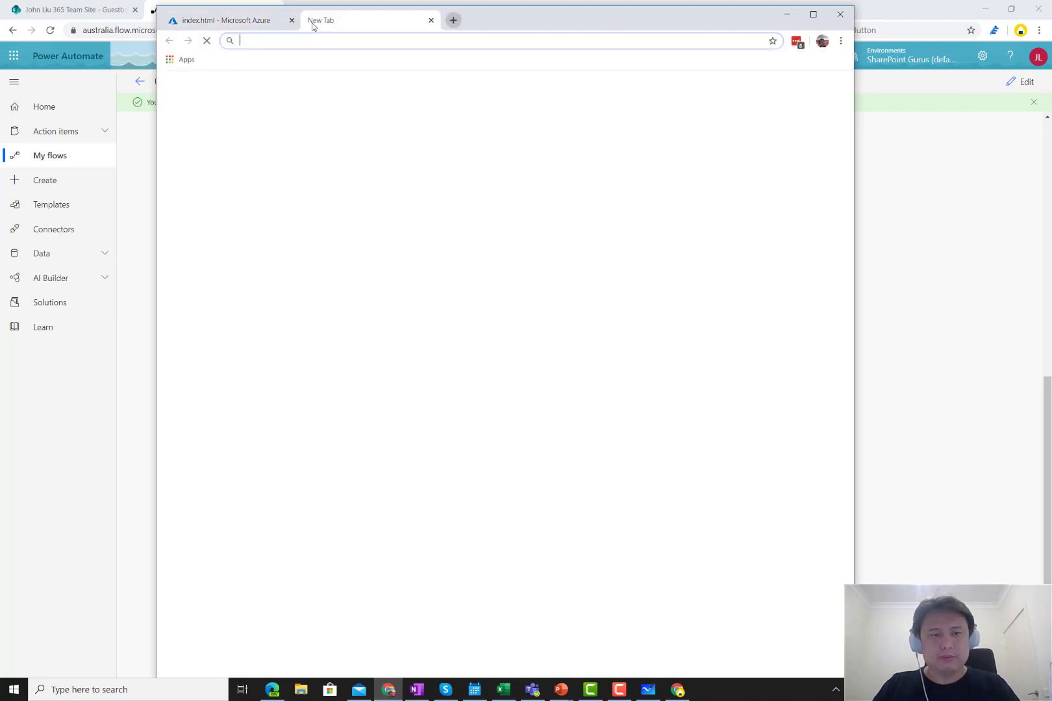
{"action": "key", "text": "ctrl+v"}
{"action": "key", "text": "Return"}
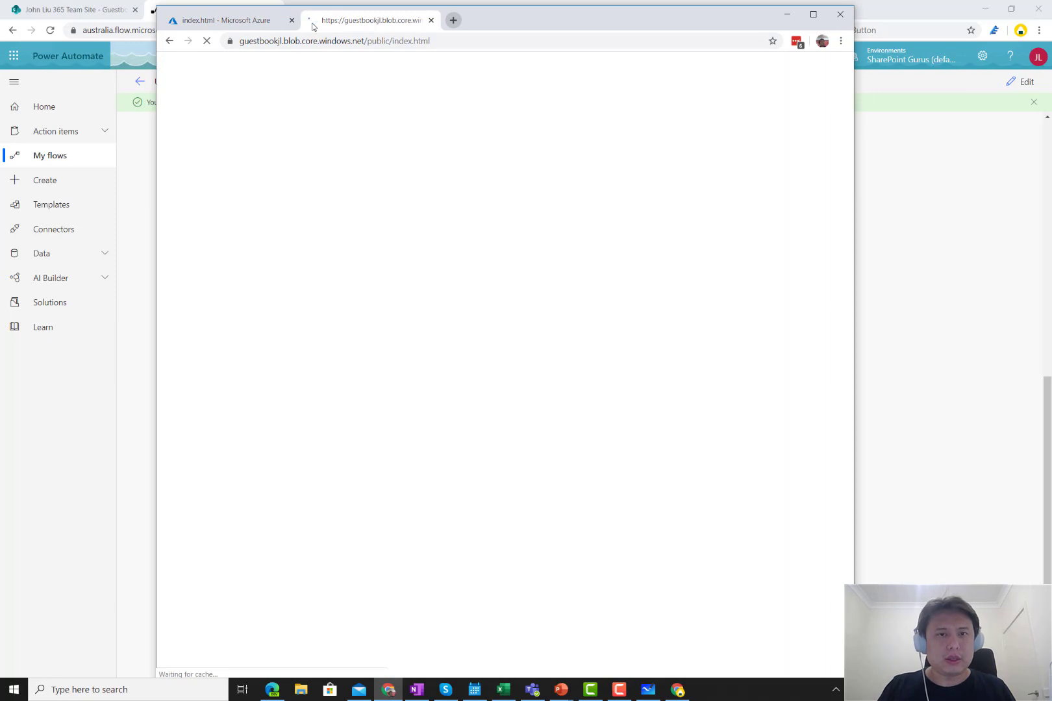
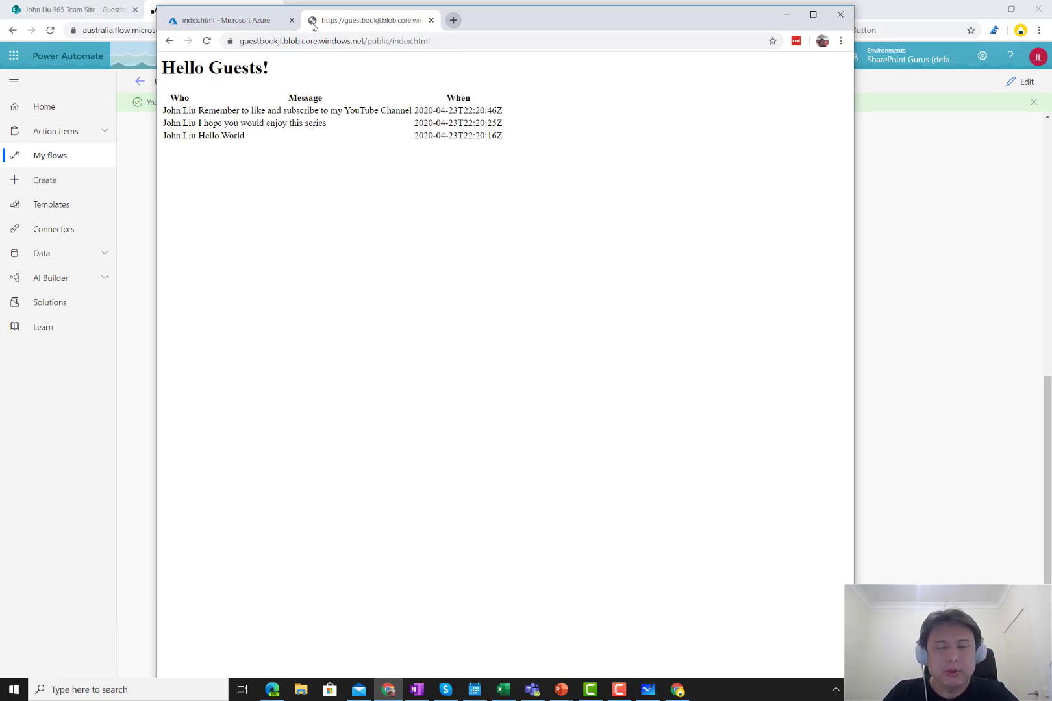
- Copy the part of the page address up to the public container, without index.html
{"action": "left_click", "coordinate": [357, 41]}
{"action": "left_click", "coordinate": [392, 41]}
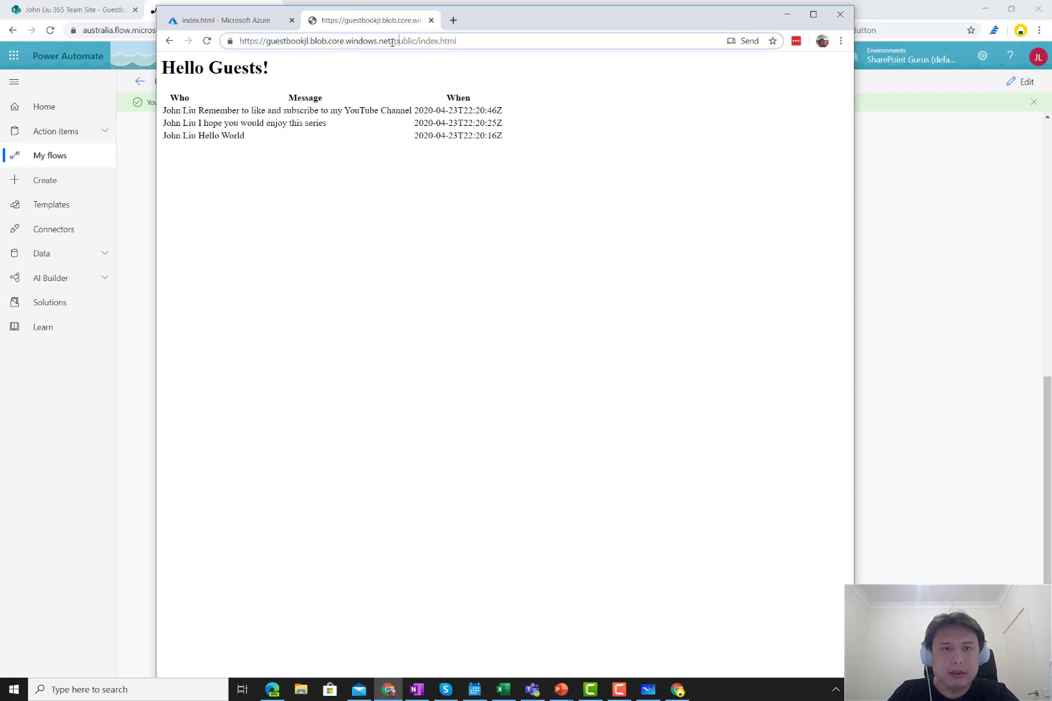
{"action": "left_click_drag", "start_coordinate": [416, 41], "coordinate": [224, 32]}
{"action": "key", "text": "ctrl+c"}
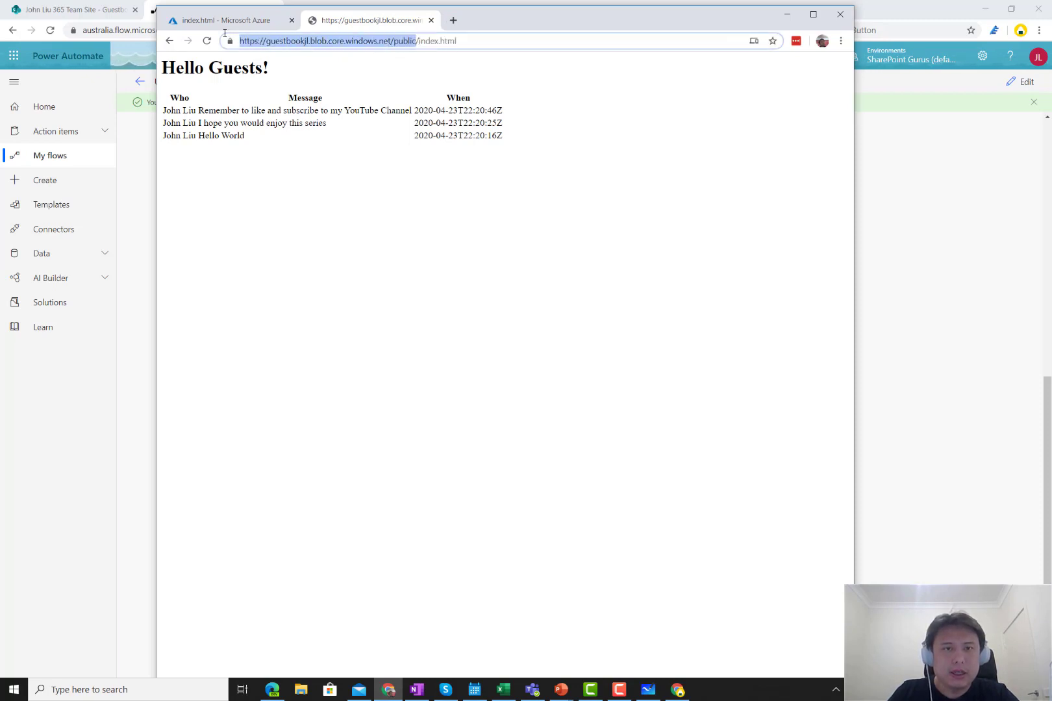
{"action": "left_click", "coordinate": [467, 206]}
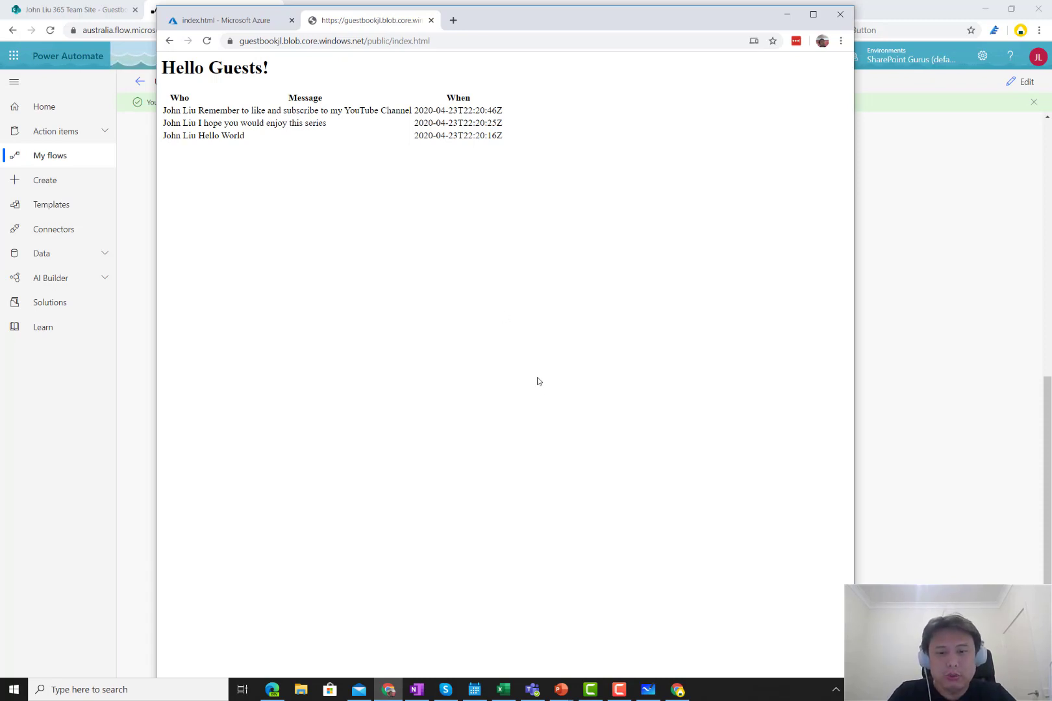
- Switch to the Cloudflare dashboard in Edge and open the DNS management of the johnliu.net site
{"action": "mouse_move", "coordinate": [676, 687]}
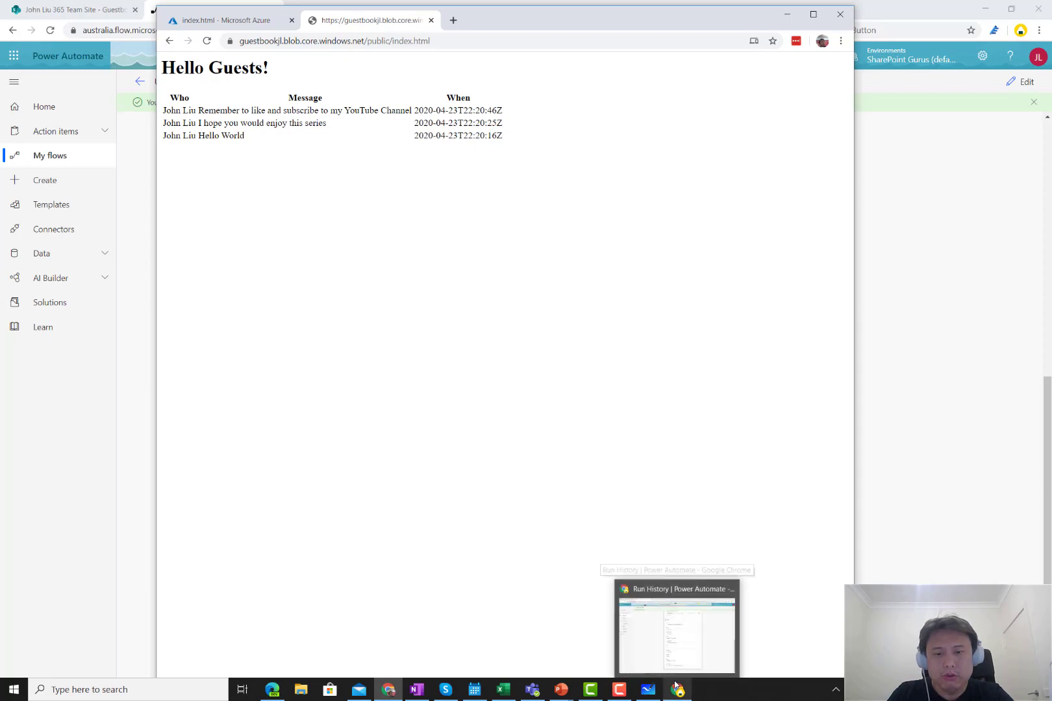
{"action": "left_click", "coordinate": [272, 687]}
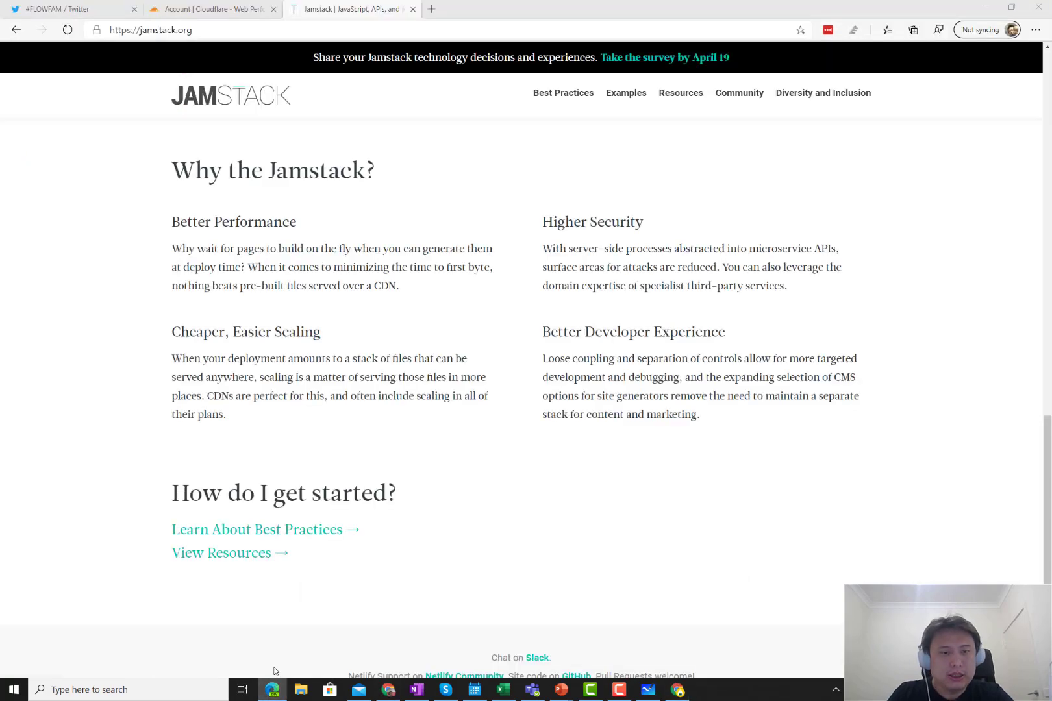
{"action": "left_click", "coordinate": [271, 691]}
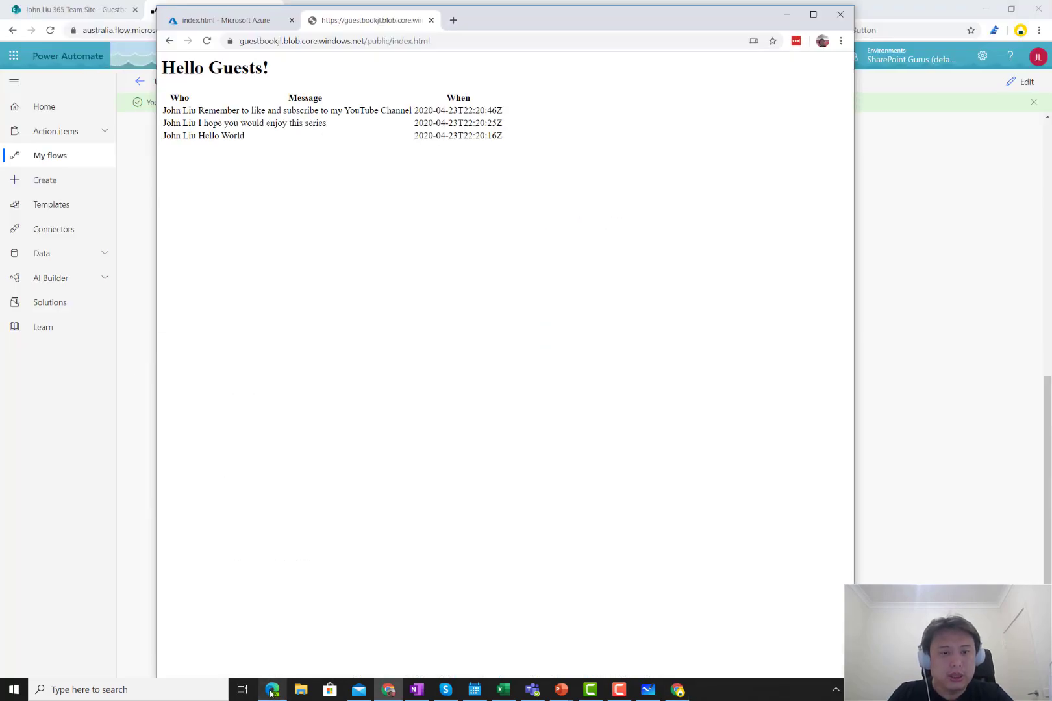
{"action": "left_click", "coordinate": [272, 691]}
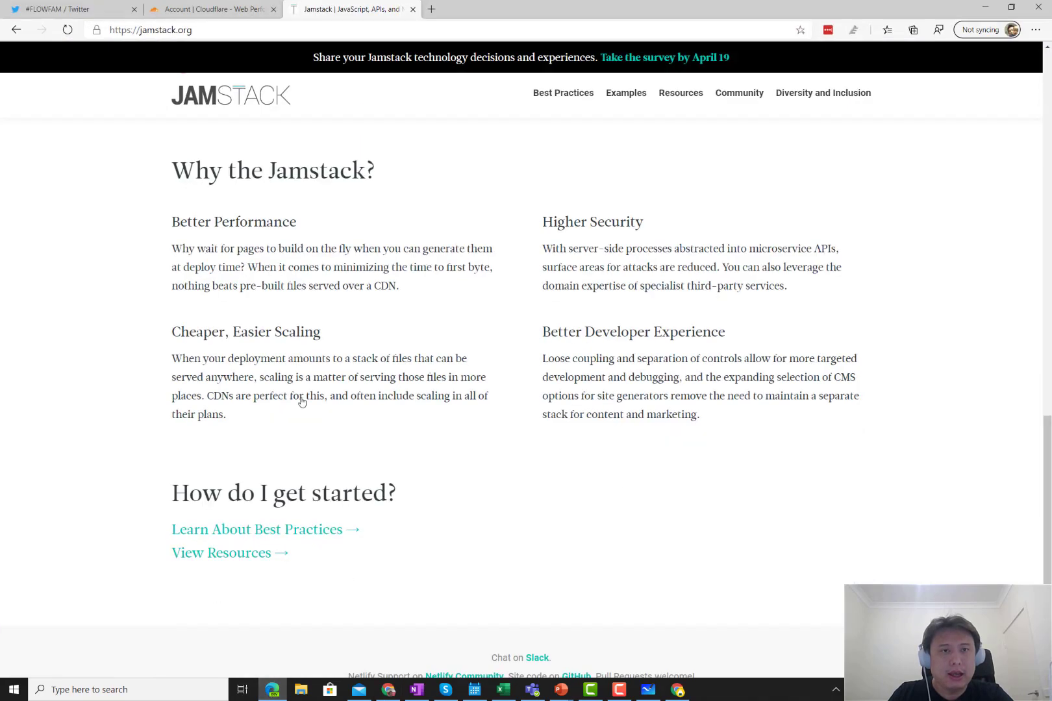
{"action": "left_click", "coordinate": [227, 13]}
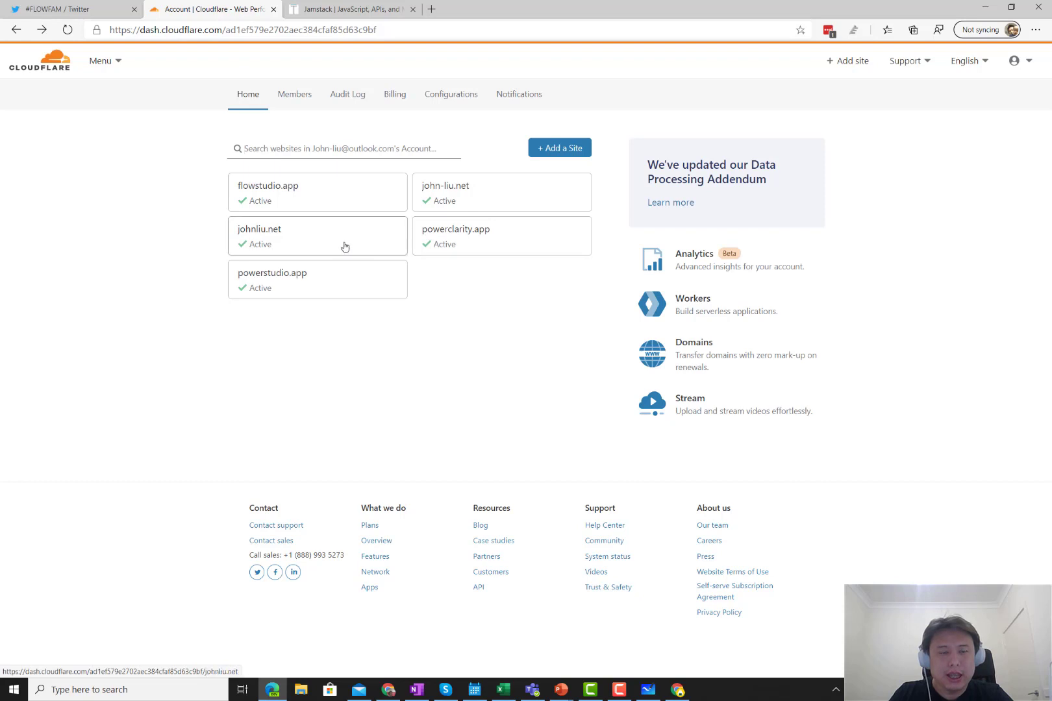
{"action": "left_click", "coordinate": [305, 242]}
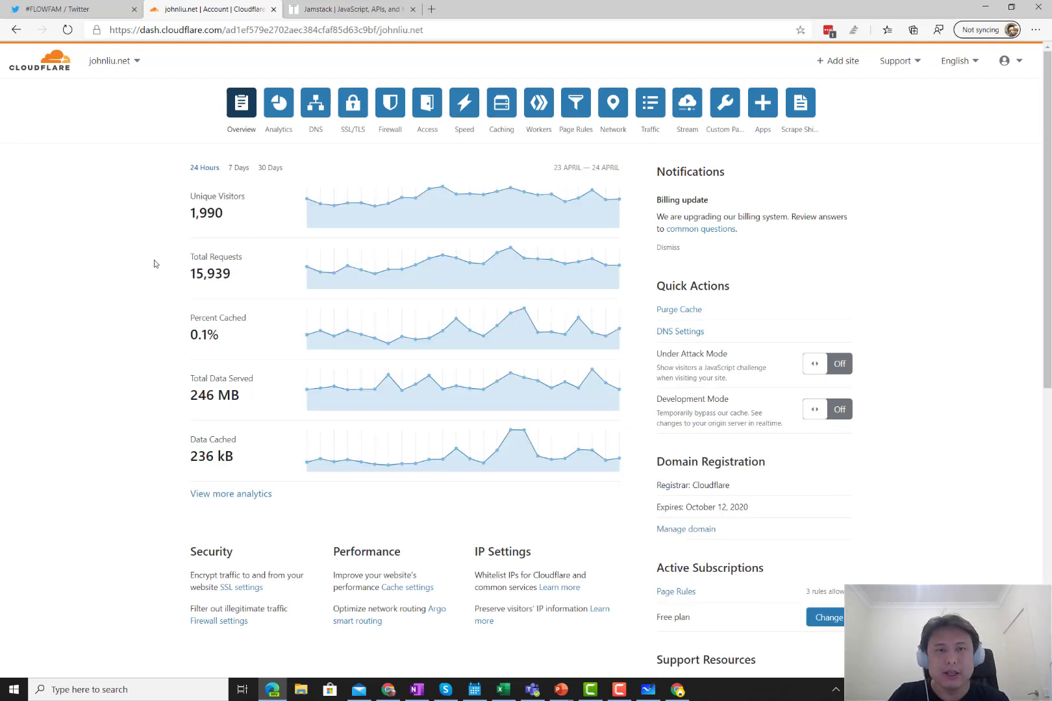
{"action": "left_click", "coordinate": [312, 106]}
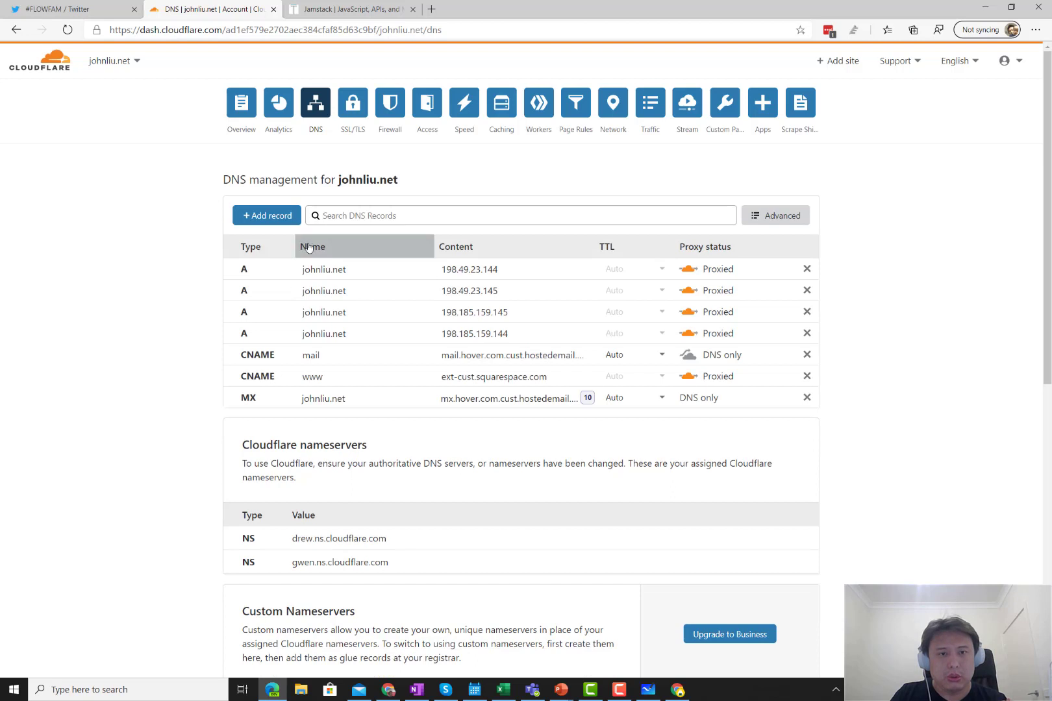
- Start a new DNS record of type CNAME with the name guestbook
{"action": "left_click", "coordinate": [270, 217]}
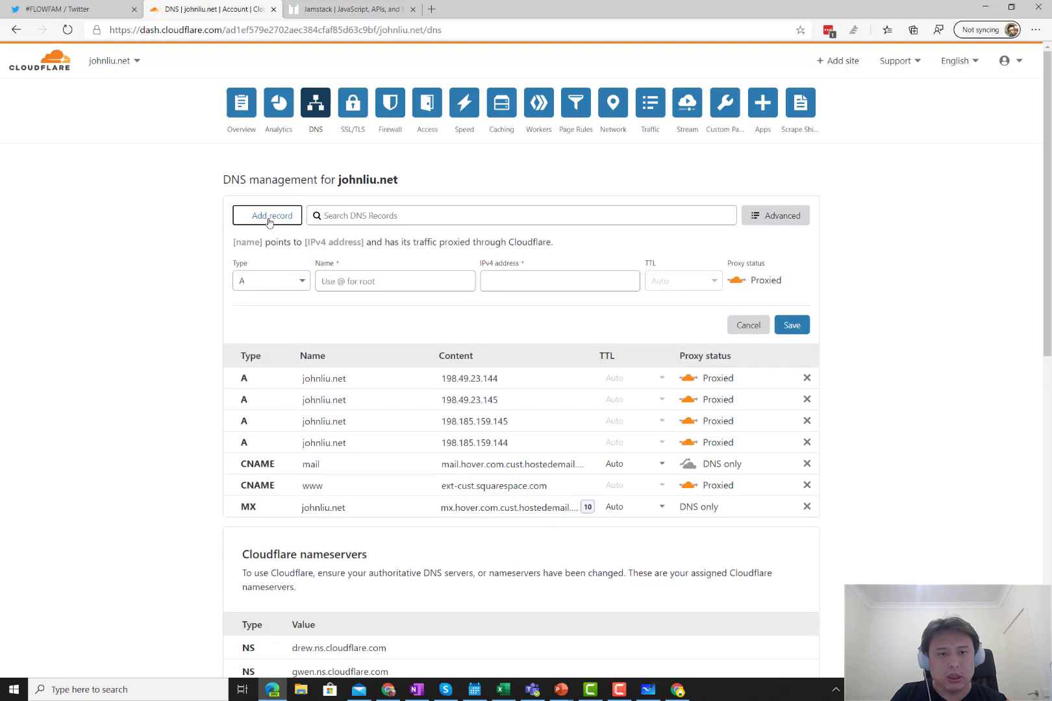
{"action": "left_click", "coordinate": [282, 286]}
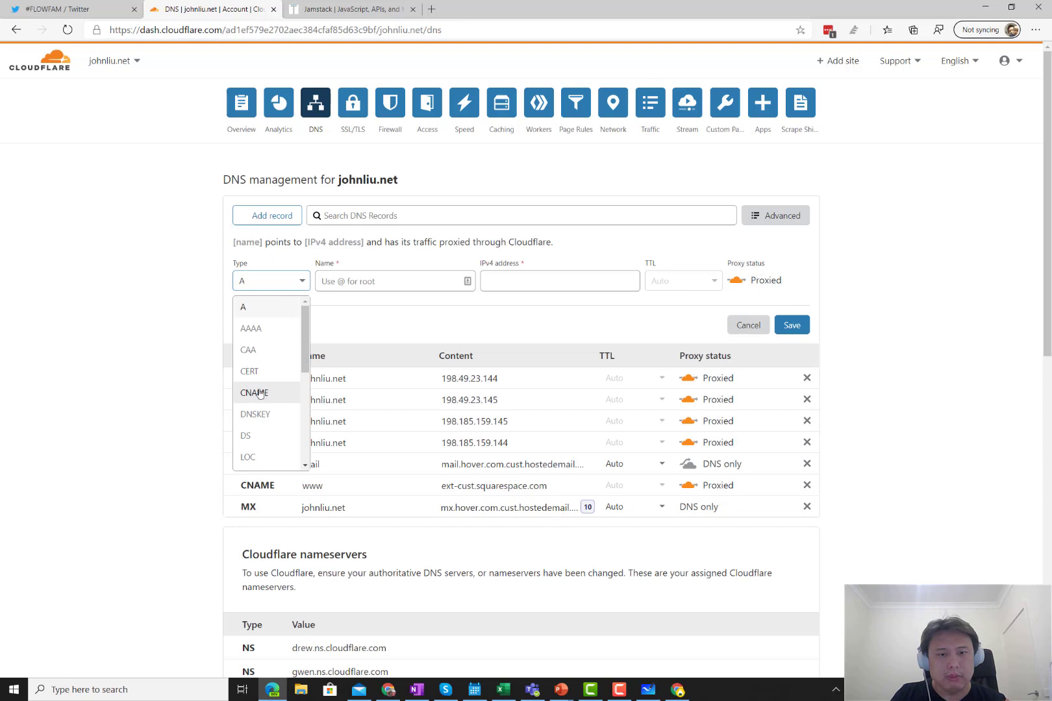
{"action": "key", "text": "Return"}
{"action": "left_click", "coordinate": [330, 281]}
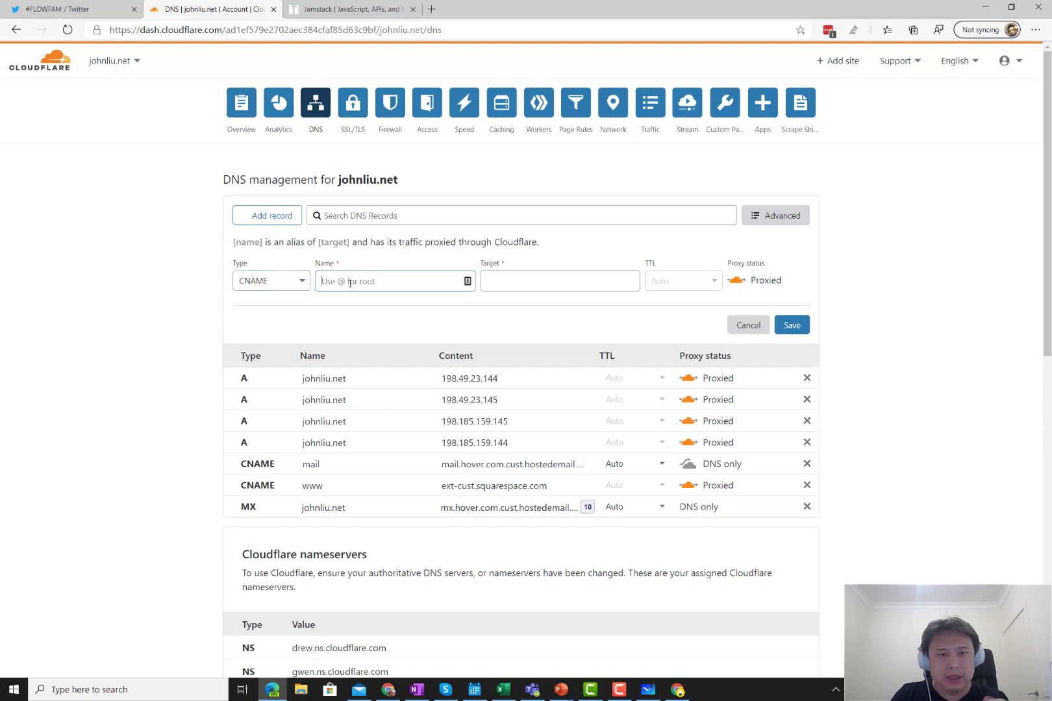
{"action": "left_click", "coordinate": [350, 283]}
{"action": "type", "text": "guestbook"}
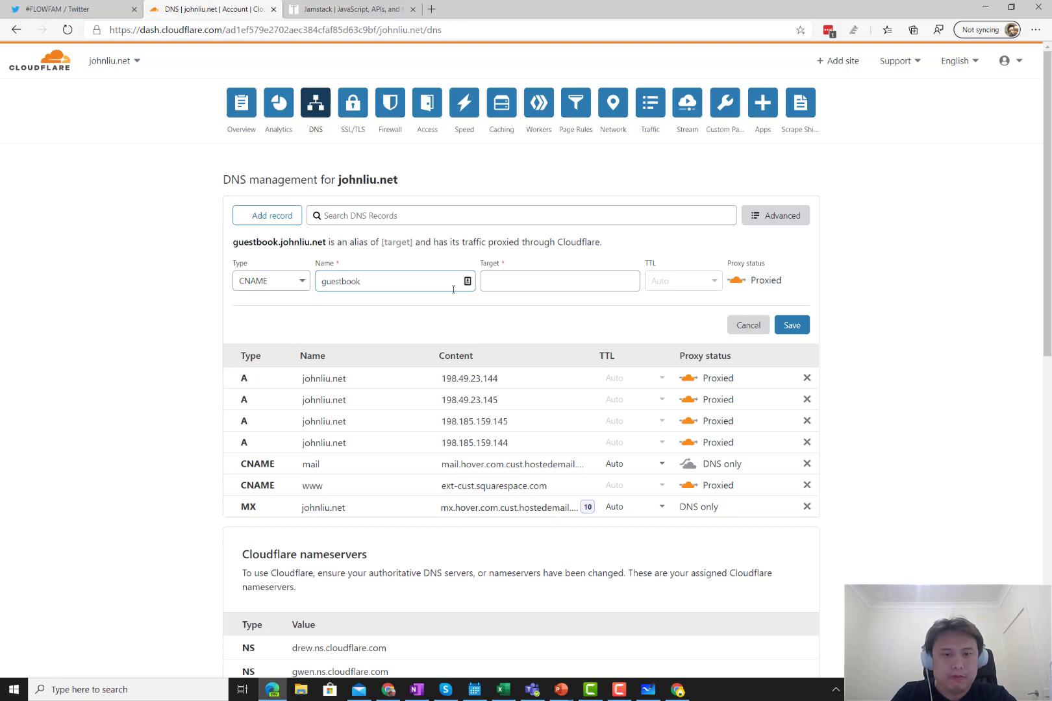
- Set the CNAME target to guestbookjl.blob.core.windows.net, without the /public/ path, and save the record
{"action": "left_click", "coordinate": [533, 283]}
{"action": "key", "text": "ctrl+v"}
{"action": "left_click_drag", "start_coordinate": [612, 281], "coordinate": [707, 294]}
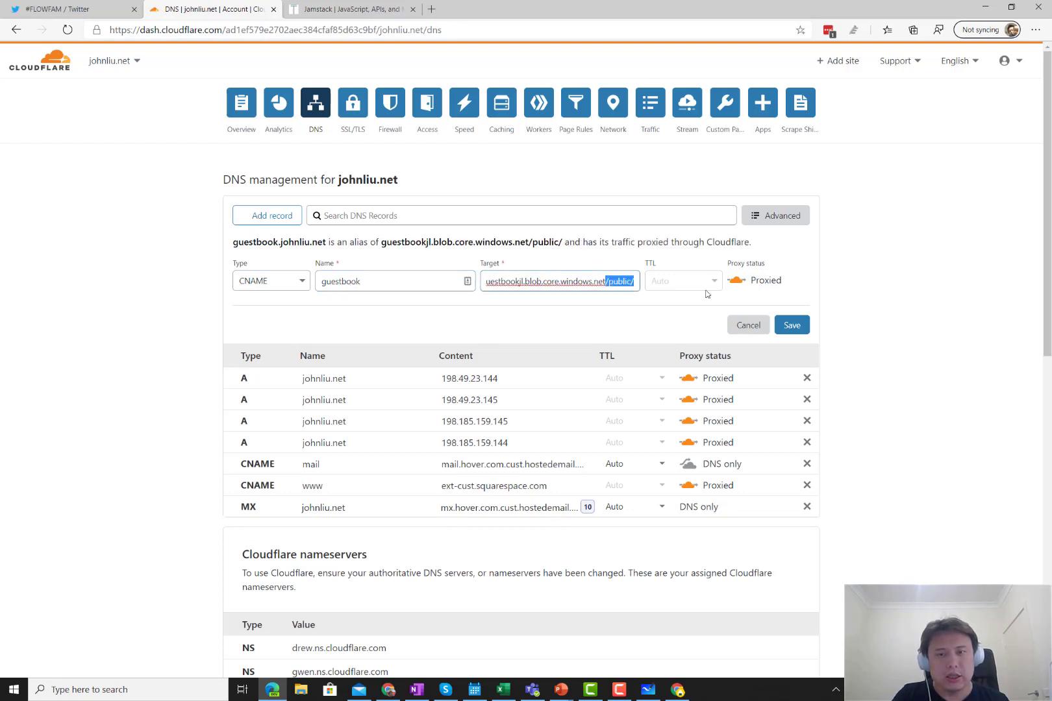
{"action": "key", "text": "BackSpace"}
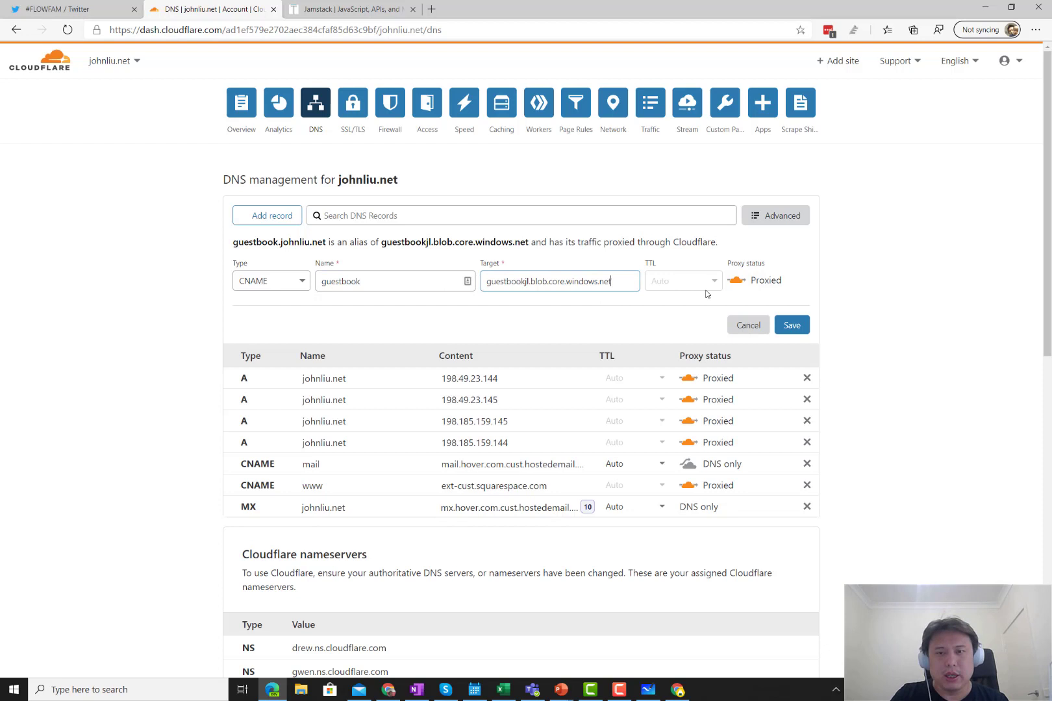
{"action": "left_click", "coordinate": [803, 325]}
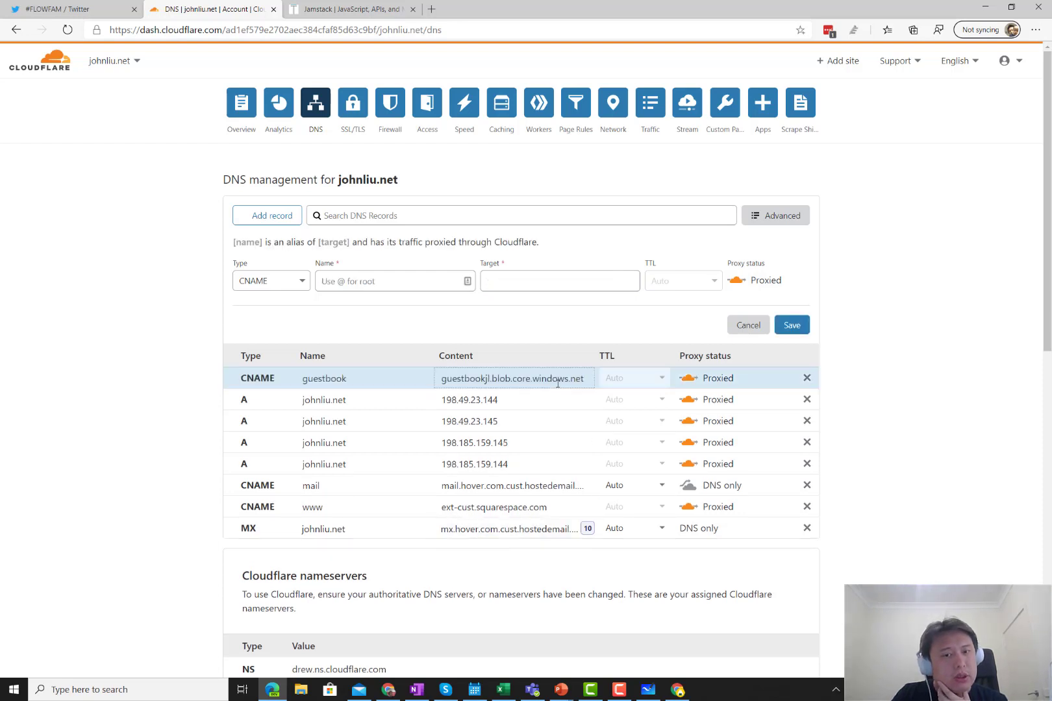
- Try to load guestbook.johnliu.net/public/ in a new browser tab to test the new DNS record
{"action": "left_click", "coordinate": [433, 9]}
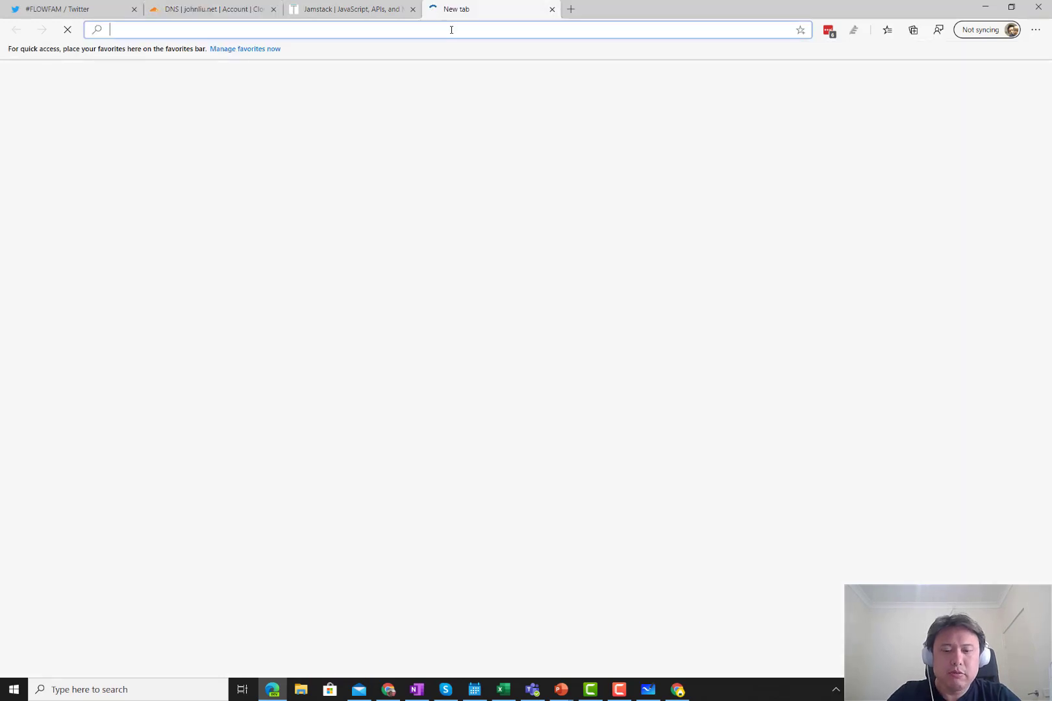
{"action": "type", "text": "guestbook."}
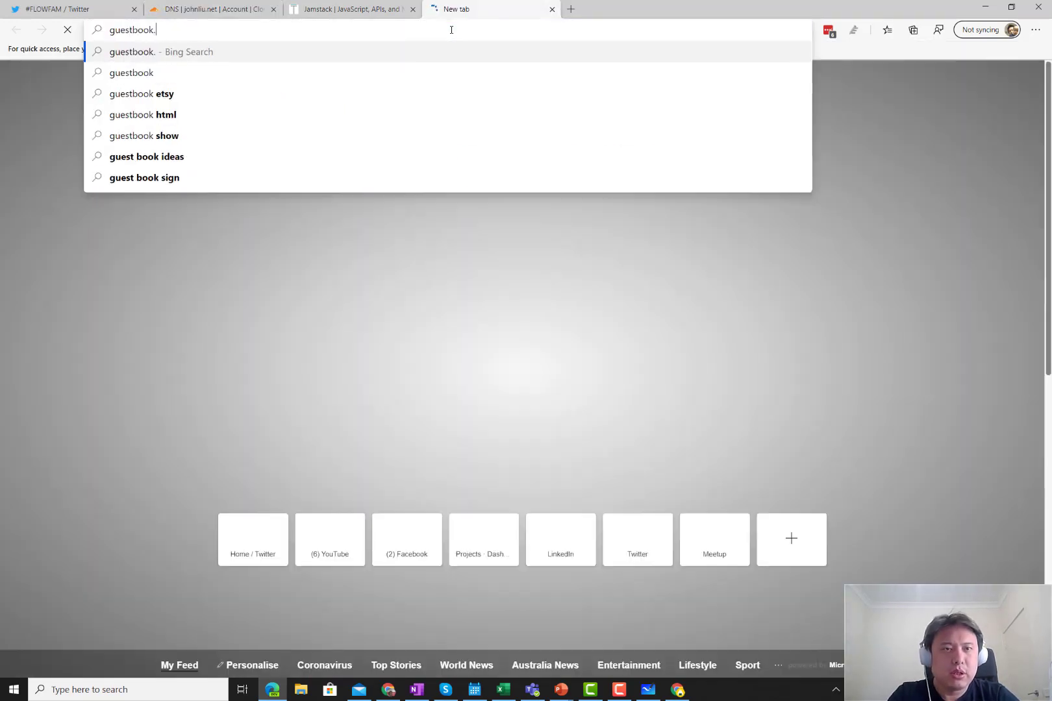
{"action": "type", "text": "johnliu.net/"}
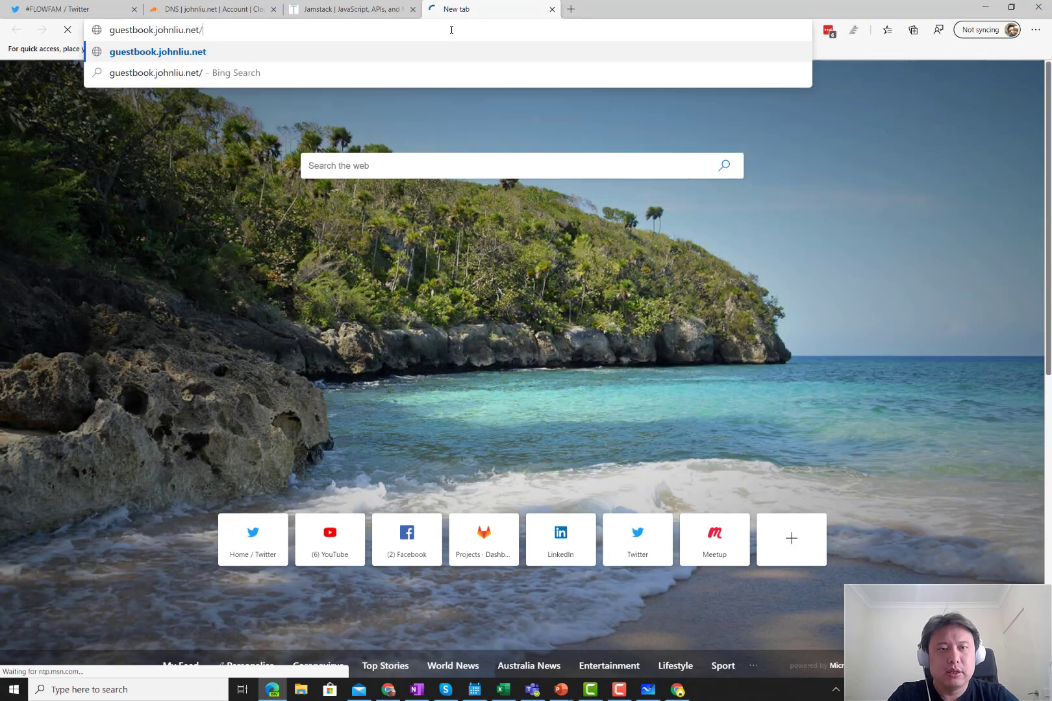
{"action": "type", "text": "pulic"}
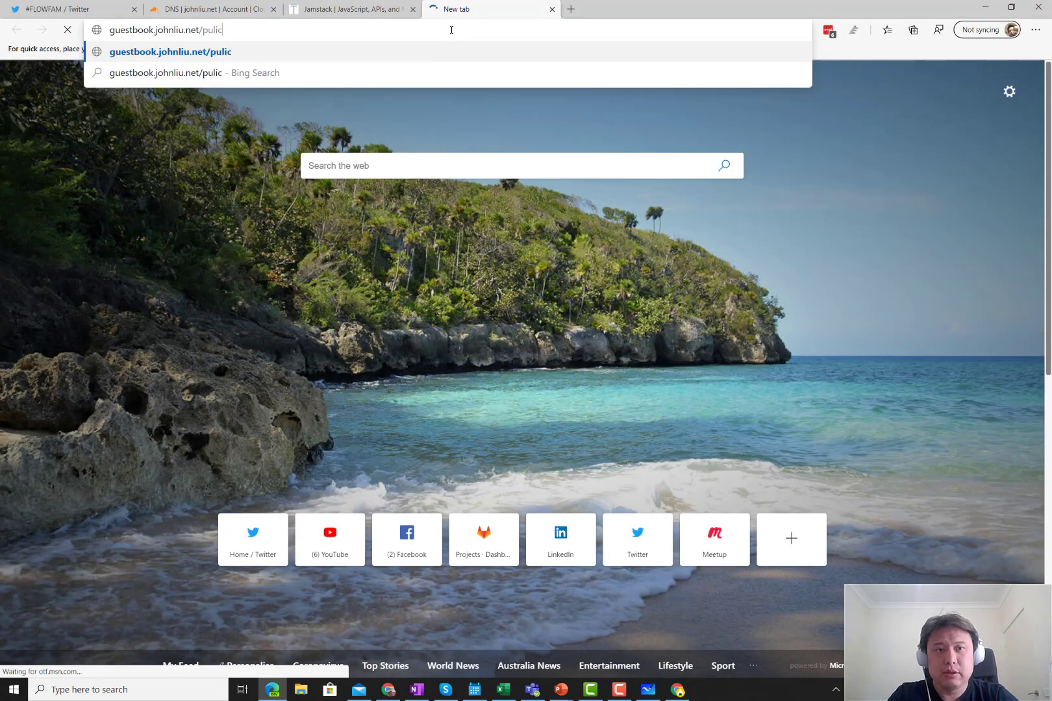
{"action": "key", "text": "BackSpace"}
{"action": "key", "text": "BackSpace"}
{"action": "key", "text": "BackSpace"}
{"action": "type", "text": "blic"}
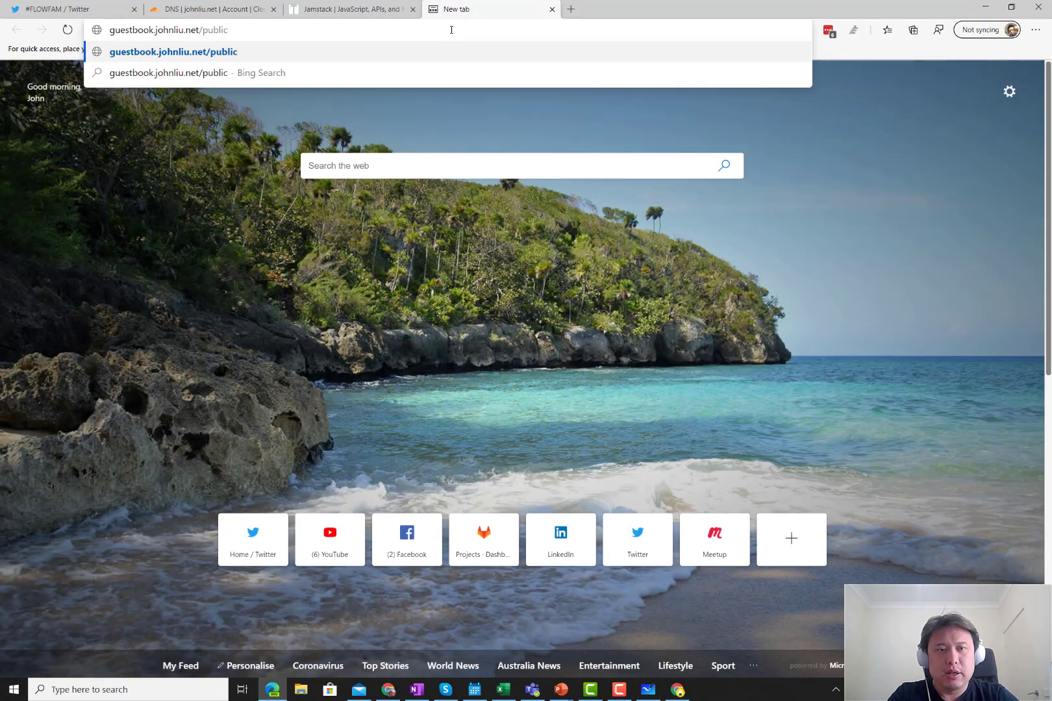
{"action": "type", "text": "/"}
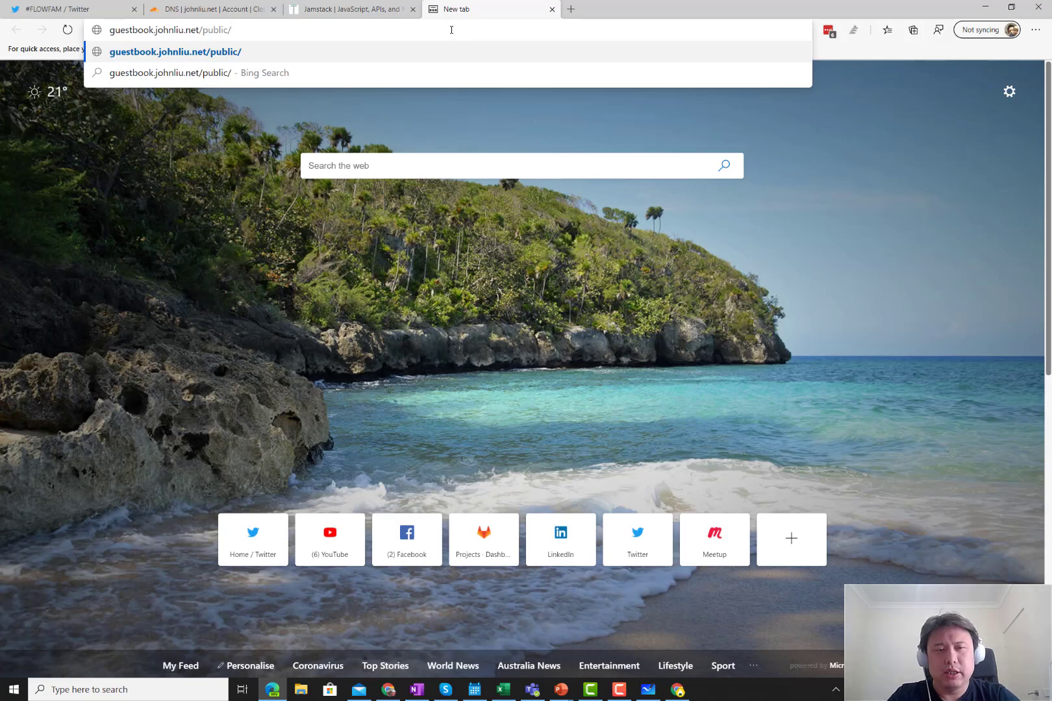
{"action": "key", "text": "Return"}
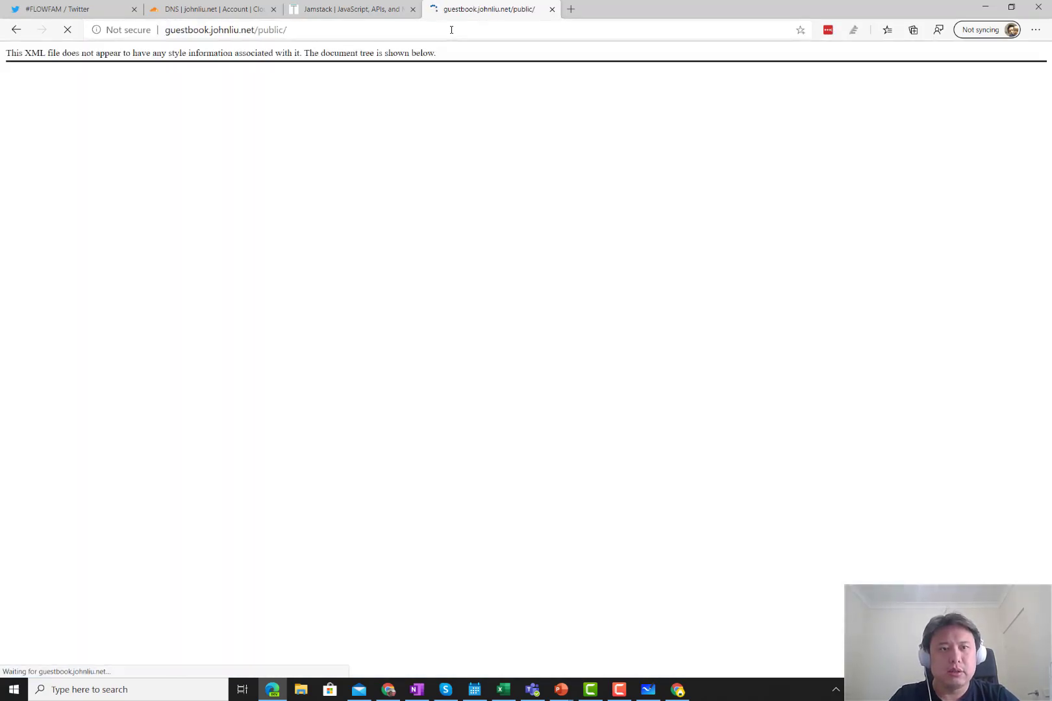
- Extend the address with index.html and load guestbook.johnliu.net/public/index.html
{"action": "left_click", "coordinate": [450, 30]}
{"action": "left_click", "coordinate": [445, 35]}
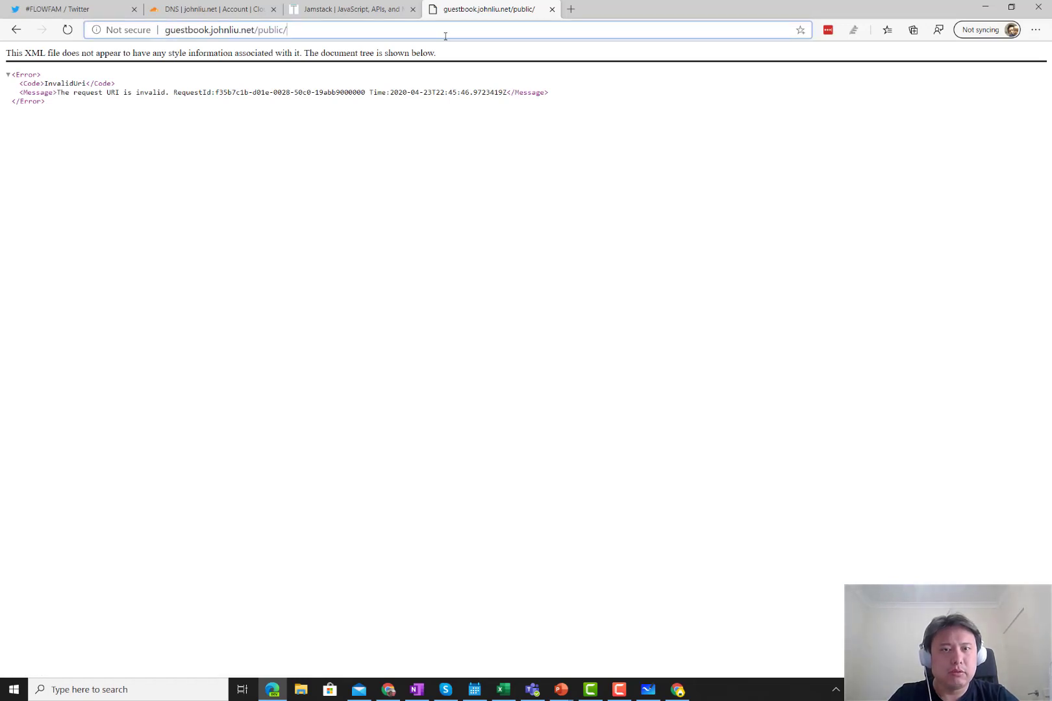
{"action": "type", "text": "index.html"}
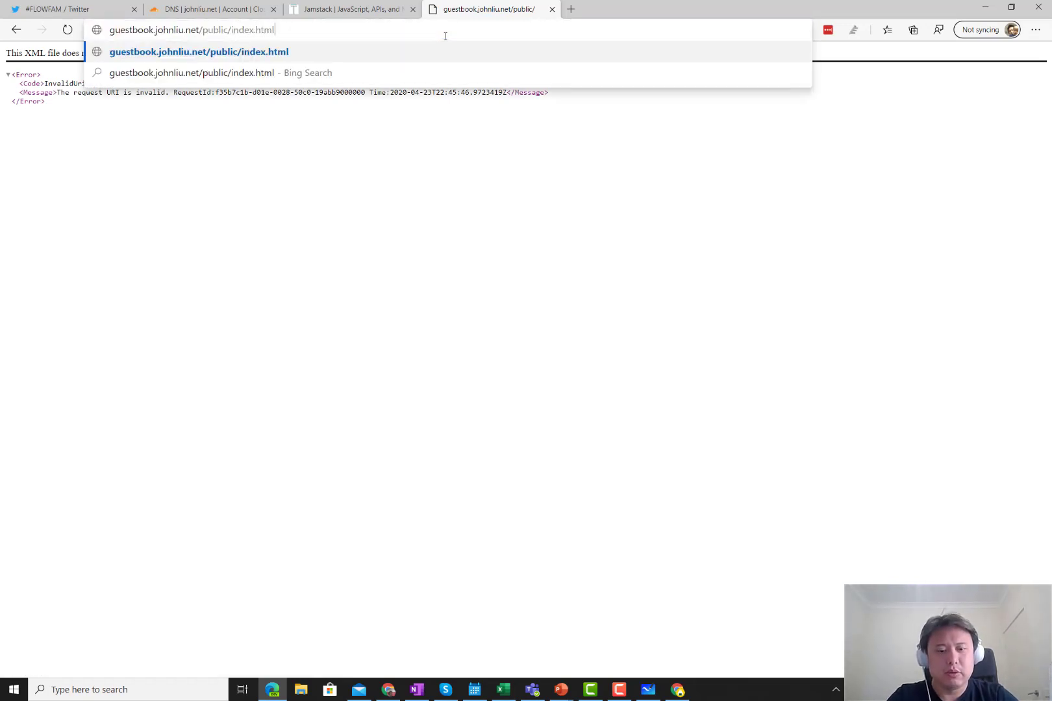
{"action": "key", "text": "ctrl+a"}
{"action": "key", "text": "Return"}
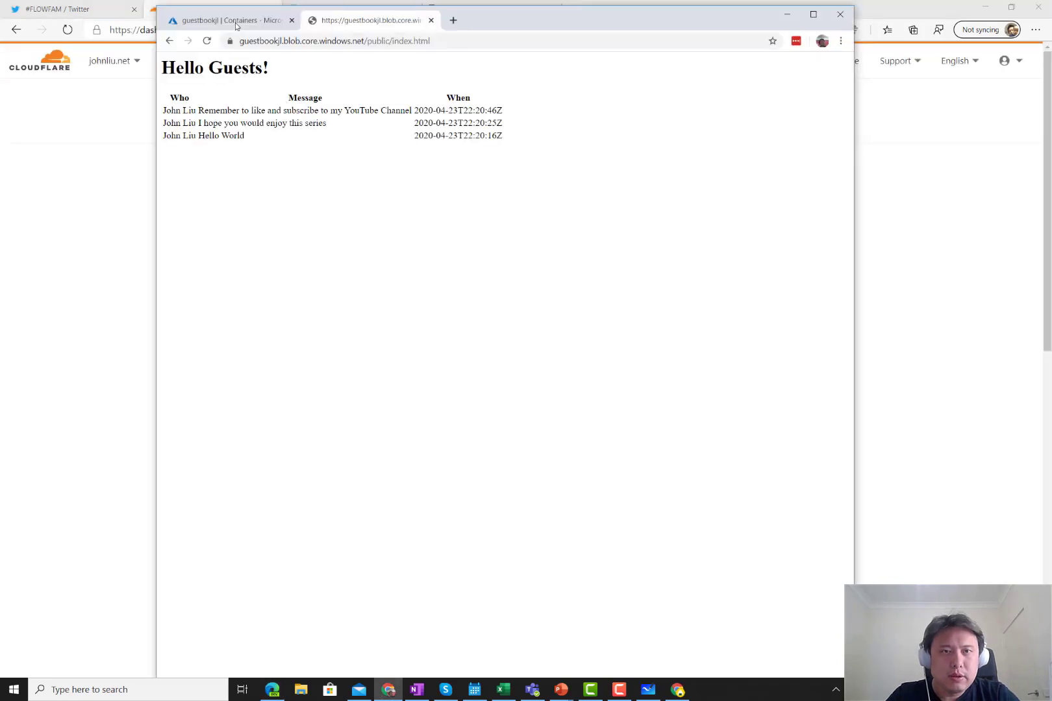
- Switch to the Azure portal and open the Custom domain settings of the guestbookjl storage account
{"action": "left_click", "coordinate": [234, 20]}
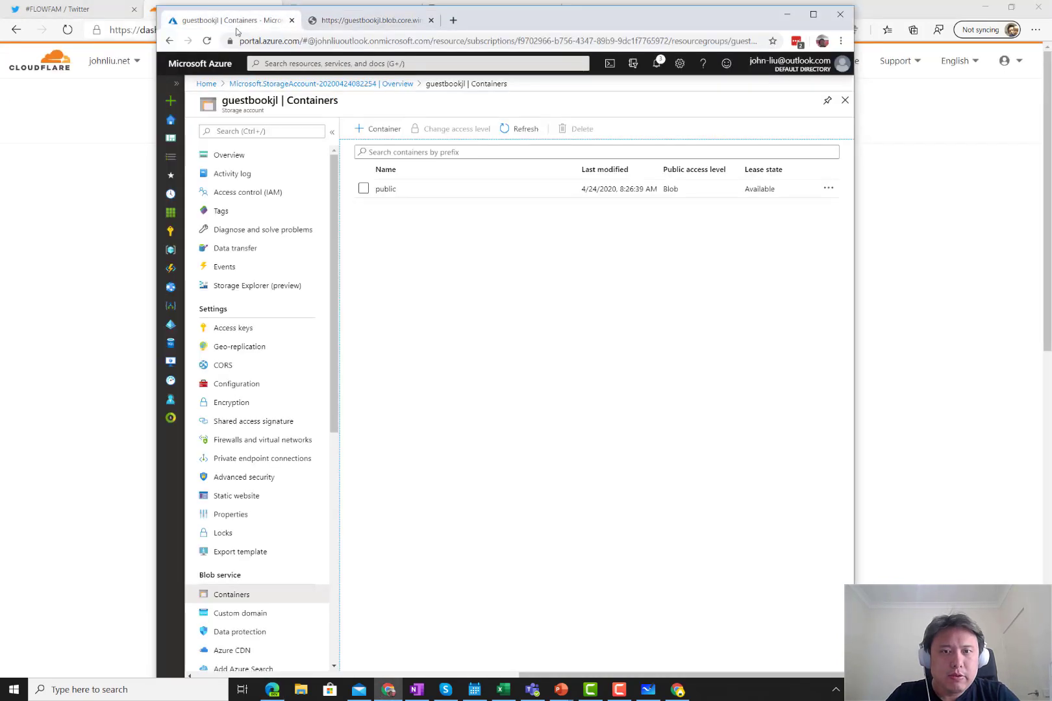
{"action": "scroll", "coordinate": [263, 378], "scroll_direction": "down", "scroll_amount": 1}
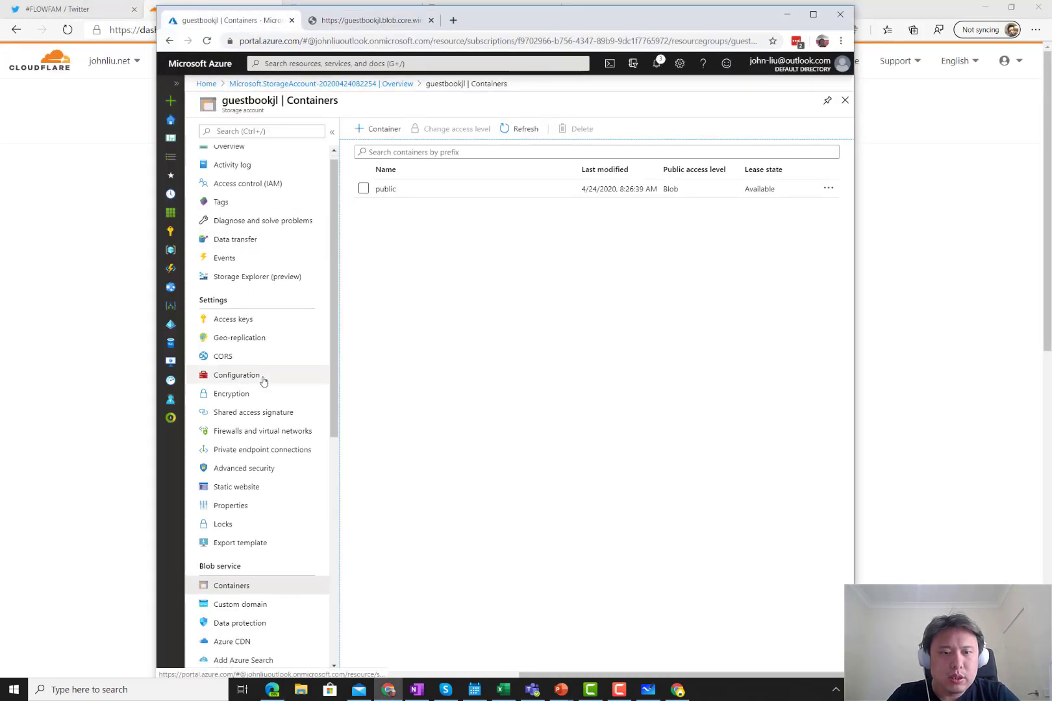
{"action": "left_click", "coordinate": [271, 556]}
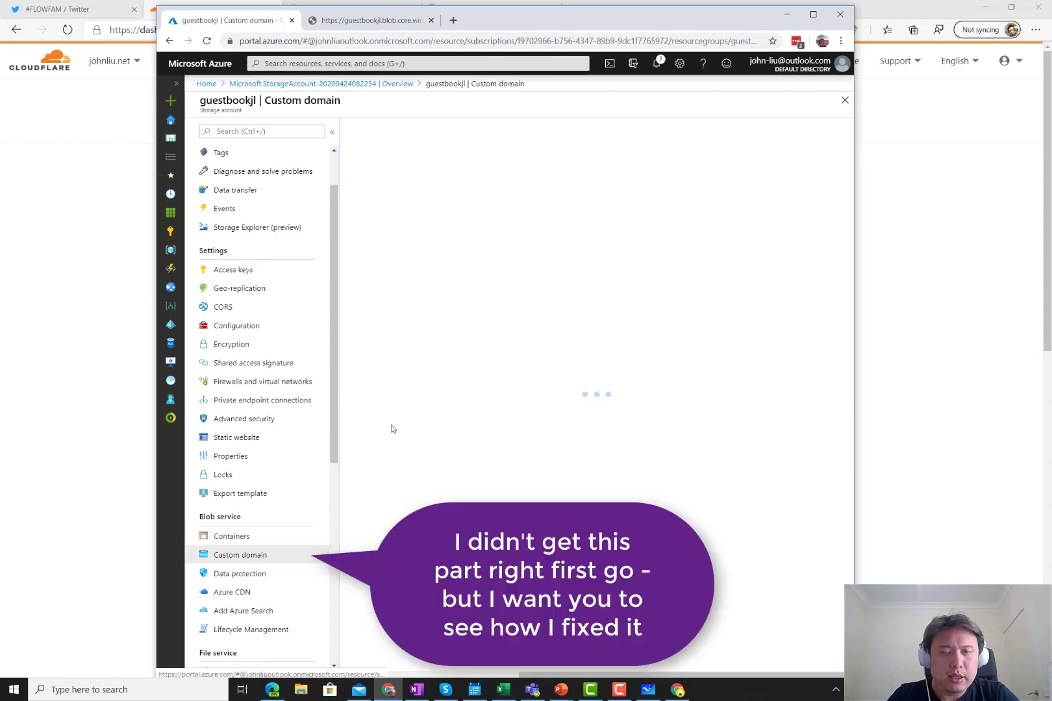
- Try to save guestbook.johnliu.net as the storage account's custom domain with indirect CNAME validation enabled
{"action": "type", "text": "guestb"}
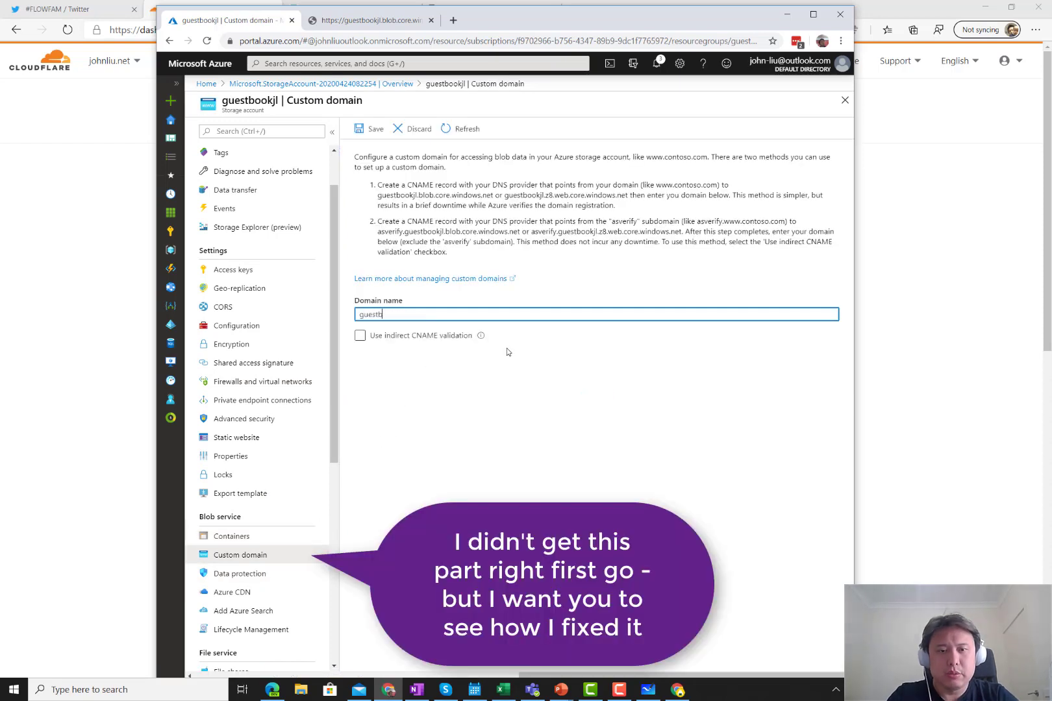
{"action": "type", "text": "ook.john"}
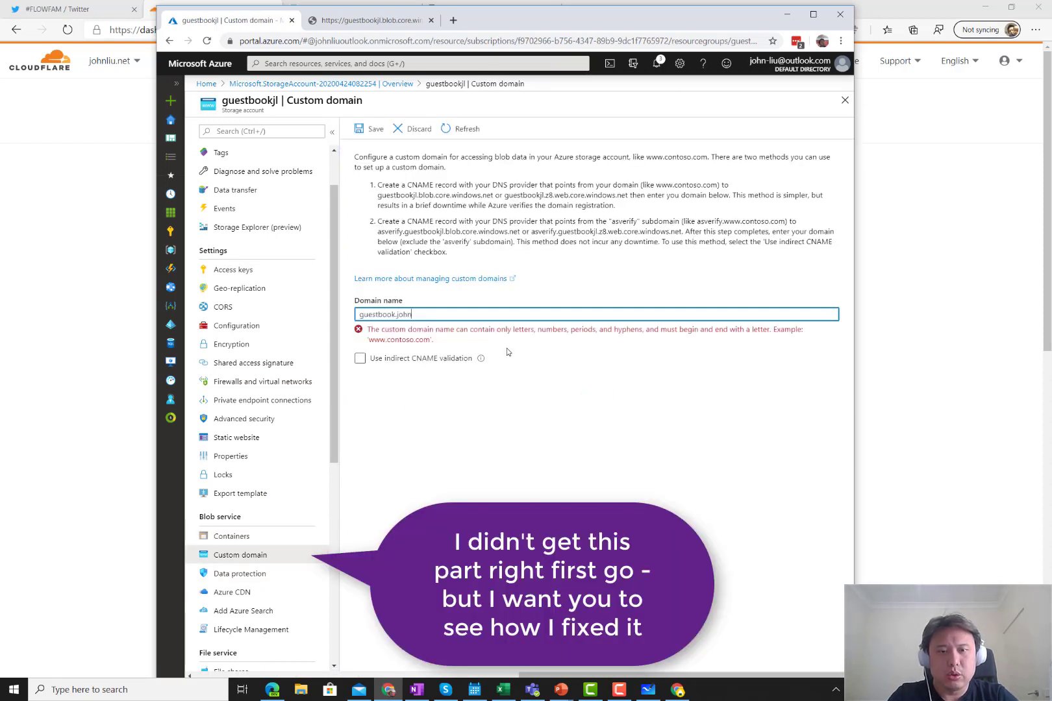
{"action": "type", "text": "liu.net"}
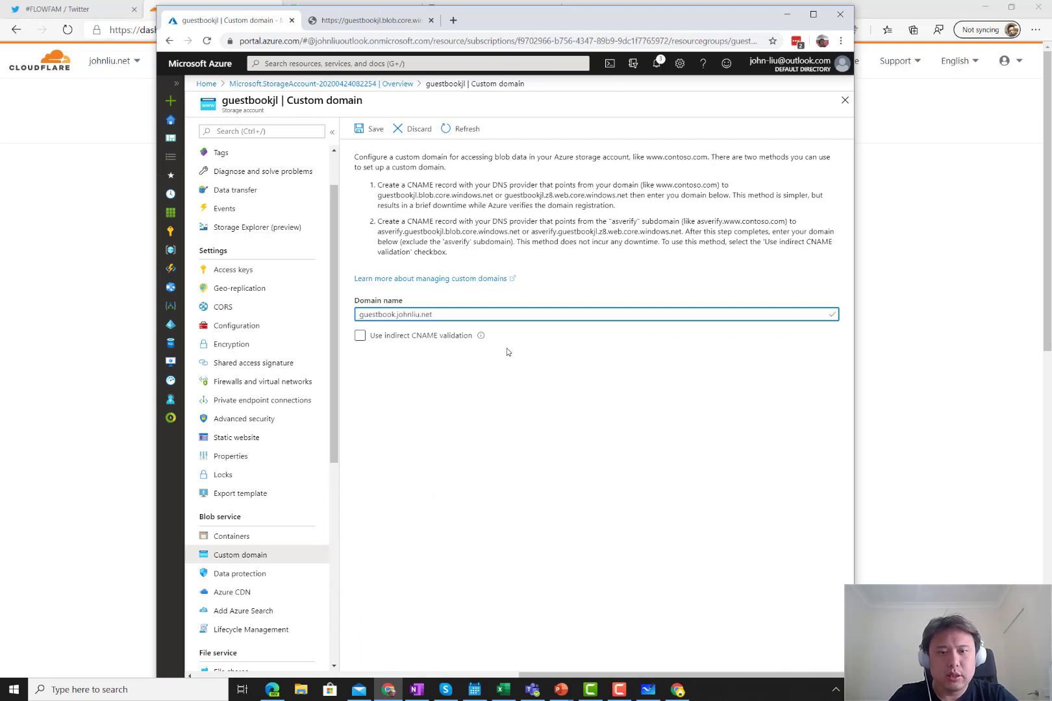
{"action": "left_click", "coordinate": [408, 339]}
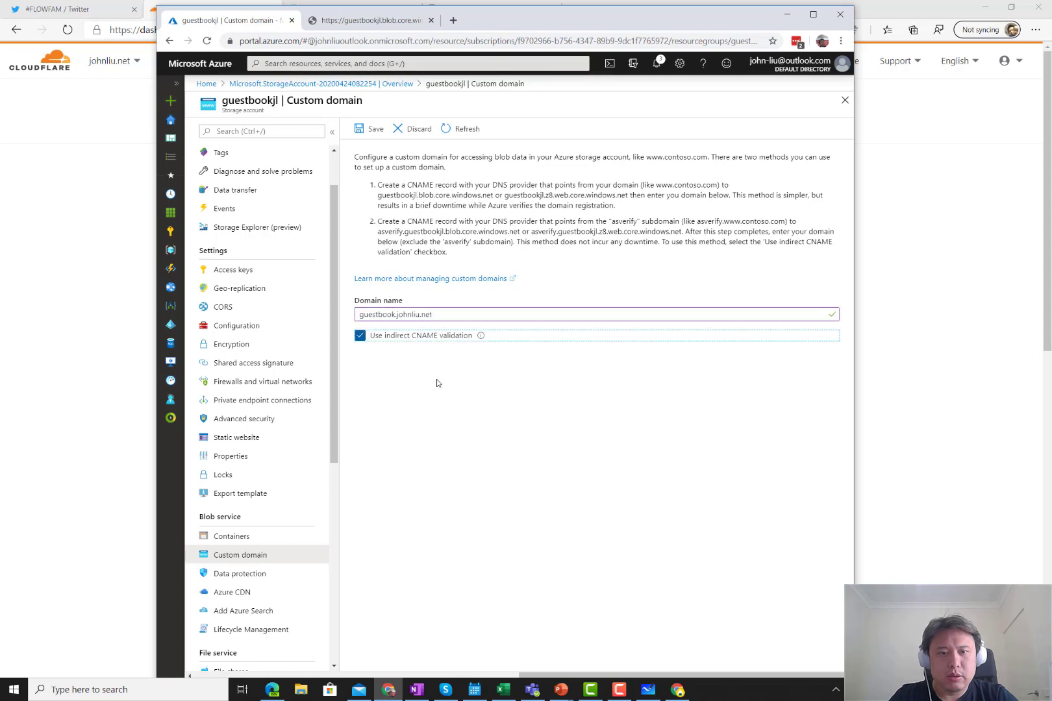
{"action": "left_click", "coordinate": [372, 128]}
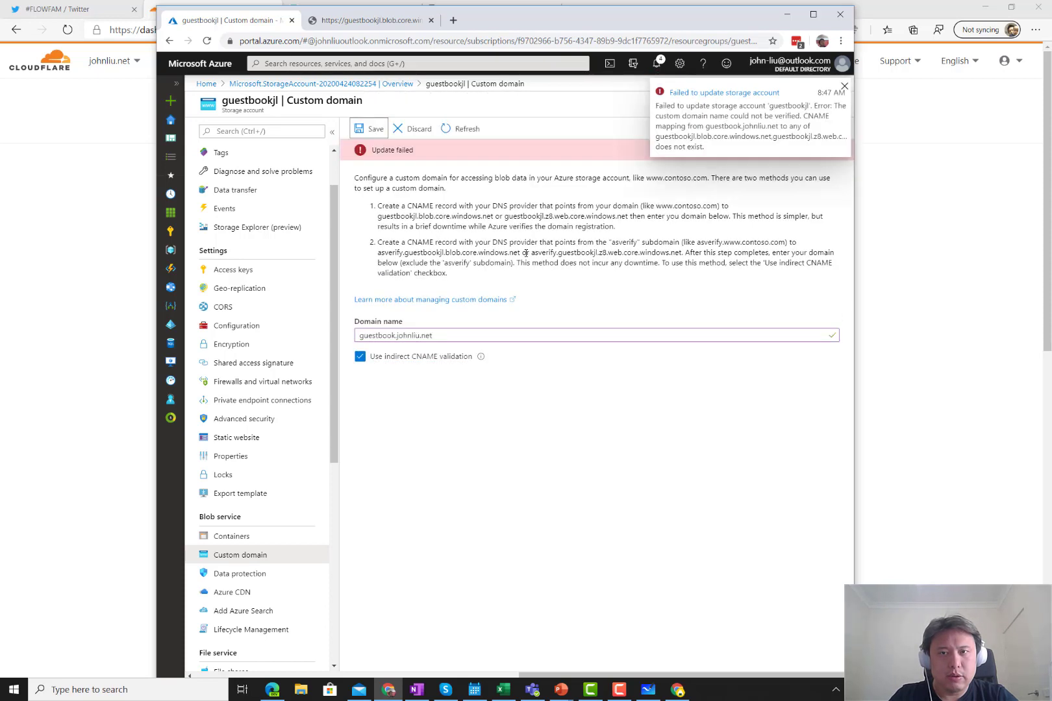
- Switch to Cloudflare, set the guestbook CNAME record's proxy status to DNS only, and discard the blank new record
{"action": "left_click", "coordinate": [56, 172]}
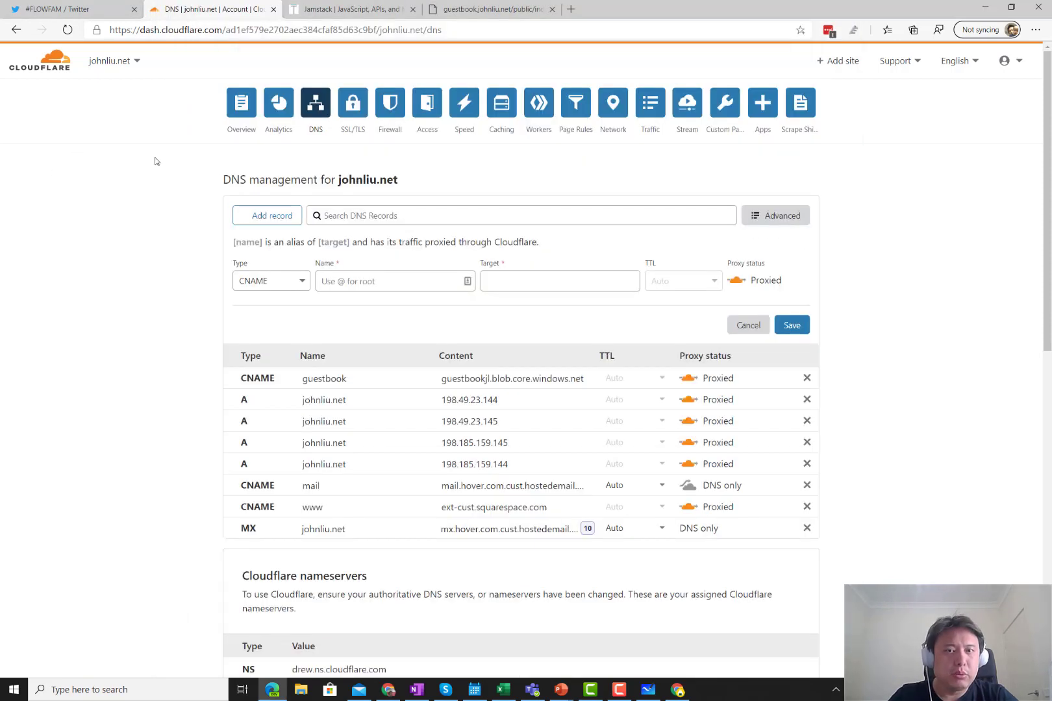
{"action": "left_click", "coordinate": [688, 380]}
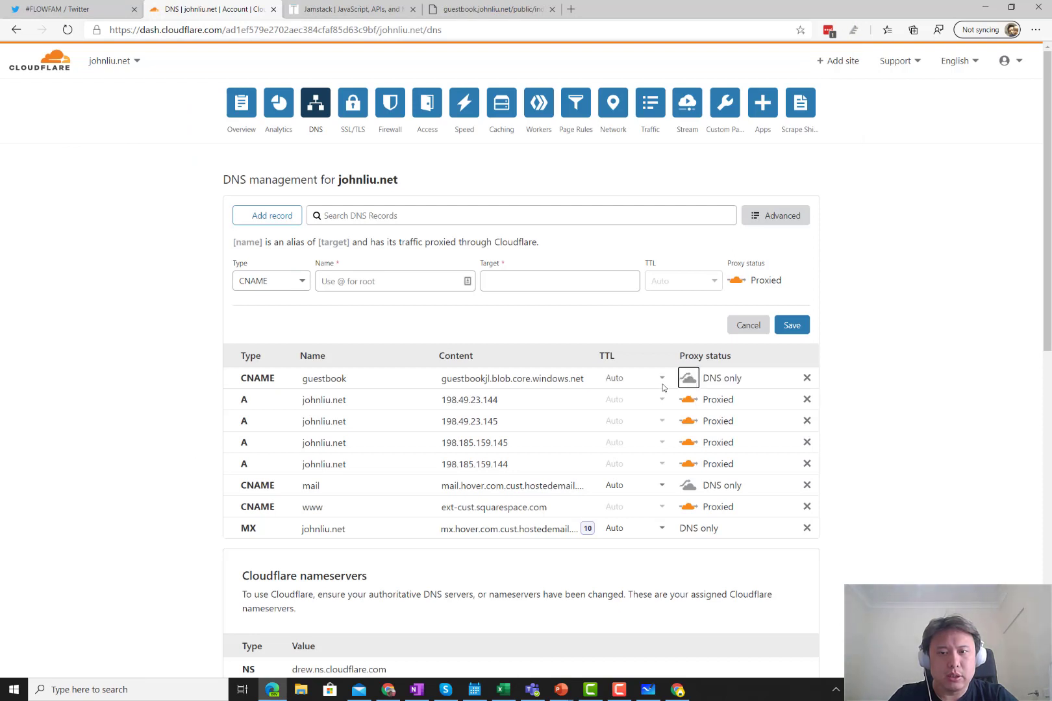
{"action": "left_click", "coordinate": [758, 325]}
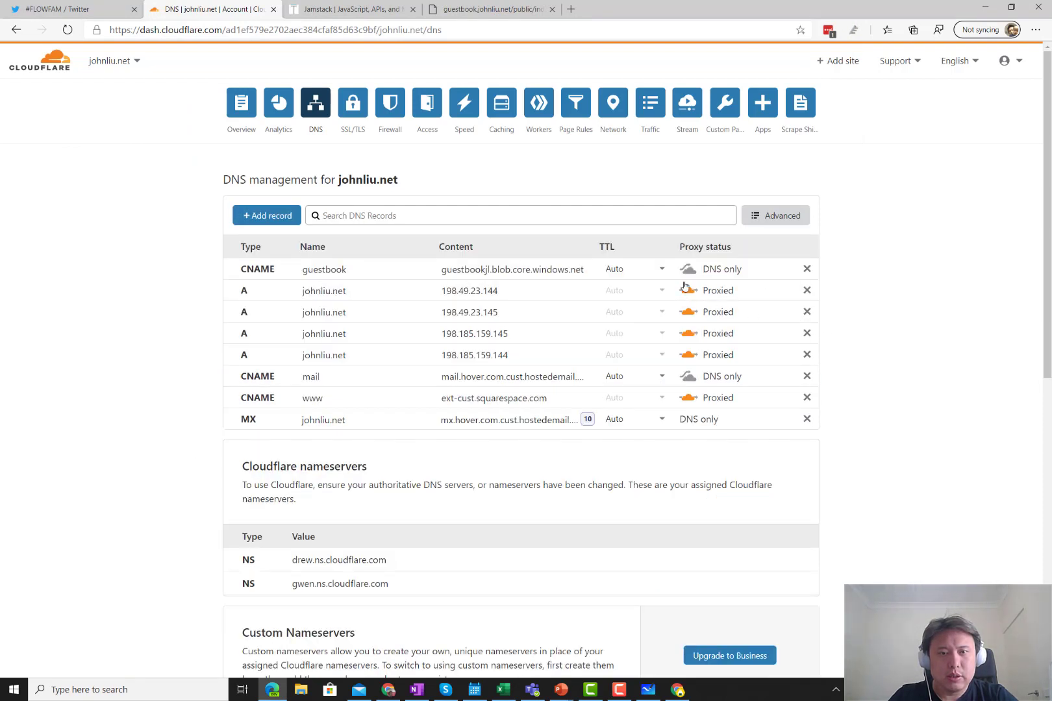
{"action": "left_click", "coordinate": [482, 9]}
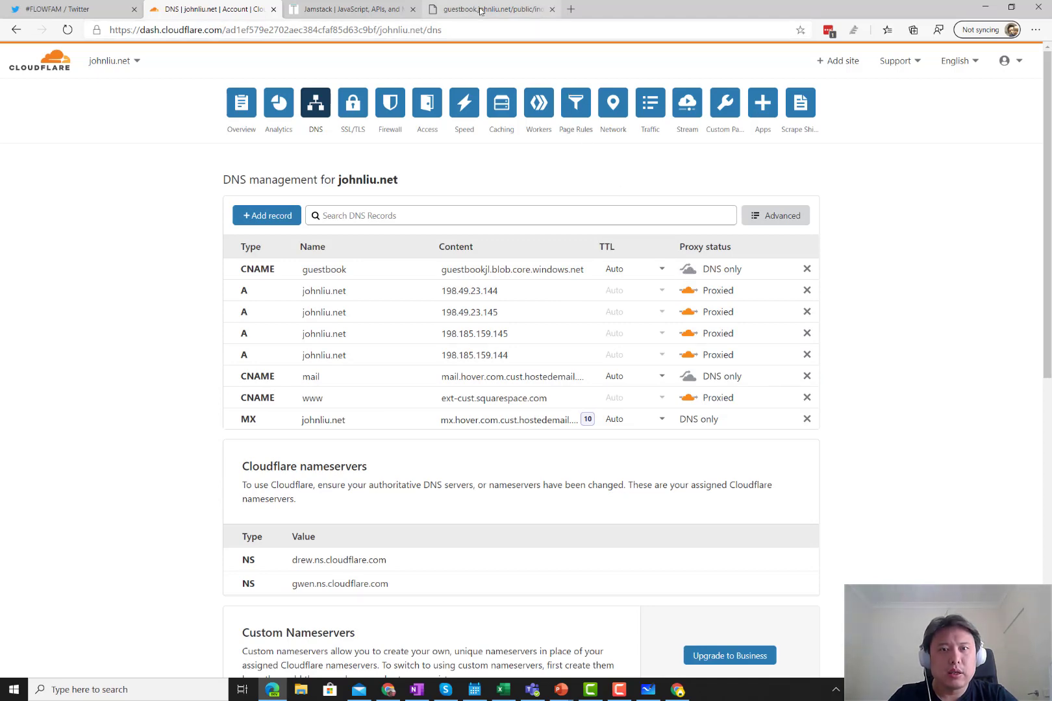
- Return to the Azure portal, refresh the custom domain form, enter guestbook.johnliu.net as the domain name, and save it
{"action": "key", "text": "alt+Tab"}
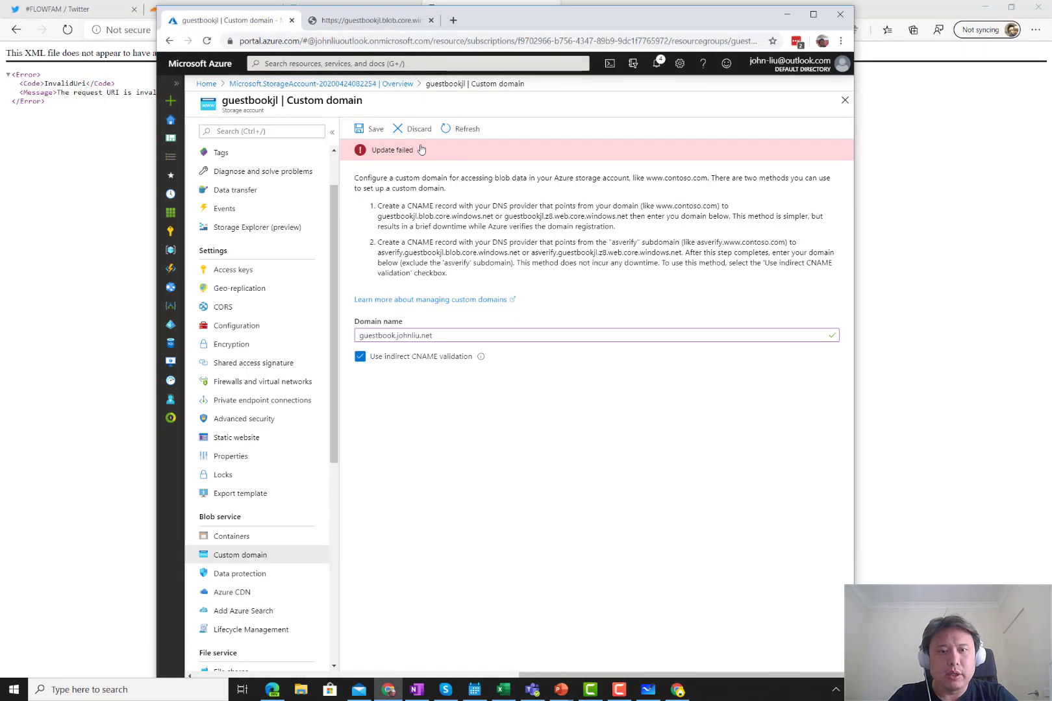
{"action": "left_click", "coordinate": [368, 129]}
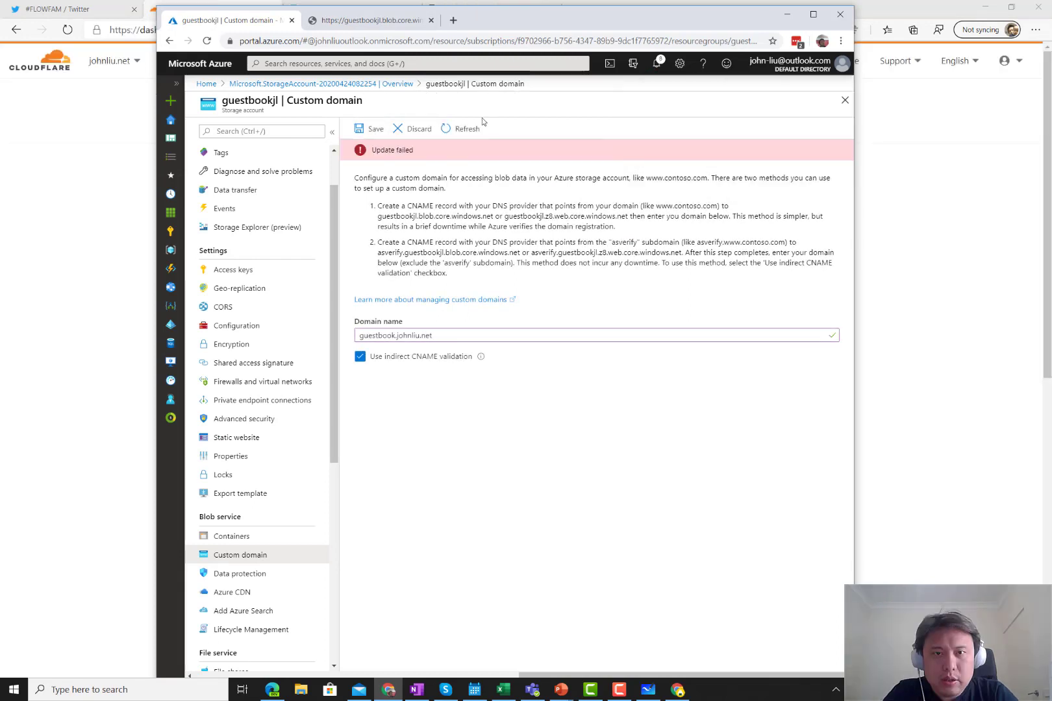
{"action": "left_click", "coordinate": [456, 133]}
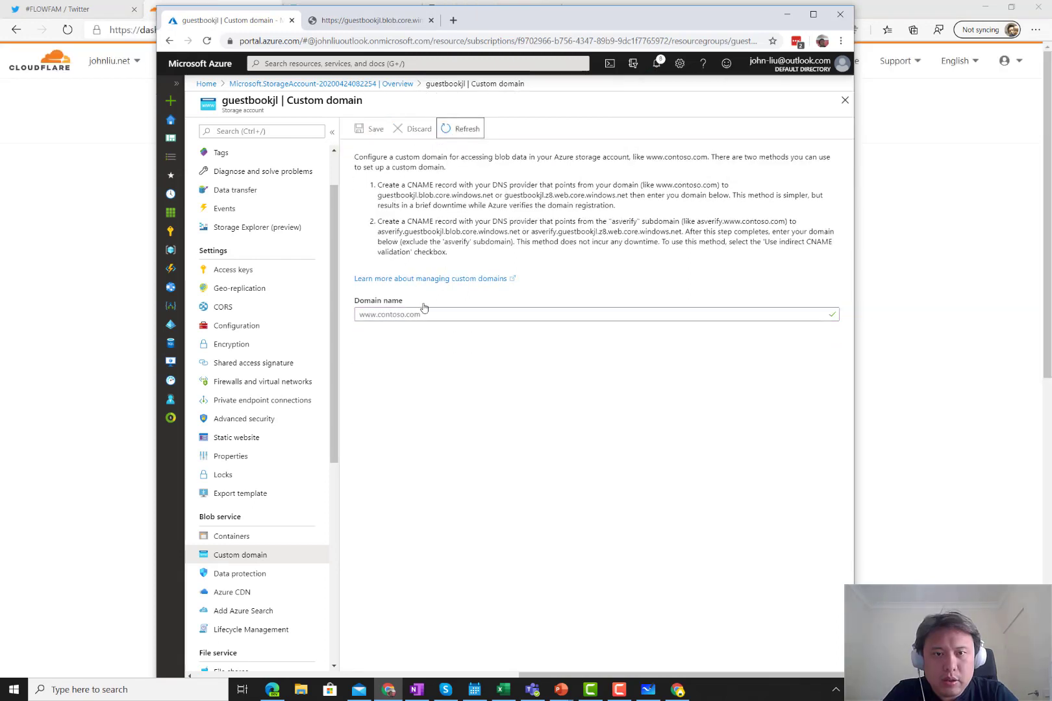
{"action": "left_click", "coordinate": [479, 321]}
{"action": "type", "text": "guestbook.johnliu.net"}
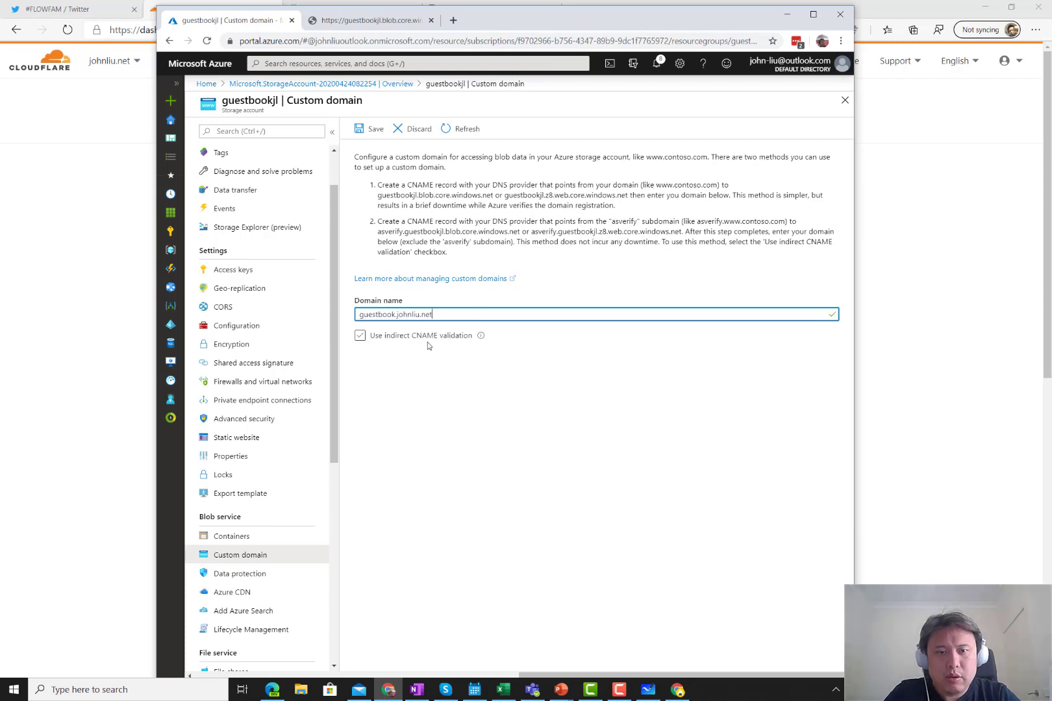
{"action": "left_click", "coordinate": [359, 335]}
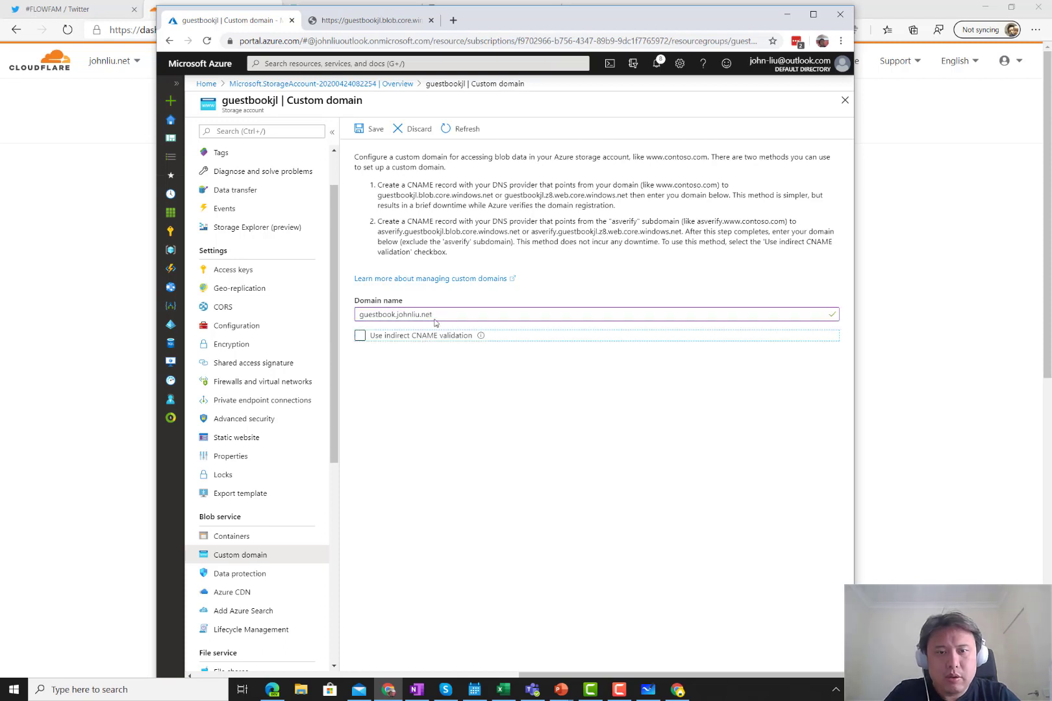
{"action": "left_click", "coordinate": [400, 337]}
{"action": "left_click", "coordinate": [374, 130]}
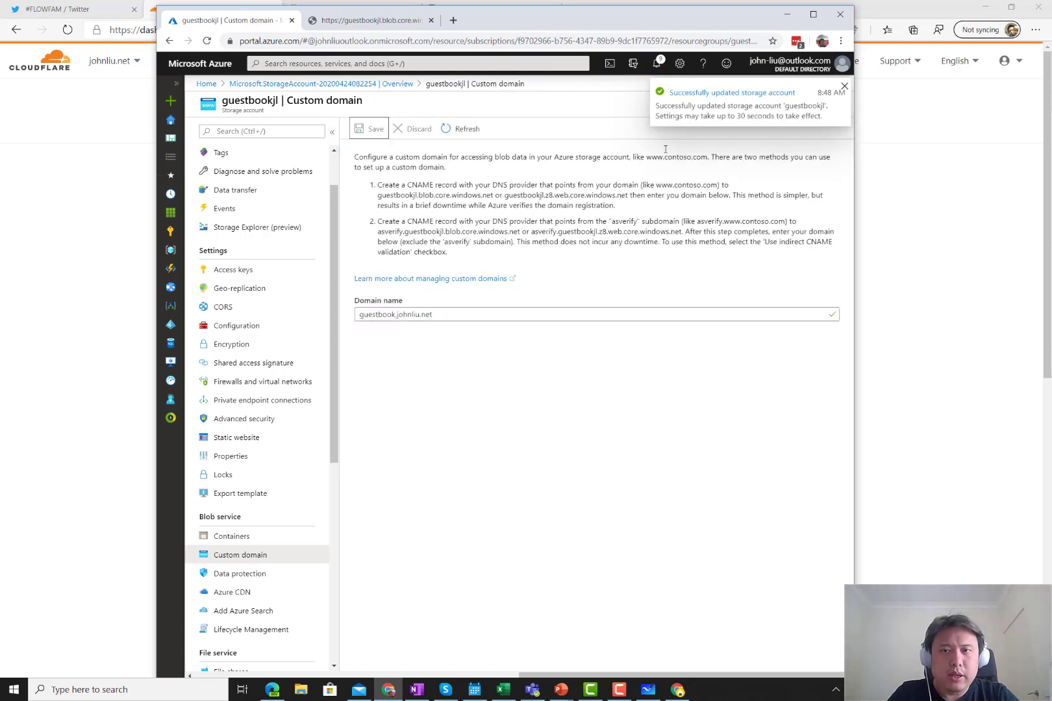
{"action": "left_click", "coordinate": [844, 86]}
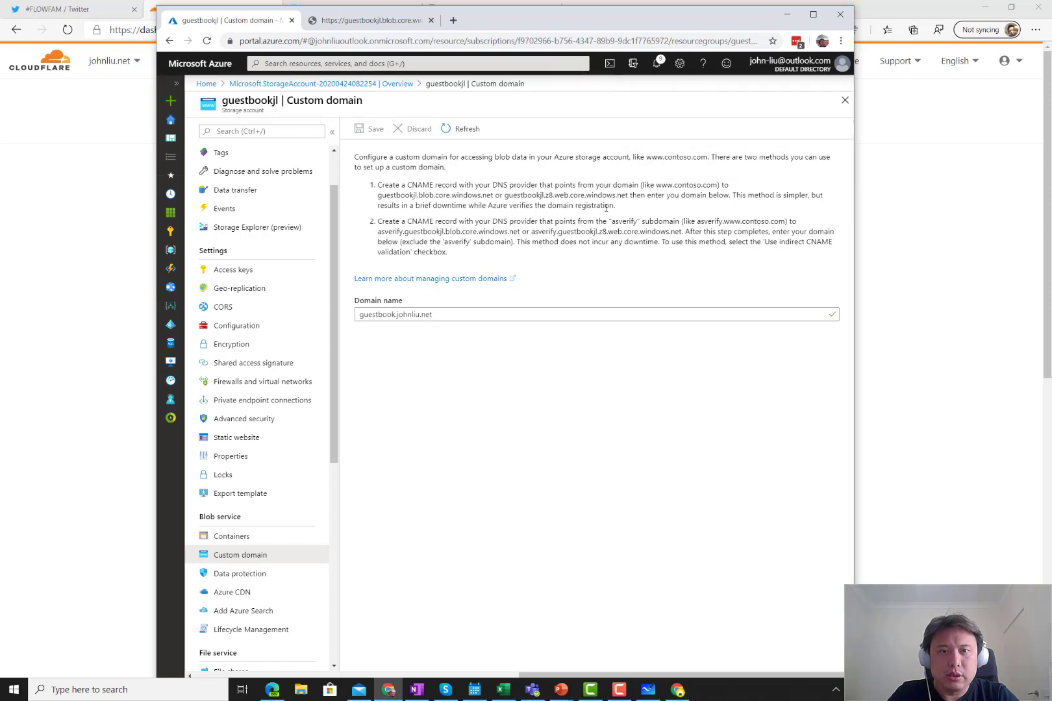
- Switch to Cloudflare and set the guestbook CNAME record's proxy status back to Proxied
{"action": "key", "text": "alt+Tab"}
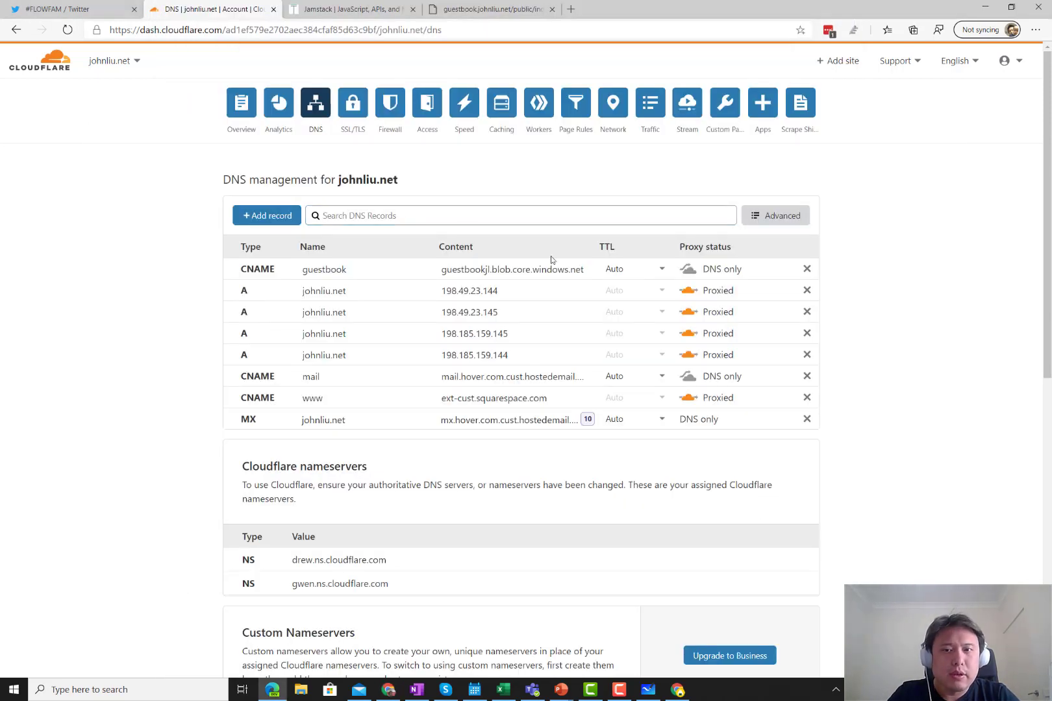
{"action": "left_click", "coordinate": [688, 268]}
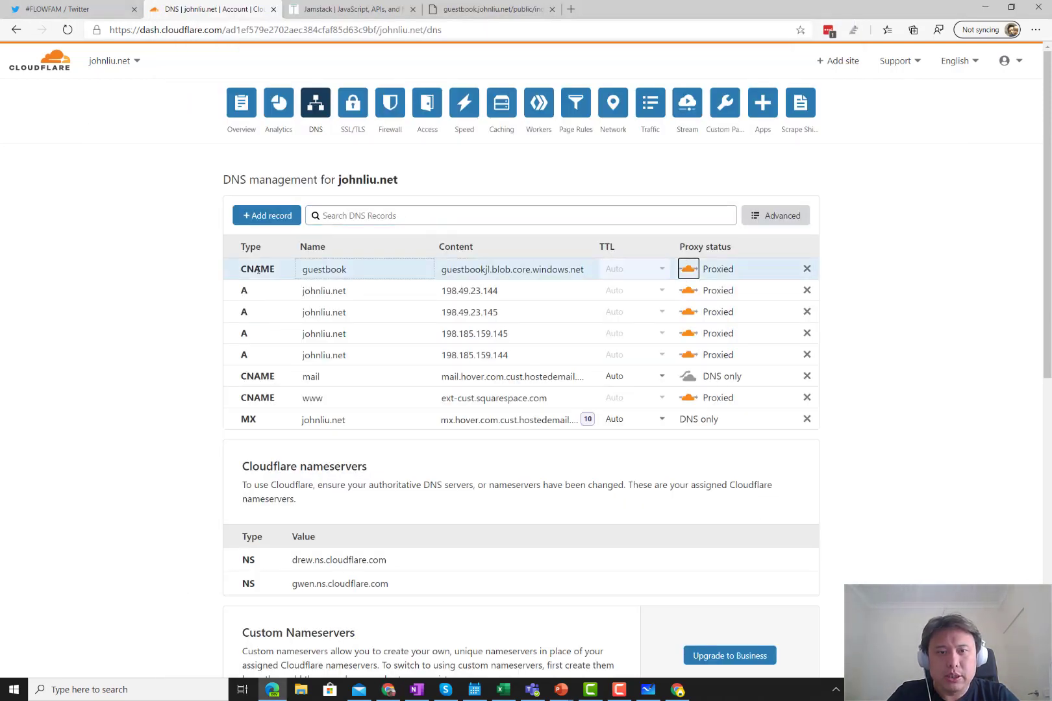
- Switch to Chrome and load guestbook.johnliu.net/public/index.html in a new tab to test the custom domain
{"action": "key", "text": "alt+Tab"}
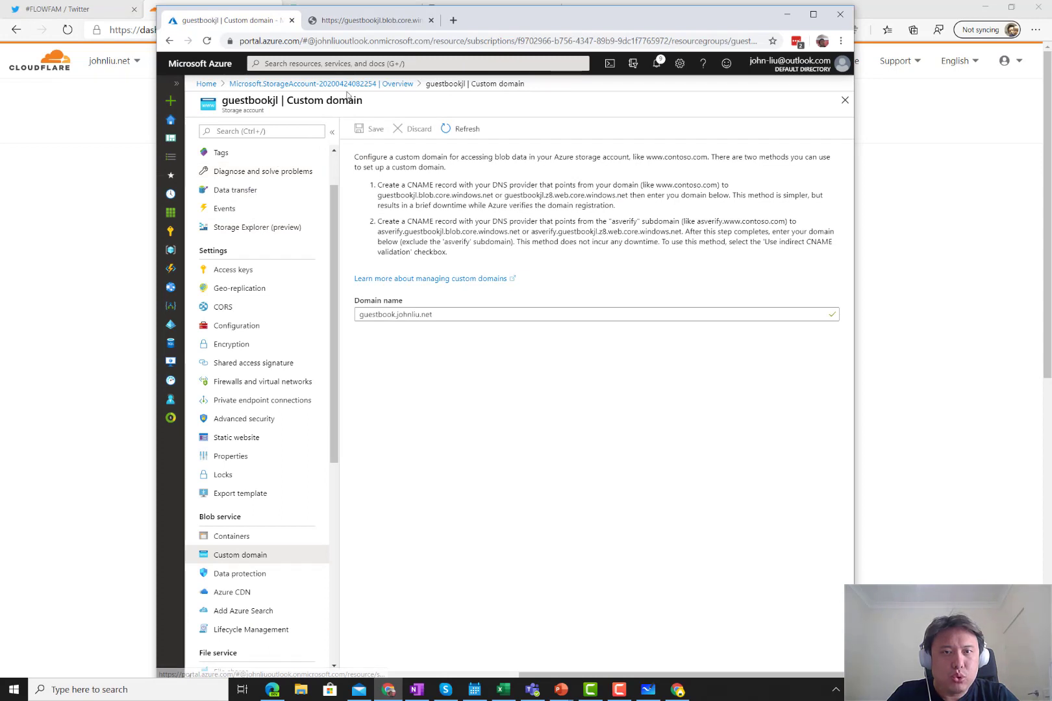
{"action": "left_click", "coordinate": [232, 537]}
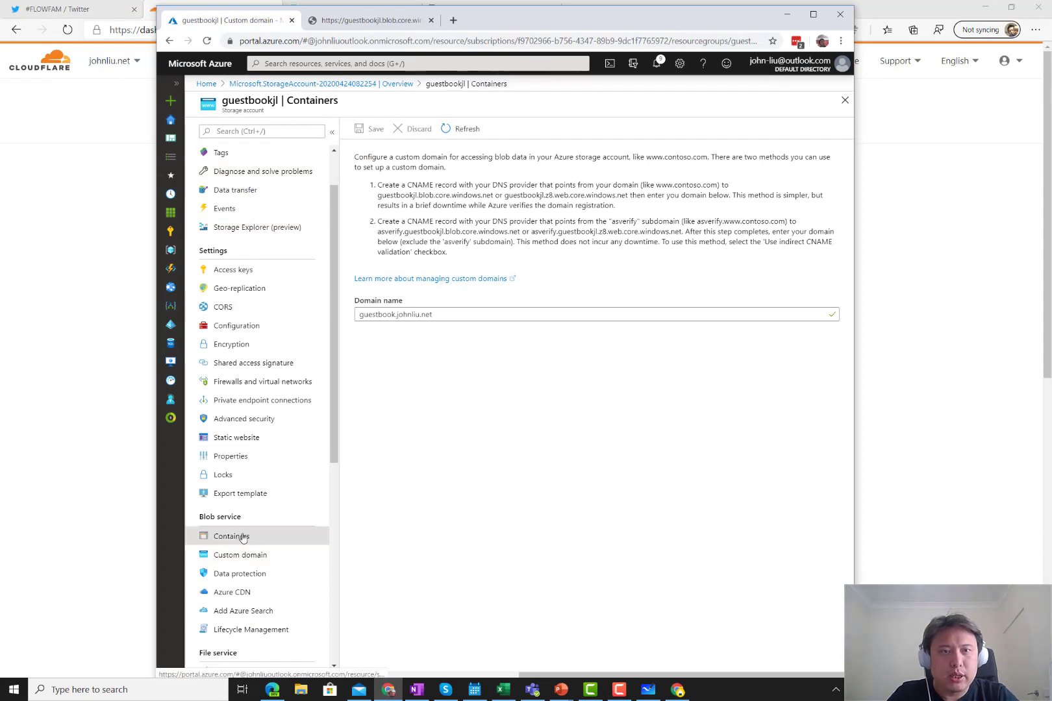
{"action": "left_click", "coordinate": [409, 26]}
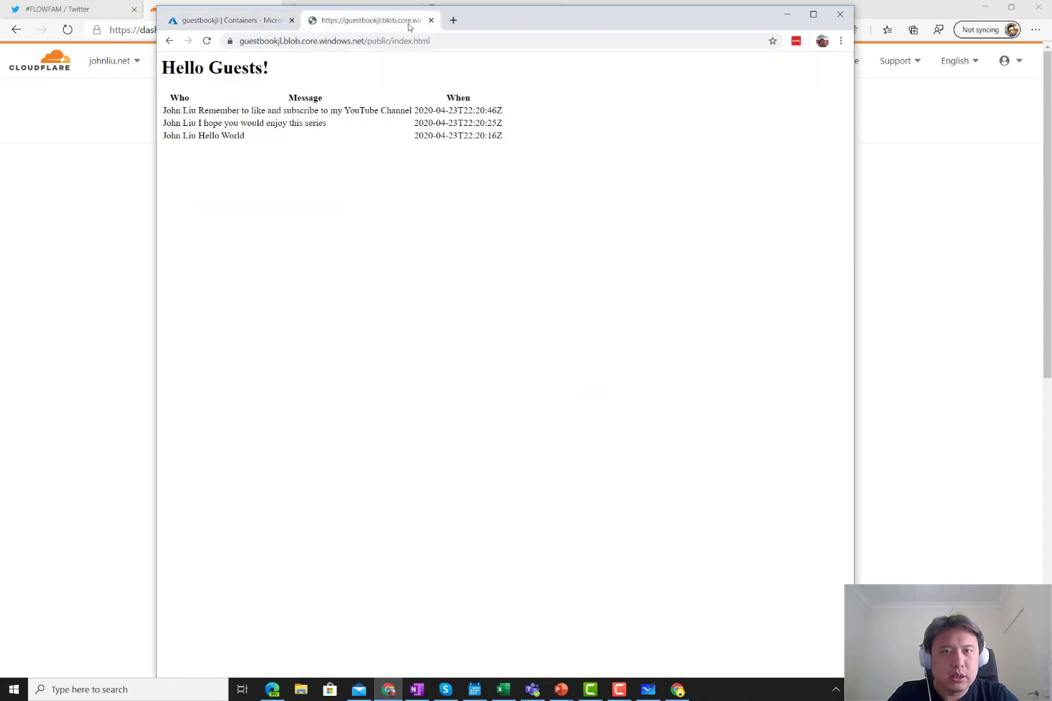
{"action": "left_click", "coordinate": [454, 21]}
{"action": "type", "text": "guestboo"}
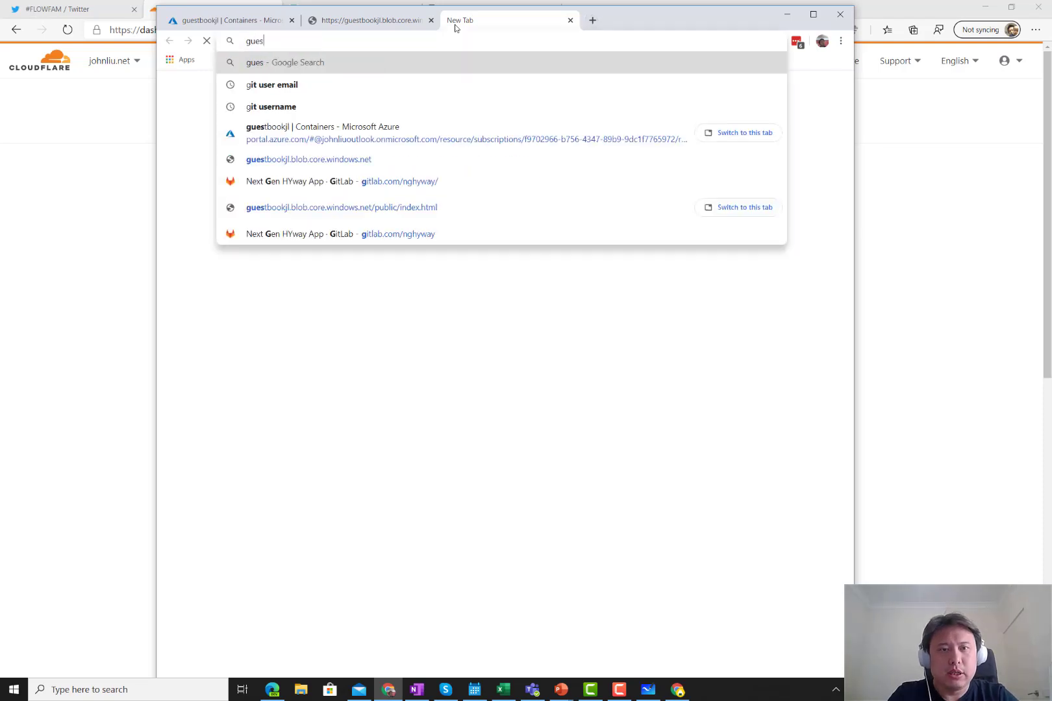
{"action": "type", "text": "joh"}
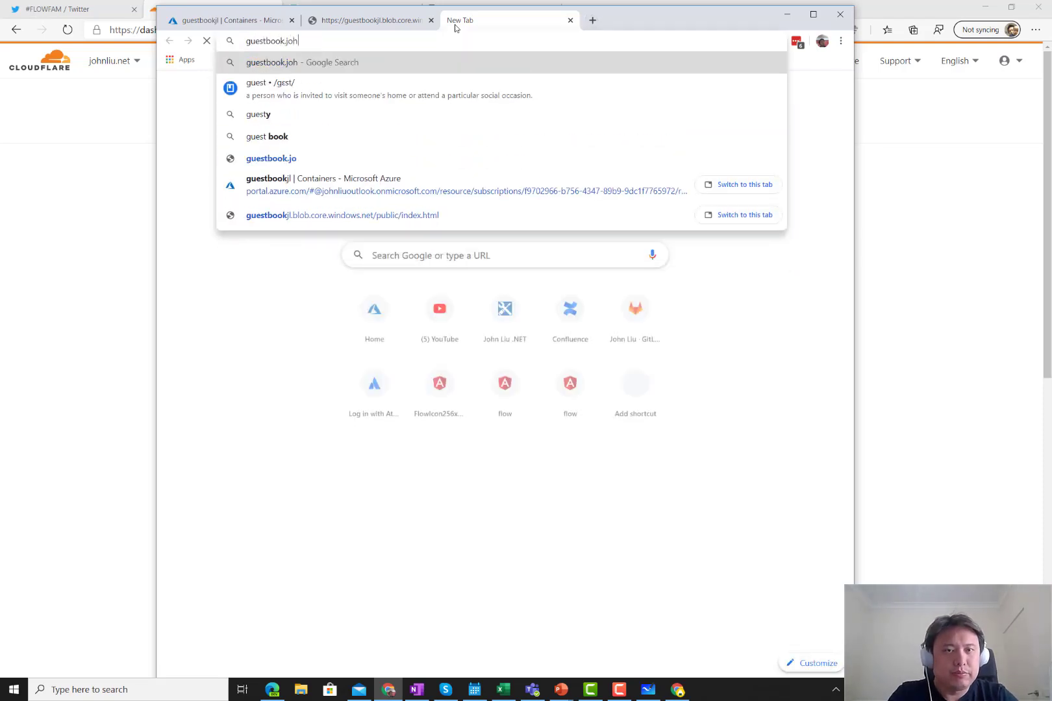
{"action": "type", "text": "nliu.net/public/ine"}
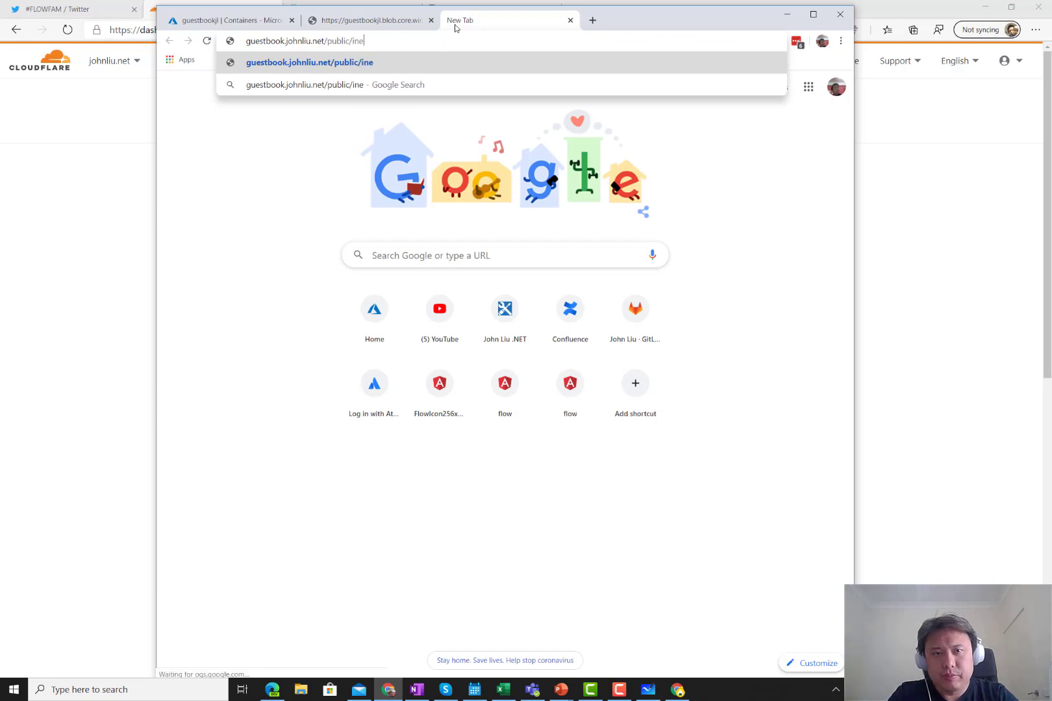
{"action": "key", "text": "BackSpace"}
{"action": "type", "text": "dex.html"}
{"action": "key", "text": "Return"}
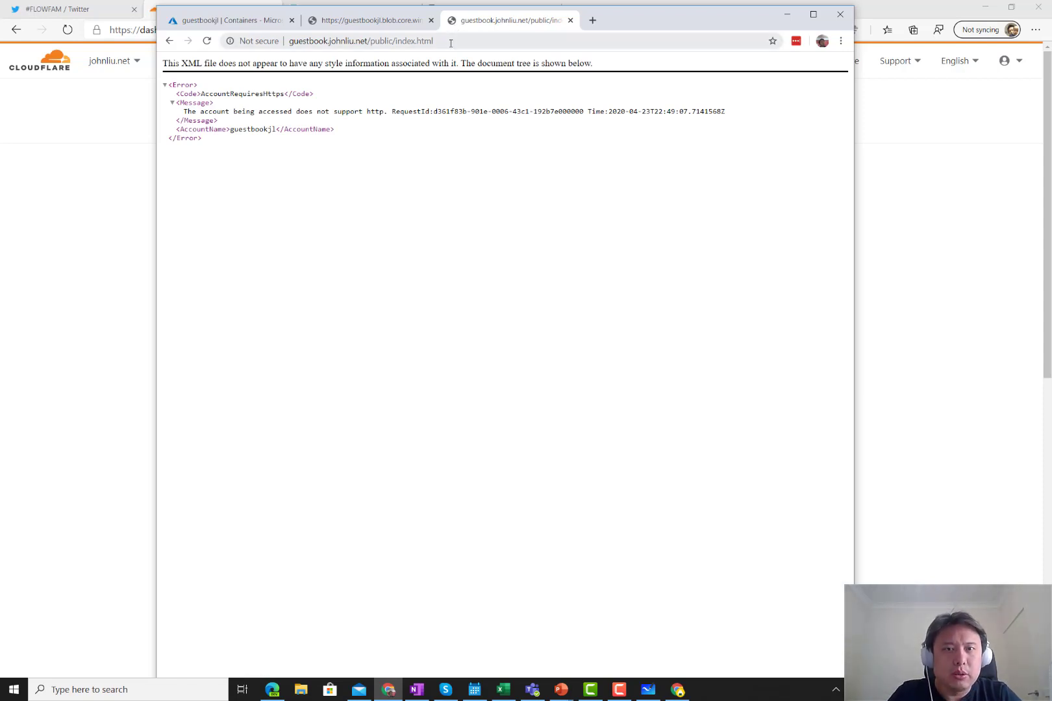
{"action": "left_click", "coordinate": [451, 43]}
{"action": "key", "text": "Home"}
{"action": "type", "text": "https://"}
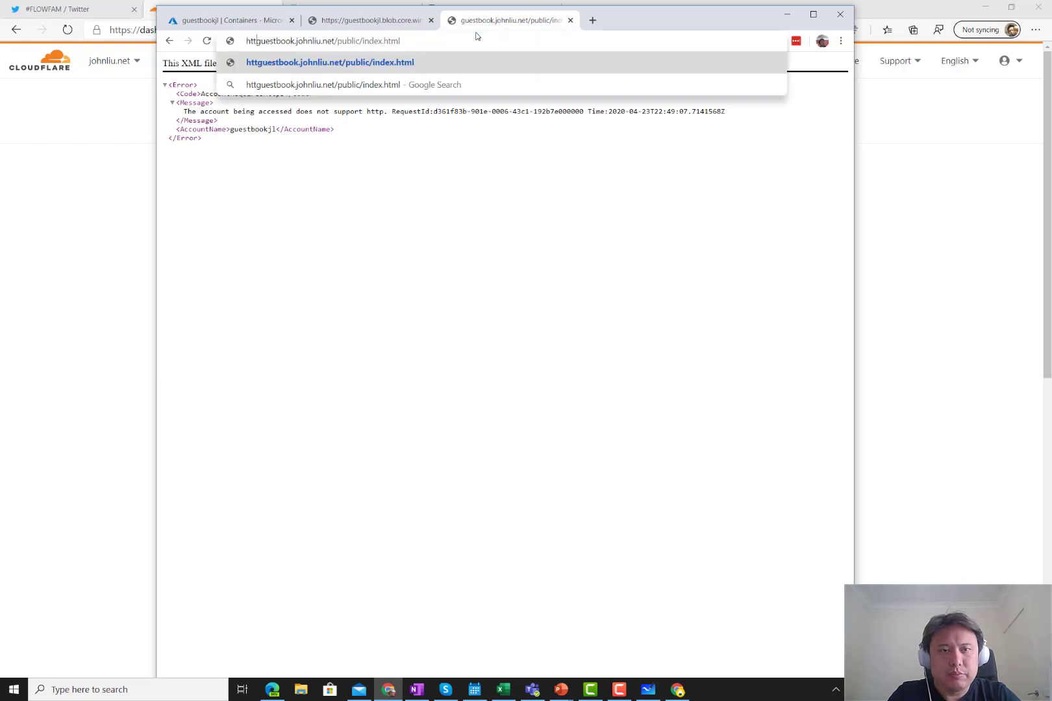
{"action": "key", "text": "ctrl+a"}
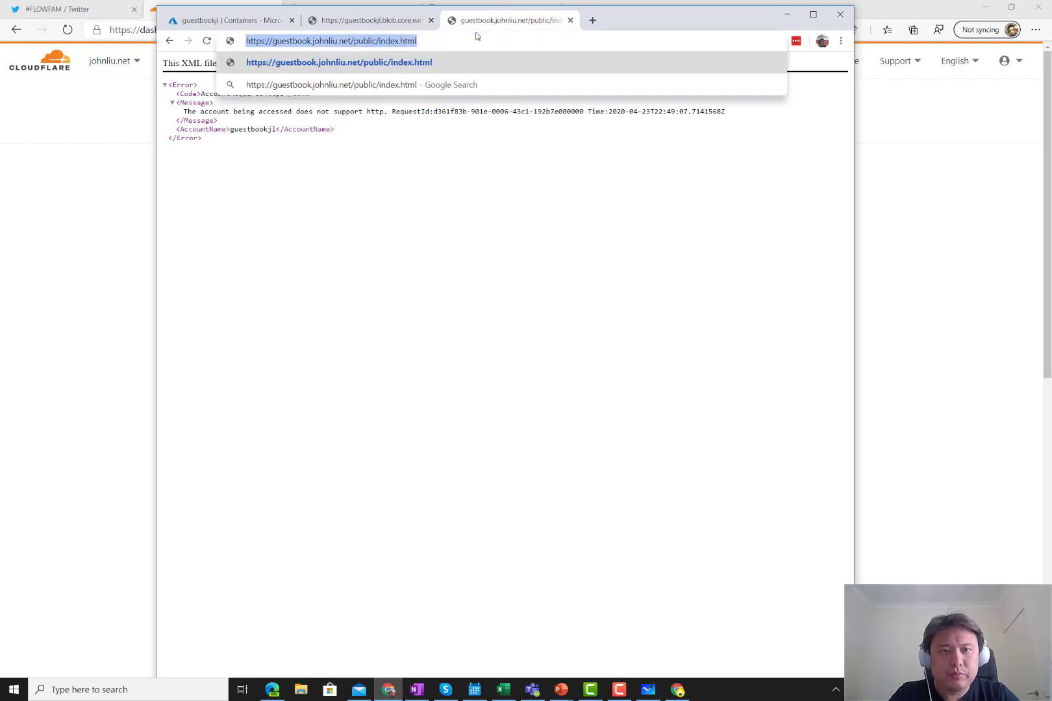
{"action": "key", "text": "Return"}
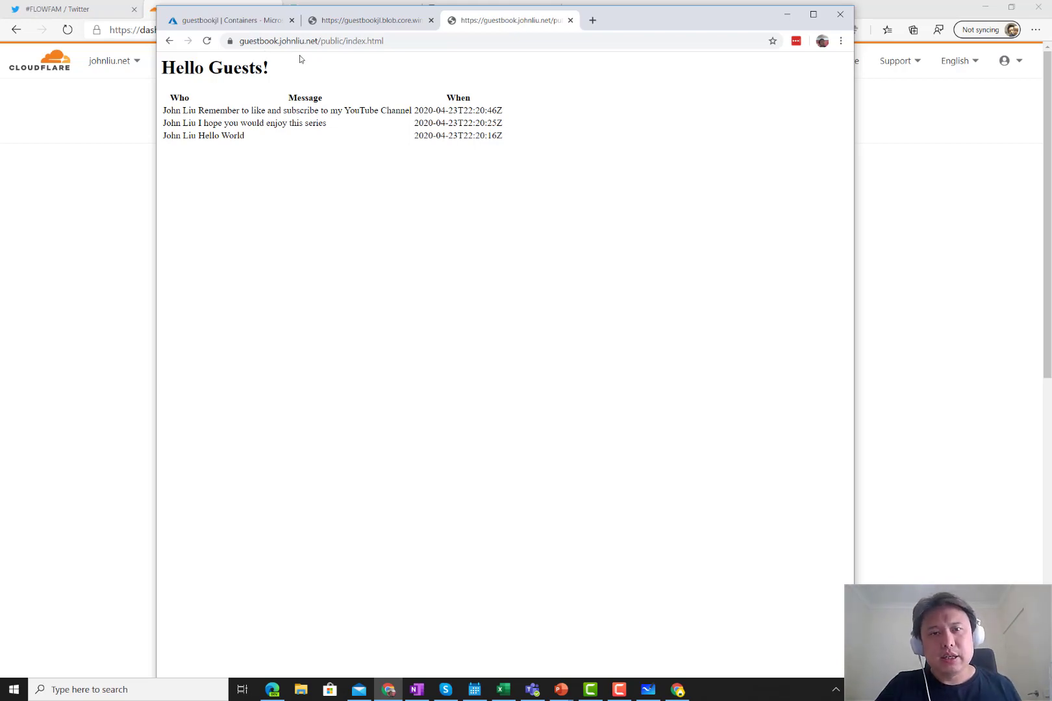
- Open the developer tools for the guestbook page and reload it to record its network requests
{"action": "left_click_drag", "start_coordinate": [649, 12], "coordinate": [593, 17]}
{"action": "left_click", "coordinate": [783, 46]}
{"action": "mouse_move", "coordinate": [740, 210]}
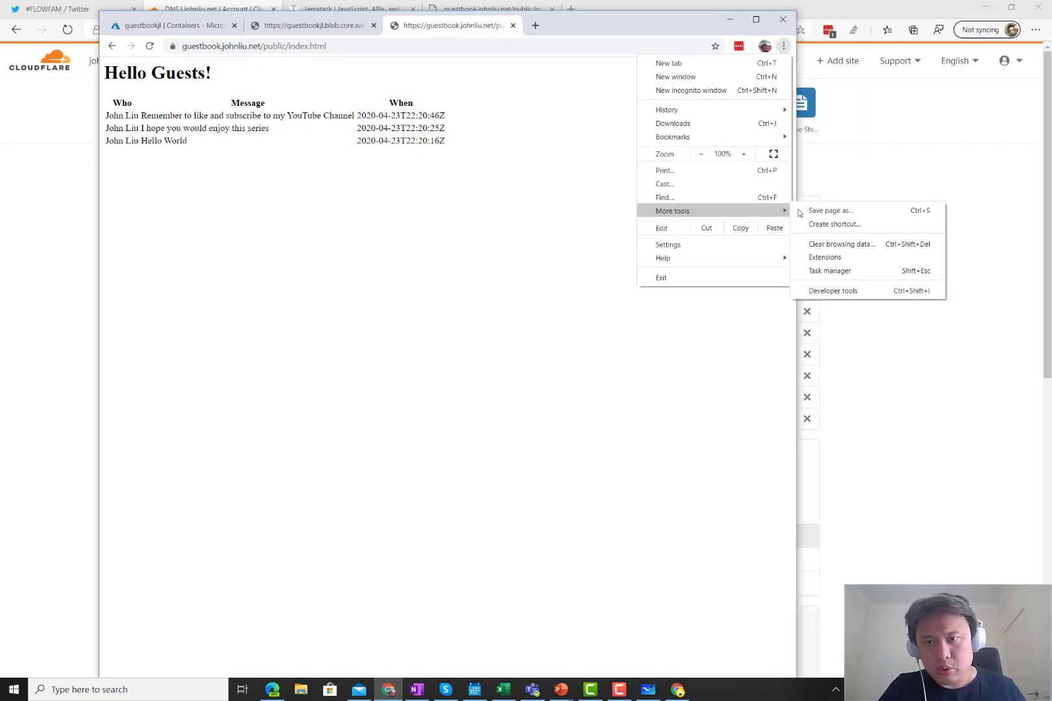
{"action": "left_click", "coordinate": [836, 290]}
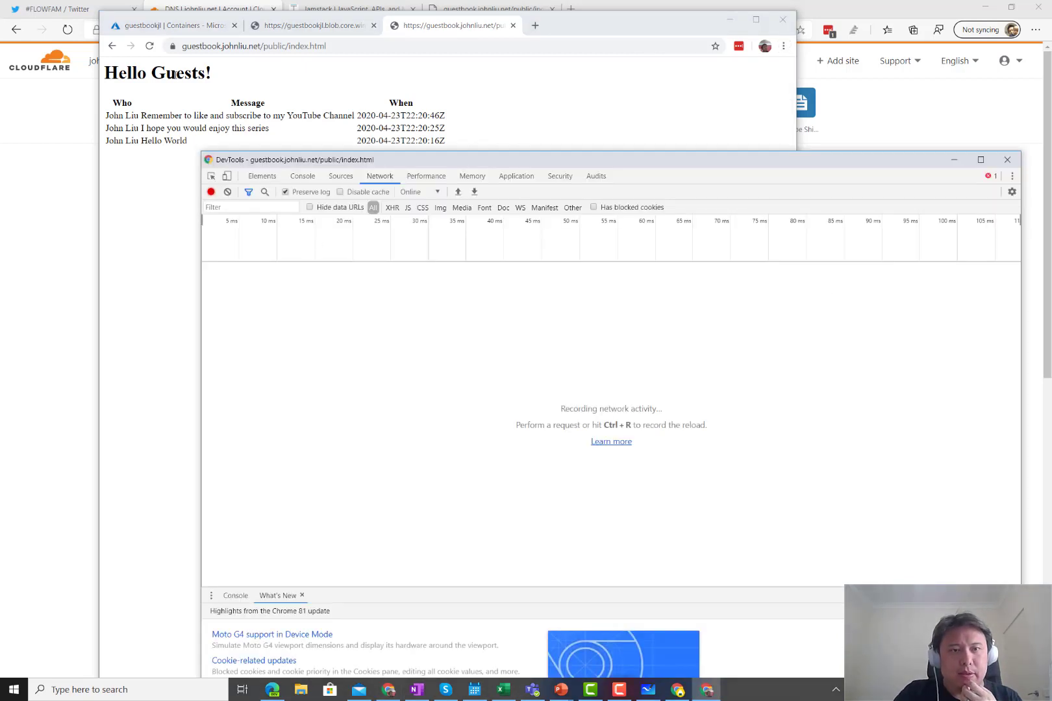
{"action": "left_click", "coordinate": [150, 46]}
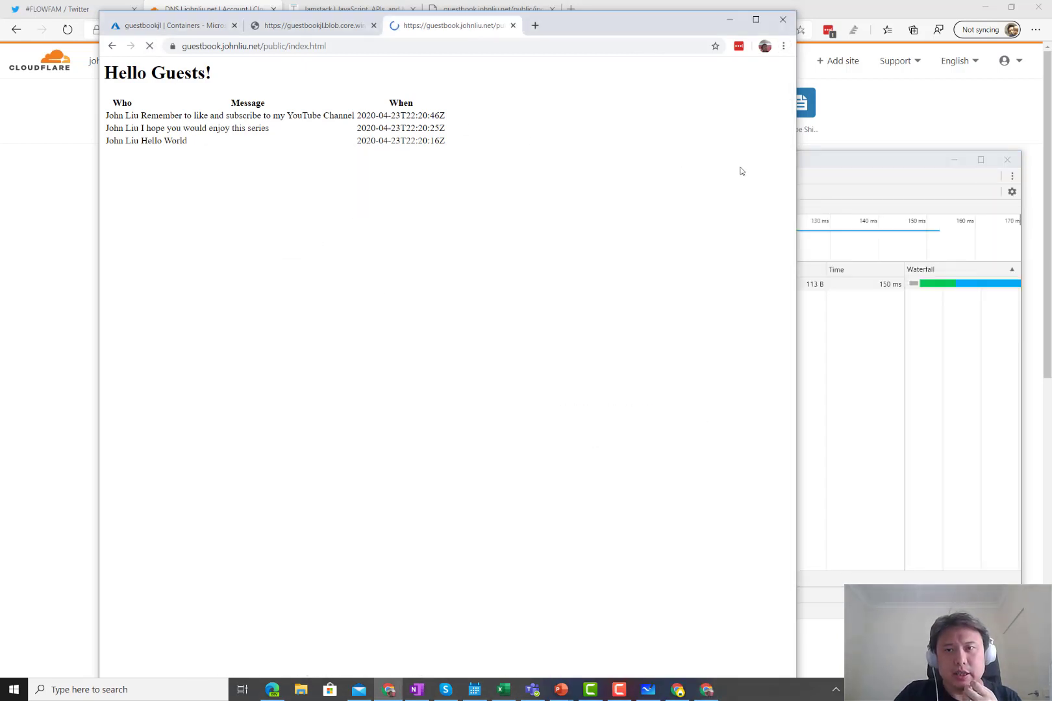
{"action": "left_click", "coordinate": [818, 167]}
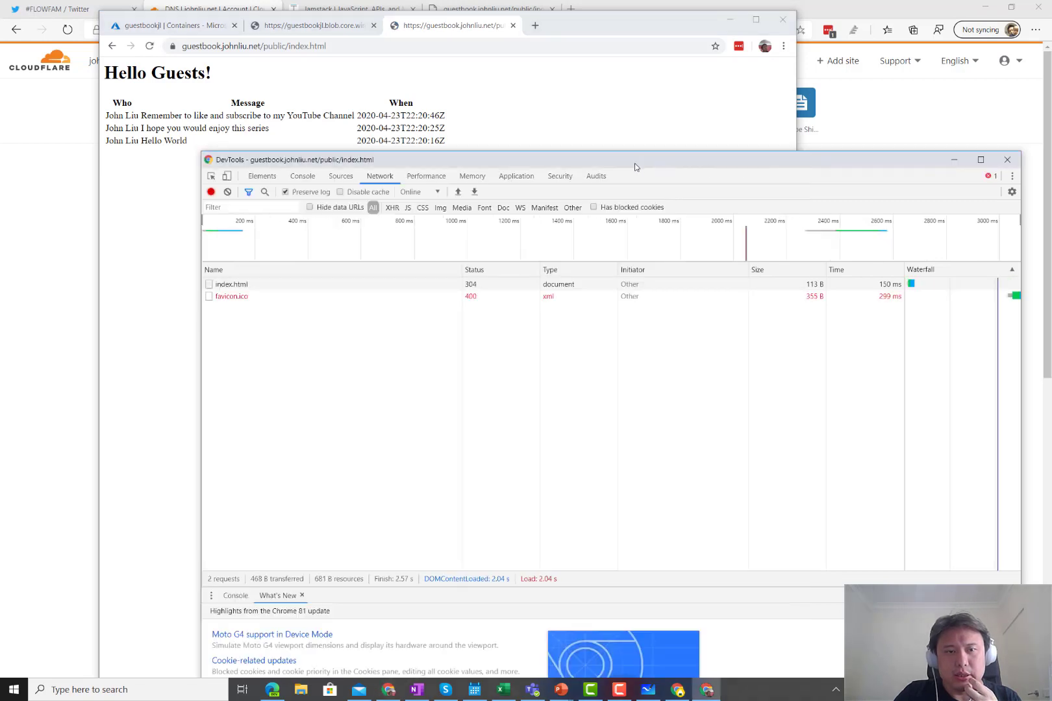
- Examine the general, response and request headers of the index.html request in the developer tools
{"action": "left_click_drag", "start_coordinate": [629, 167], "coordinate": [593, 109]}
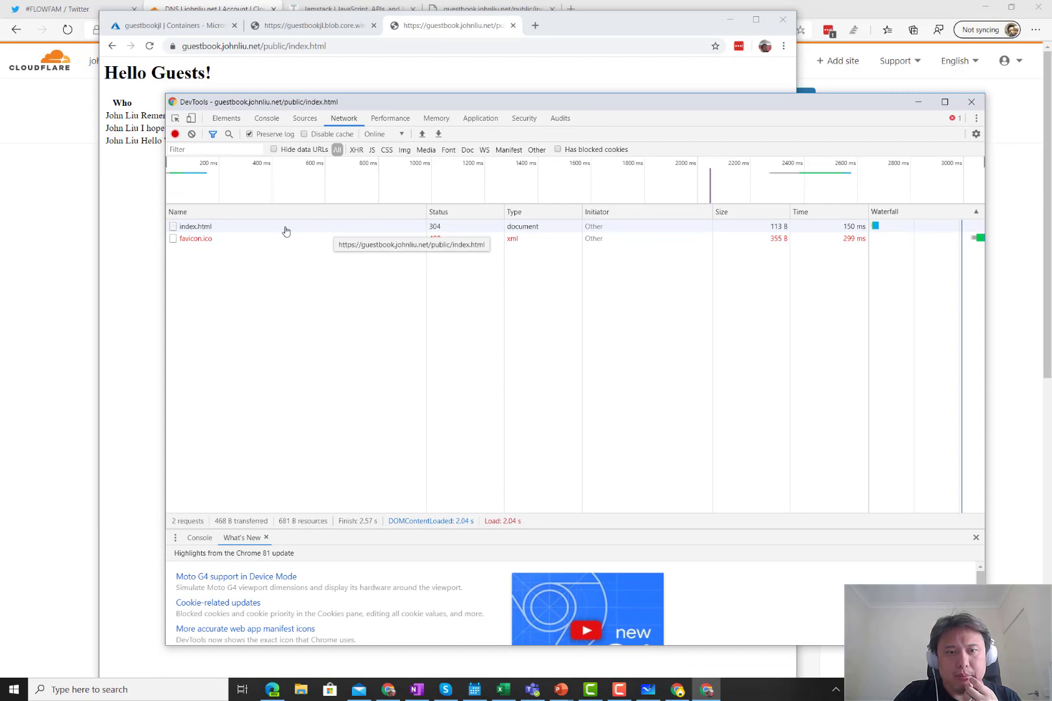
{"action": "left_click", "coordinate": [226, 229]}
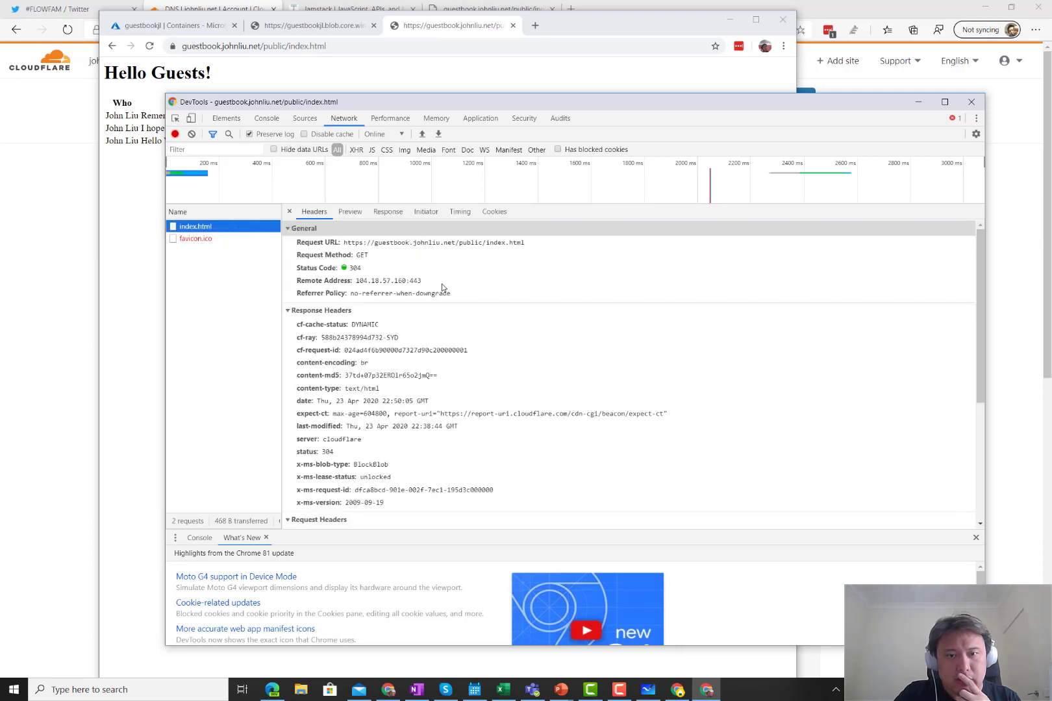
{"action": "scroll", "coordinate": [455, 312], "scroll_direction": "down", "scroll_amount": 1}
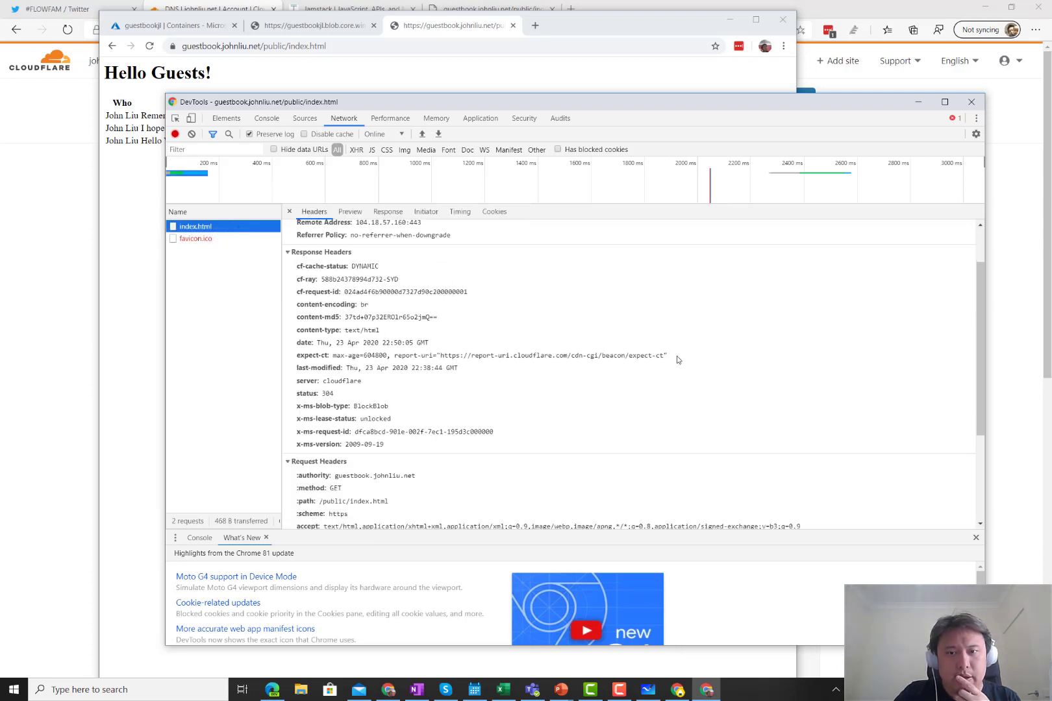
{"action": "scroll", "coordinate": [552, 361], "scroll_direction": "down", "scroll_amount": 2}
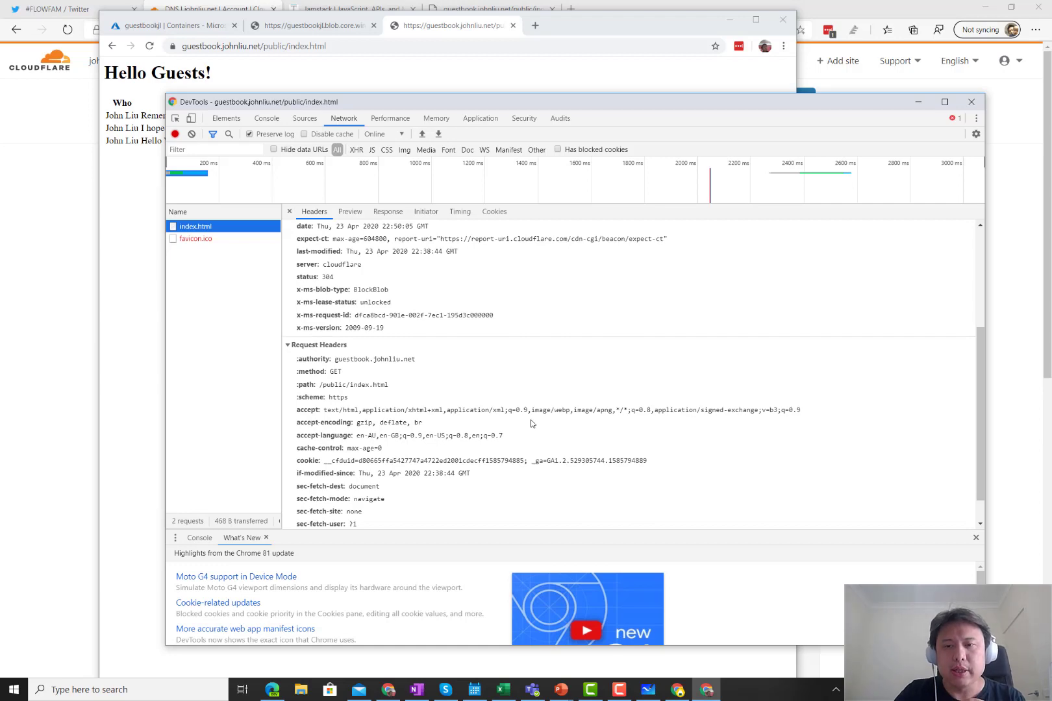
{"action": "scroll", "coordinate": [531, 424], "scroll_direction": "down", "scroll_amount": 1}
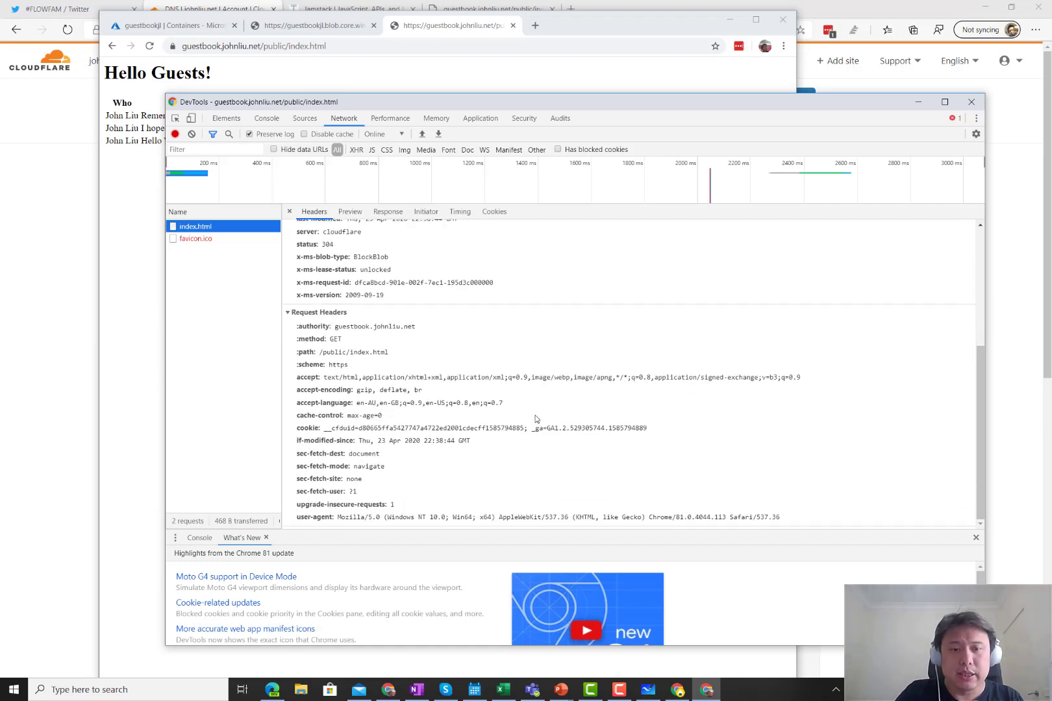
{"action": "scroll", "coordinate": [531, 415], "scroll_direction": "up", "scroll_amount": 5}
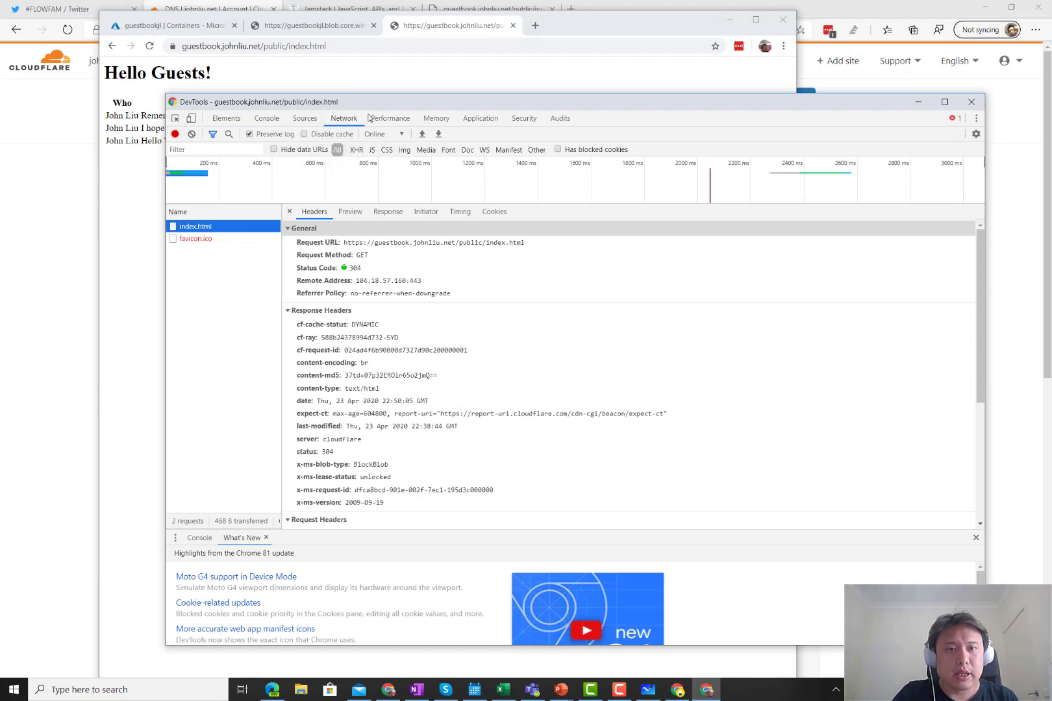
{"action": "left_click_drag", "start_coordinate": [348, 101], "coordinate": [351, 175]}
- Switch to the Power Automate window in Chrome and open the Update Public Site flow for editing
{"action": "left_click", "coordinate": [218, 6]}
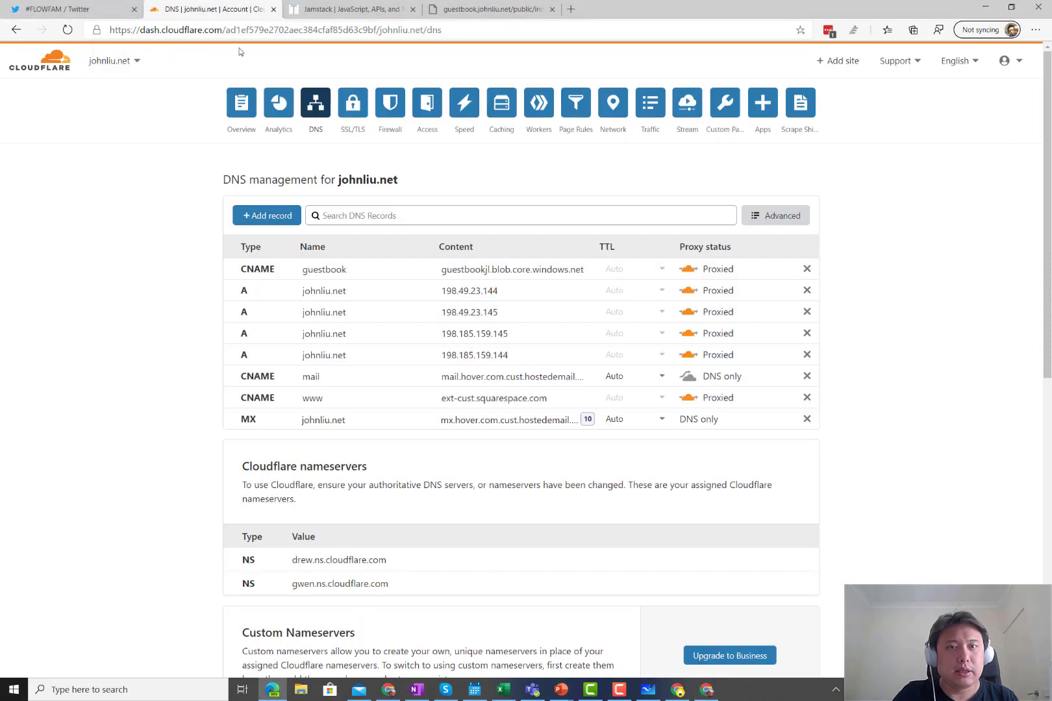
{"action": "left_click", "coordinate": [677, 689]}
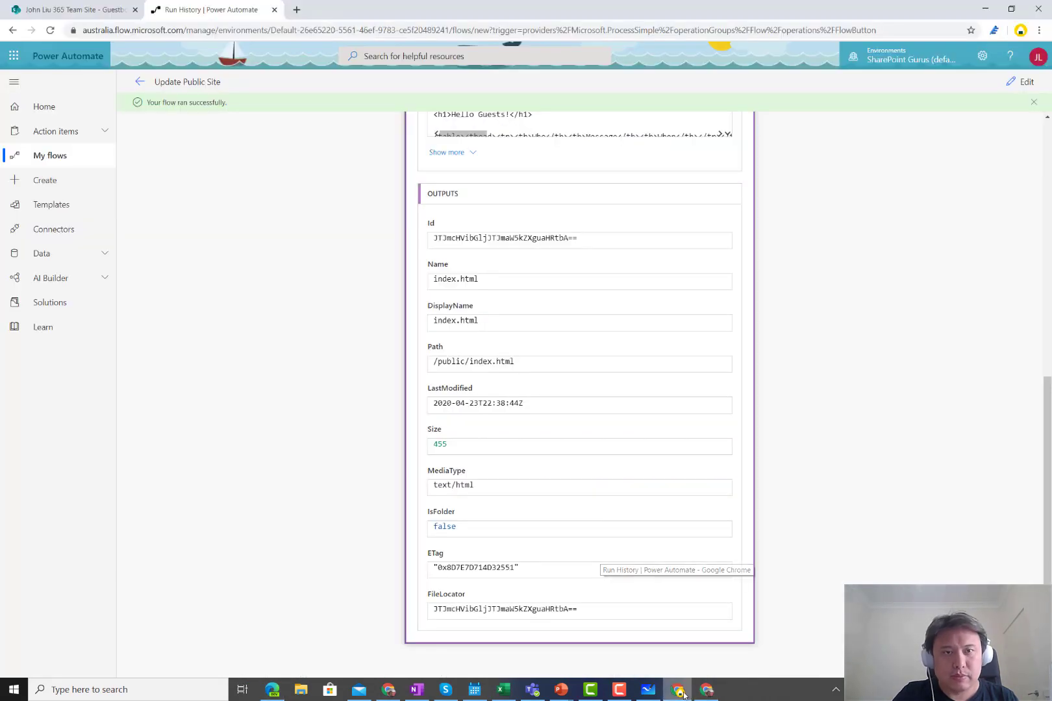
{"action": "left_click", "coordinate": [106, 12]}
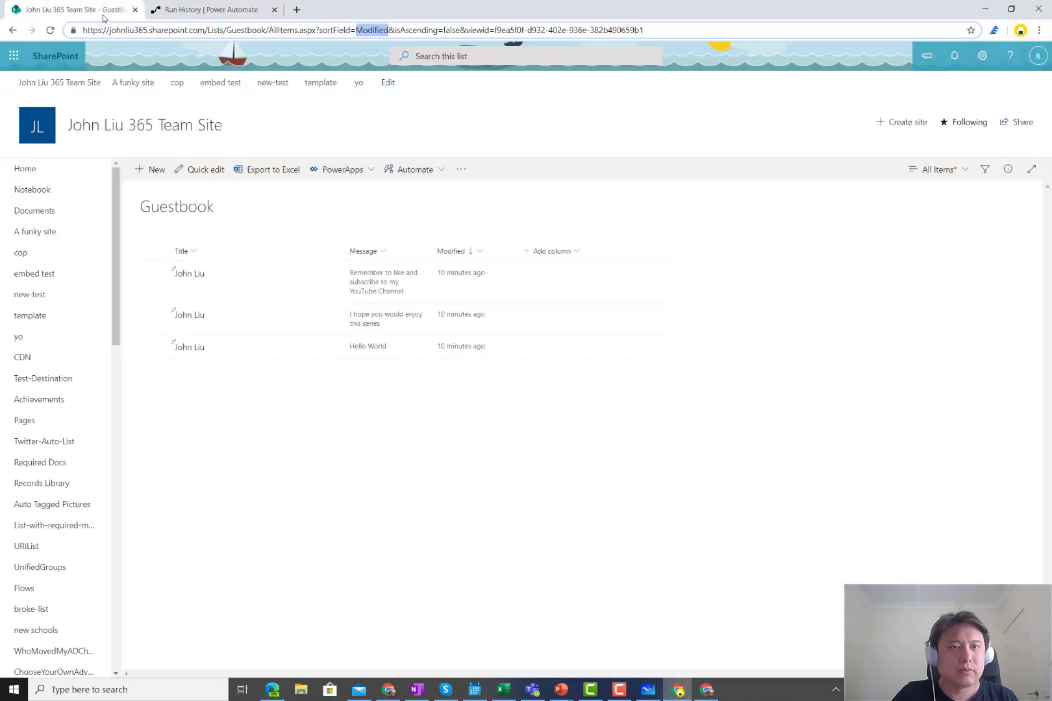
{"action": "left_click", "coordinate": [207, 11]}
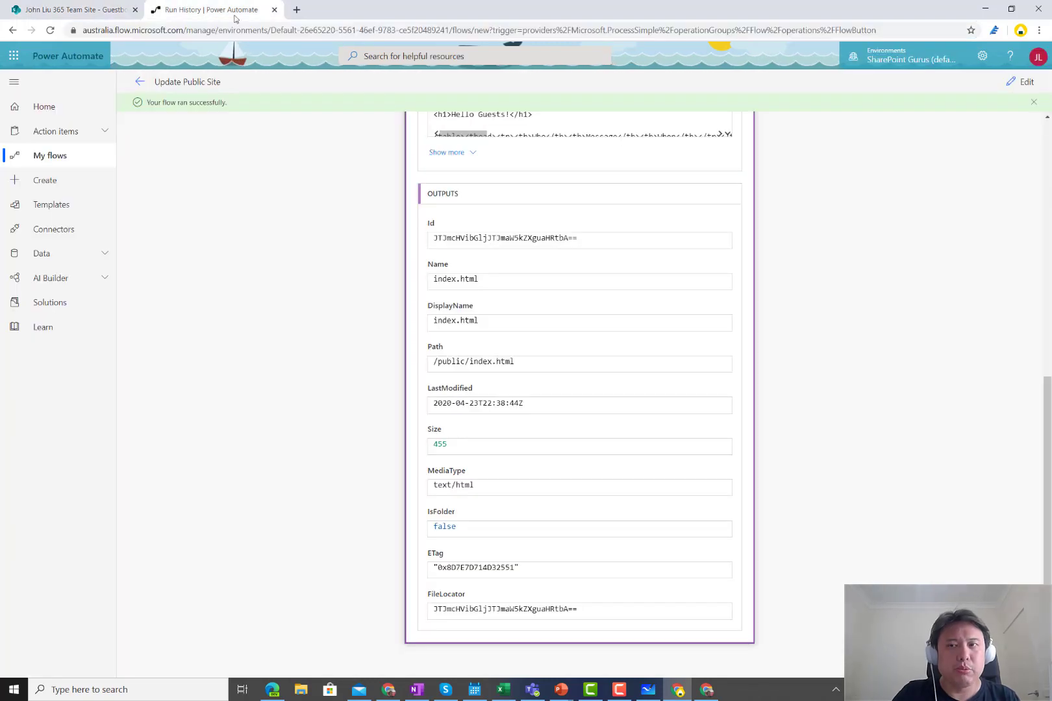
{"action": "left_click", "coordinate": [1017, 83]}
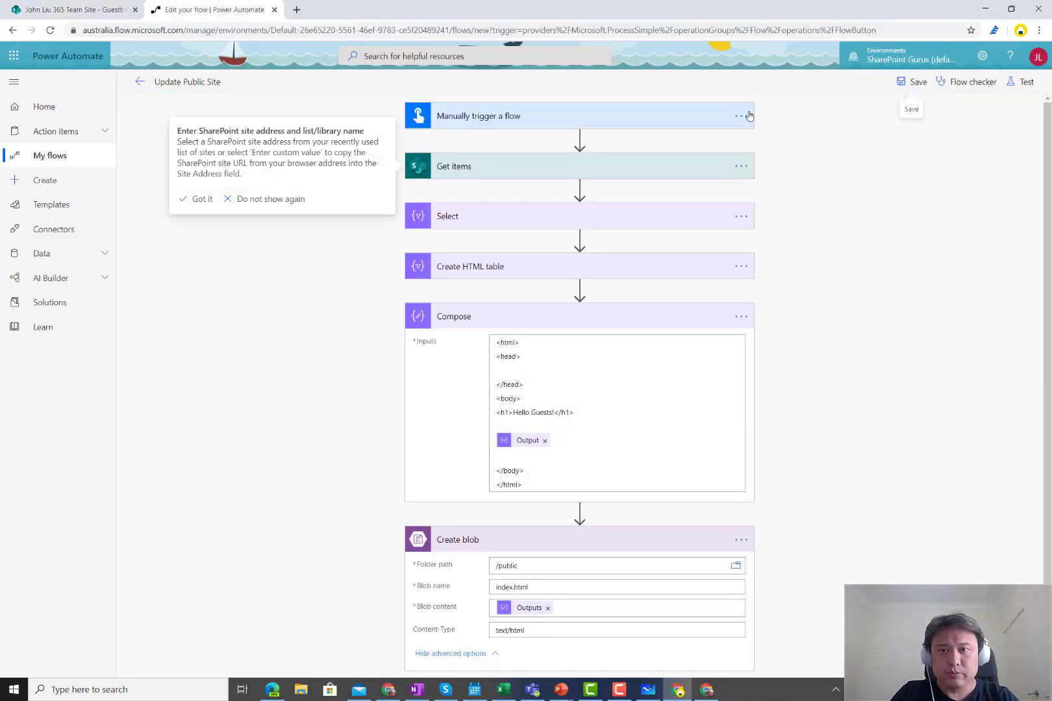
- Replace the flow's manual trigger with the SharePoint trigger When an item is created or modified
{"action": "left_click", "coordinate": [748, 115]}
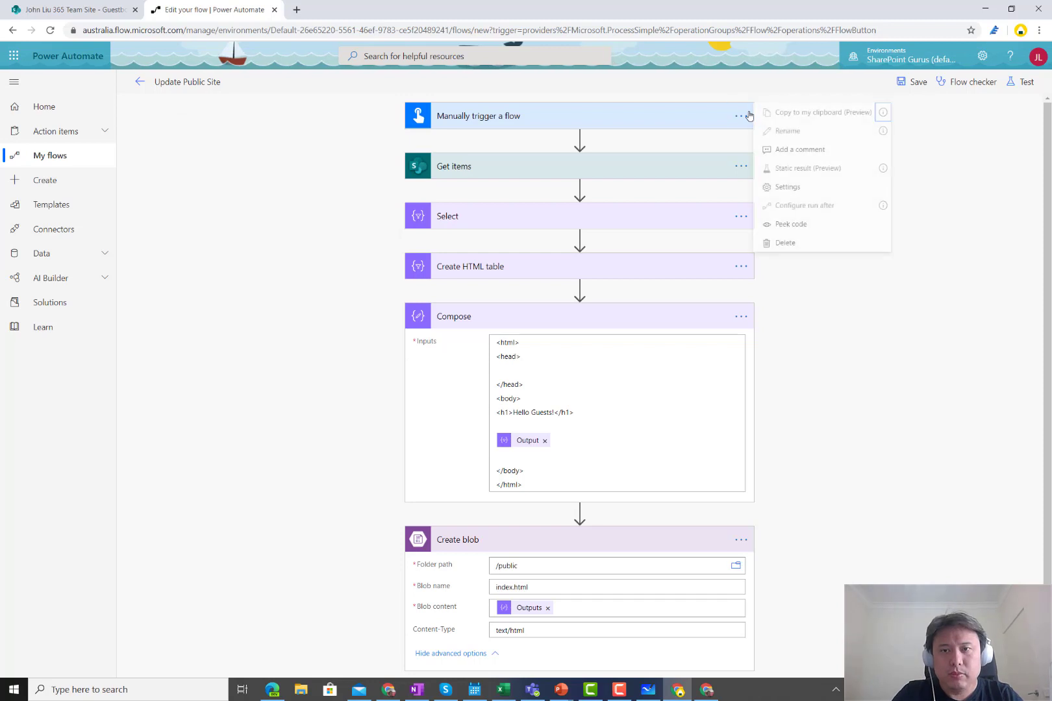
{"action": "left_click", "coordinate": [754, 245]}
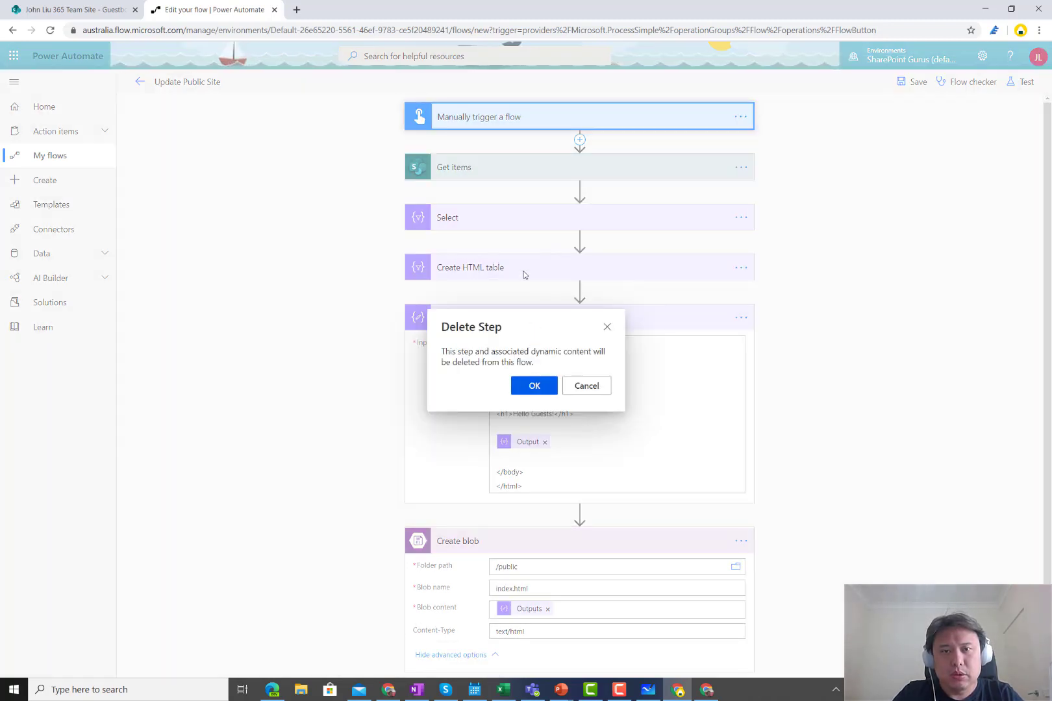
{"action": "key", "text": "Return"}
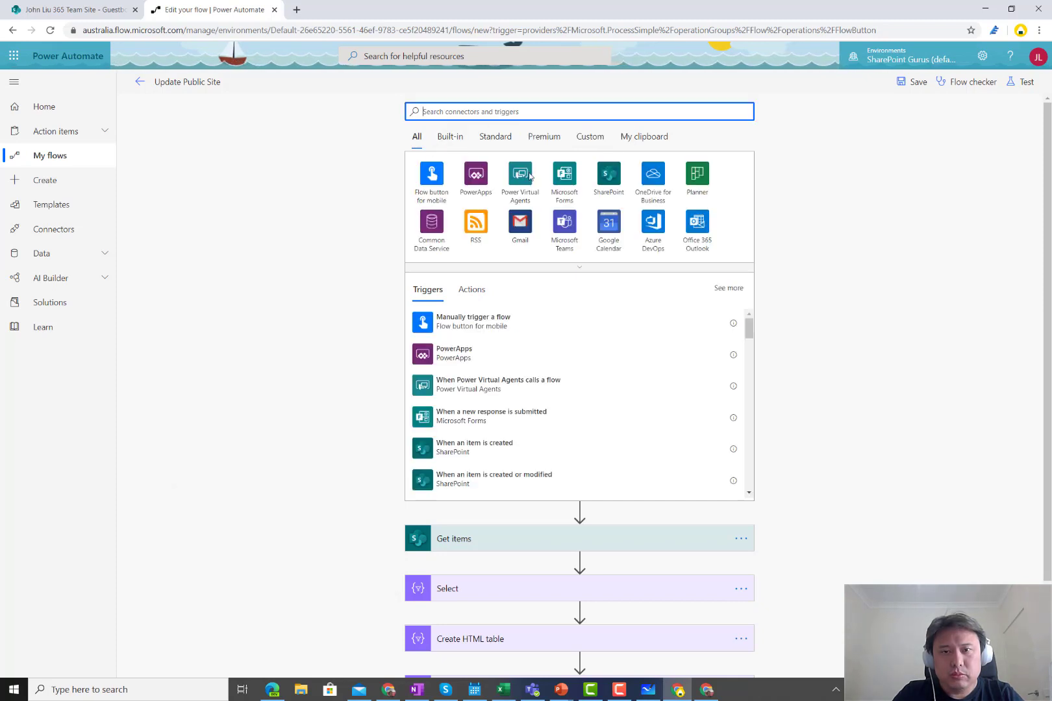
{"action": "left_click", "coordinate": [608, 176]}
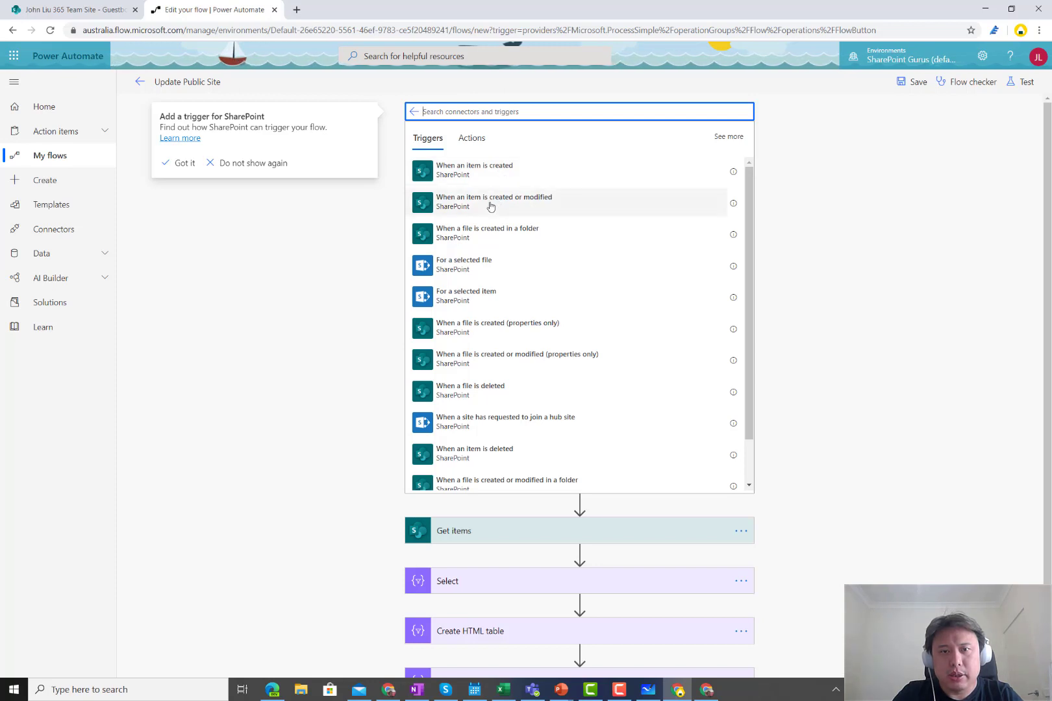
{"action": "left_click", "coordinate": [593, 212]}
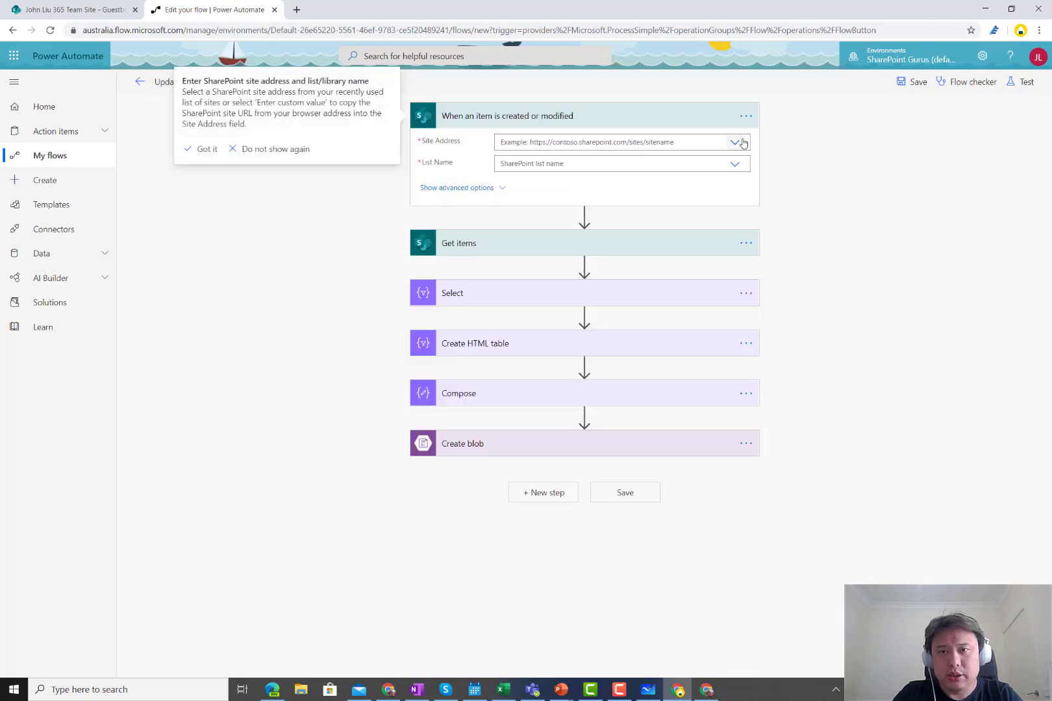
- Point the trigger at the Guestbook list on the 365 Team Site and save the flow
{"action": "left_click", "coordinate": [735, 144]}
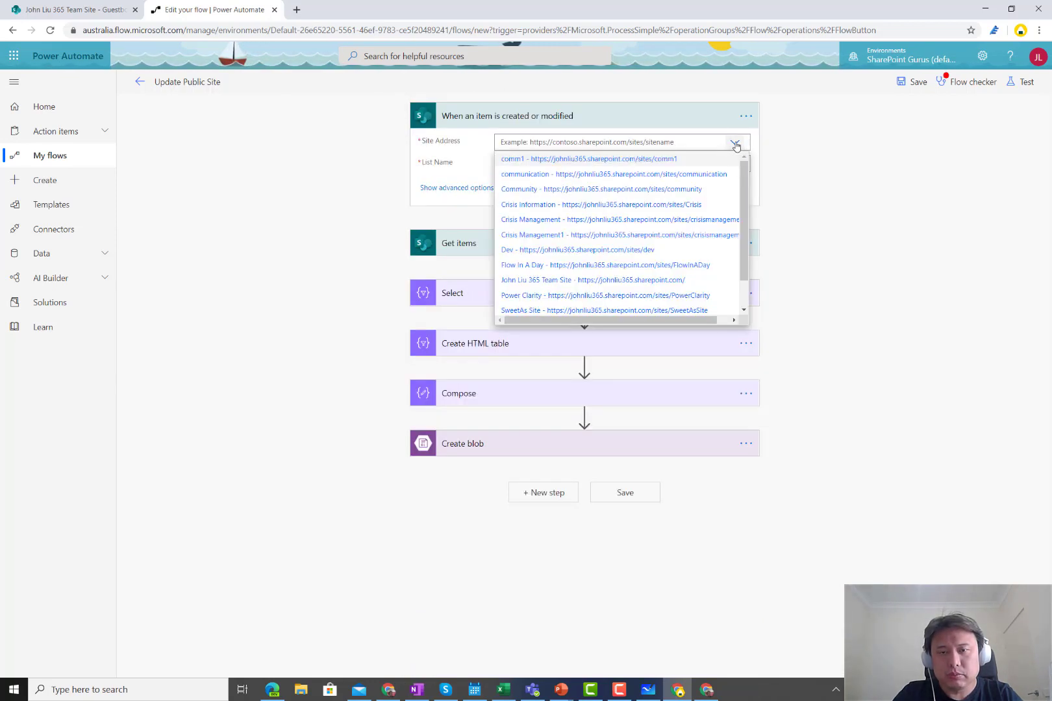
{"action": "left_click", "coordinate": [681, 281]}
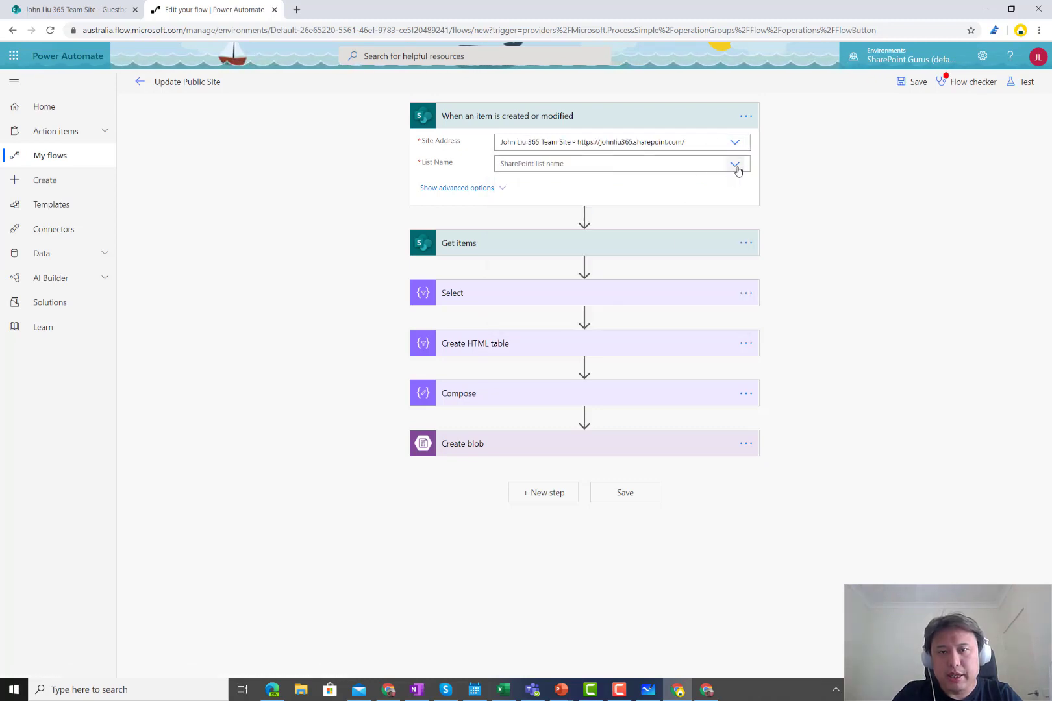
{"action": "left_click", "coordinate": [737, 167]}
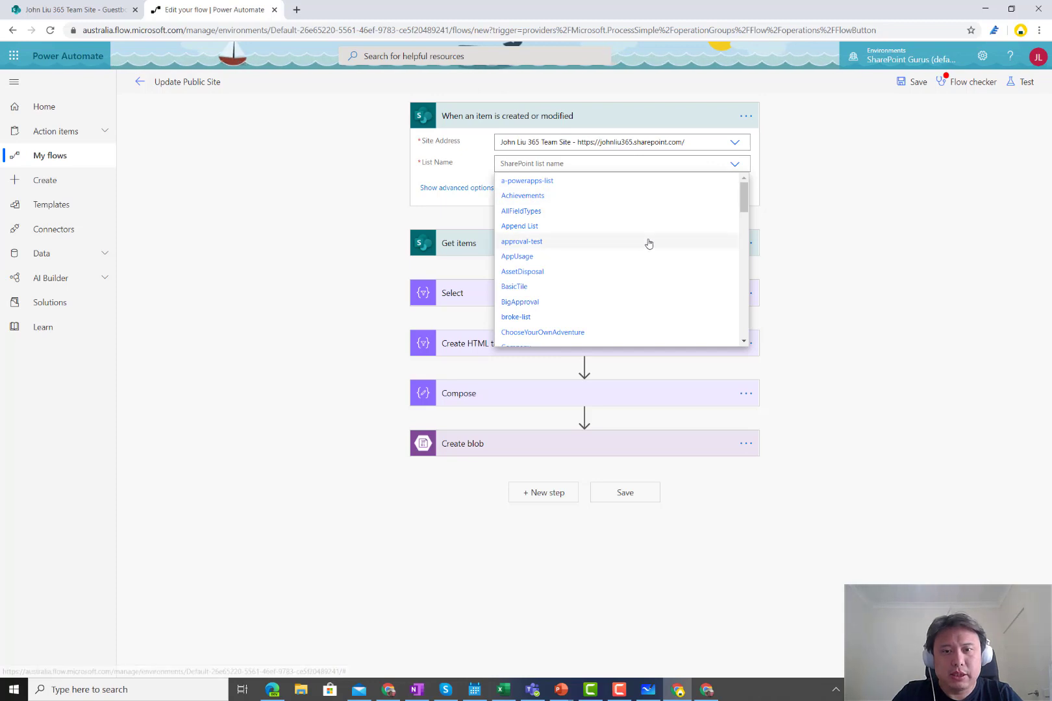
{"action": "scroll", "coordinate": [648, 239], "scroll_direction": "down", "scroll_amount": 5}
{"action": "scroll", "coordinate": [653, 240], "scroll_direction": "up", "scroll_amount": 1}
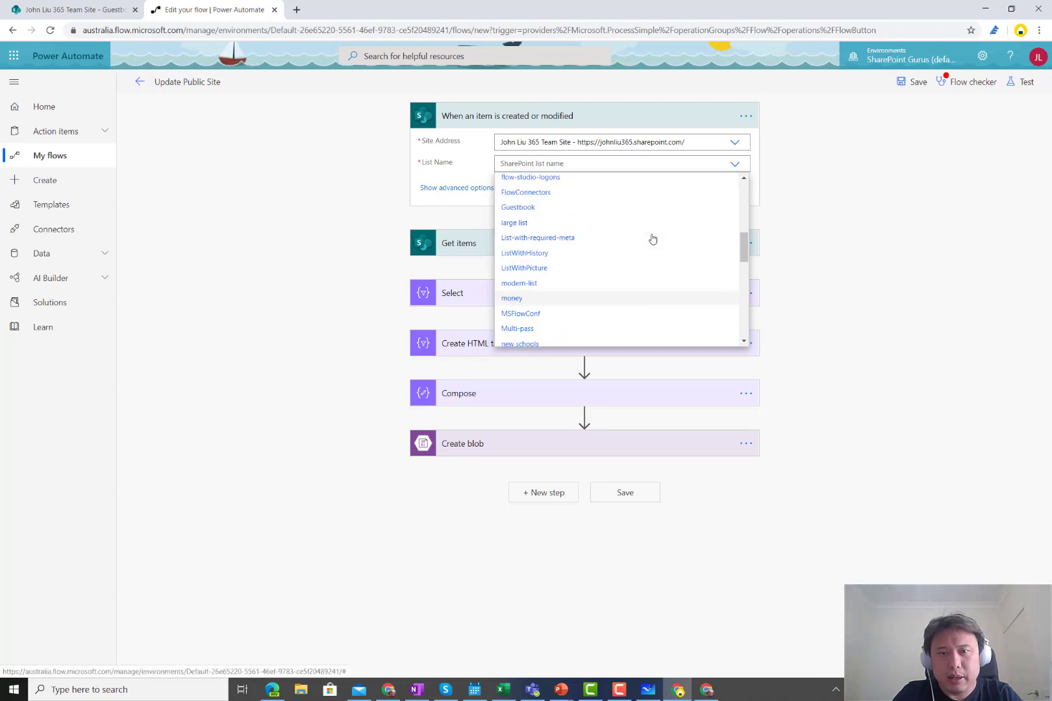
{"action": "left_click", "coordinate": [525, 208]}
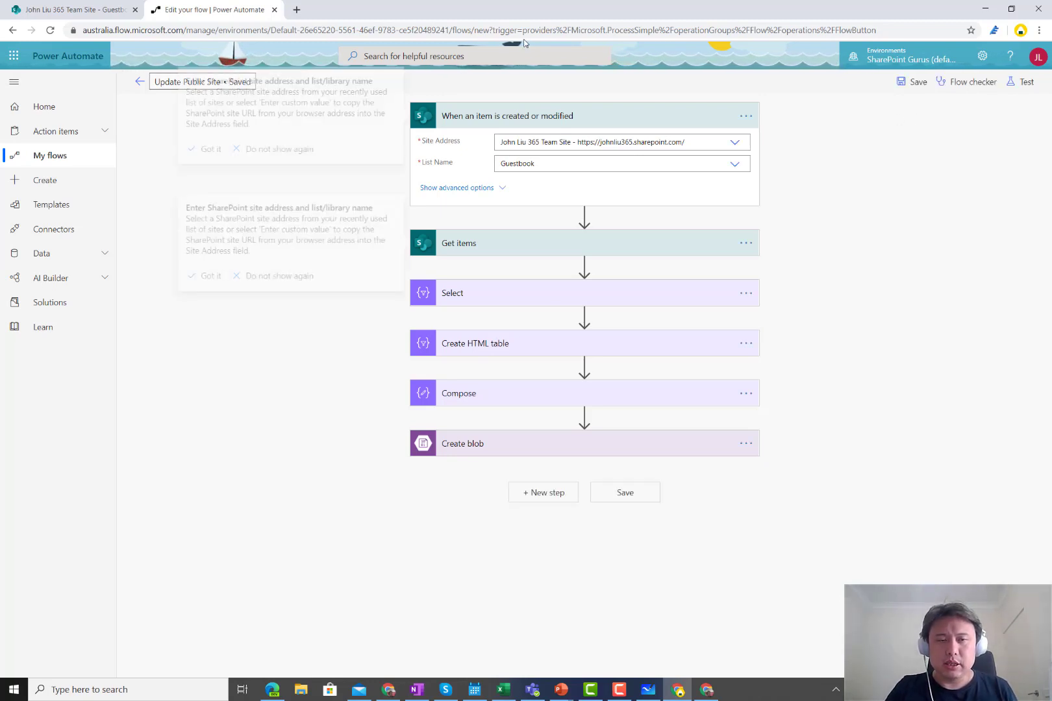
{"action": "left_click", "coordinate": [206, 150]}
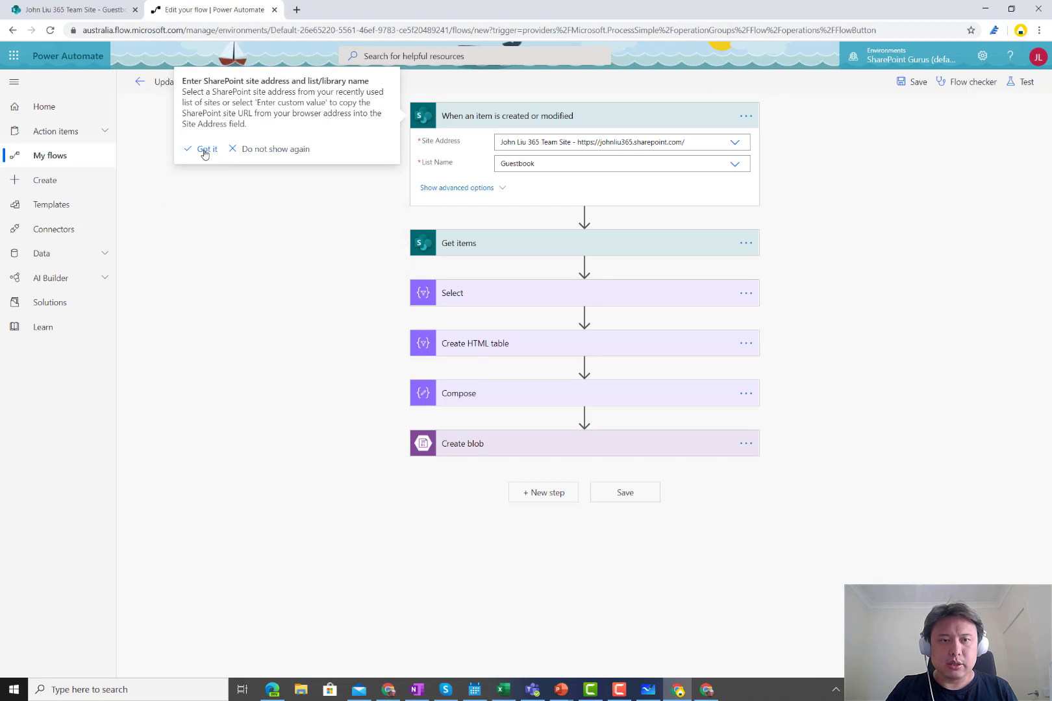
{"action": "left_click", "coordinate": [203, 152]}
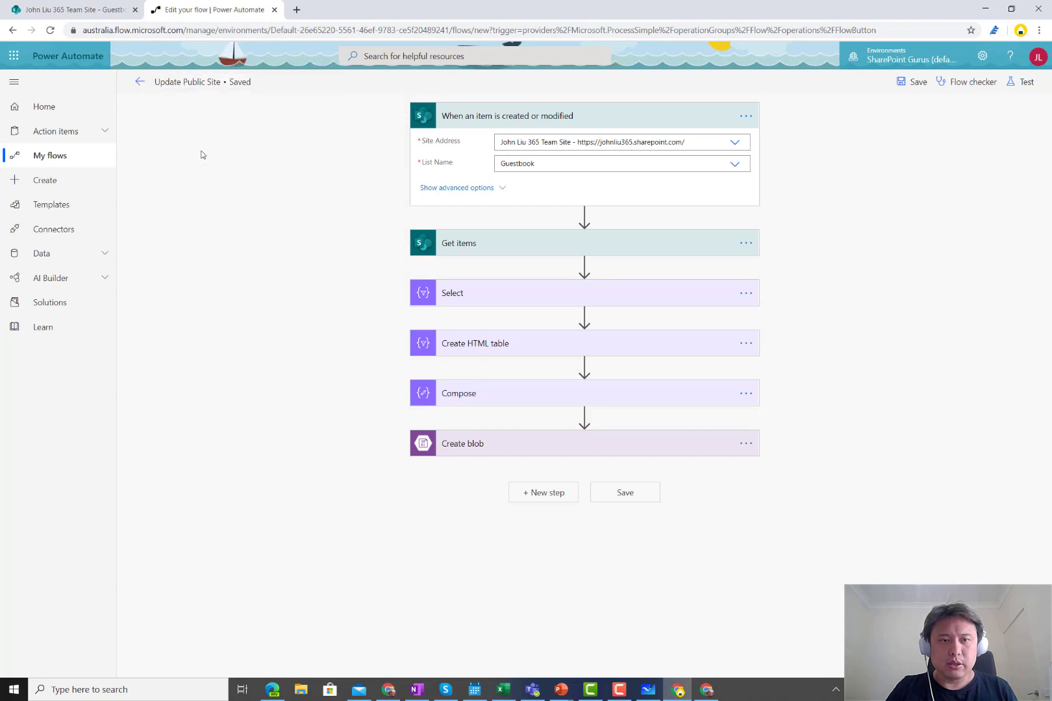
- Start a flow test with I'll perform the trigger action, and place the flow window side by side with the SharePoint Guestbook list
{"action": "left_click", "coordinate": [1021, 81]}
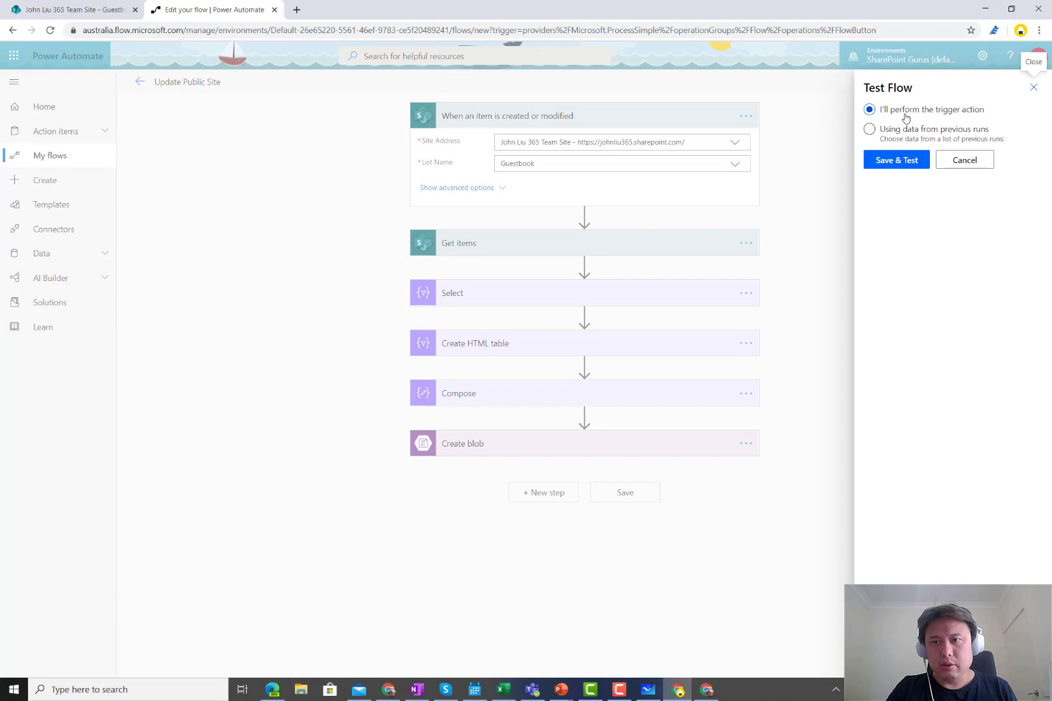
{"action": "left_click", "coordinate": [895, 160]}
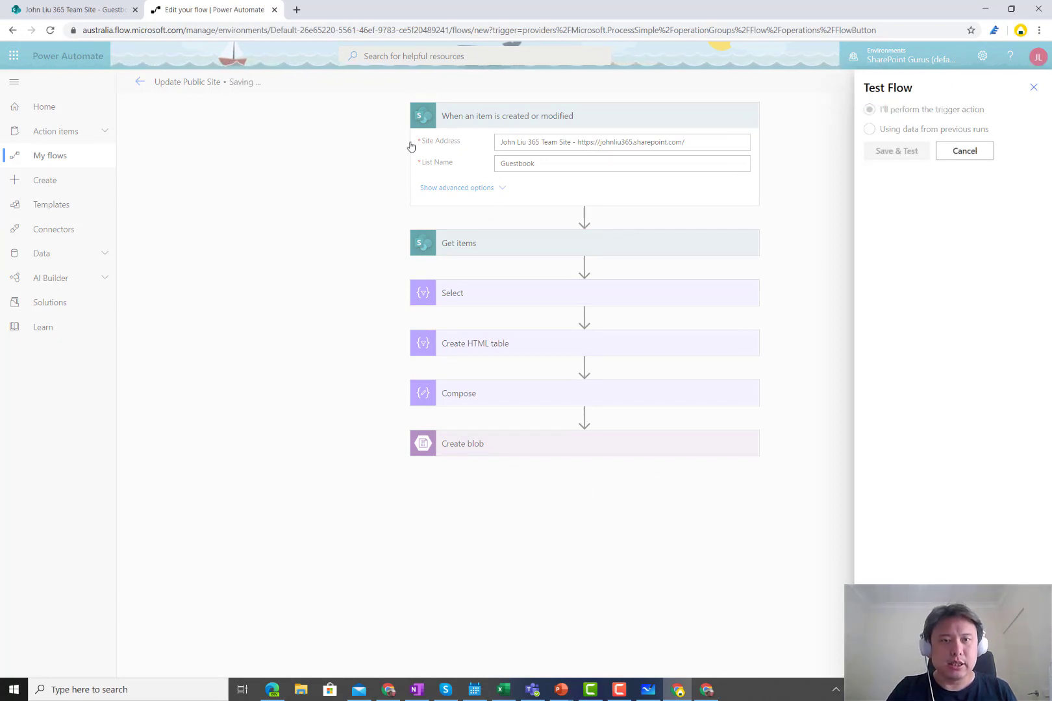
{"action": "left_click_drag", "start_coordinate": [245, 58], "coordinate": [340, 54]}
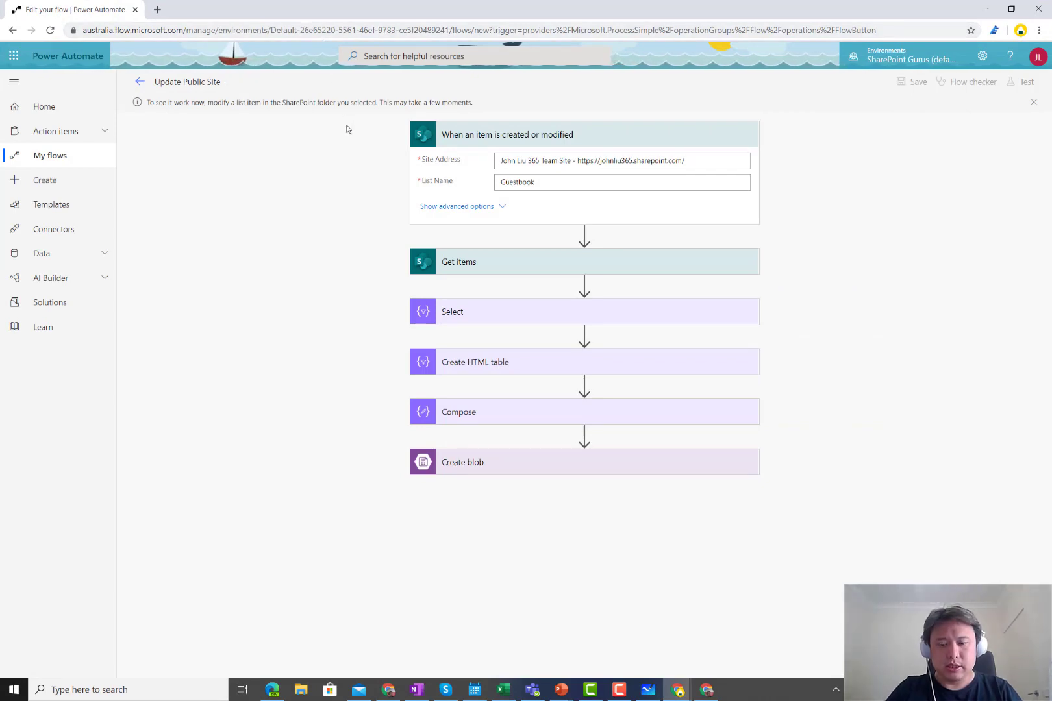
{"action": "key", "text": "super+Right"}
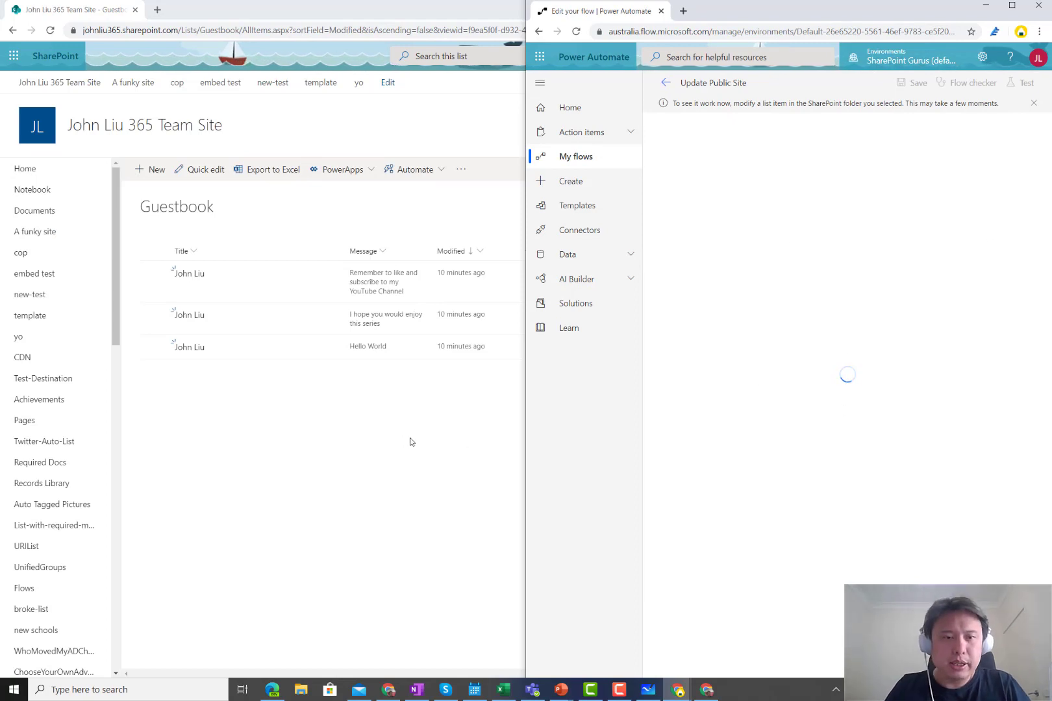
{"action": "left_click", "coordinate": [266, 3]}
{"action": "key", "text": "super+Left"}
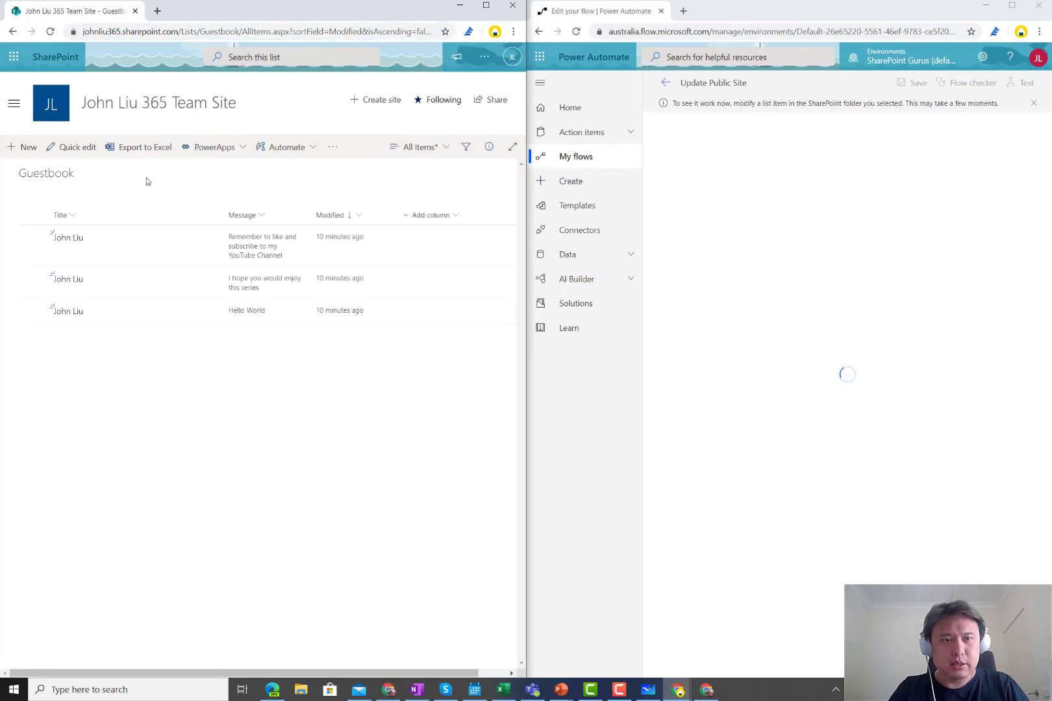
- Add a Guestbook list item in quick edit with the guest's full name and the message "Nearly at the end of episode 0", and exit quick edit
{"action": "left_click", "coordinate": [75, 146]}
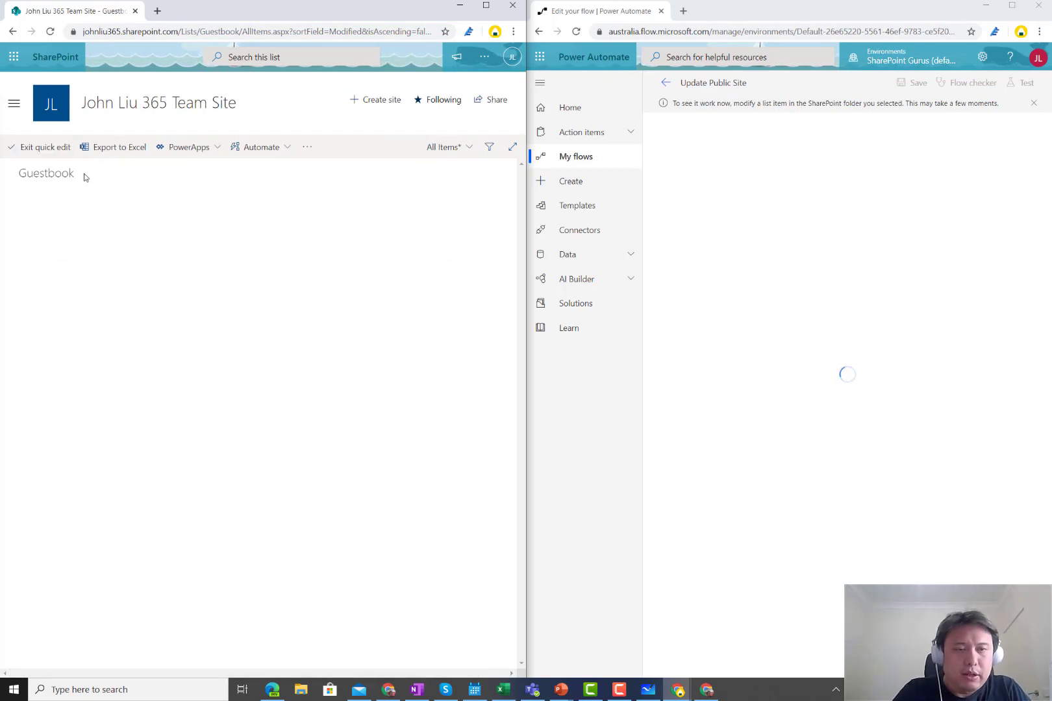
{"action": "left_click", "coordinate": [68, 359]}
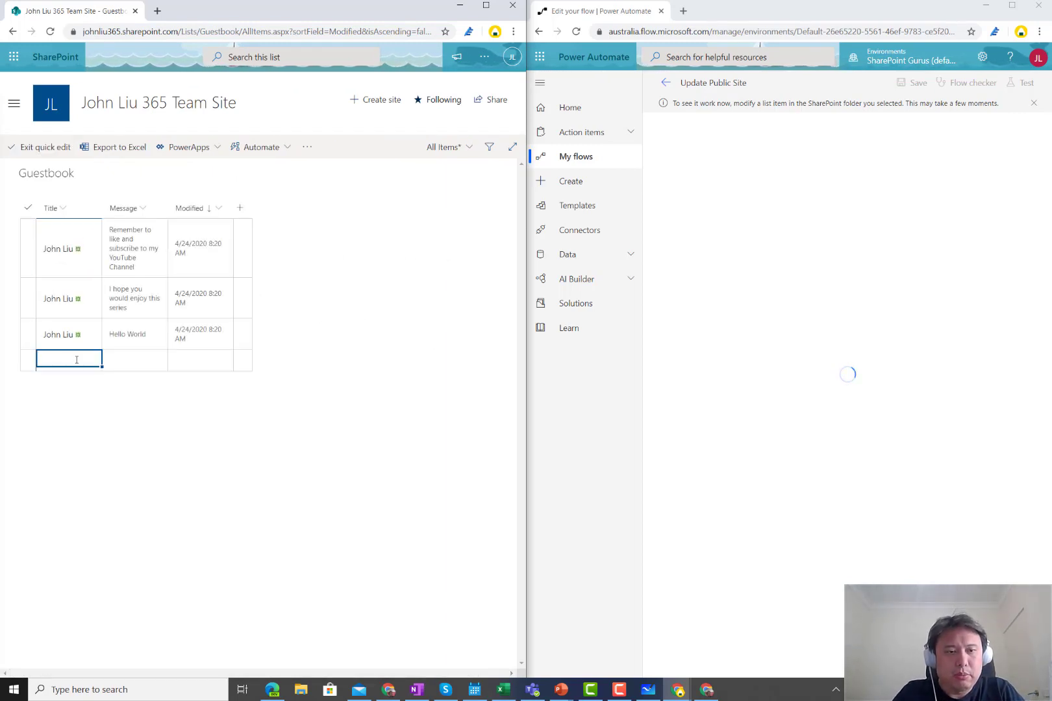
{"action": "type", "text": "I"}
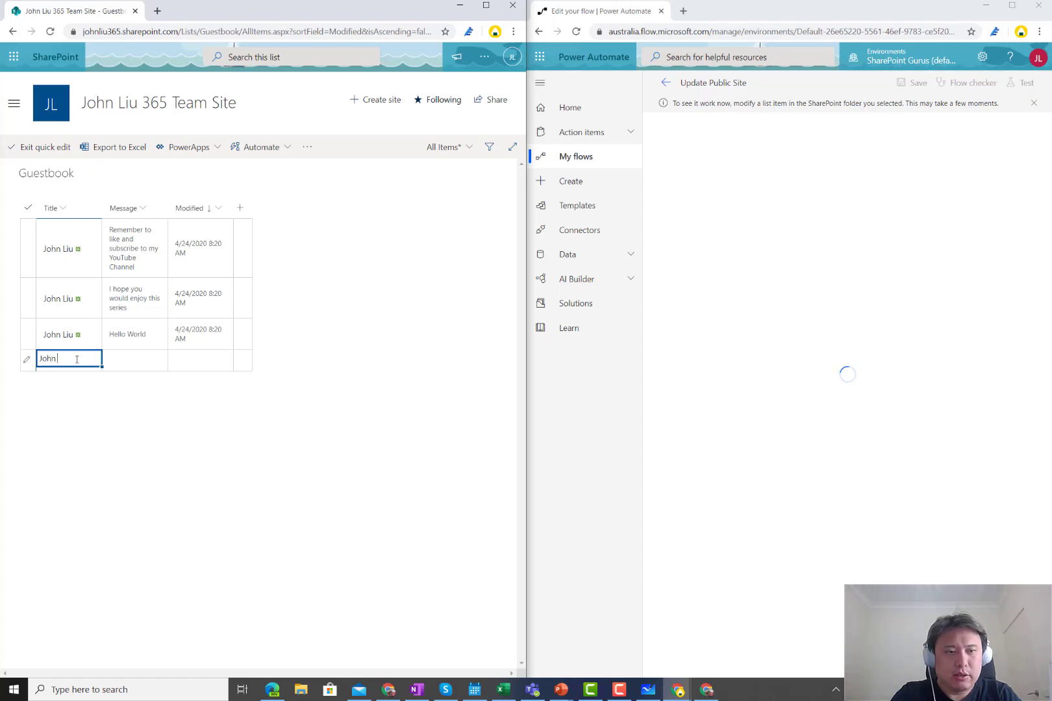
{"action": "key", "text": "Tab"}
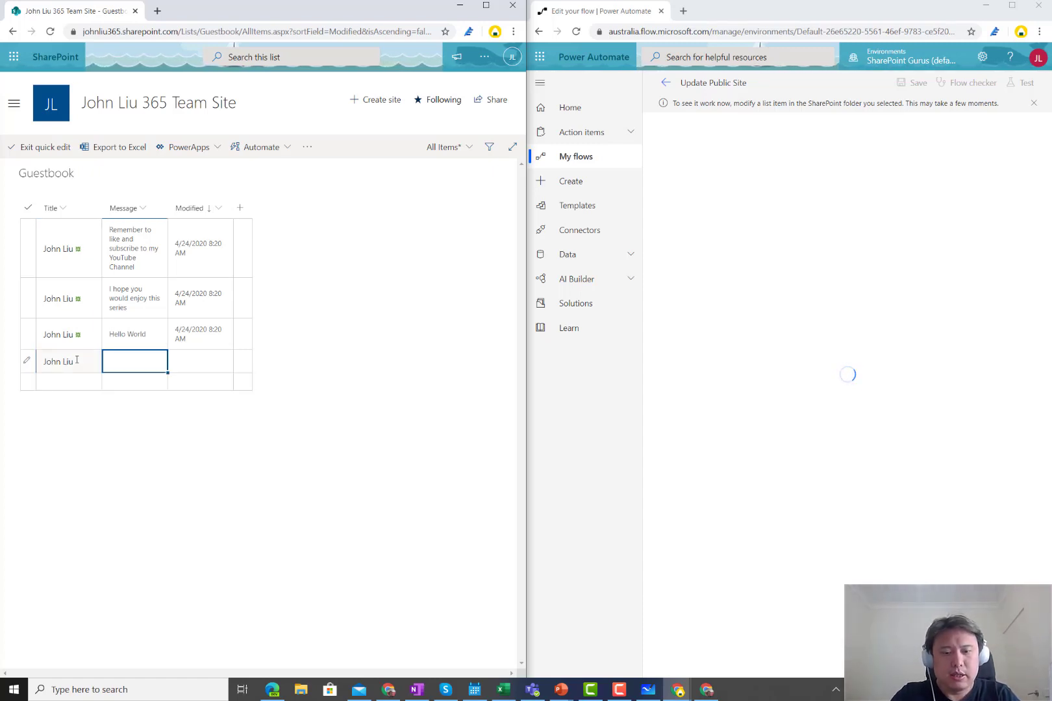
{"action": "type", "text": "Nearly at the"}
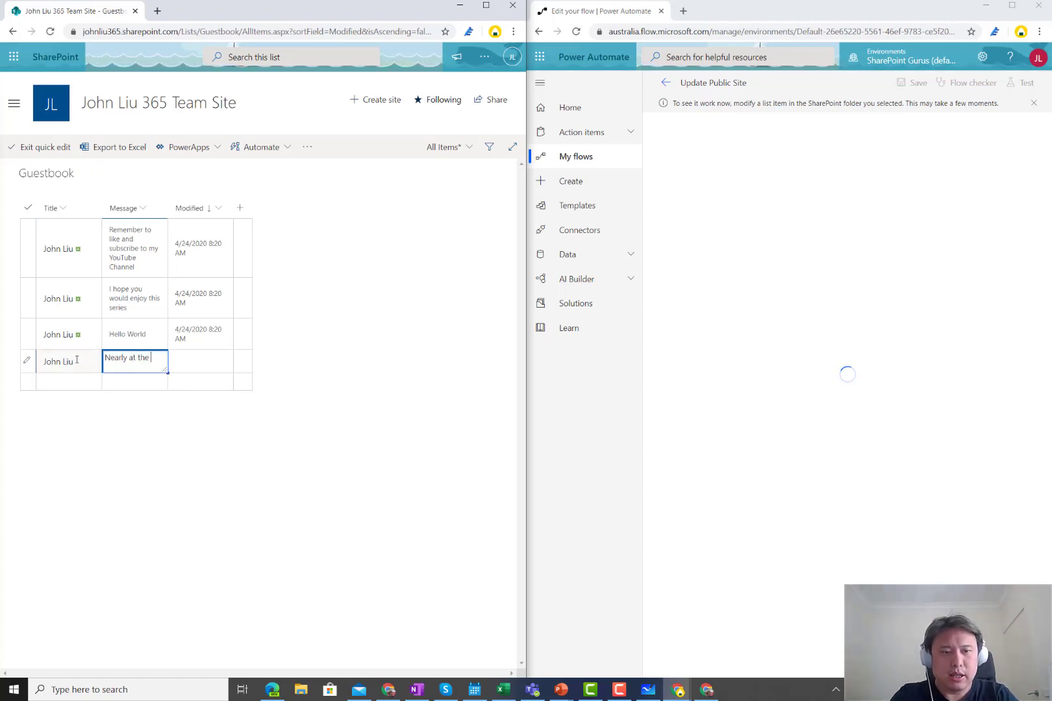
{"action": "type", "text": " end of epis"}
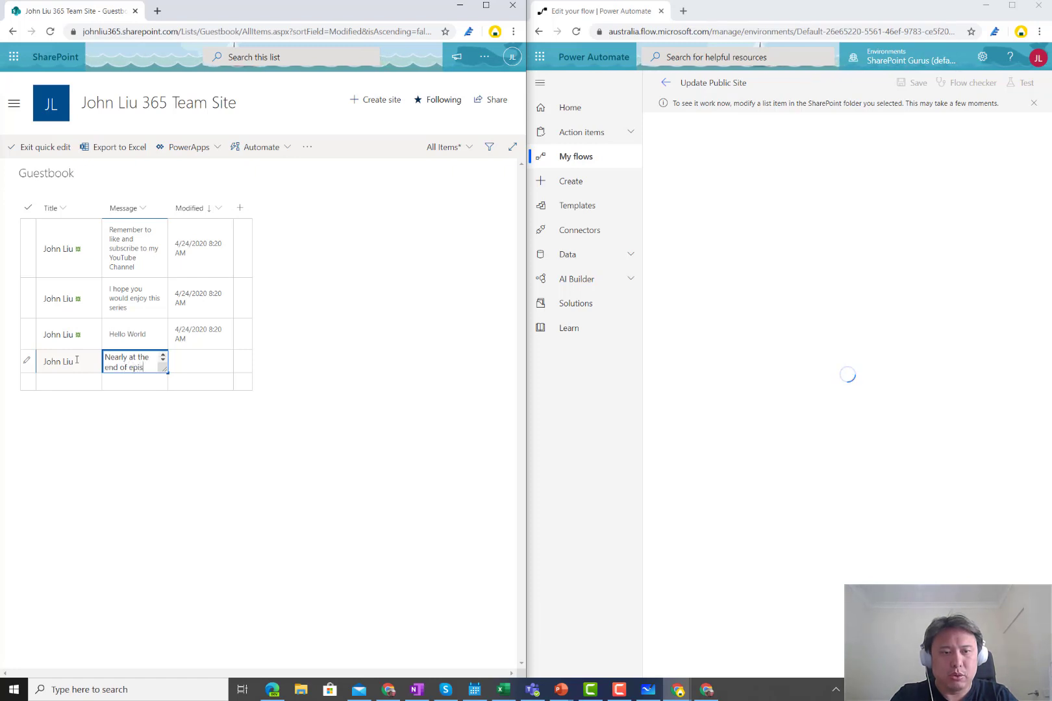
{"action": "type", "text": "ode 0"}
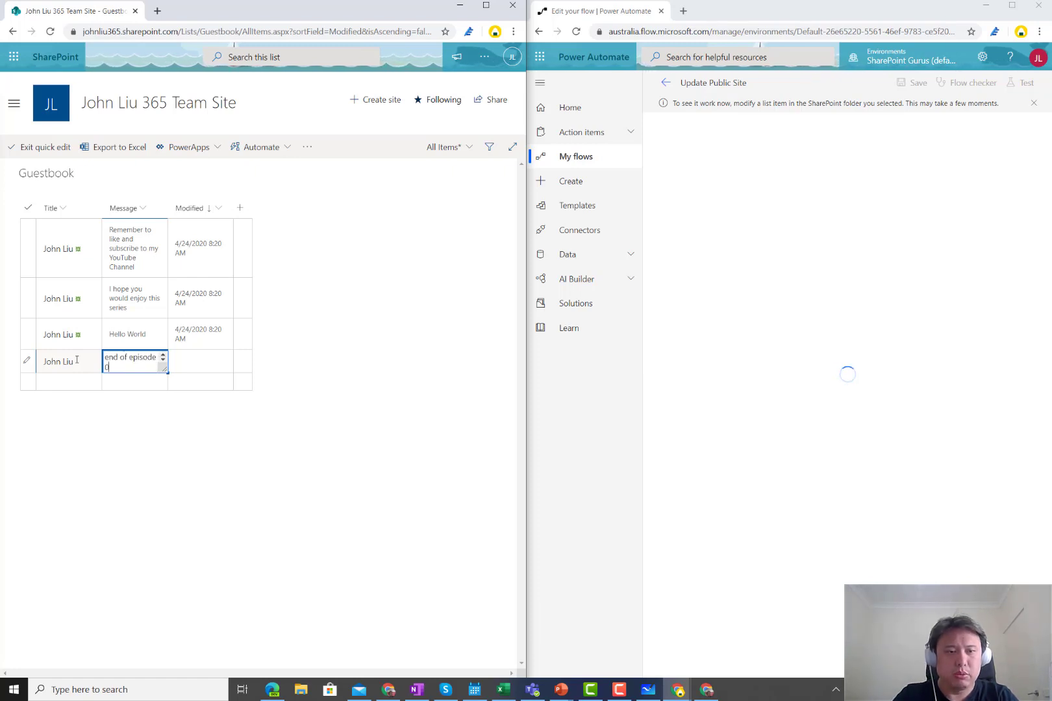
{"action": "key", "text": "Tab"}
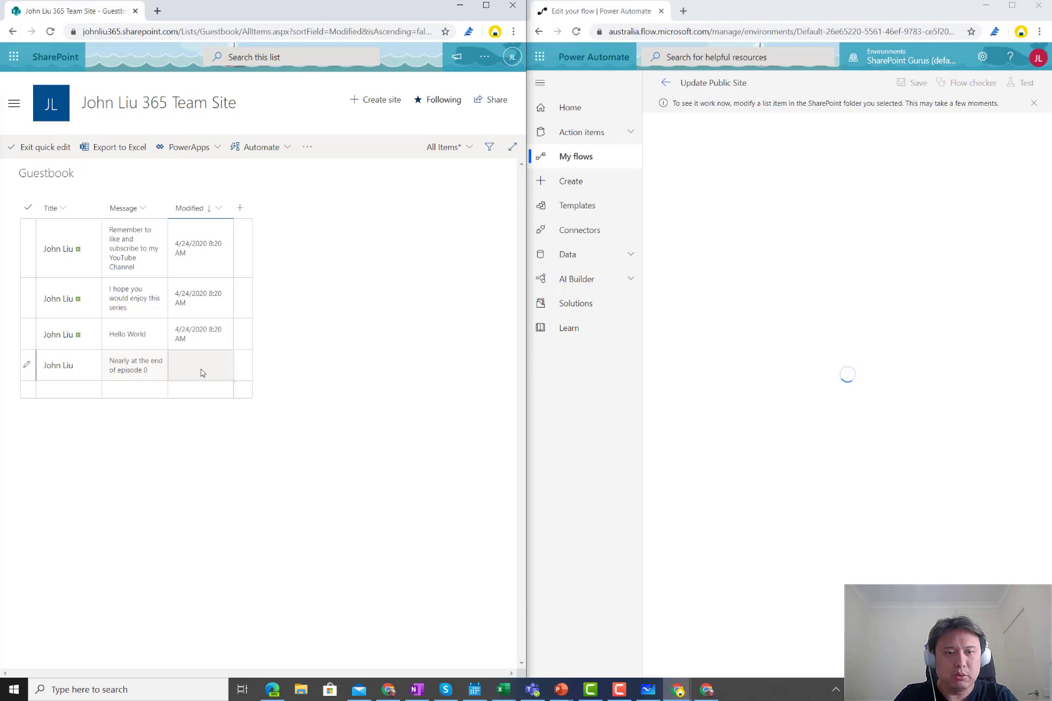
{"action": "left_click", "coordinate": [198, 398]}
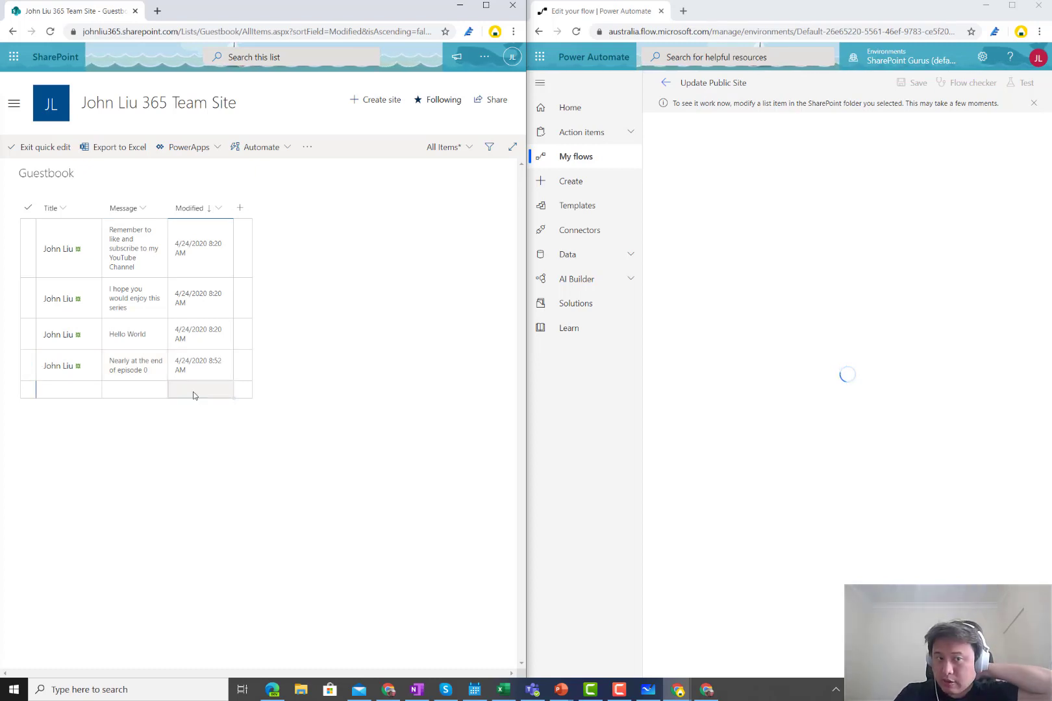
{"action": "left_click", "coordinate": [39, 147]}
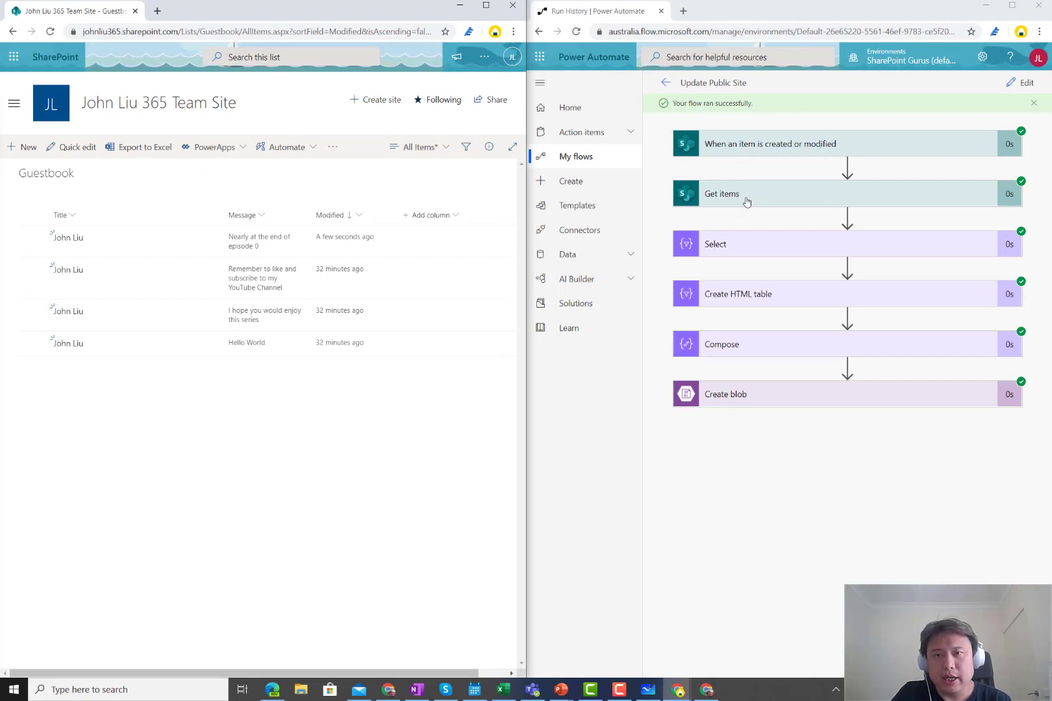
- Inspect the Create HTML table action's inputs and outputs in the flow run, and reload the public guestbook index.html page in Chrome, closing DevTools
{"action": "left_click", "coordinate": [762, 295]}
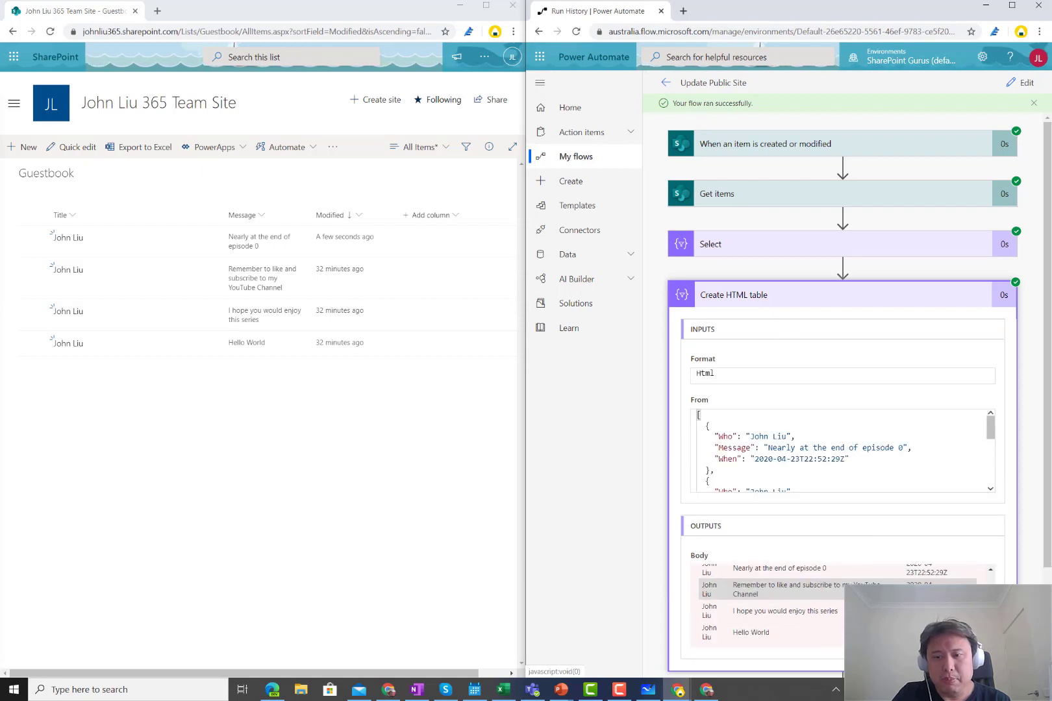
{"action": "scroll", "coordinate": [768, 588], "scroll_direction": "up", "scroll_amount": 1}
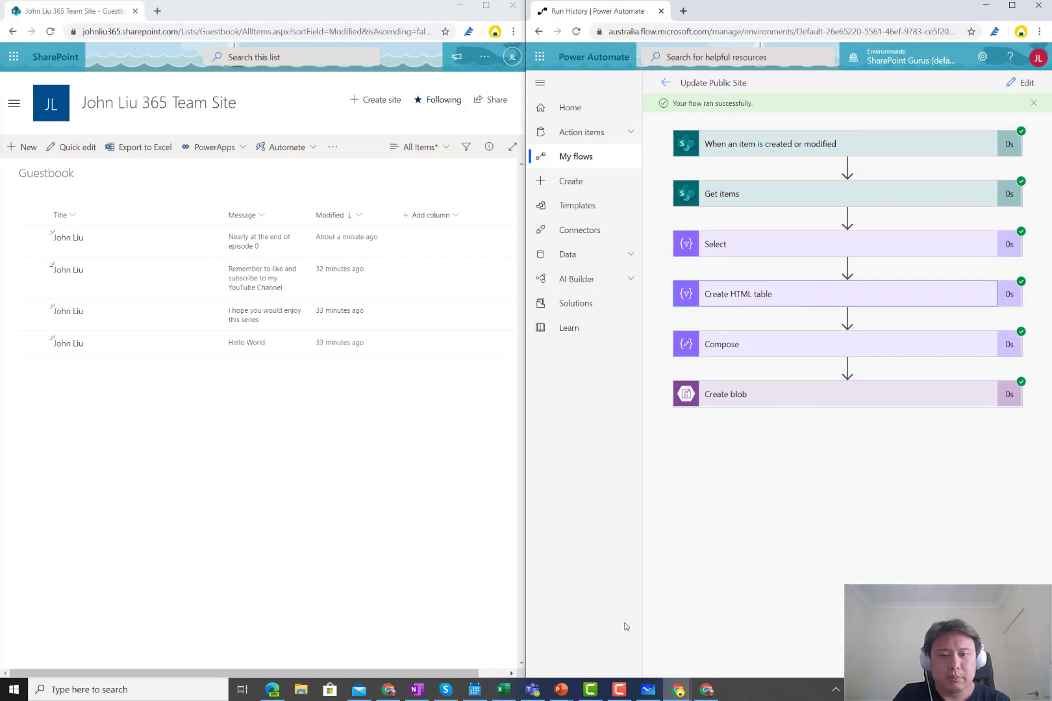
{"action": "left_click", "coordinate": [706, 691]}
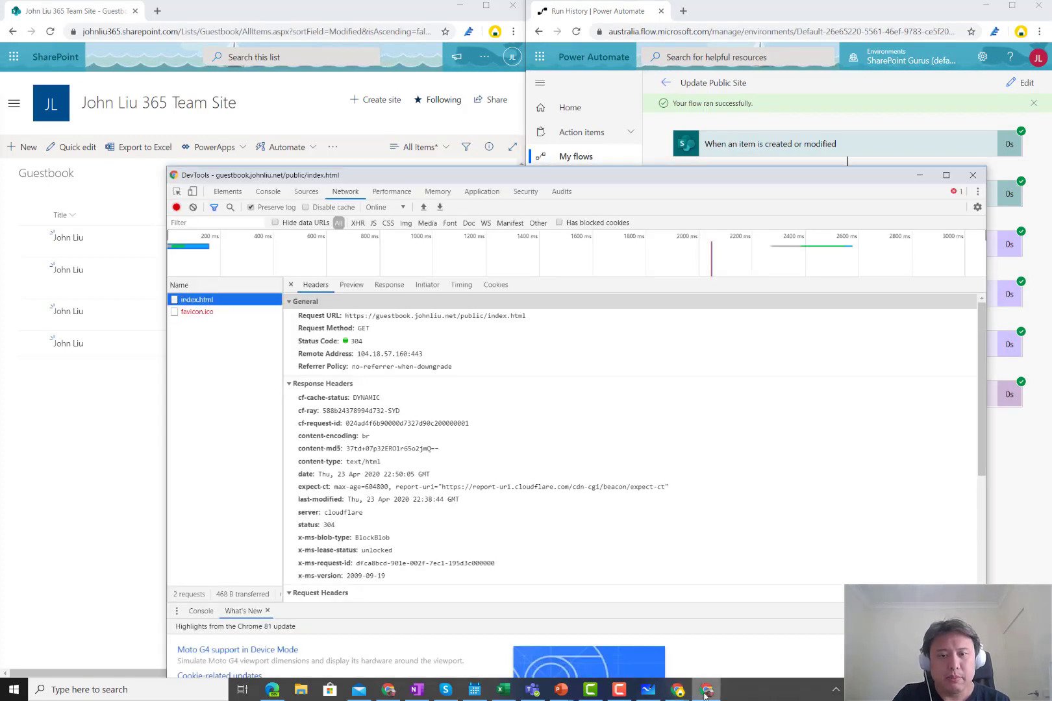
{"action": "left_click", "coordinate": [389, 691]}
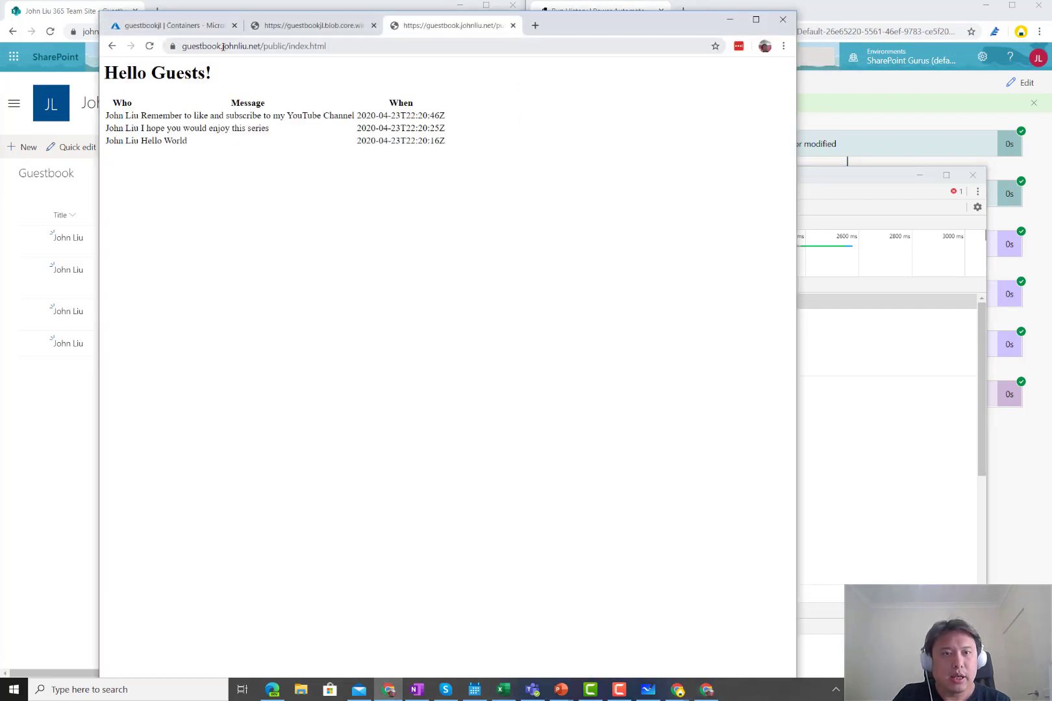
{"action": "left_click", "coordinate": [149, 46]}
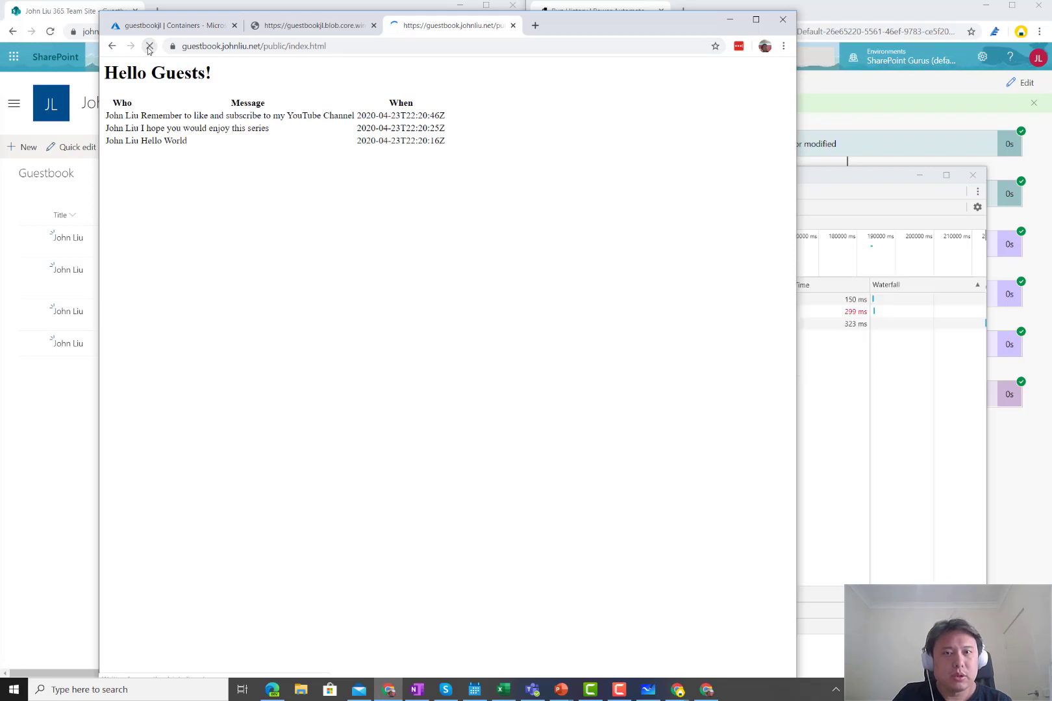
{"action": "left_click", "coordinate": [973, 176]}
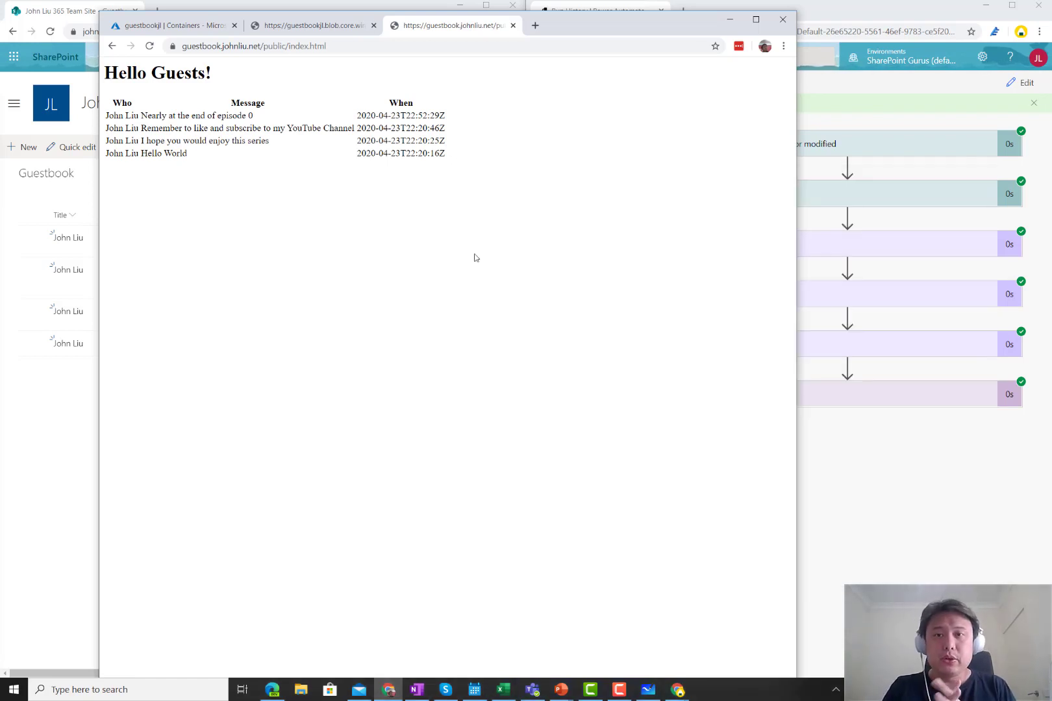